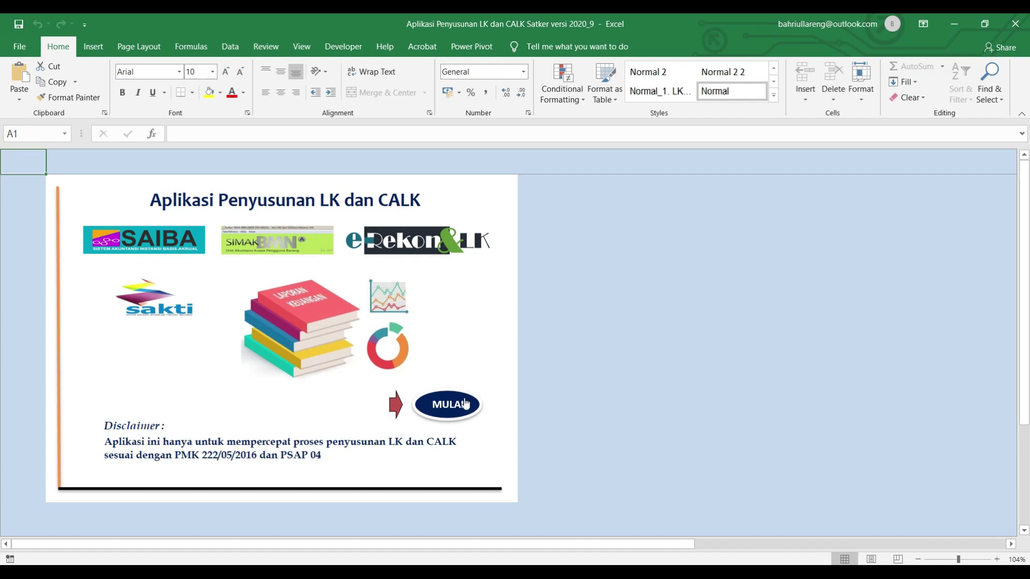
- Leave the CALK cover page for MENU UTAMA and open the Rekam Referensi section
{"action": "left_click", "coordinate": [450, 411]}
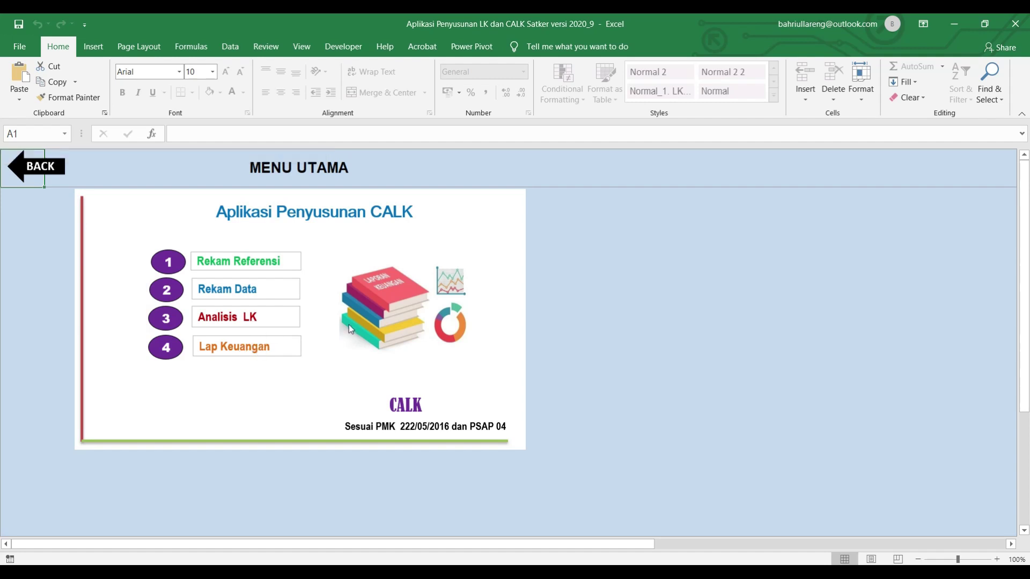
{"action": "left_click", "coordinate": [256, 266]}
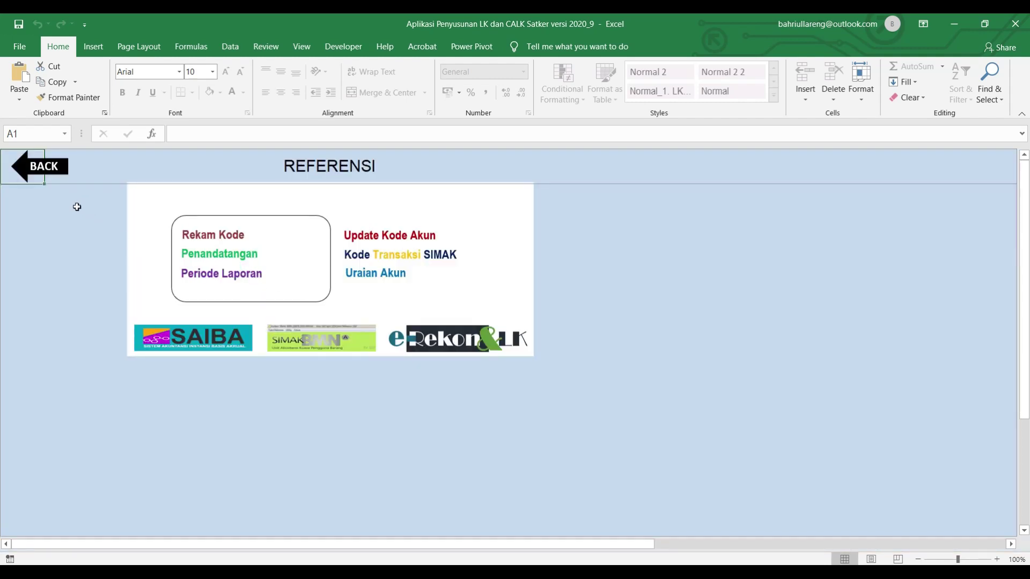
- Visit the Rekam Data and Analisis LK sections from the main menu, then open Lap Keuangan
{"action": "left_click", "coordinate": [52, 172]}
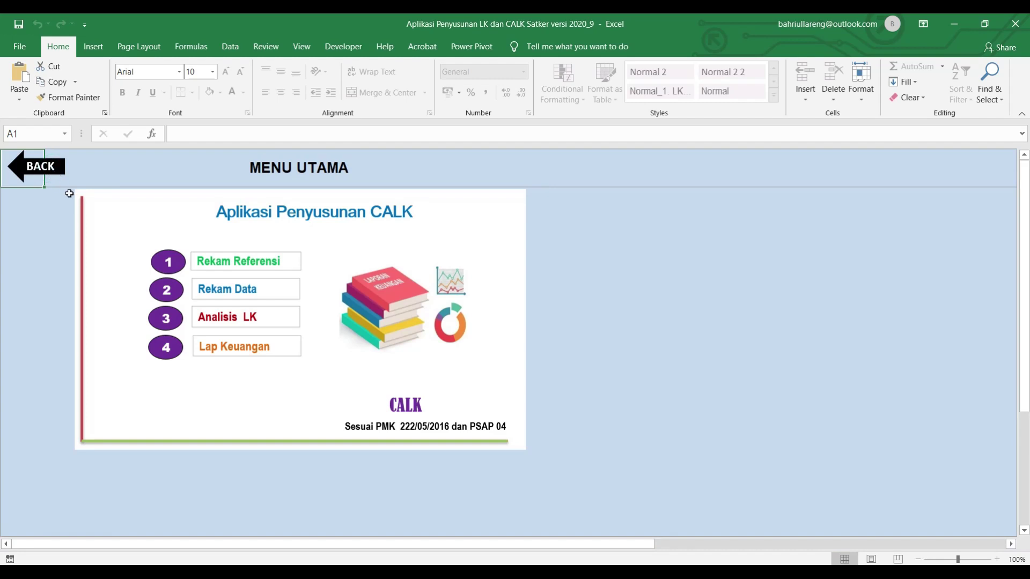
{"action": "left_click", "coordinate": [229, 289]}
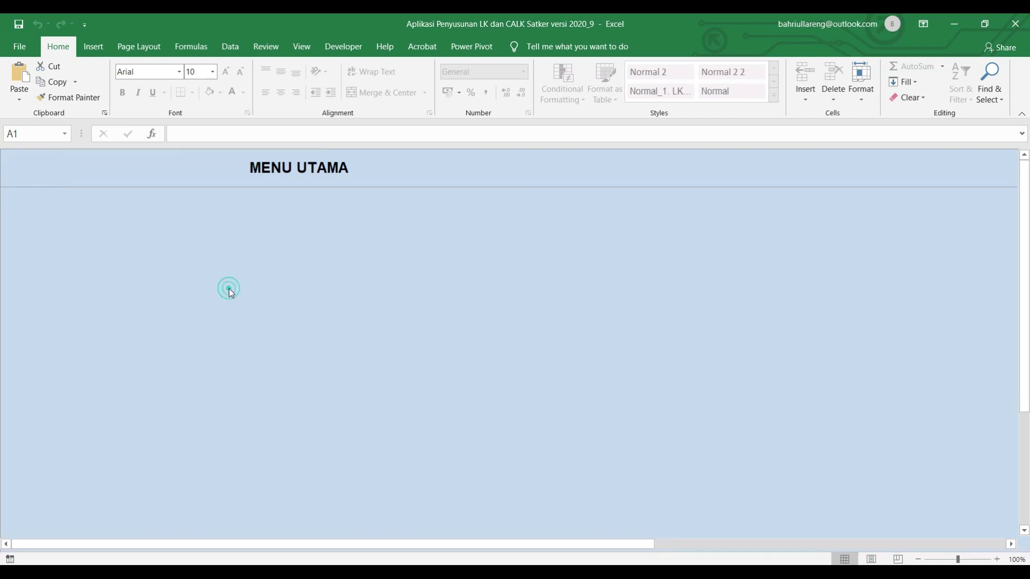
{"action": "left_click", "coordinate": [65, 179]}
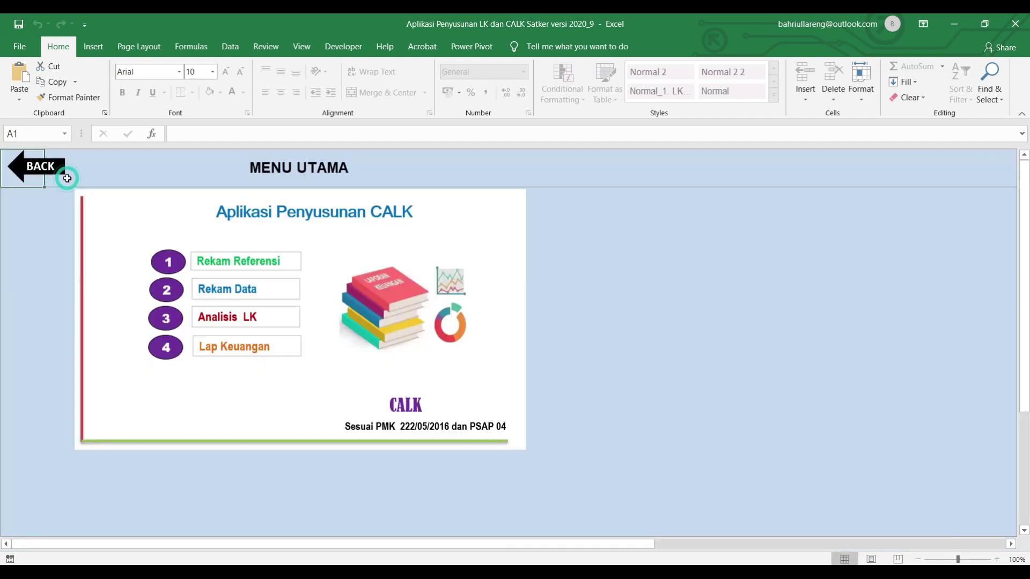
{"action": "left_click", "coordinate": [219, 319]}
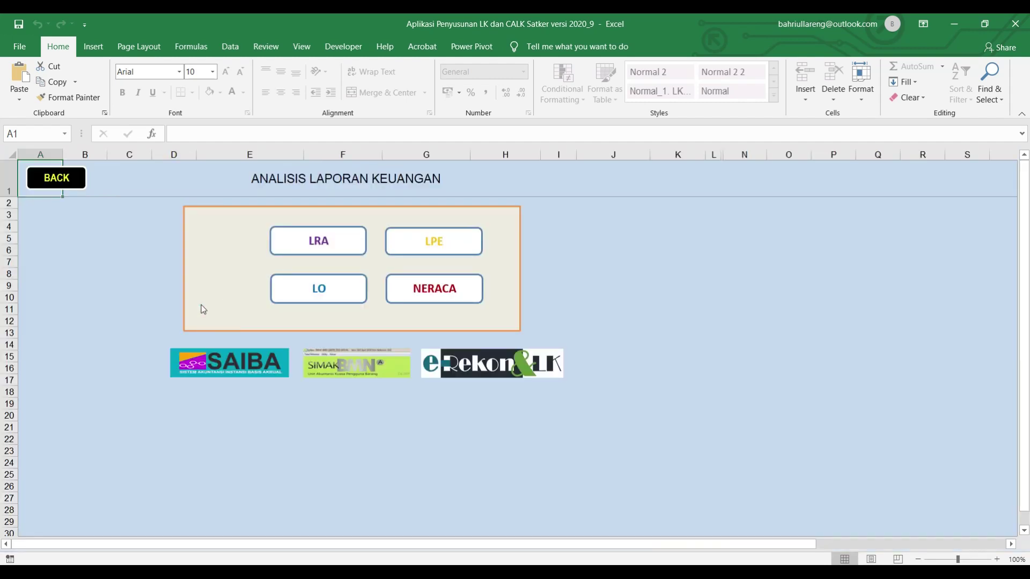
{"action": "left_click", "coordinate": [58, 183]}
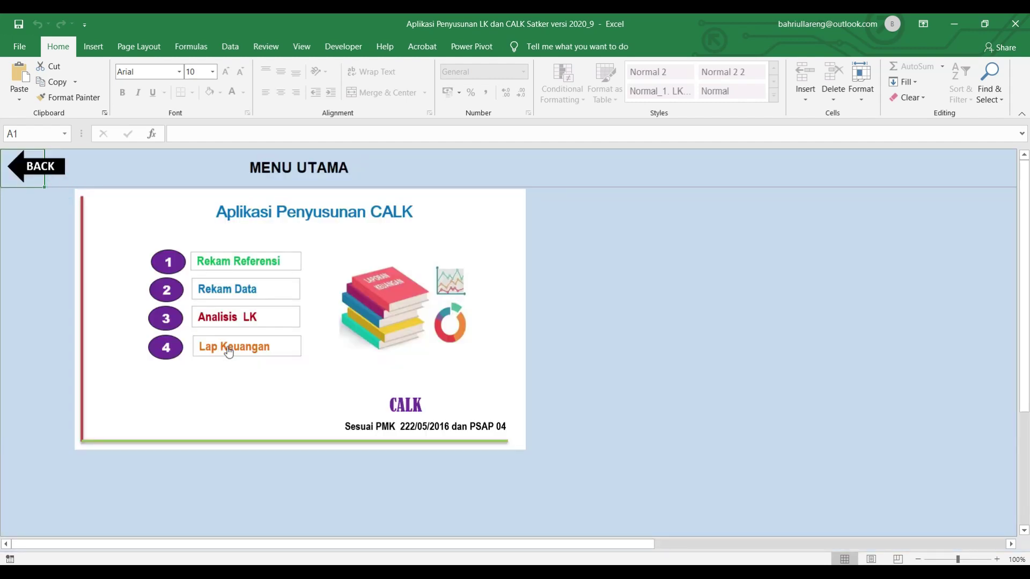
{"action": "left_click", "coordinate": [229, 352]}
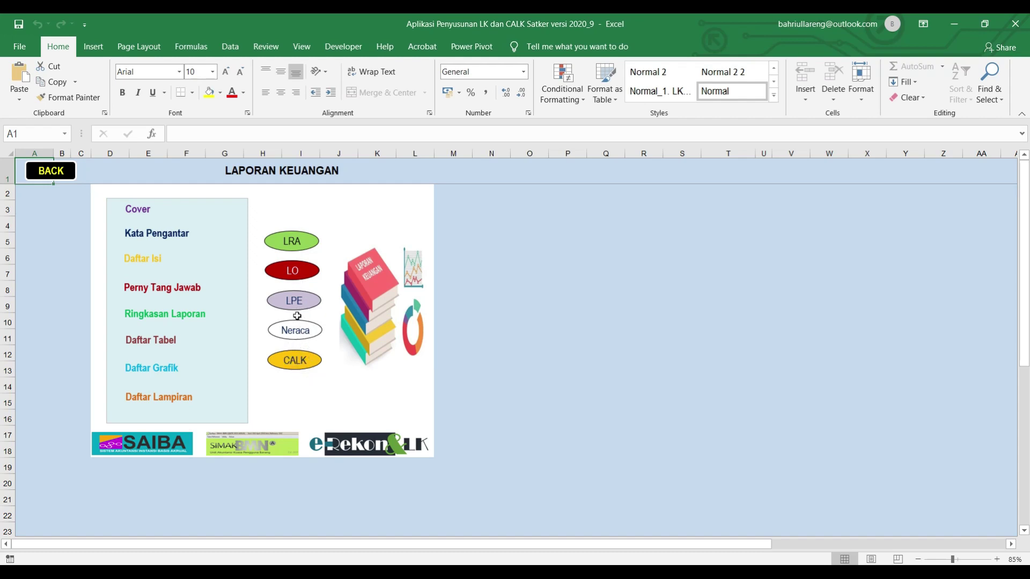
- View the Neraca, LO and LRA reports in turn, then go back to MENU UTAMA
{"action": "left_click", "coordinate": [294, 336]}
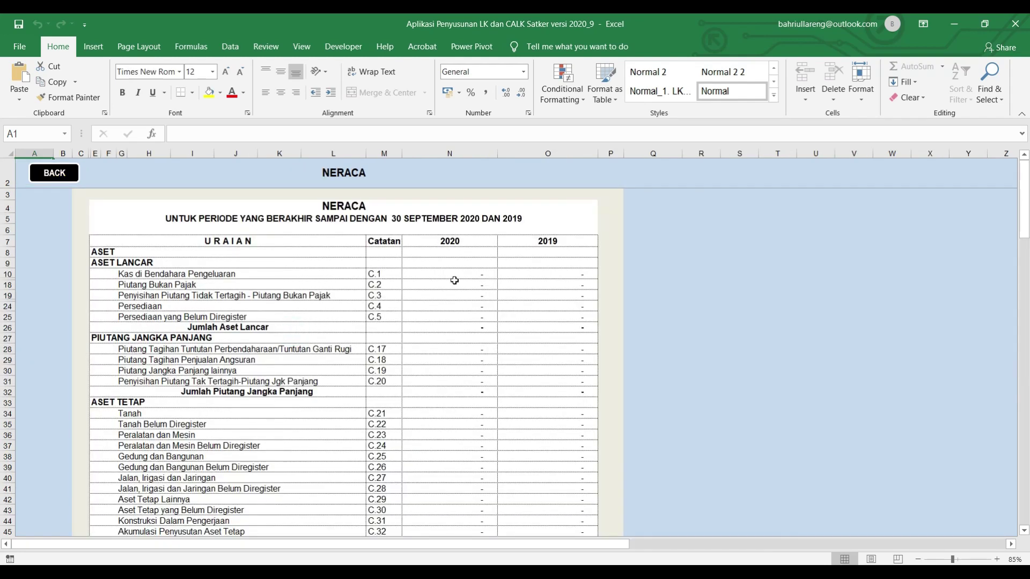
{"action": "left_click", "coordinate": [55, 175]}
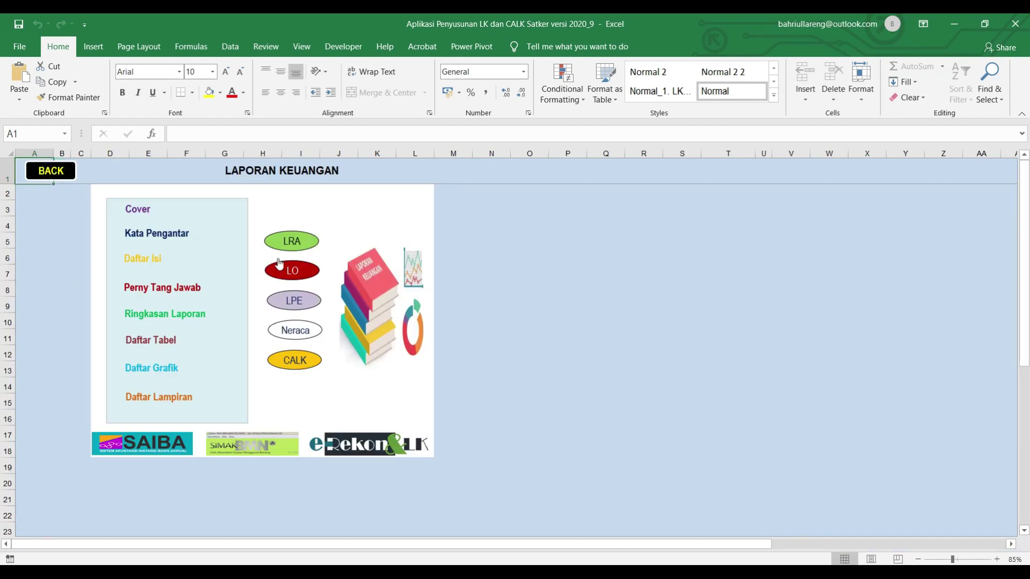
{"action": "left_click", "coordinate": [291, 269]}
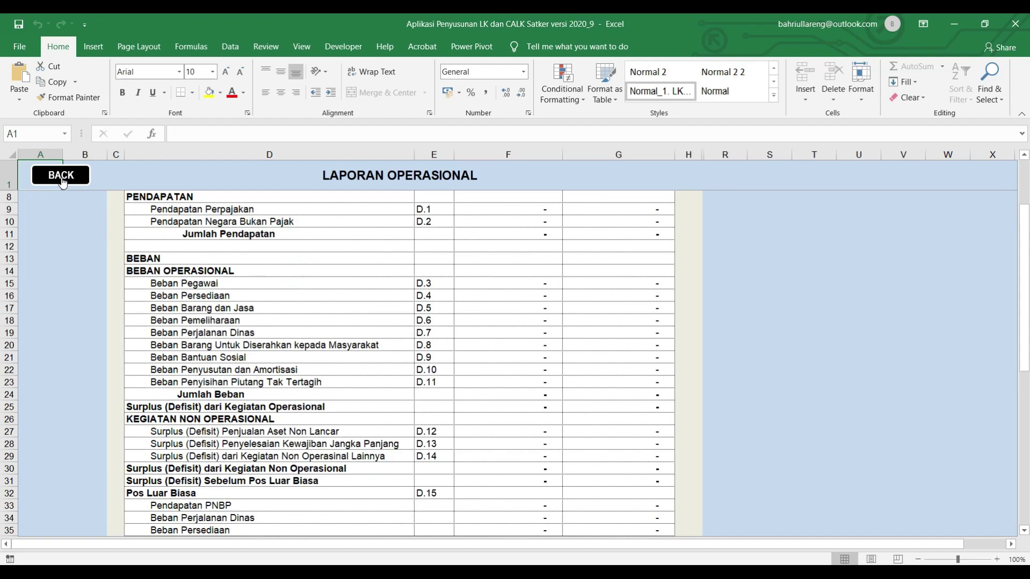
{"action": "left_click", "coordinate": [62, 179]}
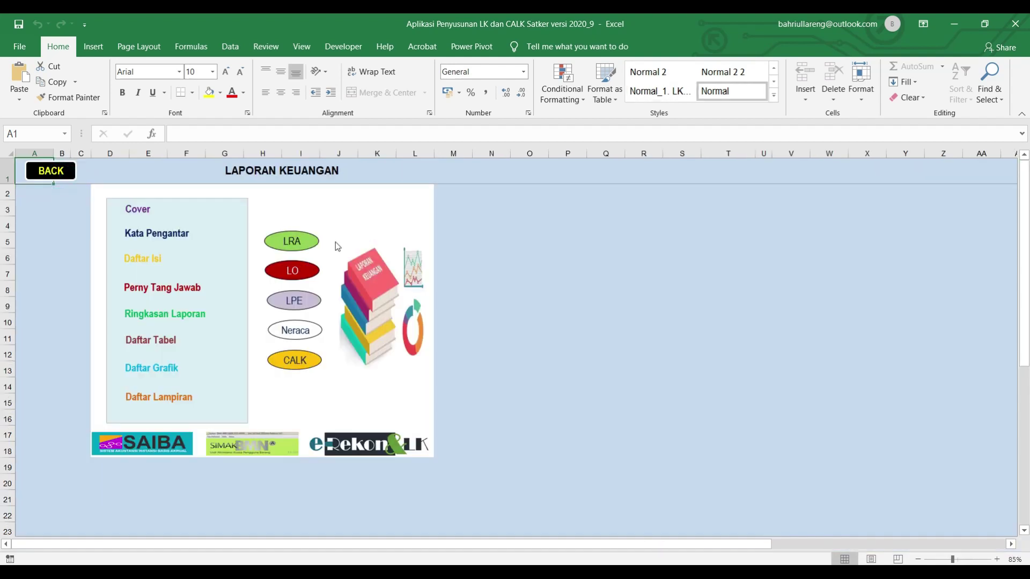
{"action": "left_click", "coordinate": [298, 249]}
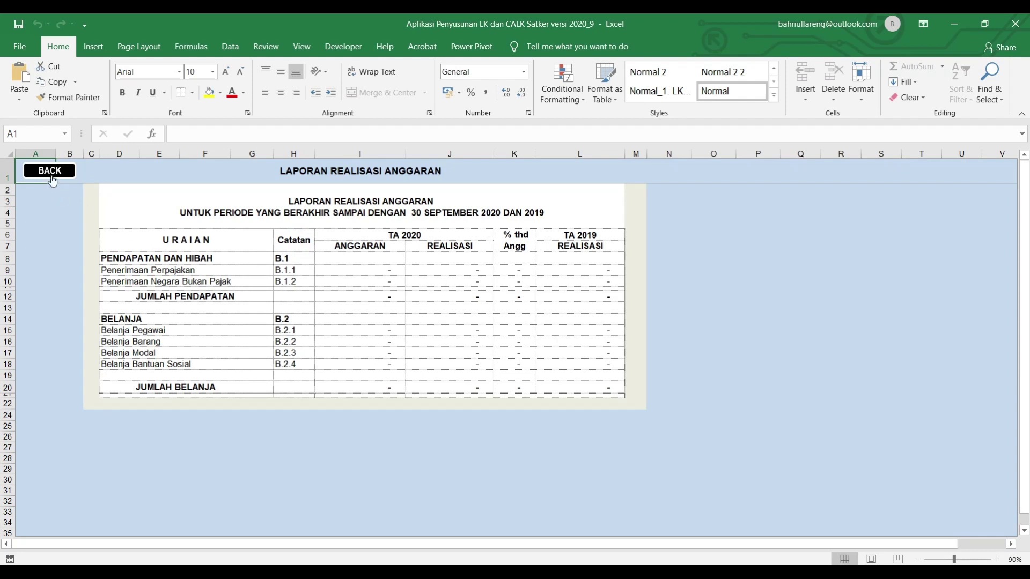
{"action": "left_click", "coordinate": [53, 177]}
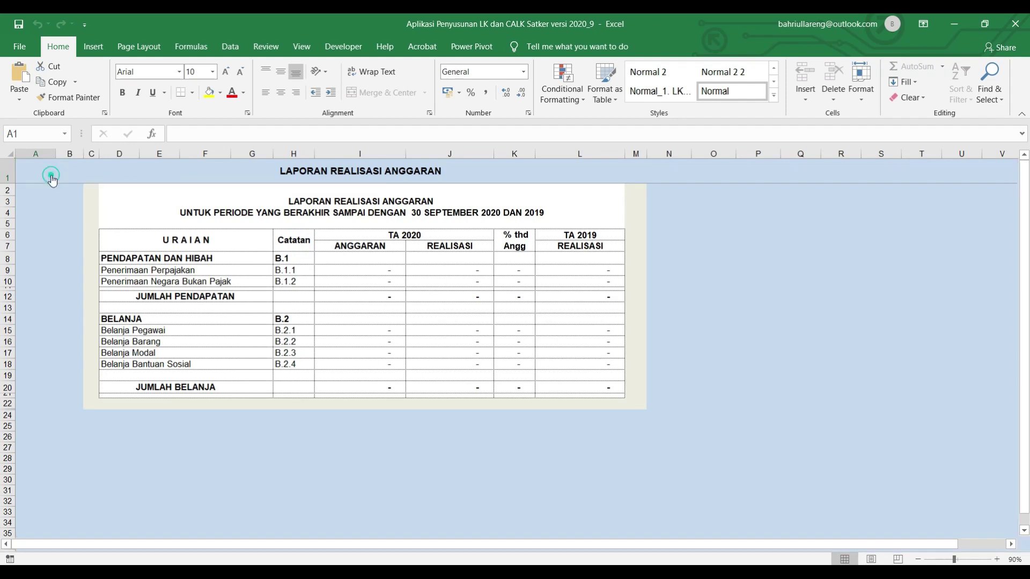
{"action": "left_click", "coordinate": [53, 177]}
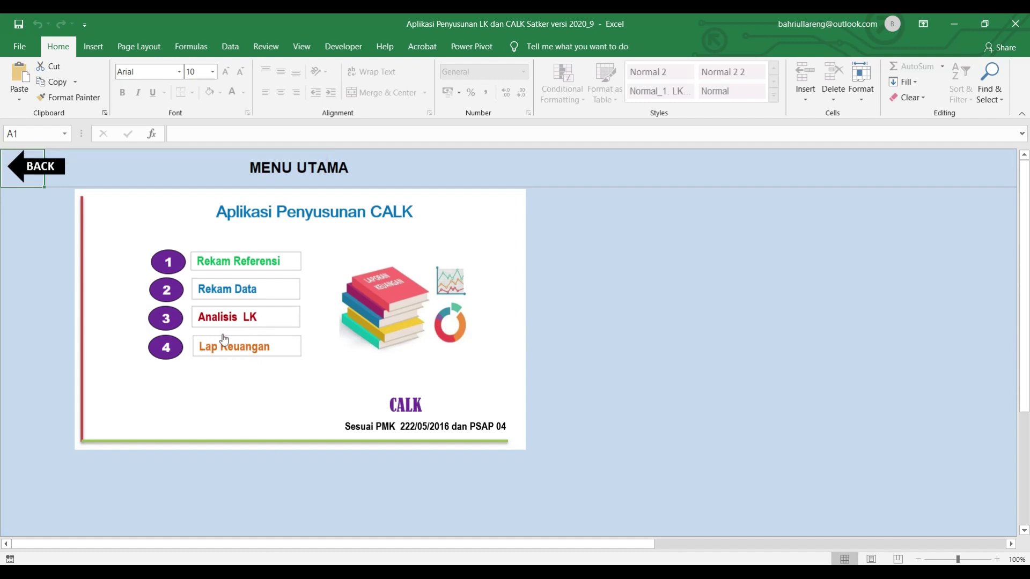
- Open Rekam Referensi, then the Rekam Kode sheet, and select the work unit code cell B3
{"action": "left_click", "coordinate": [232, 269]}
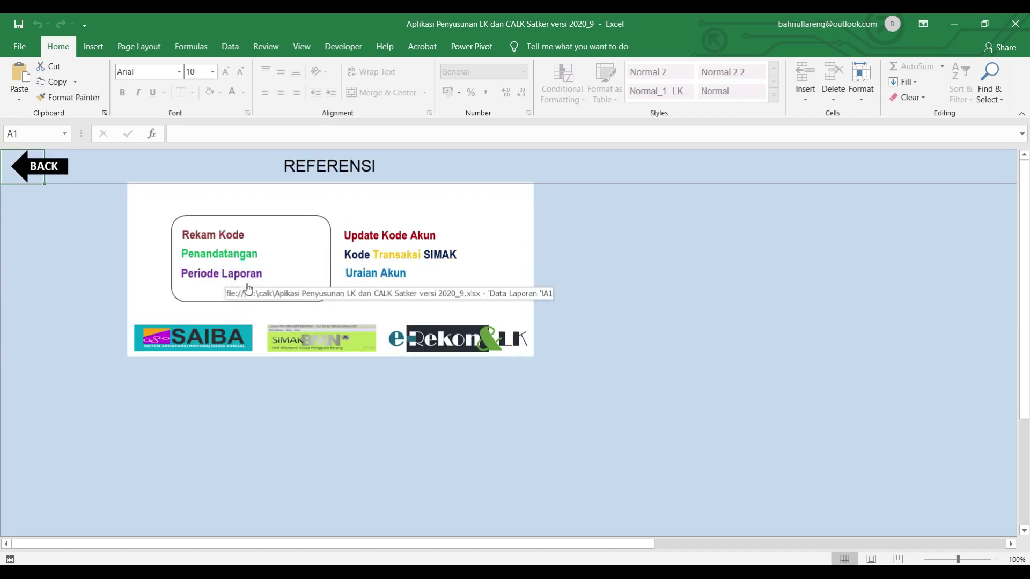
{"action": "left_click", "coordinate": [230, 240]}
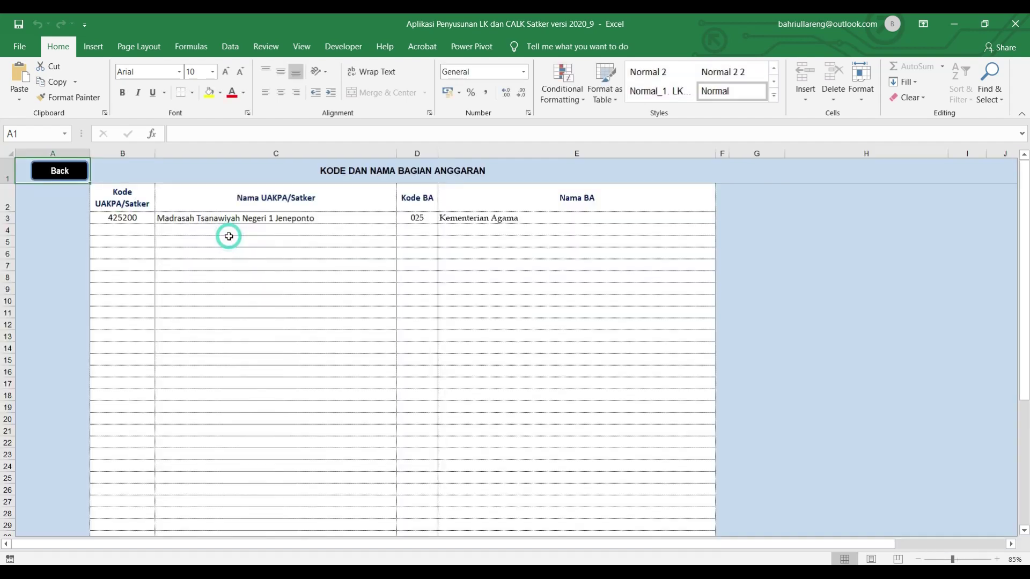
{"action": "left_click", "coordinate": [133, 219]}
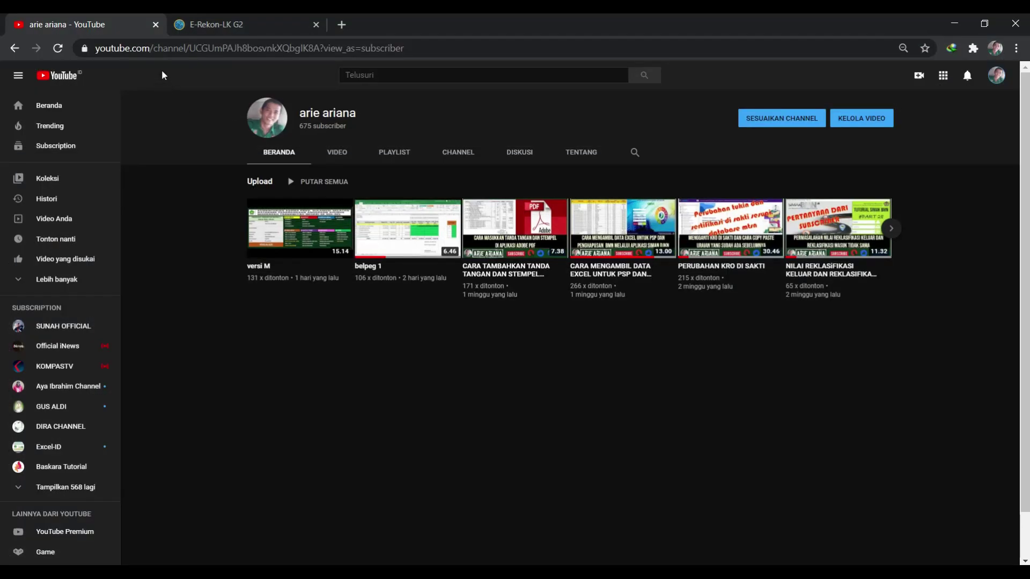
- In e-Rekon&LK, expand Daftar BMN, view Nilai Perolehan Minus, then open Daftar Transaksi BMN
{"action": "left_click", "coordinate": [214, 24]}
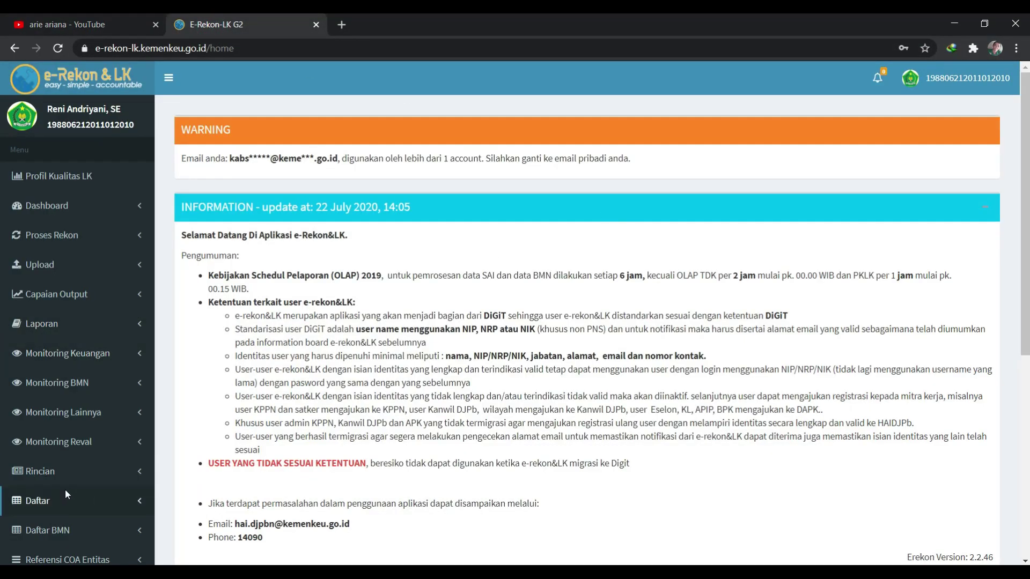
{"action": "scroll", "coordinate": [65, 489], "scroll_direction": "down", "scroll_amount": 3}
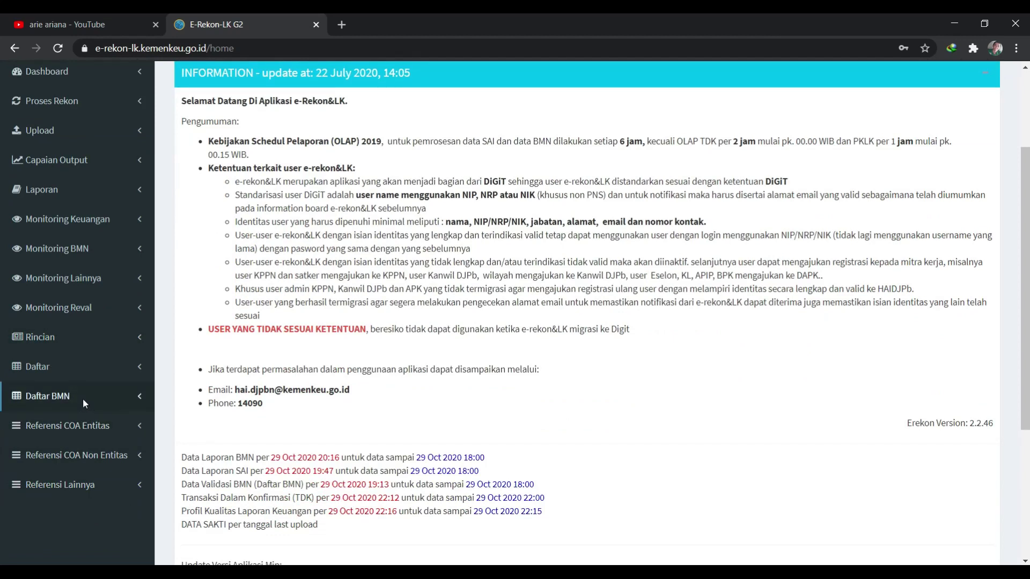
{"action": "left_click", "coordinate": [79, 406]}
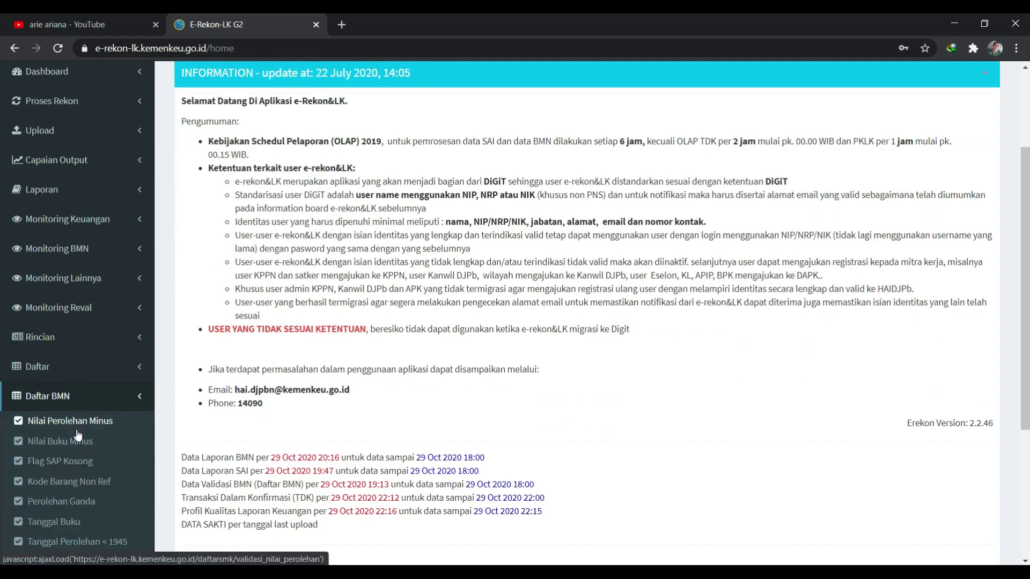
{"action": "left_click", "coordinate": [81, 424]}
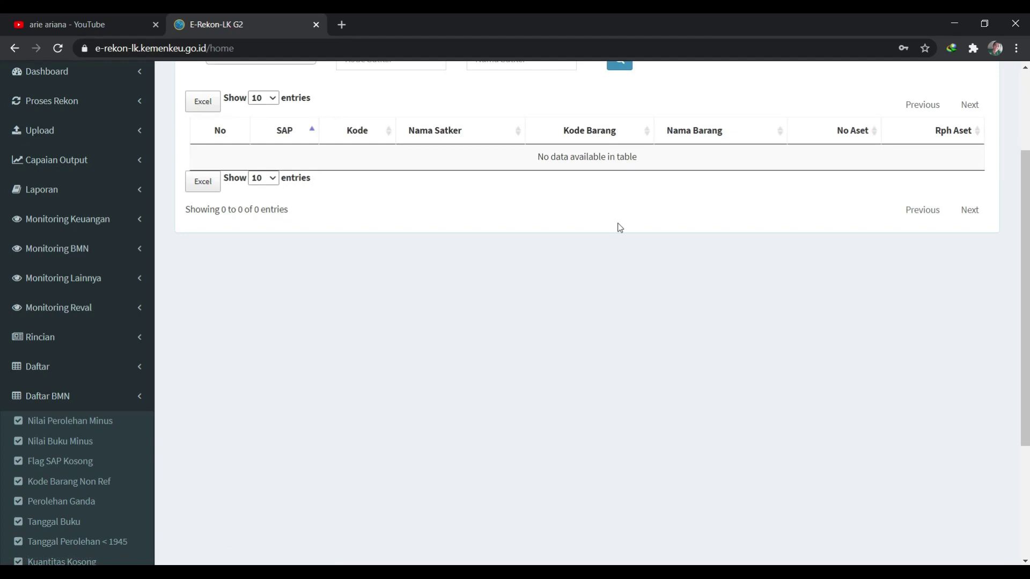
{"action": "scroll", "coordinate": [96, 533], "scroll_direction": "down", "scroll_amount": 3}
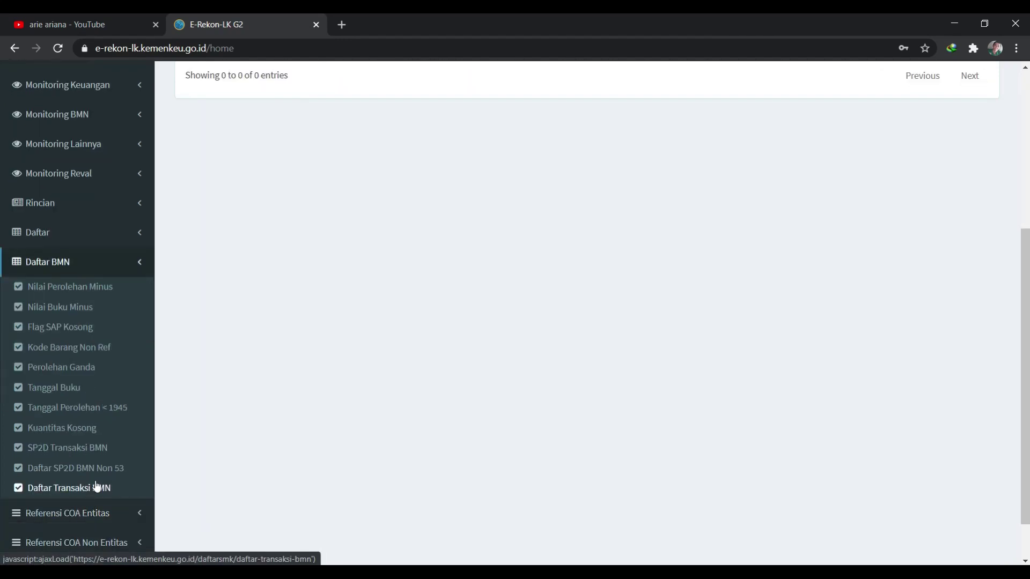
{"action": "left_click", "coordinate": [96, 497]}
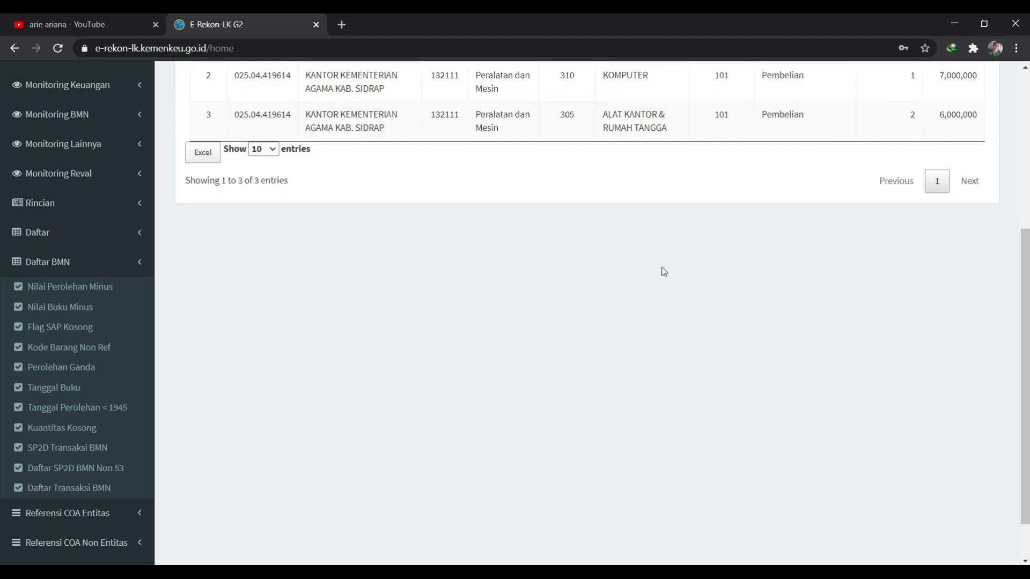
{"action": "scroll", "coordinate": [665, 272], "scroll_direction": "up", "scroll_amount": 3}
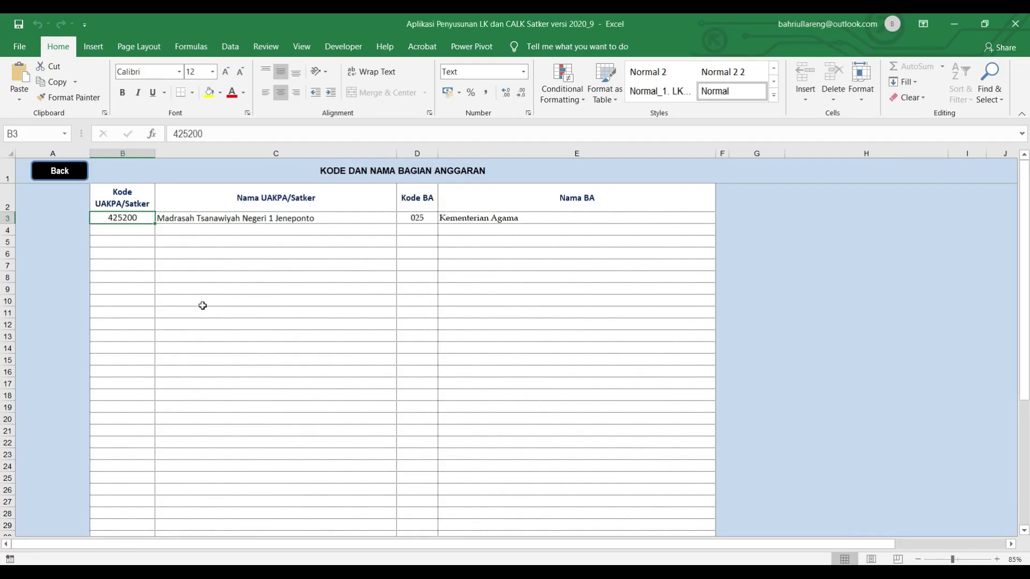
- Enter work unit code 419614 in cell B3
{"action": "type", "text": "419614"}
{"action": "key", "text": "Return"}
{"action": "key", "text": "Up"}
{"action": "key", "text": "Right"}
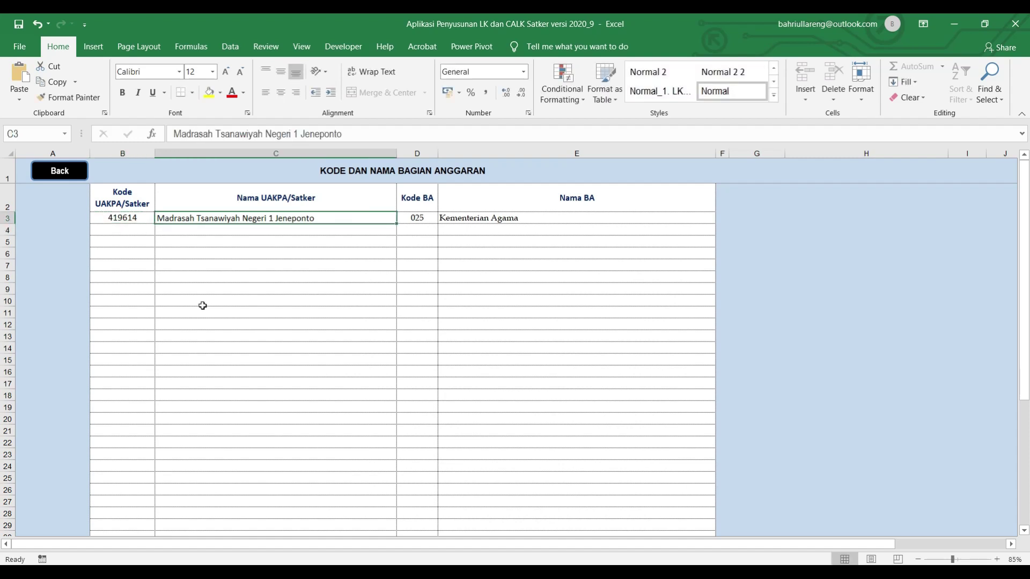
- Name the work unit 'Kementerian Agama Kab. Sidrap' in C3, then return to code 419614
{"action": "type", "text": "Km"}
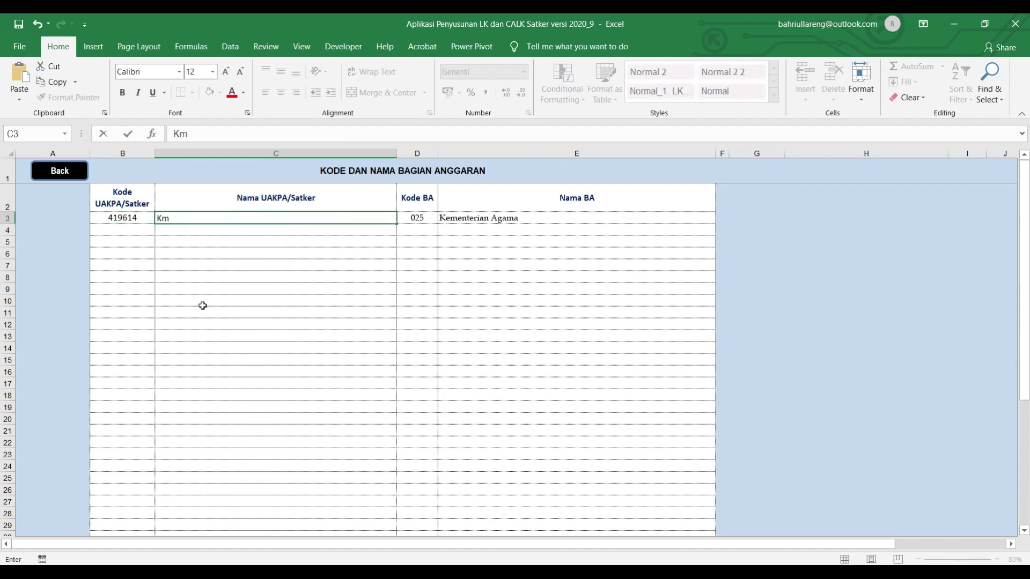
{"action": "key", "text": "BackSpace"}
{"action": "type", "text": "ementer"}
{"action": "type", "text": "ian Agama P"}
{"action": "key", "text": "BackSpace"}
{"action": "type", "text": "Kab. Sidrao"}
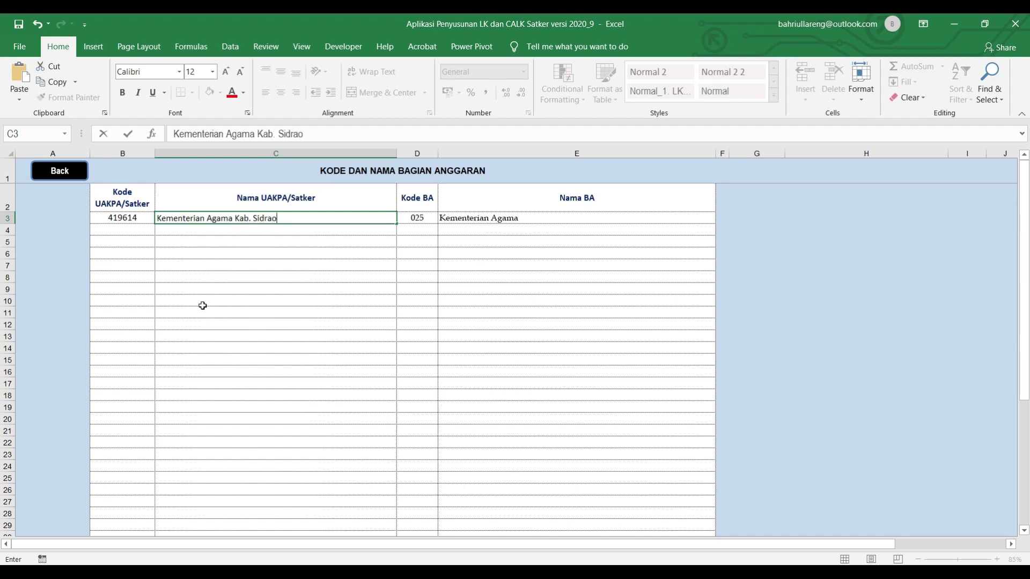
{"action": "type", "text": "p"}
{"action": "key", "text": "ctrl+Return"}
{"action": "key", "text": "Up"}
{"action": "key", "text": "Right"}
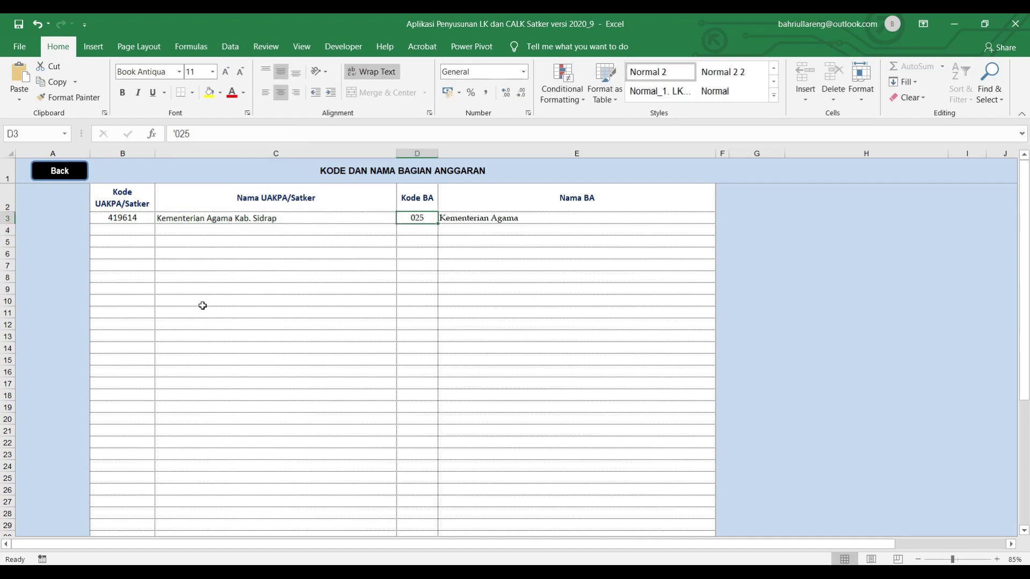
{"action": "key", "text": "Right"}
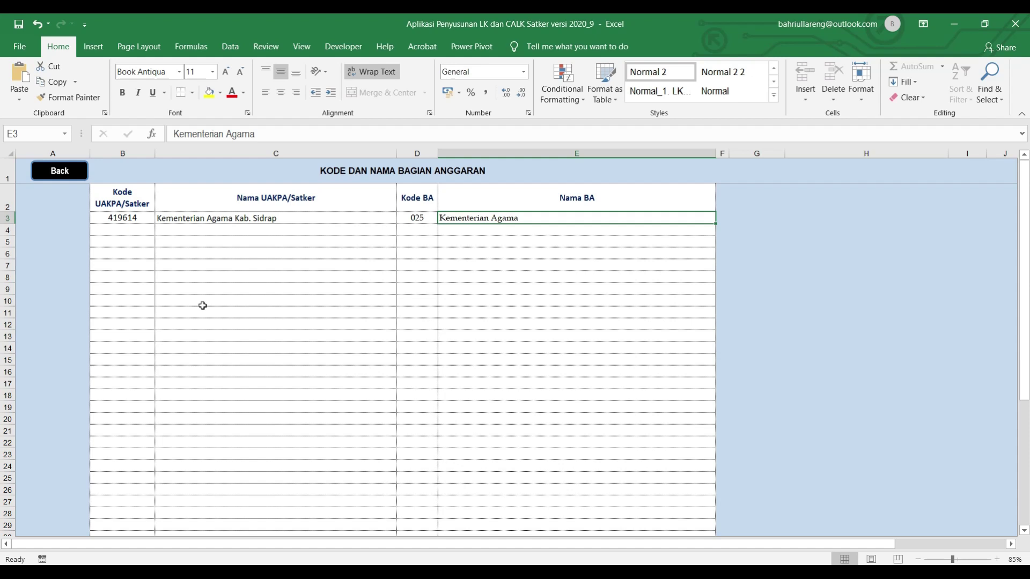
{"action": "key", "text": "Left"}
{"action": "key", "text": "Left"}
{"action": "key", "text": "Left"}
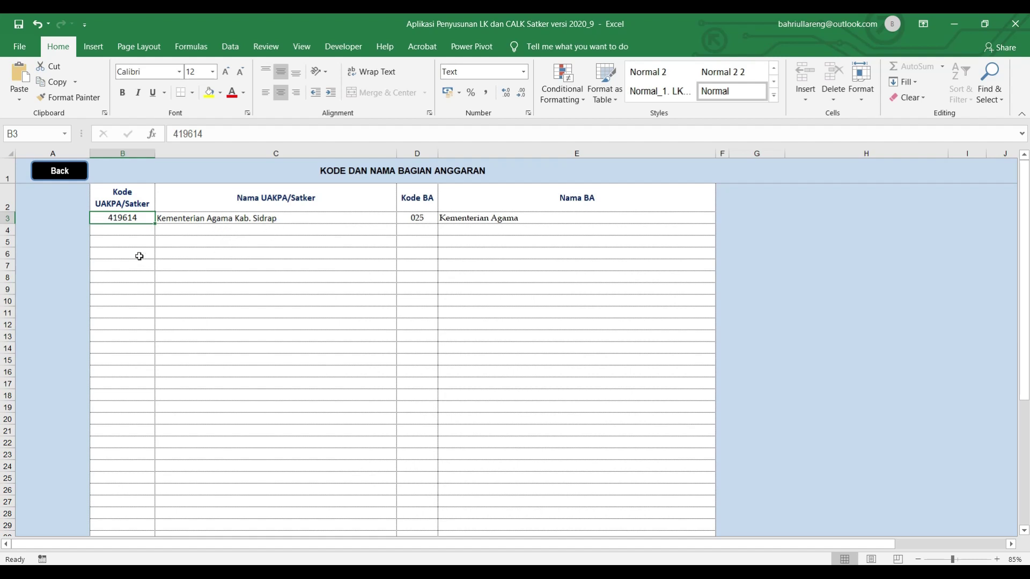
- Enter satker codes 419612 in B4 and 419613 in B5
{"action": "left_click", "coordinate": [130, 231]}
{"action": "type", "text": "419"}
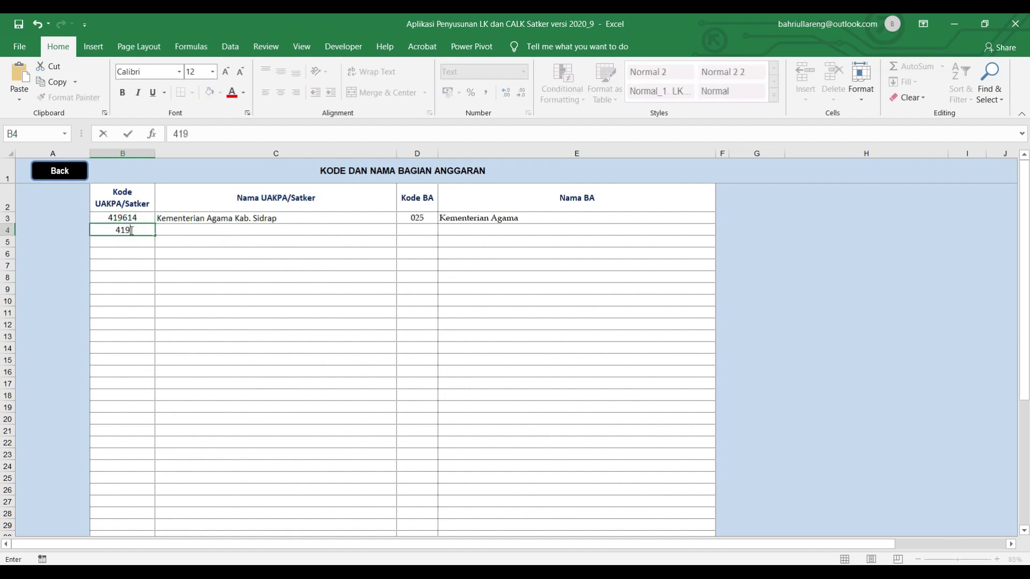
{"action": "type", "text": "612"}
{"action": "key", "text": "Return"}
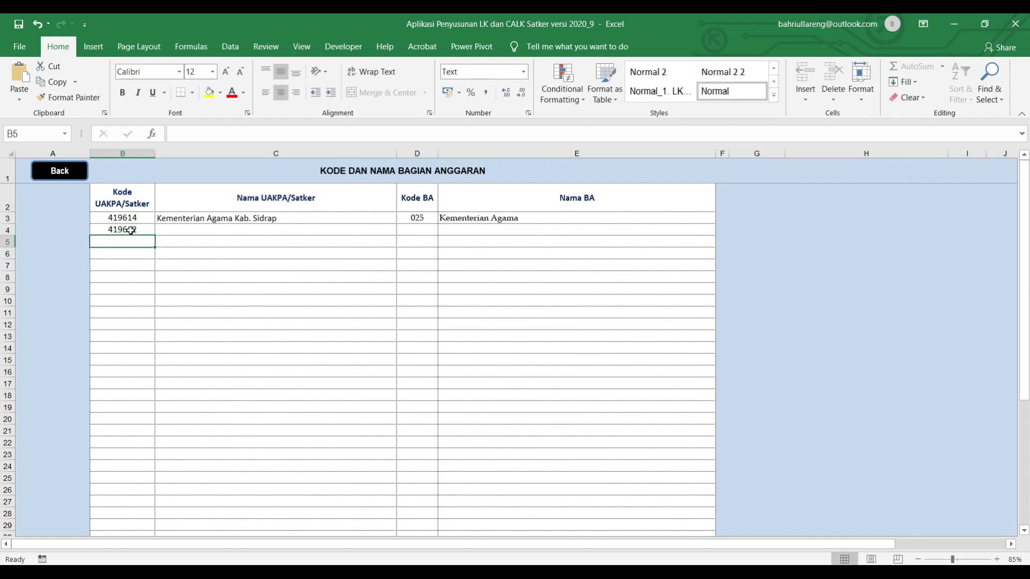
{"action": "type", "text": "419613"}
- Fill the unit name Kementerian Agama Kab. Sidrap down C3:C5 with Ctrl+D
{"action": "key", "text": "Return"}
{"action": "key", "text": "Up"}
{"action": "key", "text": "Up"}
{"action": "key", "text": "Up"}
{"action": "key", "text": "Right"}
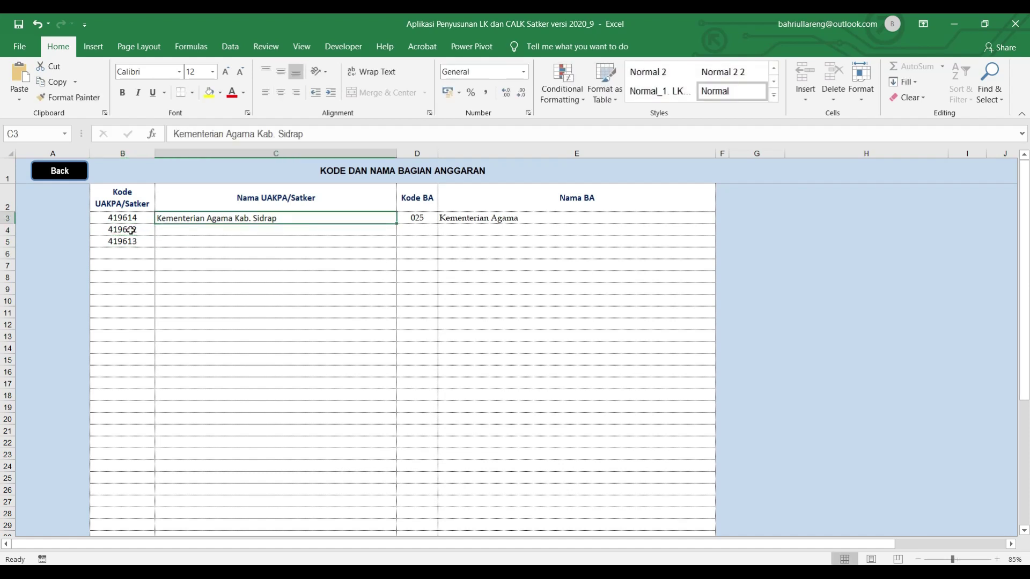
{"action": "key", "text": "shift+Down"}
{"action": "key", "text": "shift+Down"}
{"action": "key", "text": "ctrl+d"}
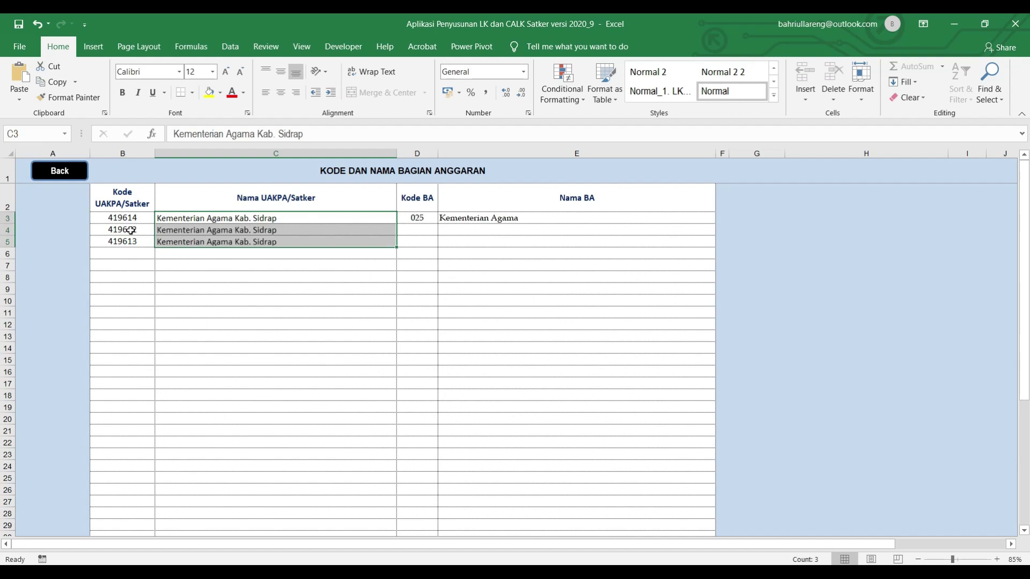
{"action": "key", "text": "shift+Up"}
{"action": "key", "text": "shift+Up"}
{"action": "key", "text": "Right"}
- Fill BA code 025 and Kementerian Agama down D3:E5 for the new rows
{"action": "key", "text": "shift+Down"}
{"action": "key", "text": "shift+Right"}
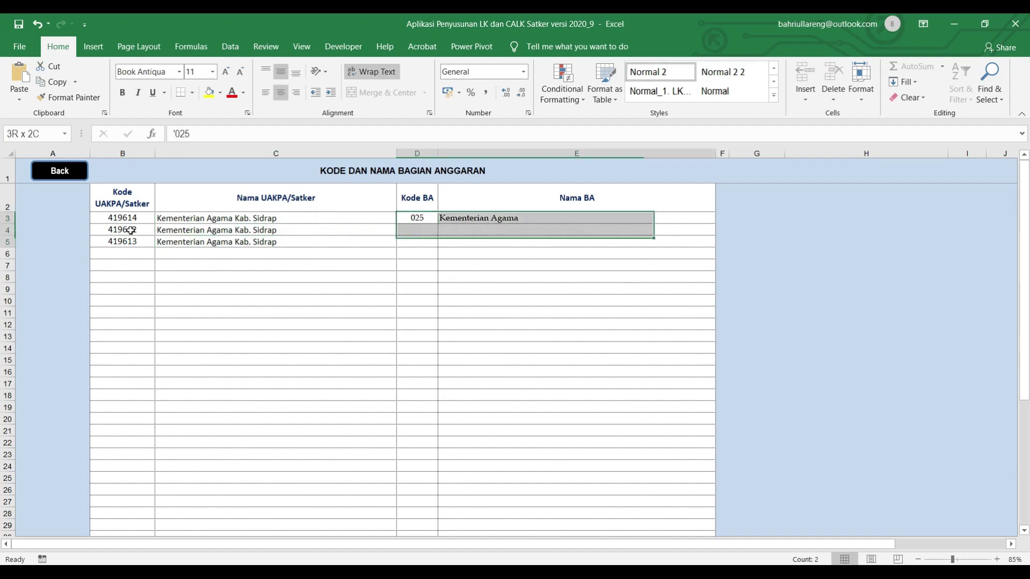
{"action": "key", "text": "shift+Down"}
{"action": "key", "text": "ctrl+d"}
{"action": "key", "text": "shift+Left"}
{"action": "key", "text": "Down"}
{"action": "key", "text": "Down"}
{"action": "key", "text": "Down"}
{"action": "key", "text": "Left"}
{"action": "key", "text": "Left"}
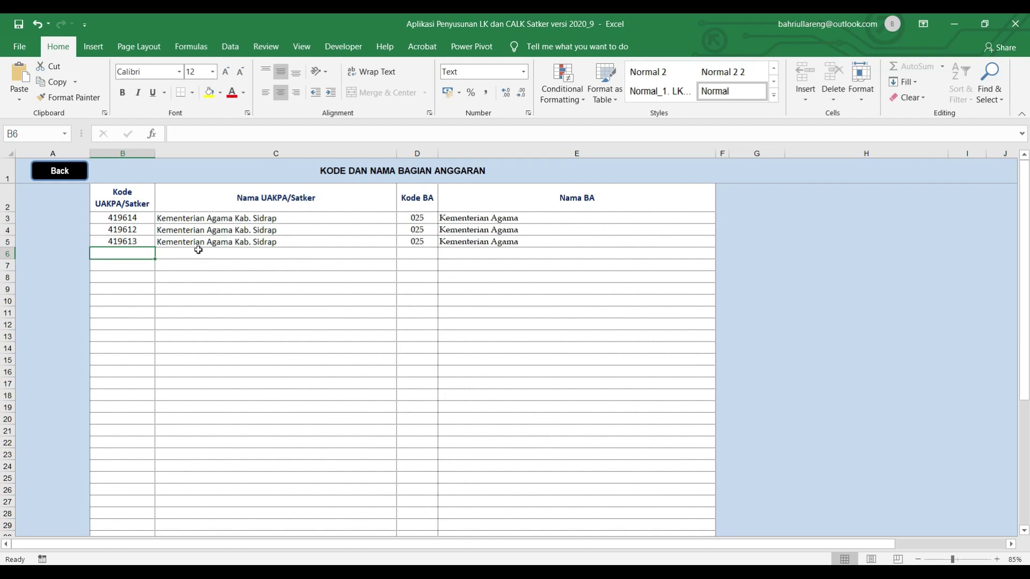
{"action": "left_click_drag", "start_coordinate": [141, 229], "coordinate": [252, 231]}
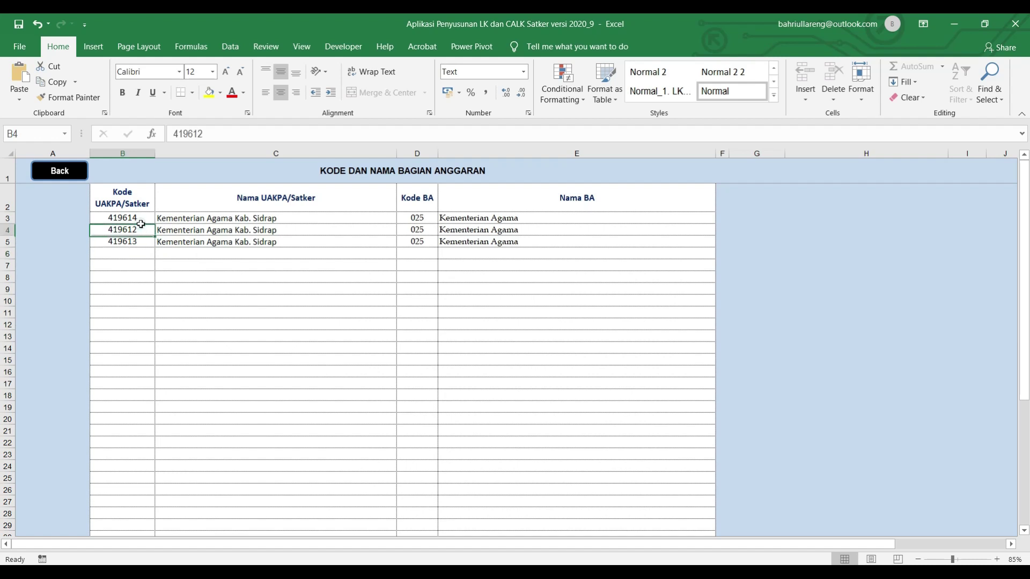
{"action": "scroll", "coordinate": [288, 239], "scroll_direction": "down", "scroll_amount": 1}
{"action": "scroll", "coordinate": [288, 240], "scroll_direction": "down", "scroll_amount": 1}
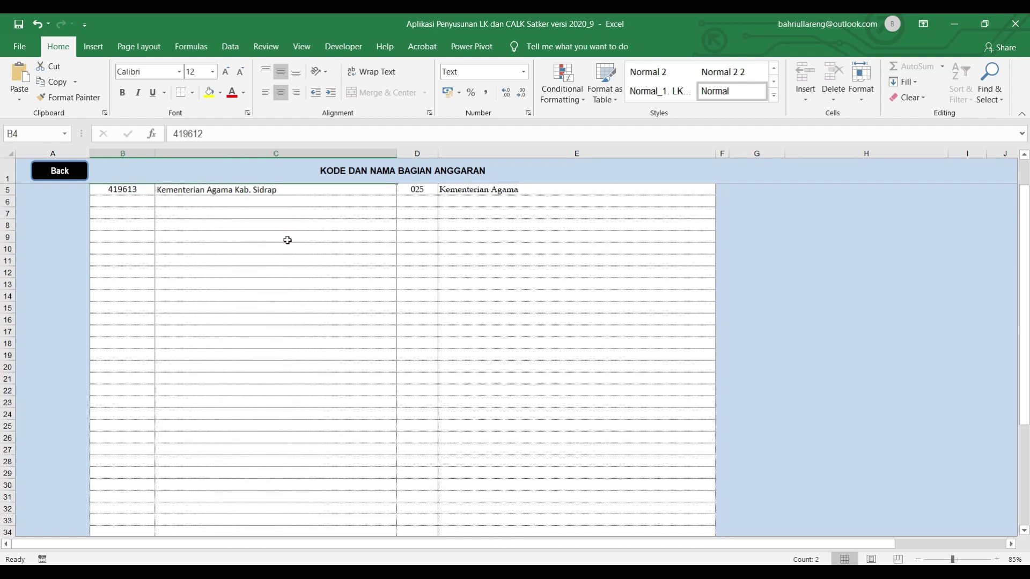
{"action": "scroll", "coordinate": [303, 237], "scroll_direction": "up", "scroll_amount": 1}
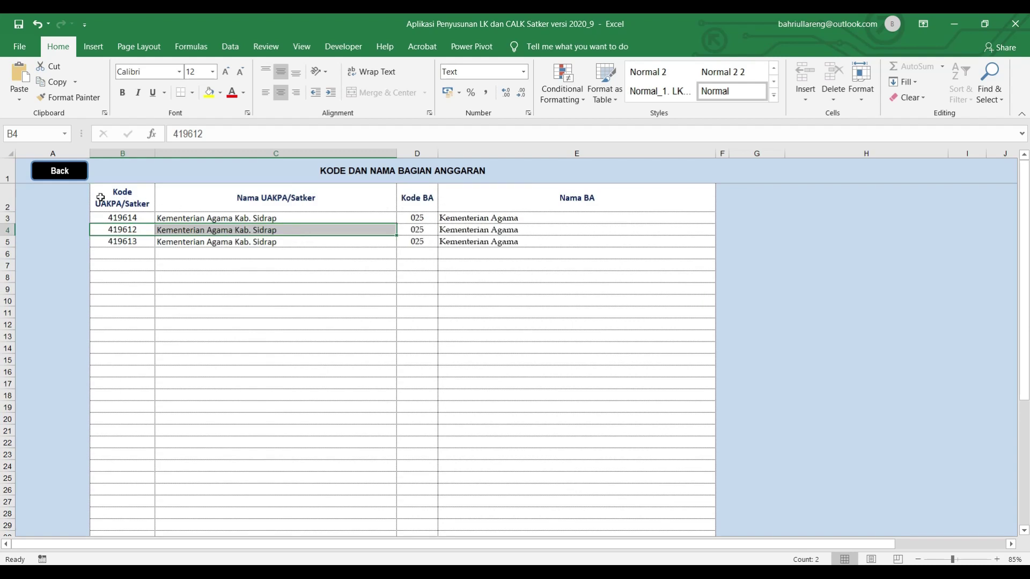
- In the Penandatangan sheet, clear the sample officials in H6:J7 and set the official count to 1
{"action": "left_click", "coordinate": [59, 171]}
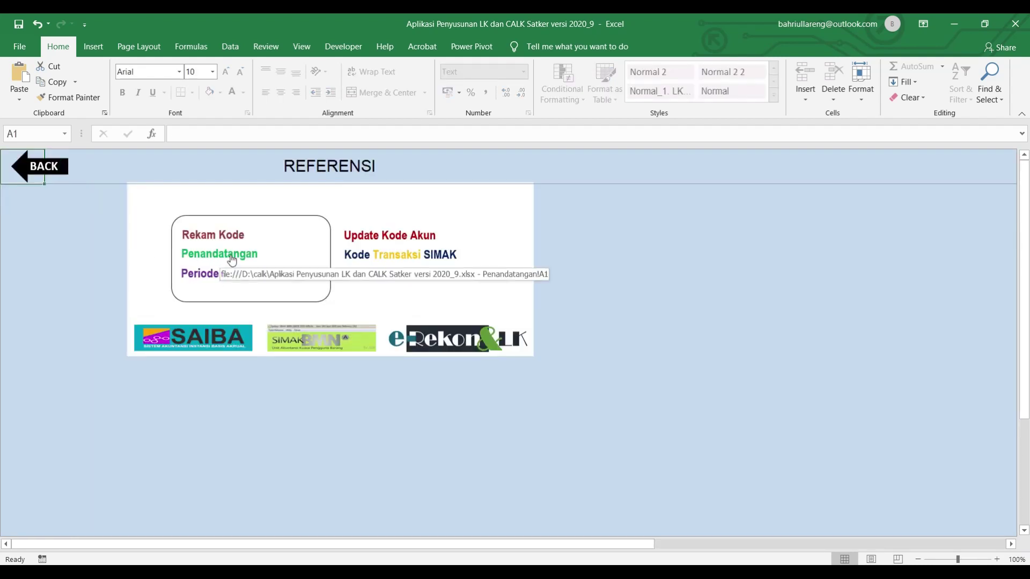
{"action": "left_click", "coordinate": [231, 254]}
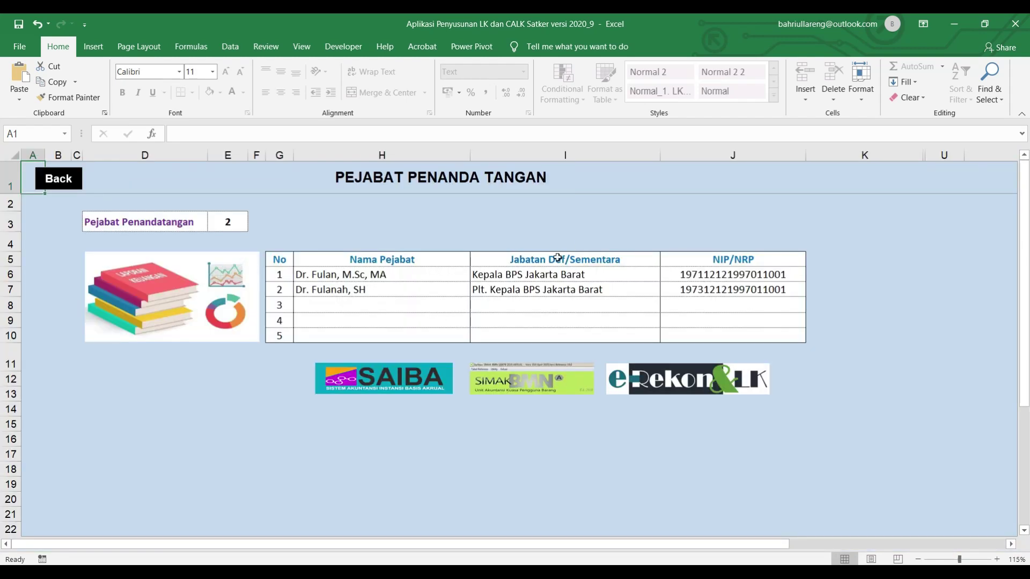
{"action": "mouse_move", "coordinate": [379, 279]}
{"action": "left_mouse_down"}
{"action": "mouse_move", "coordinate": [494, 274]}
{"action": "mouse_move", "coordinate": [681, 297]}
{"action": "left_mouse_up"}
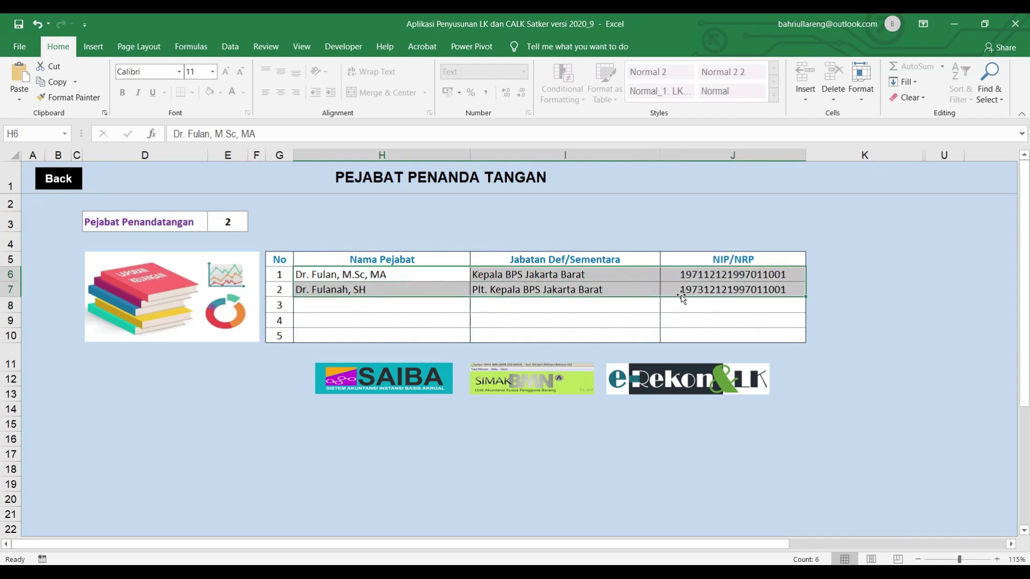
{"action": "key", "text": "Delete"}
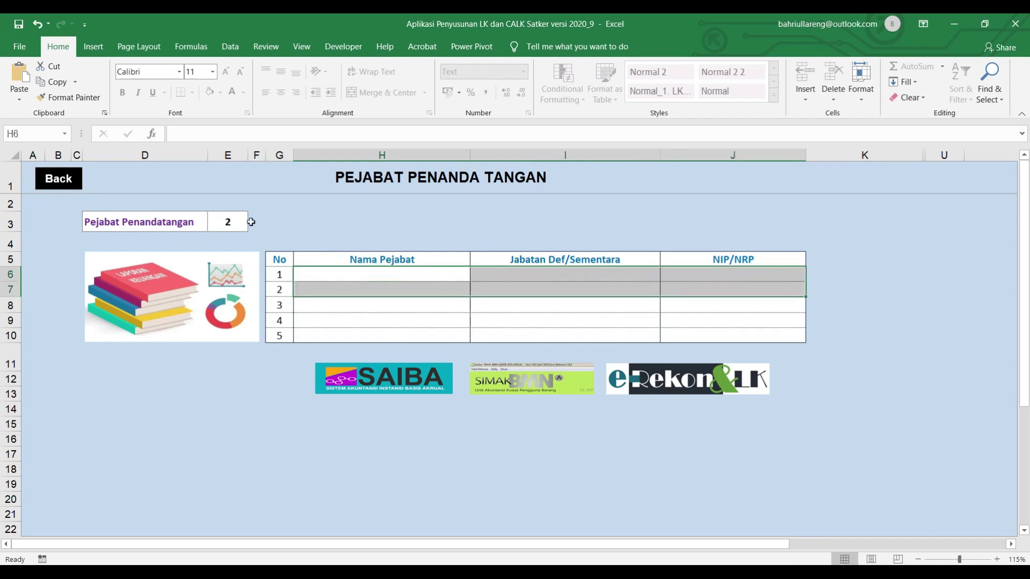
{"action": "left_click", "coordinate": [236, 223]}
{"action": "left_click", "coordinate": [253, 230]}
{"action": "left_click", "coordinate": [248, 240]}
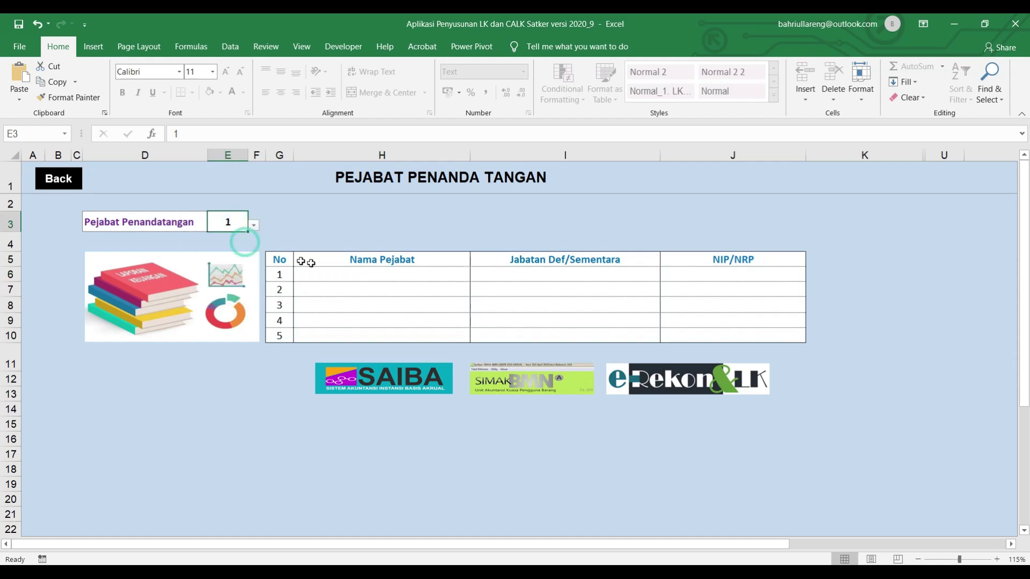
- Enter the first signing official's full name in H6
{"action": "left_click", "coordinate": [329, 274]}
{"action": "key", "text": "Return"}
{"action": "key", "text": "Up"}
{"action": "key", "text": "Right"}
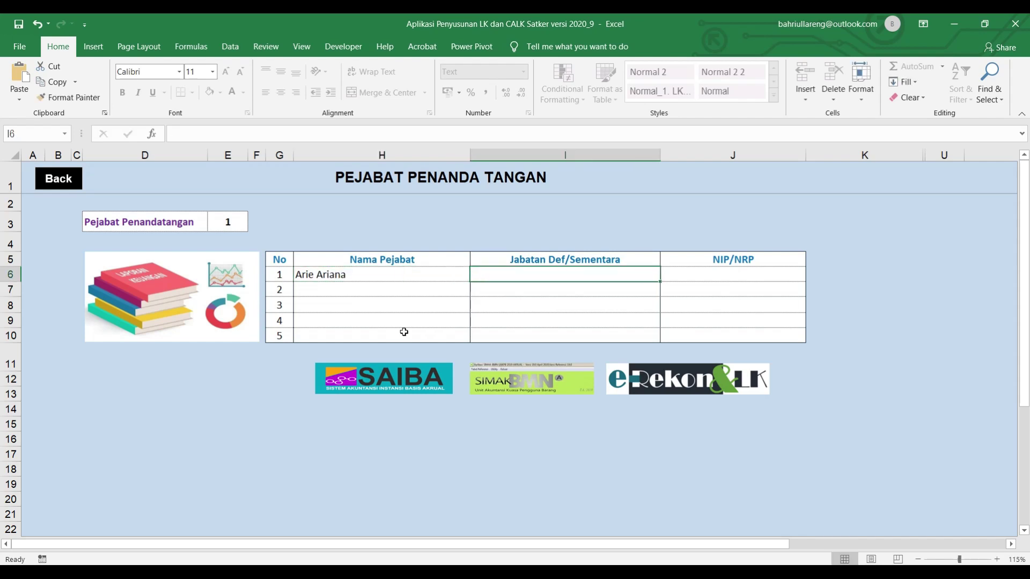
- Set the official's position to Kepala Kantor and enter their NIP number in J6
{"action": "type", "text": "Kepala Kanto"}
{"action": "key", "text": "Return"}
{"action": "key", "text": "Up"}
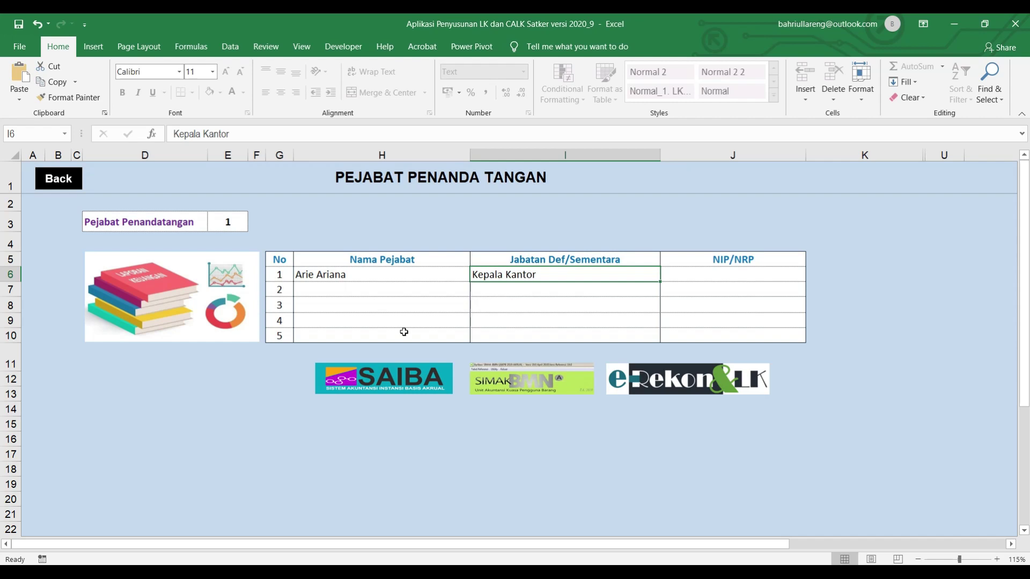
{"action": "key", "text": "Right"}
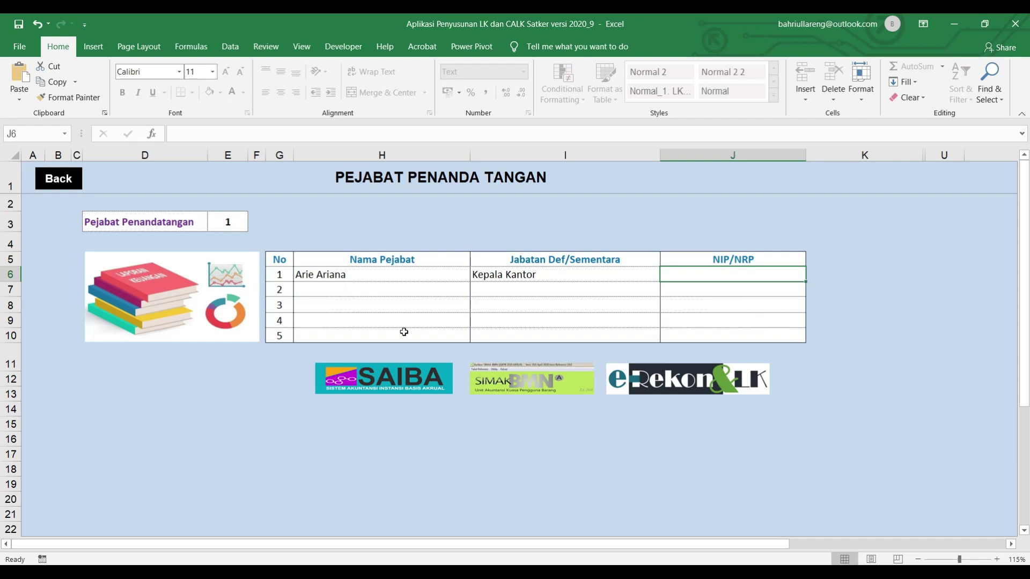
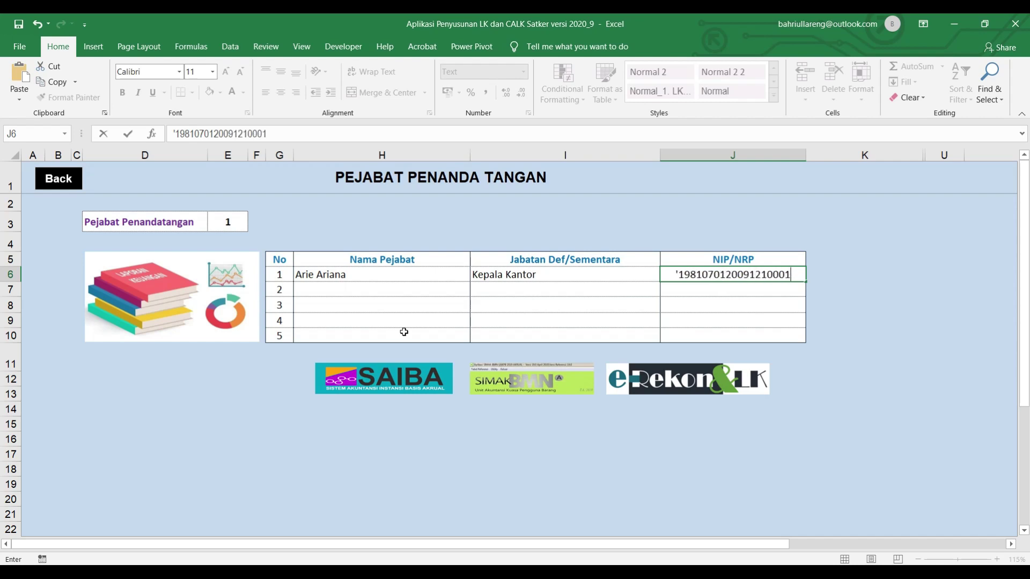
{"action": "key", "text": "Return"}
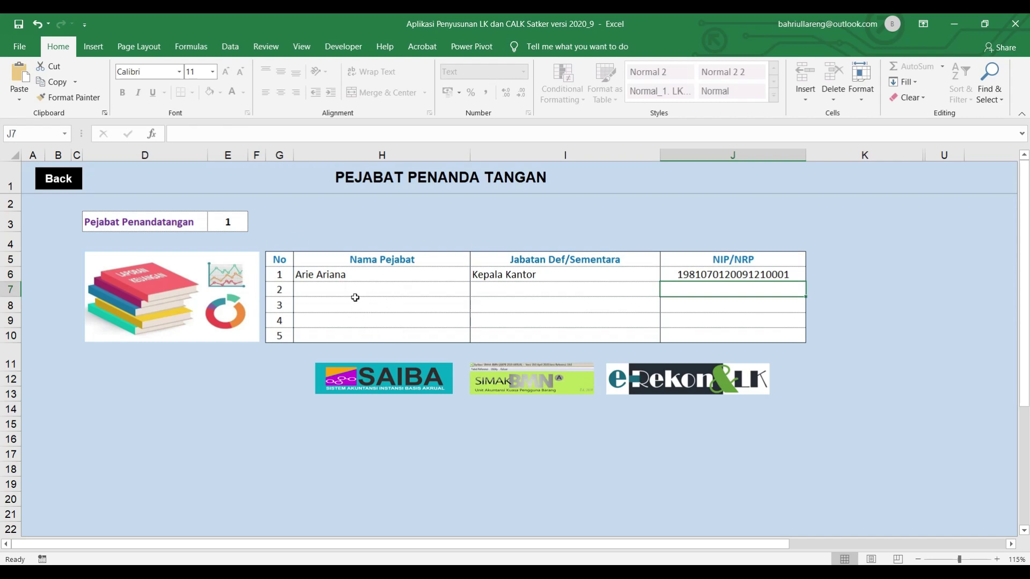
- Enter the second official's name in H7 with position Plt. Kepala Kantor, then go back to REFERENSI
{"action": "left_click", "coordinate": [358, 291]}
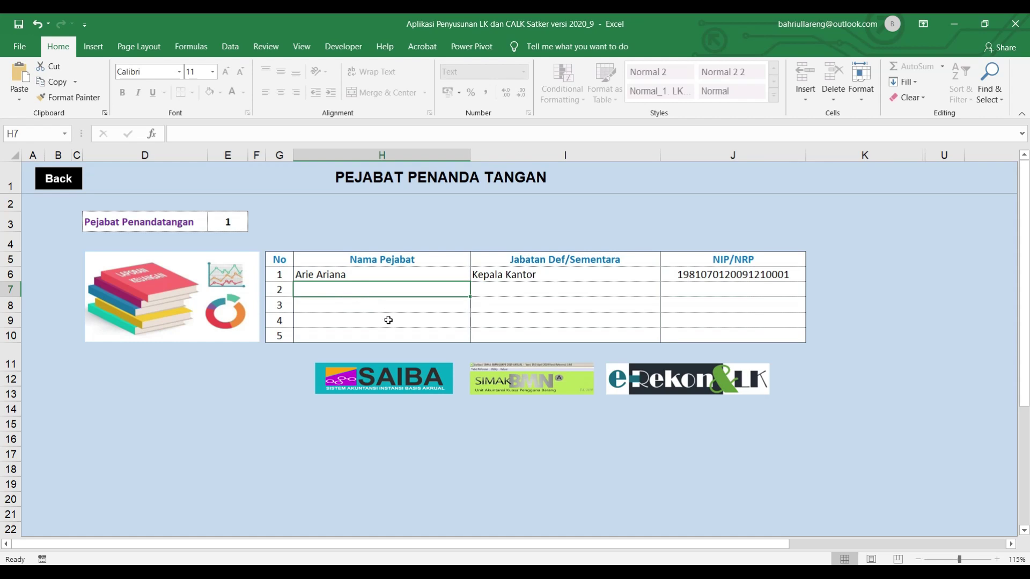
{"action": "key", "text": "Return"}
{"action": "key", "text": "Up"}
{"action": "key", "text": "Right"}
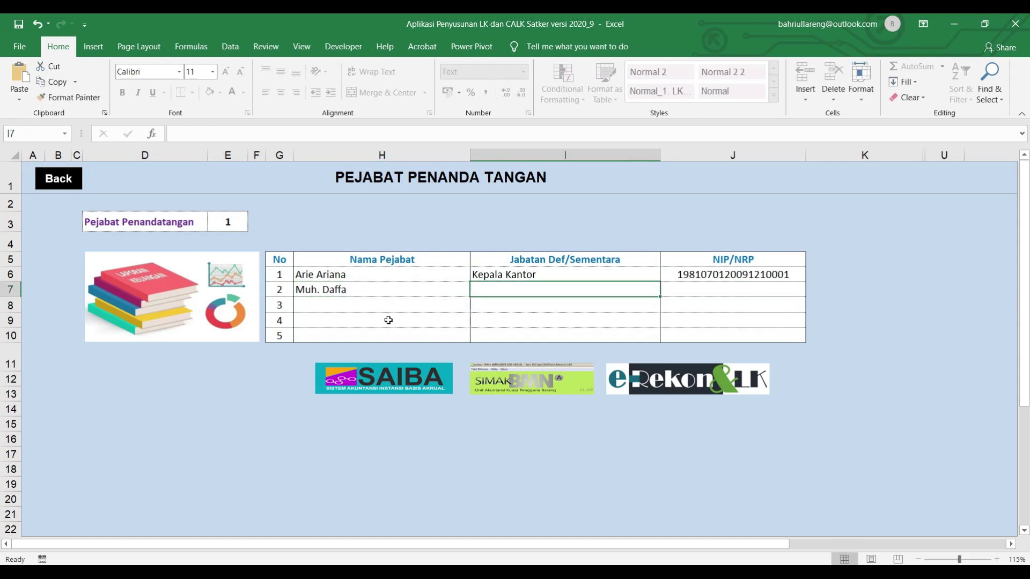
{"action": "type", "text": "Plt."}
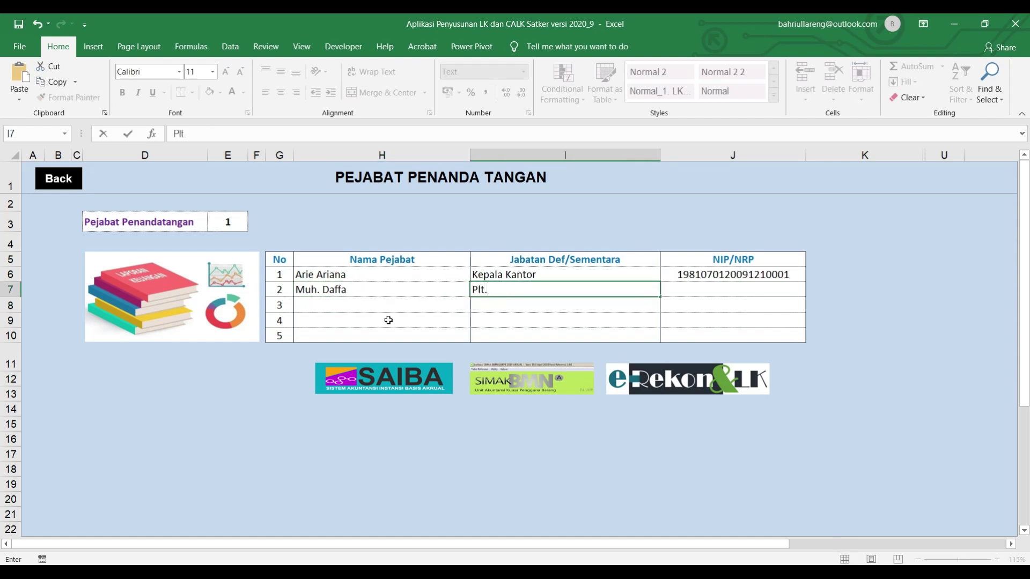
{"action": "type", "text": " Kepala Kantor"}
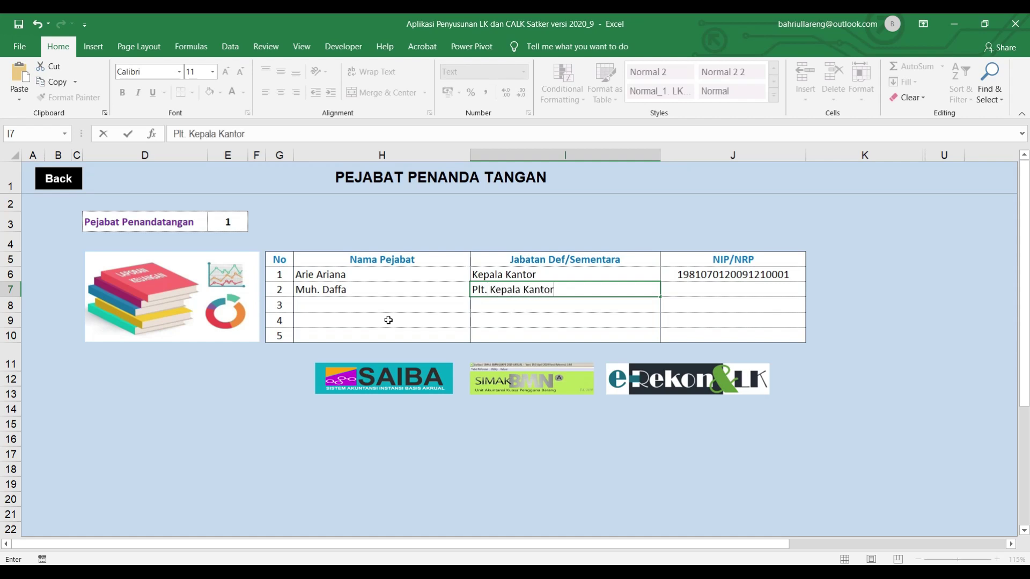
{"action": "key", "text": "Return"}
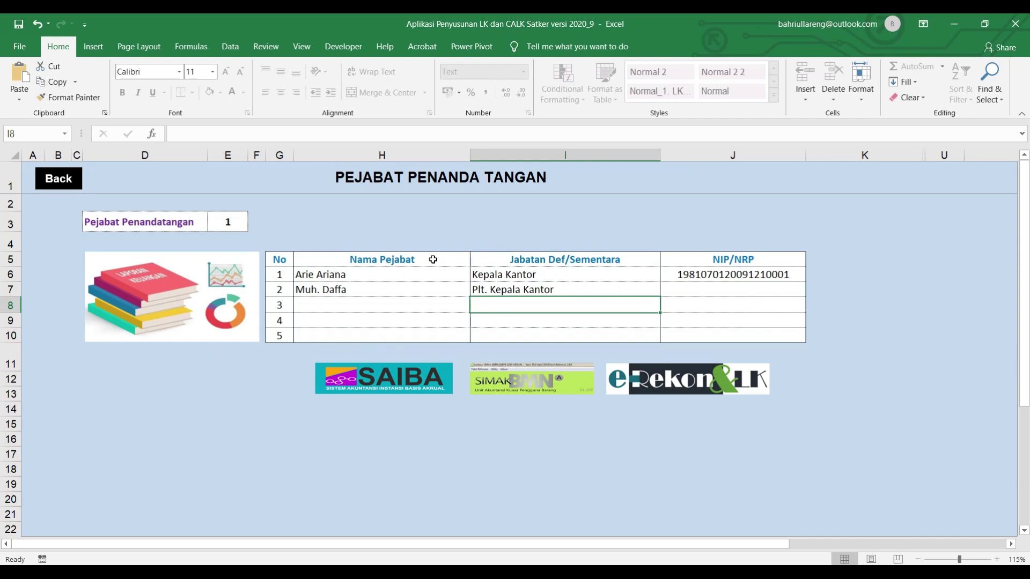
{"action": "left_click", "coordinate": [58, 190]}
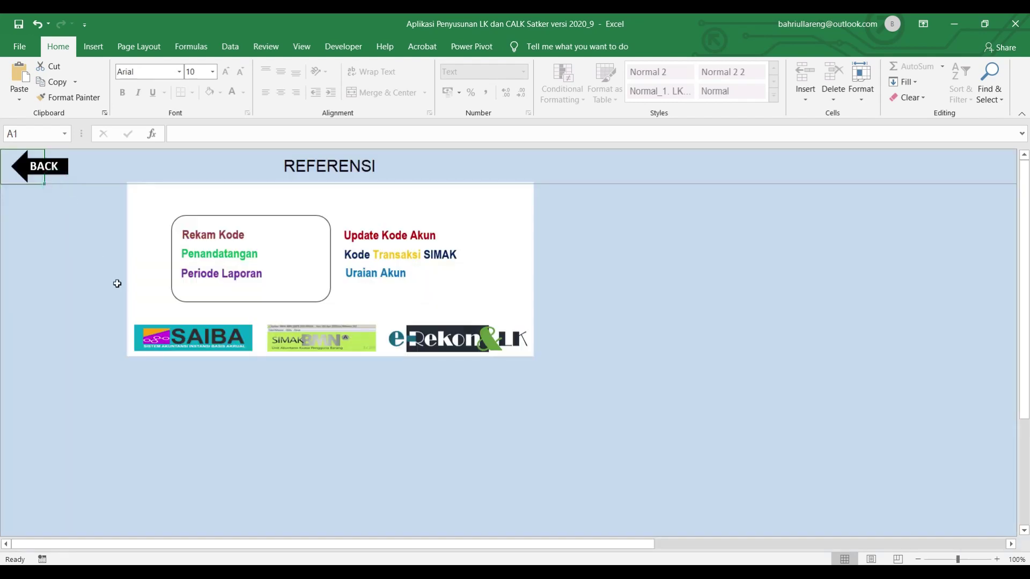
{"action": "left_click", "coordinate": [220, 274]}
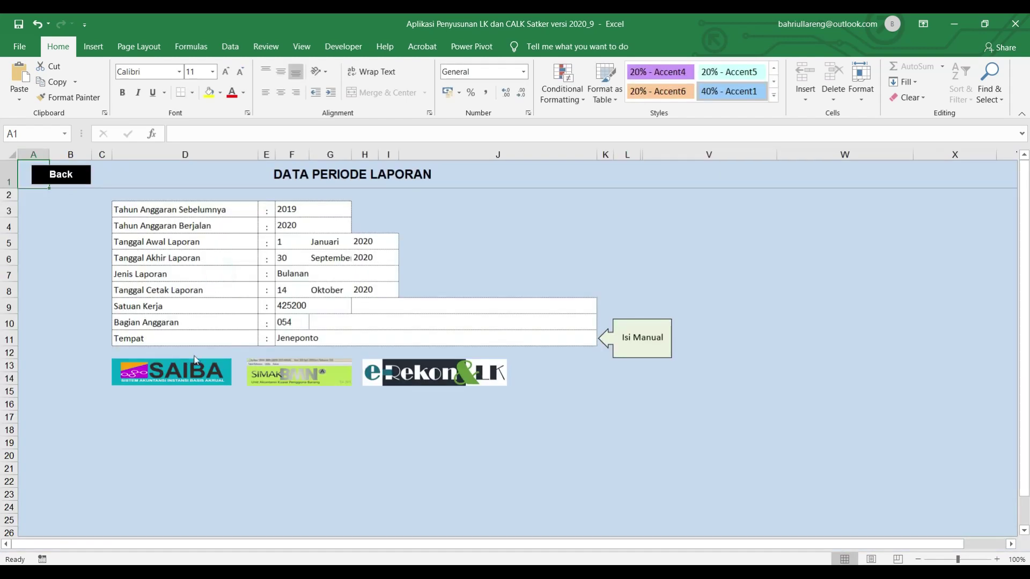
{"action": "left_click", "coordinate": [311, 212]}
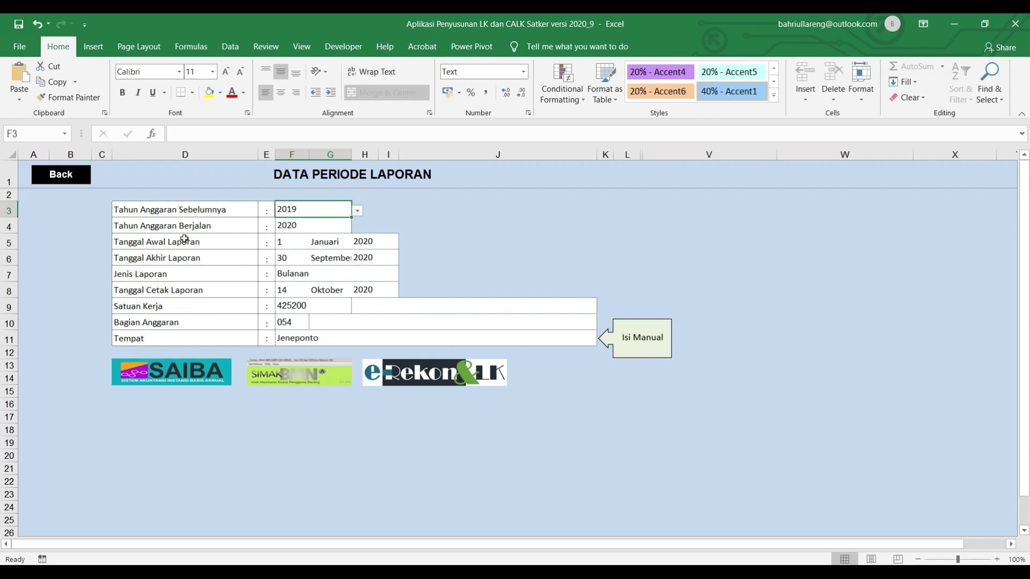
{"action": "left_click", "coordinate": [164, 213]}
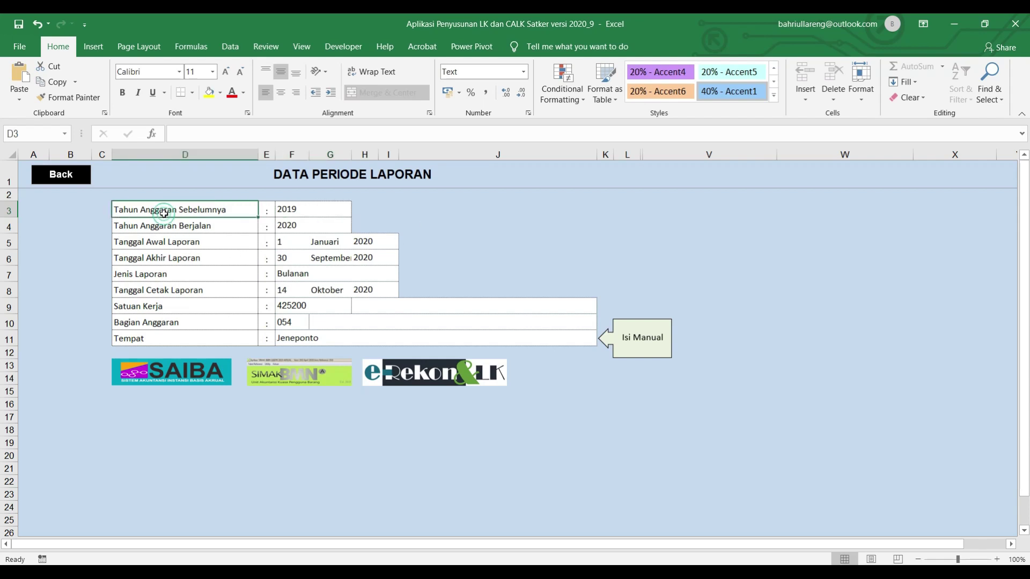
{"action": "left_click", "coordinate": [310, 208]}
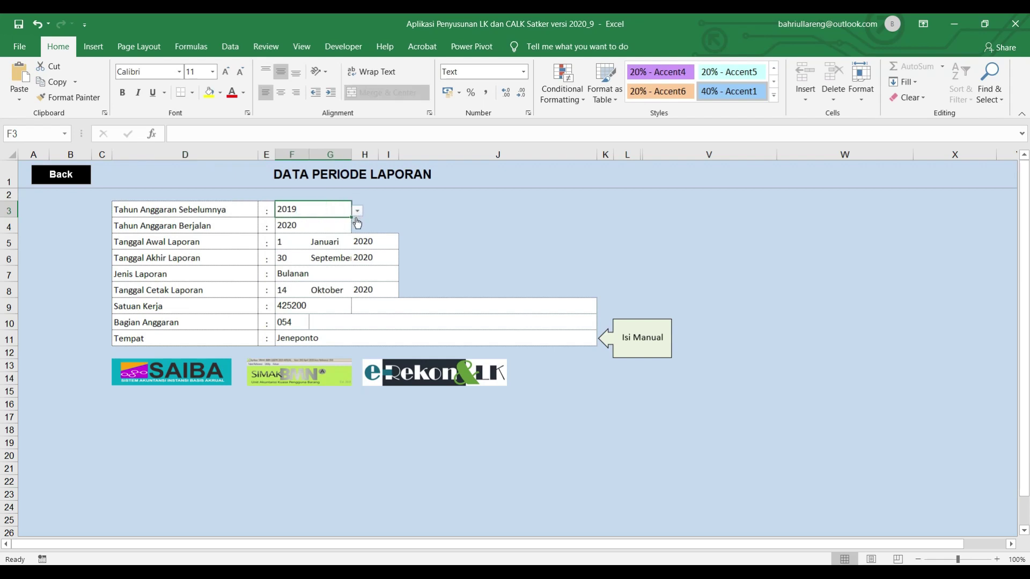
{"action": "left_click", "coordinate": [357, 212]}
{"action": "left_click", "coordinate": [357, 212]}
{"action": "left_click", "coordinate": [357, 215]}
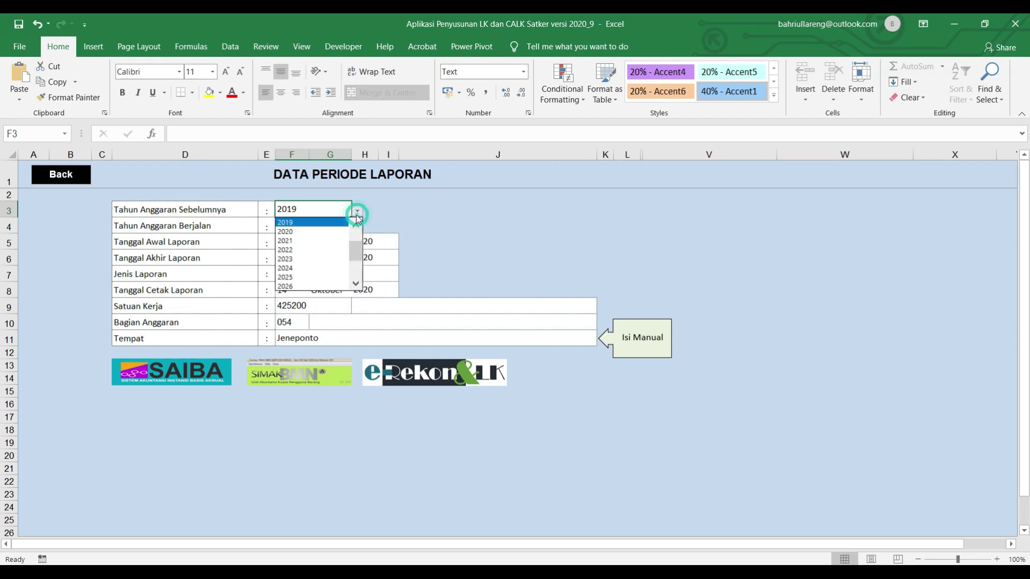
{"action": "left_click", "coordinate": [329, 215]}
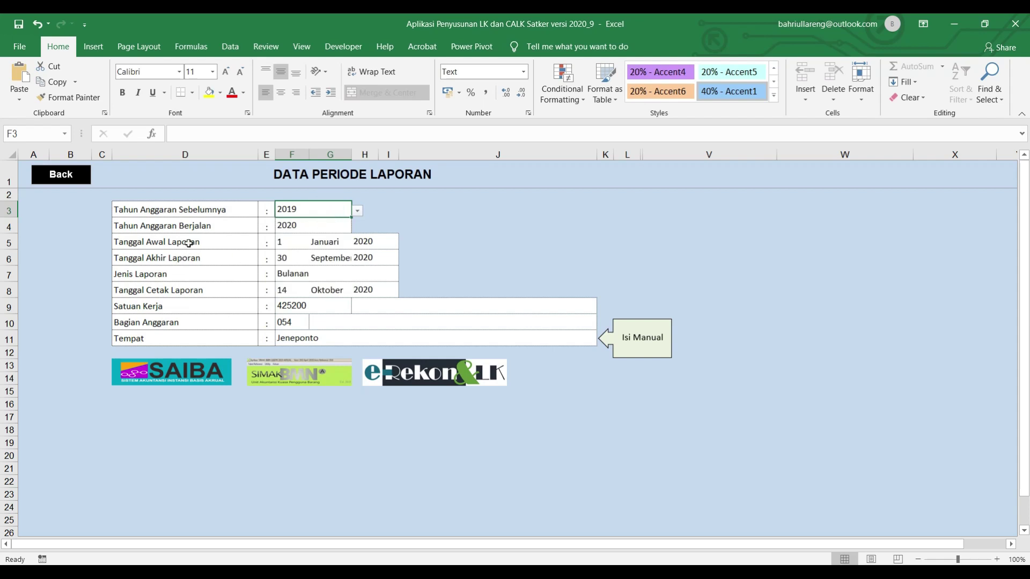
{"action": "left_click", "coordinate": [187, 225]}
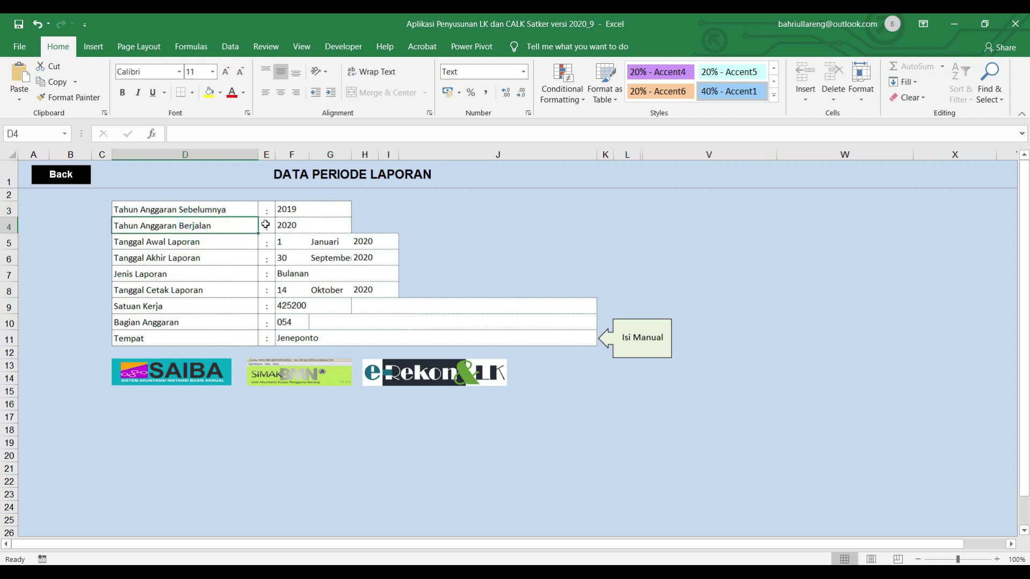
{"action": "left_click", "coordinate": [320, 221]}
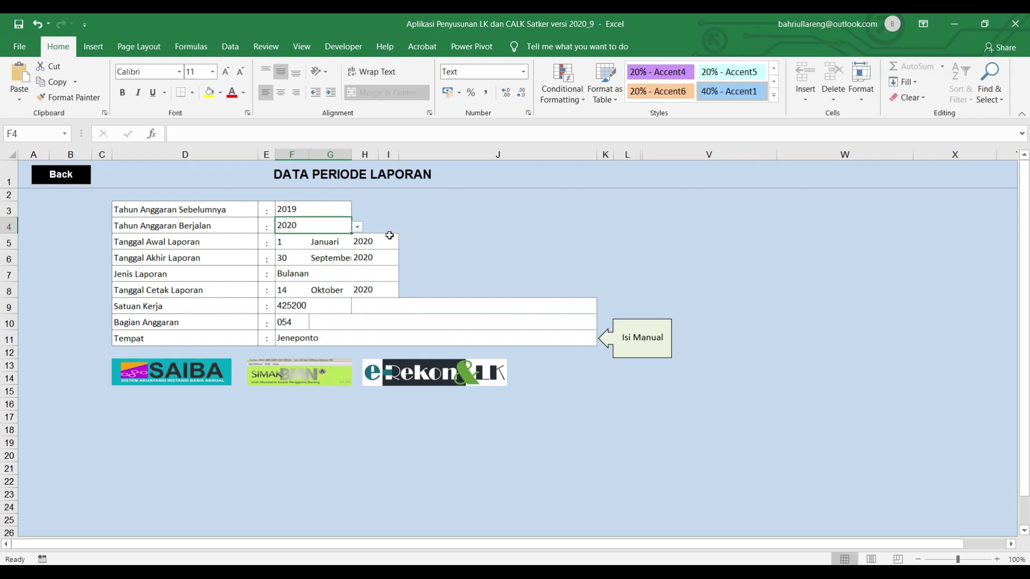
- Check the report start date dropdowns, keeping it at 1 Januari 2020
{"action": "left_click", "coordinate": [288, 246]}
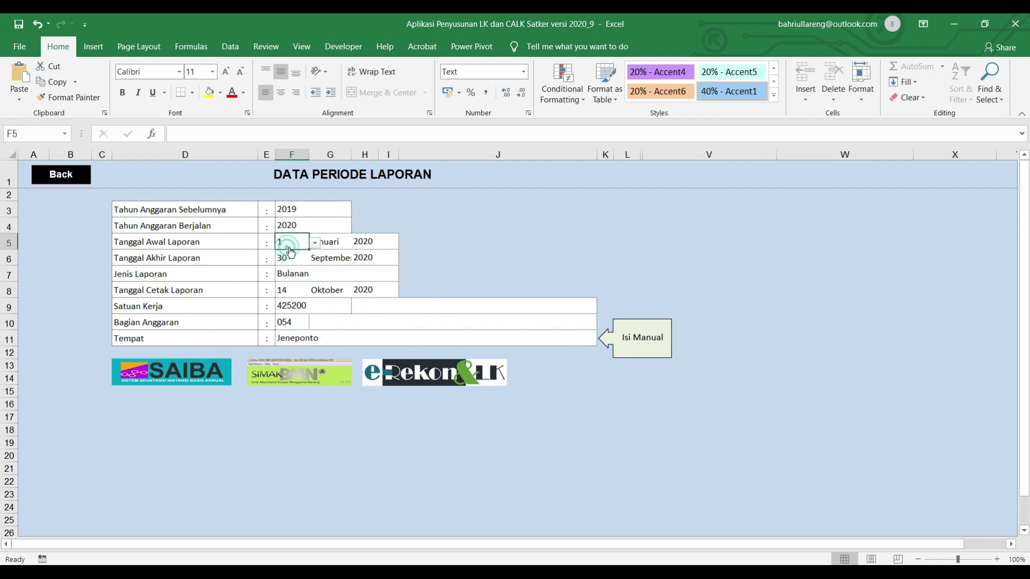
{"action": "left_click", "coordinate": [341, 243]}
{"action": "left_click", "coordinate": [365, 241]}
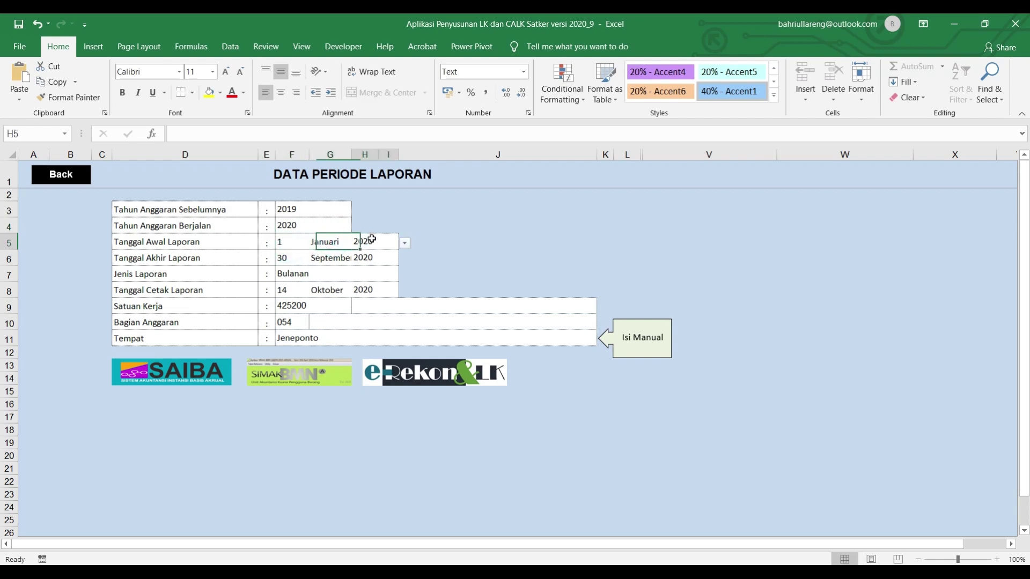
{"action": "left_click", "coordinate": [298, 243]}
{"action": "left_click", "coordinate": [315, 246]}
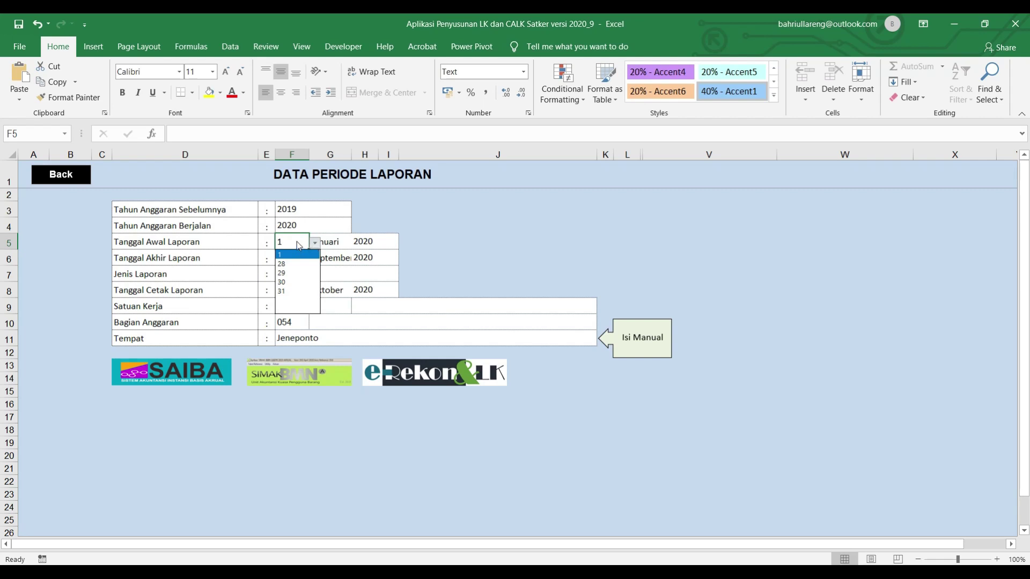
{"action": "left_click", "coordinate": [298, 253]}
{"action": "left_click", "coordinate": [340, 239]}
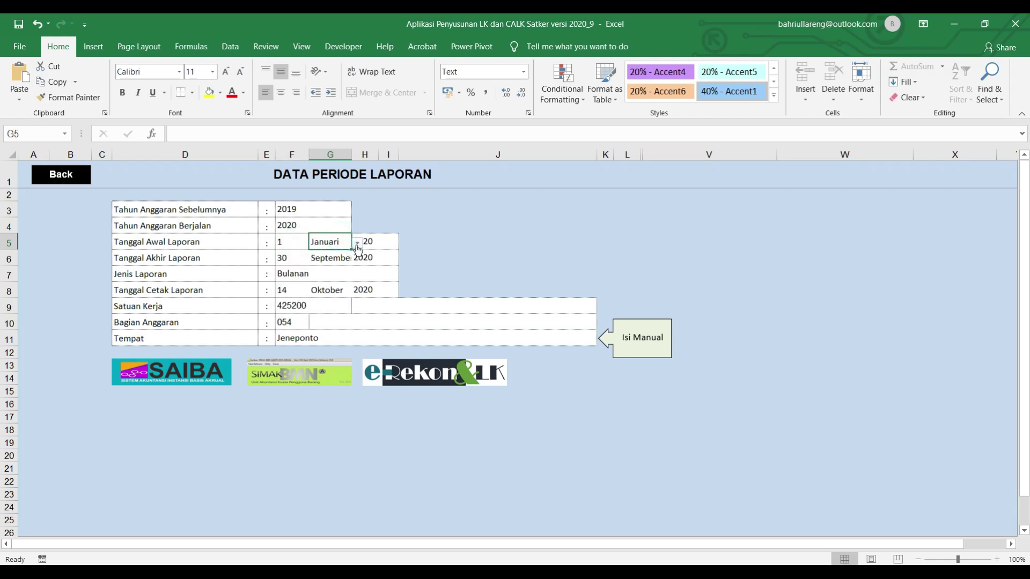
{"action": "left_click", "coordinate": [356, 243]}
{"action": "mouse_move", "coordinate": [358, 271]}
{"action": "left_mouse_down"}
{"action": "mouse_move", "coordinate": [358, 304]}
{"action": "mouse_move", "coordinate": [356, 260]}
{"action": "left_mouse_up"}
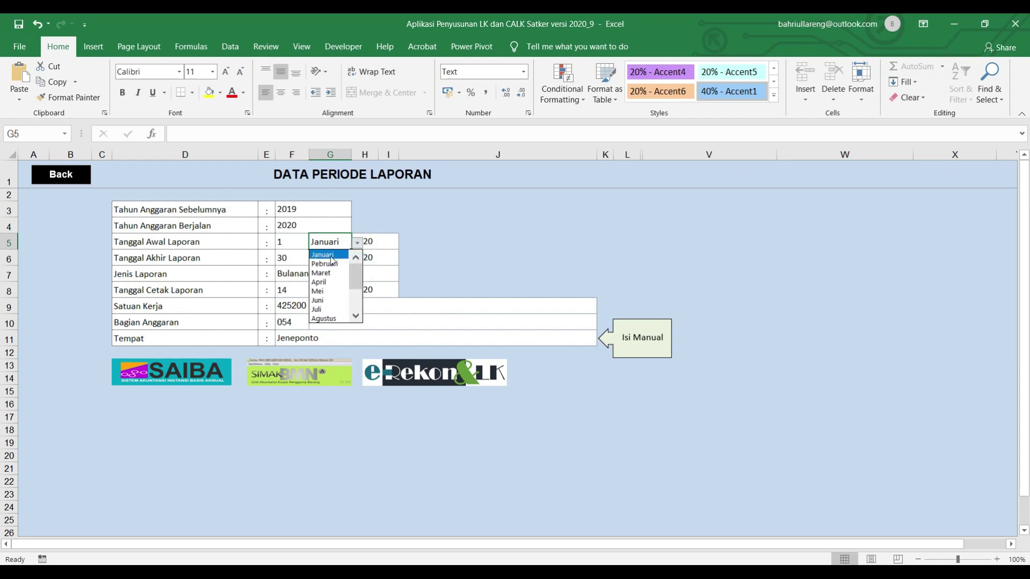
{"action": "left_click", "coordinate": [328, 256]}
{"action": "left_click", "coordinate": [373, 240]}
{"action": "left_click", "coordinate": [405, 246]}
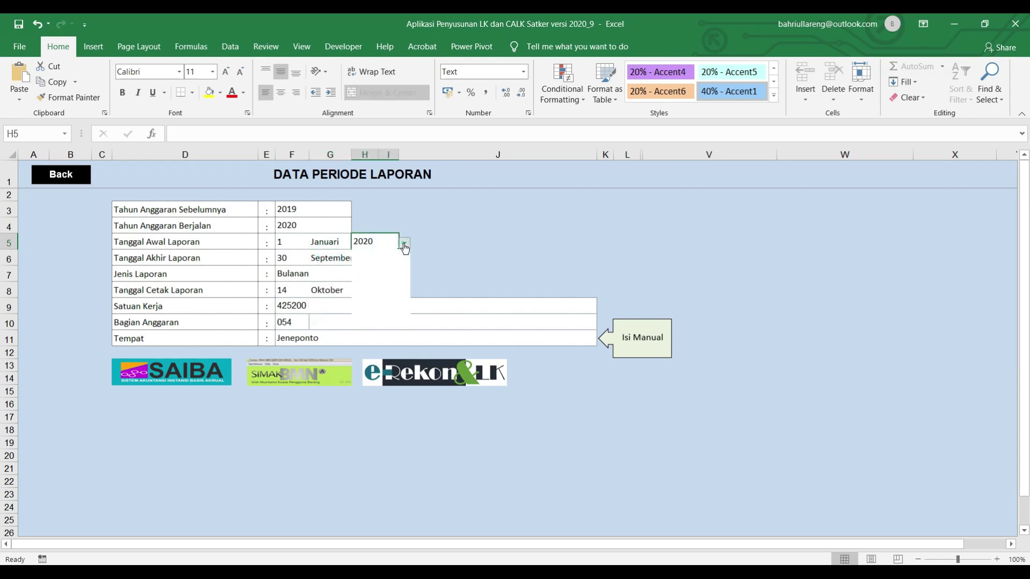
{"action": "left_click", "coordinate": [405, 246]}
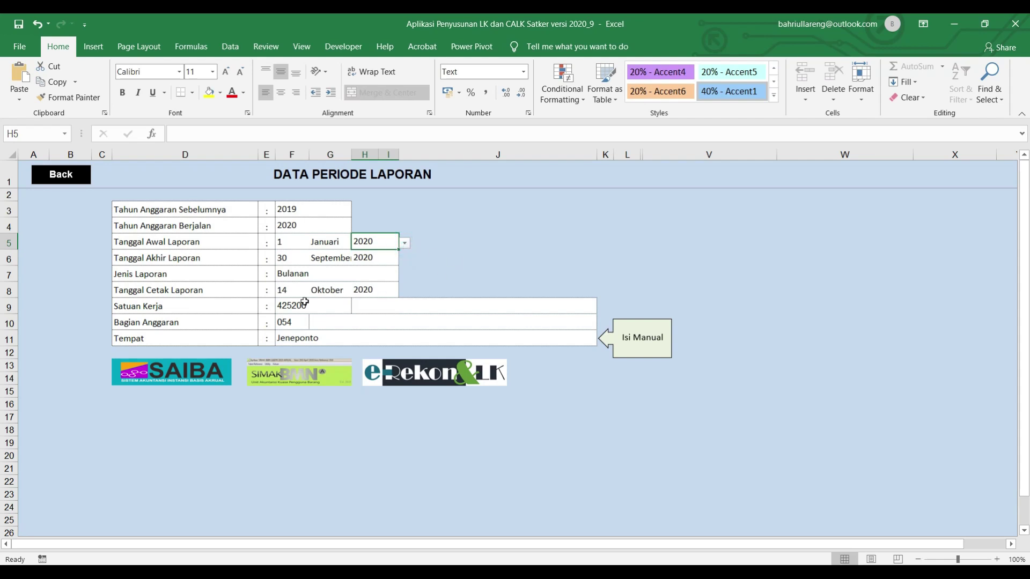
- Set the report end date to day 1 and month Juli, keeping 2020
{"action": "left_click", "coordinate": [288, 258]}
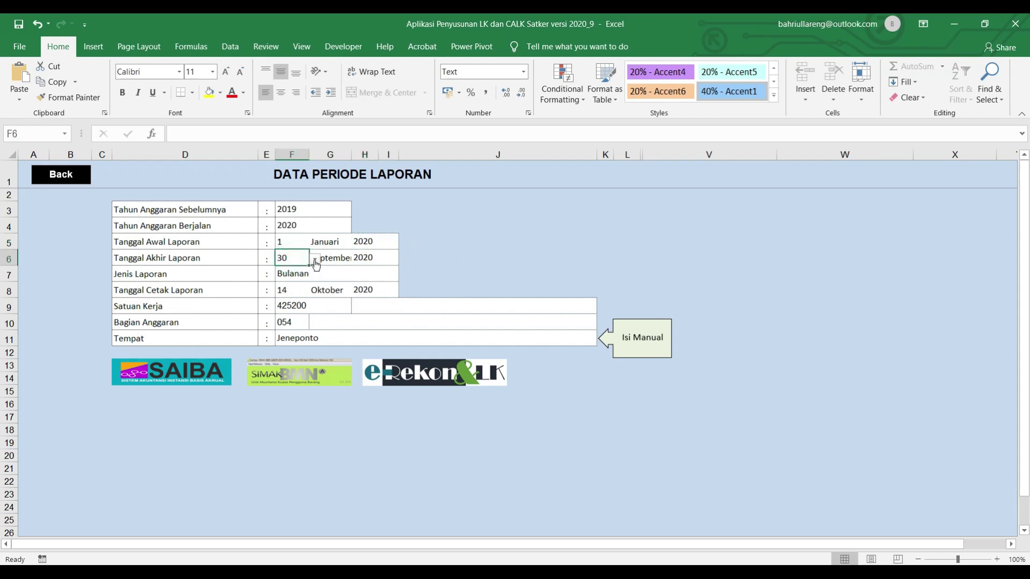
{"action": "left_click", "coordinate": [315, 260]}
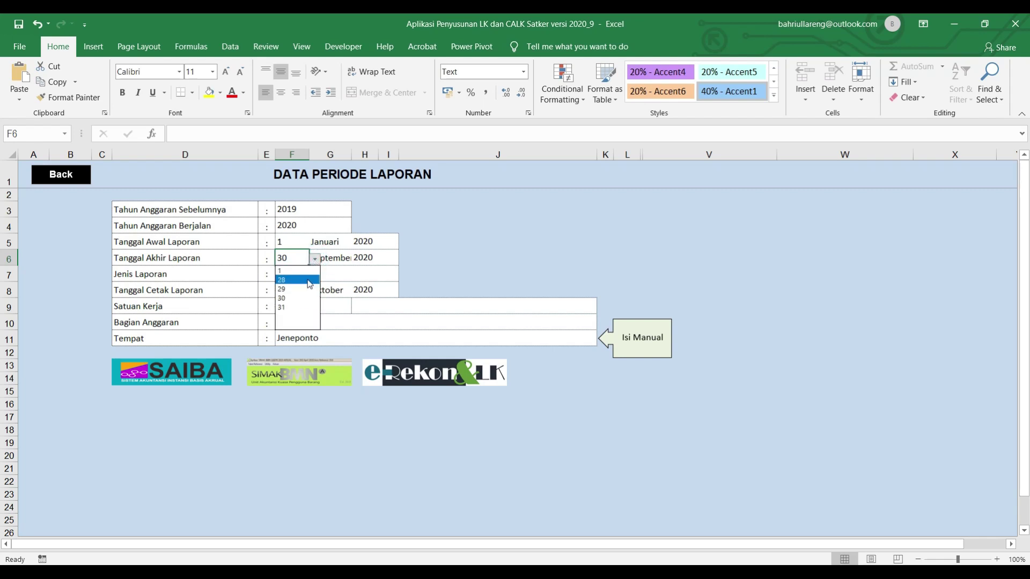
{"action": "left_click", "coordinate": [301, 271]}
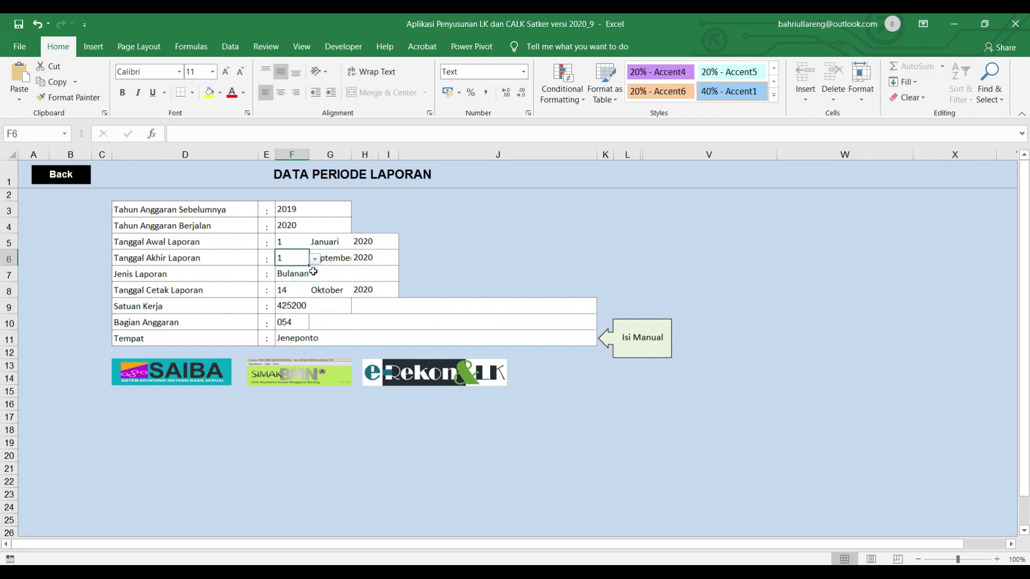
{"action": "left_click", "coordinate": [314, 260]}
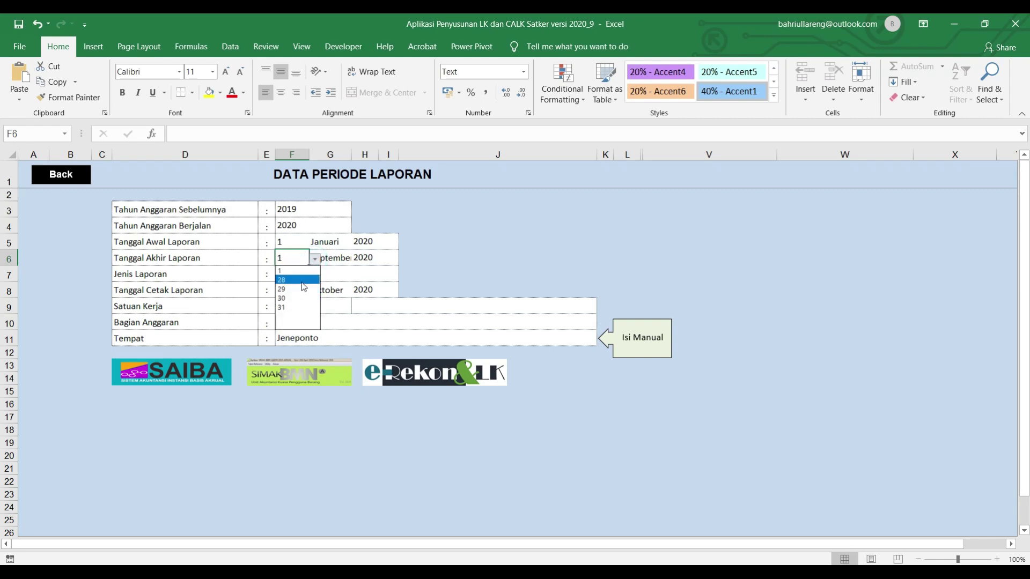
{"action": "left_click", "coordinate": [282, 271]}
{"action": "left_click", "coordinate": [335, 258]}
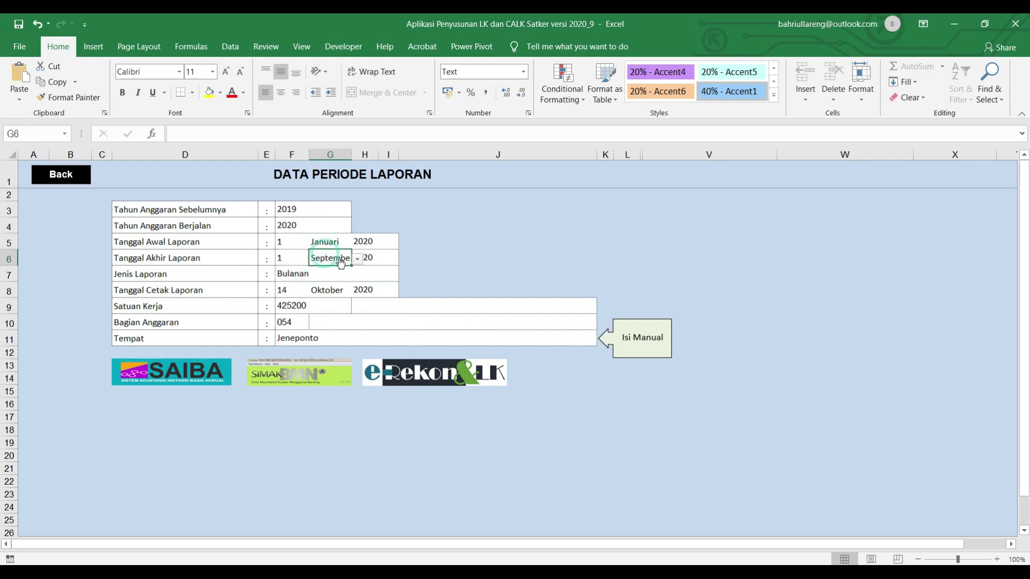
{"action": "left_click", "coordinate": [356, 261]}
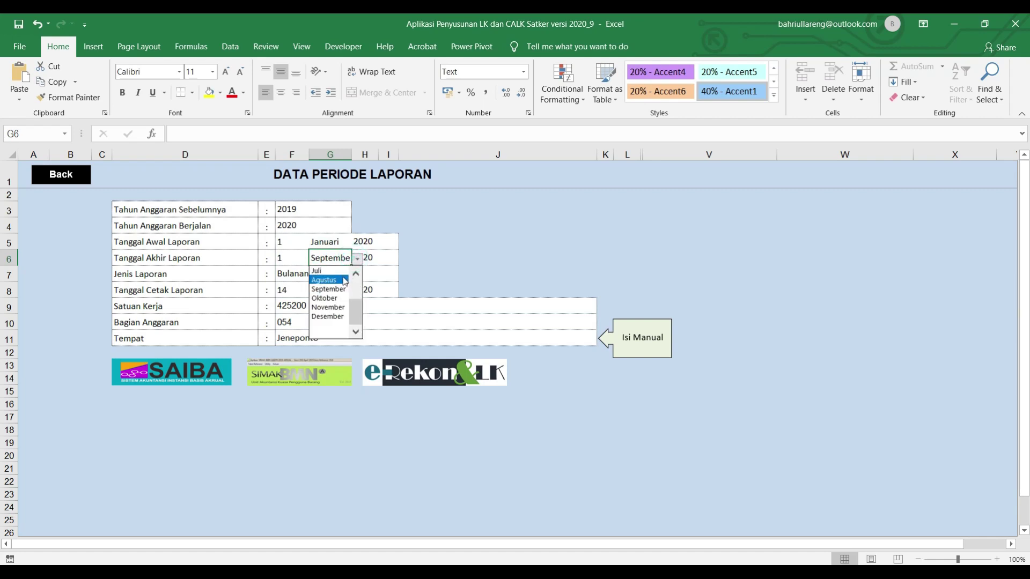
{"action": "left_click", "coordinate": [322, 271]}
{"action": "left_click", "coordinate": [373, 258]}
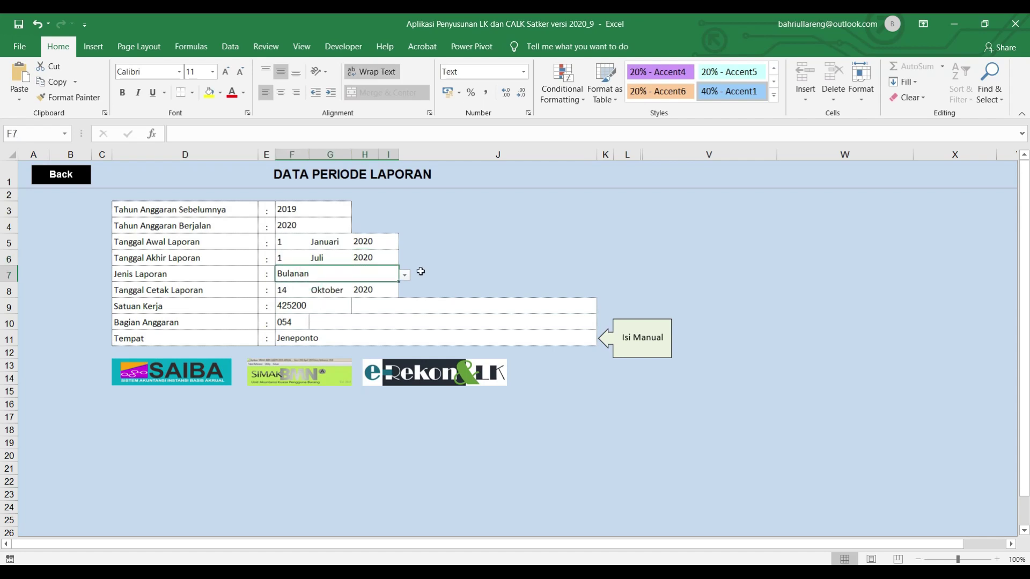
- Set the report type to Semester I
{"action": "left_click", "coordinate": [404, 275]}
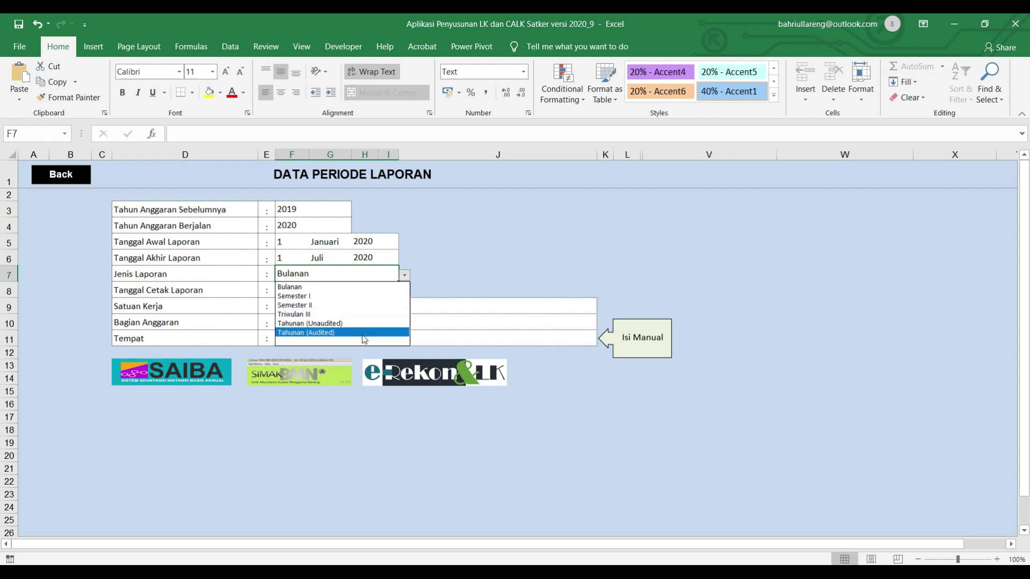
{"action": "left_click", "coordinate": [405, 275]}
{"action": "left_click", "coordinate": [405, 275]}
{"action": "left_click", "coordinate": [379, 305]}
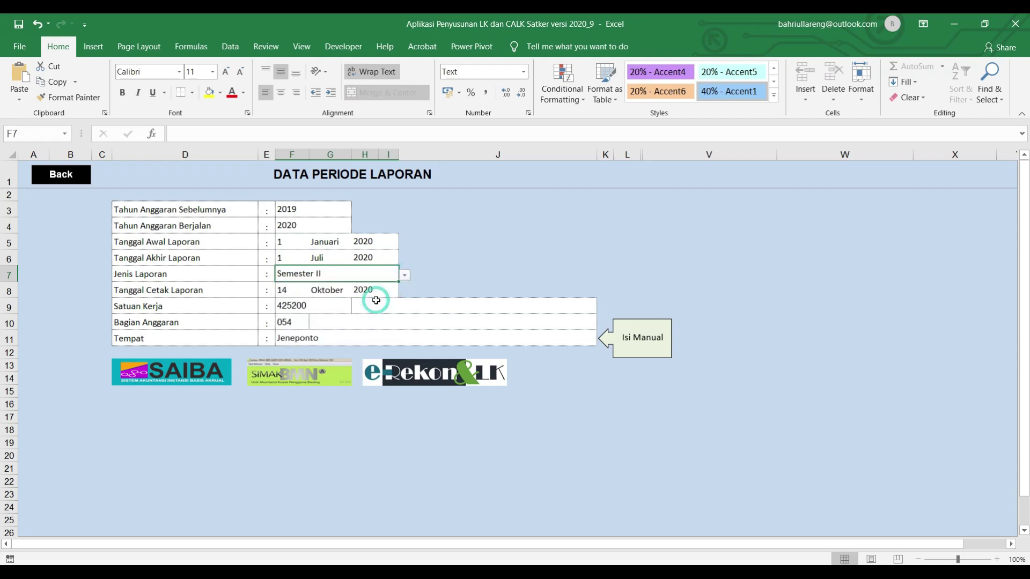
{"action": "left_click", "coordinate": [404, 275]}
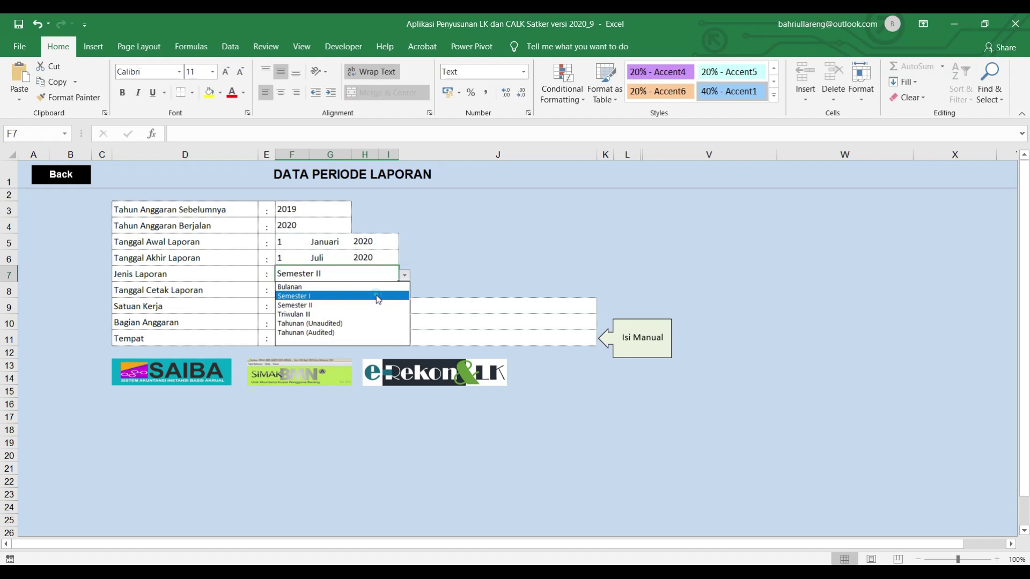
{"action": "left_click", "coordinate": [379, 297]}
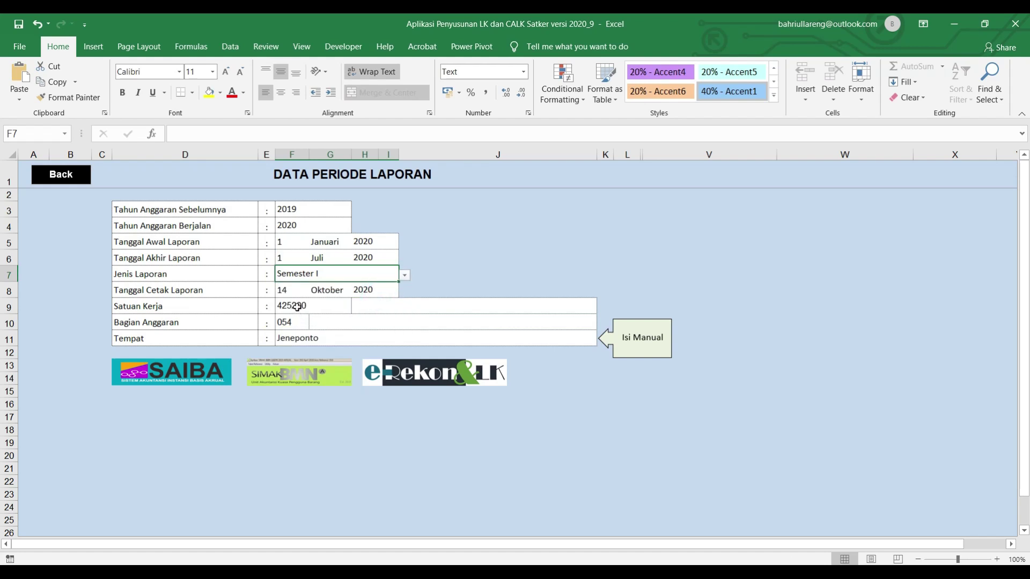
- Set the report period end date to 30 Juni
{"action": "left_click", "coordinate": [285, 258]}
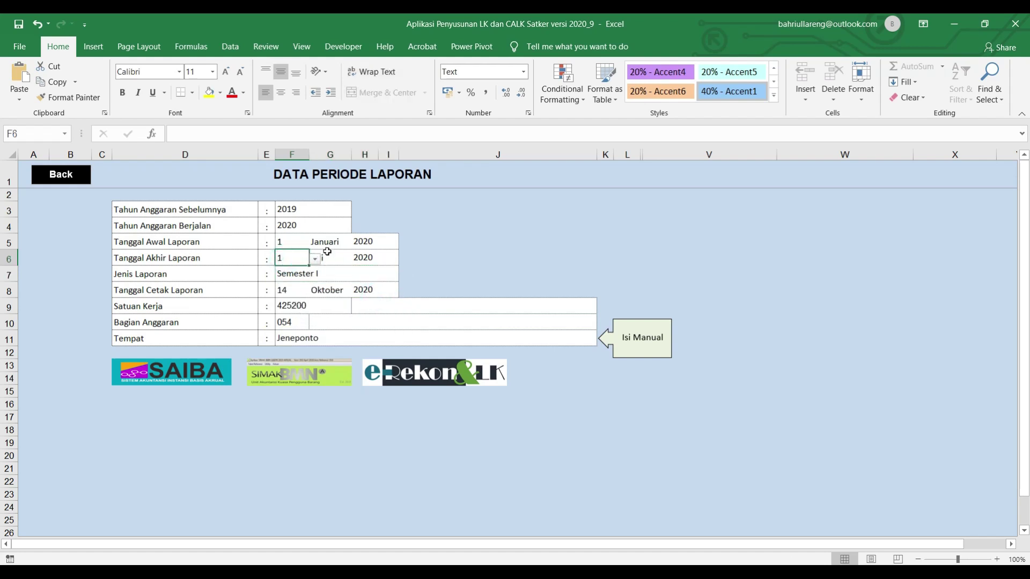
{"action": "left_click", "coordinate": [329, 258]}
{"action": "left_click", "coordinate": [357, 259]}
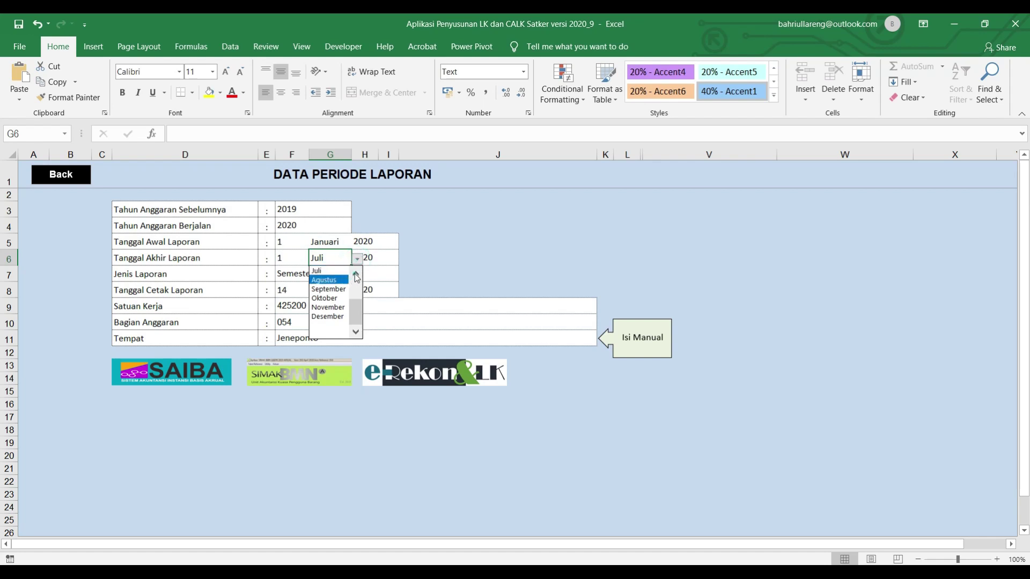
{"action": "left_click", "coordinate": [357, 277]}
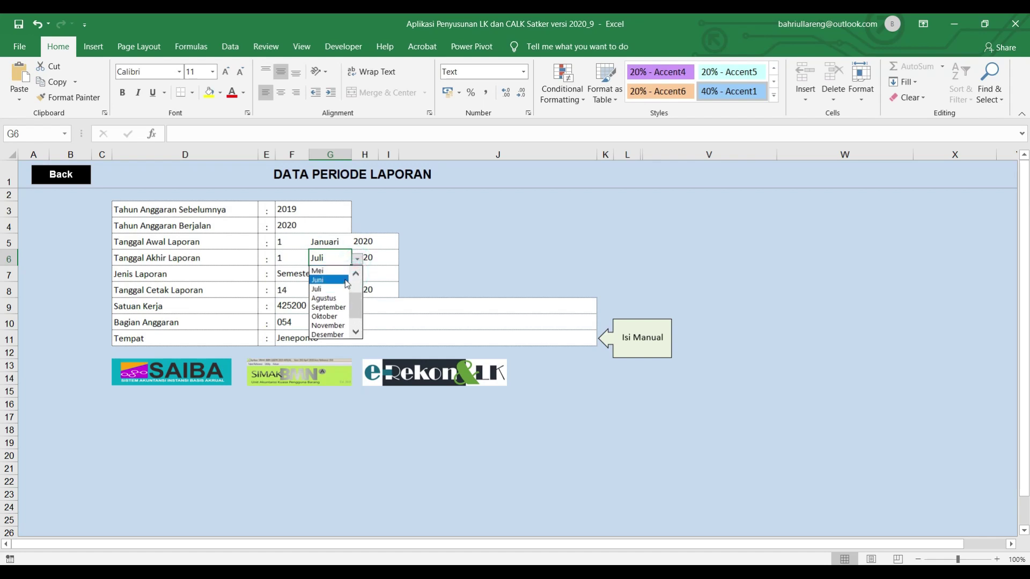
{"action": "left_click", "coordinate": [347, 285]}
{"action": "left_click", "coordinate": [289, 264]}
{"action": "left_click", "coordinate": [314, 259]}
{"action": "left_click", "coordinate": [304, 298]}
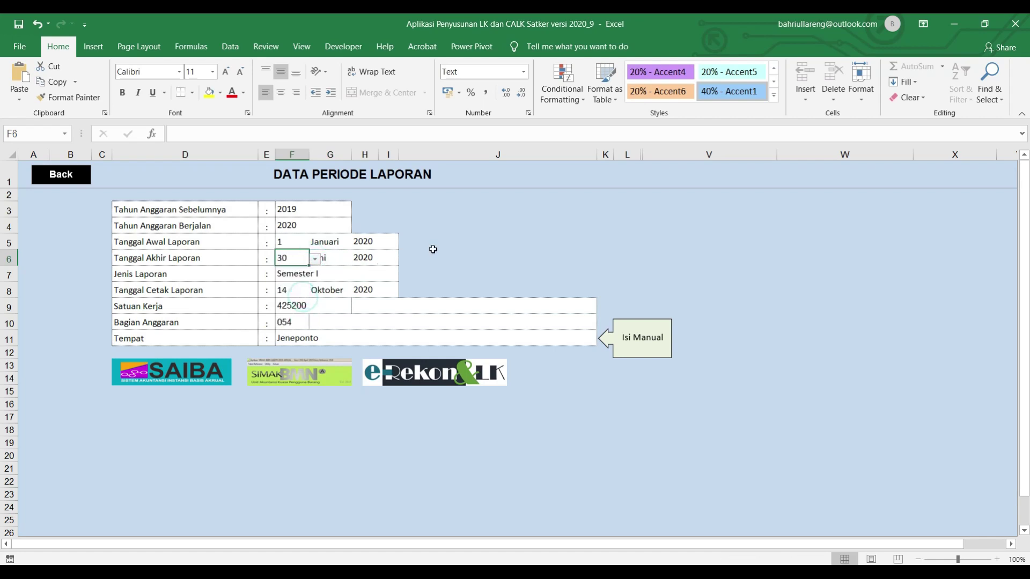
{"action": "left_click", "coordinate": [446, 241]}
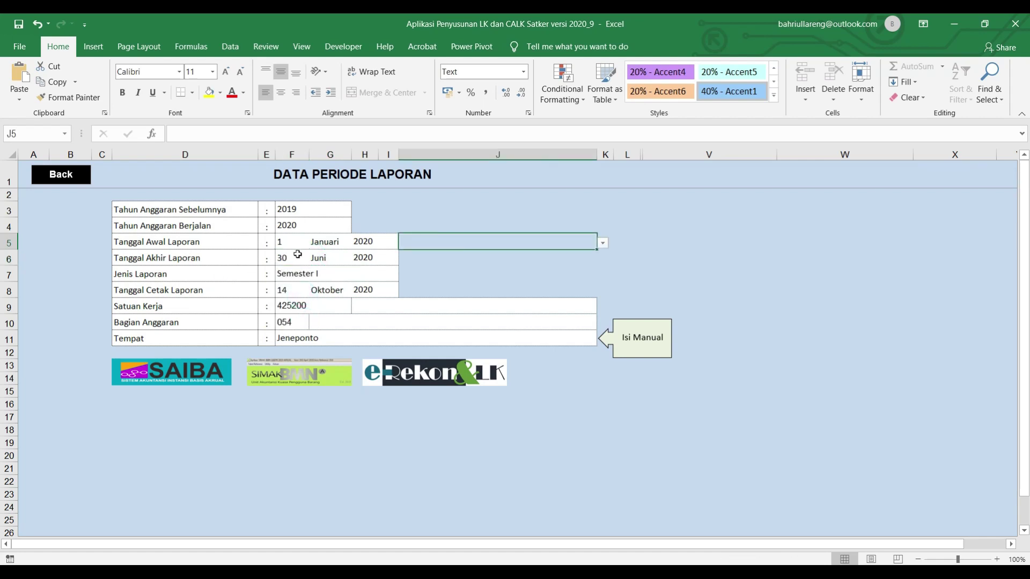
{"action": "left_click_drag", "start_coordinate": [285, 259], "coordinate": [367, 260]}
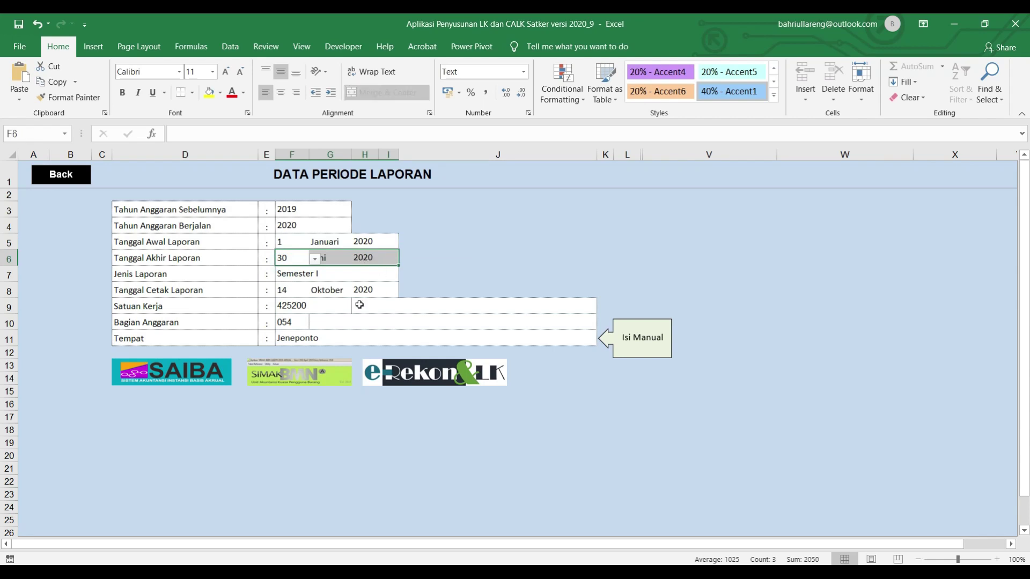
- Set Tanggal Cetak Laporan to 15 Juli using the F8 and G8 dropdowns
{"action": "left_click", "coordinate": [284, 293]}
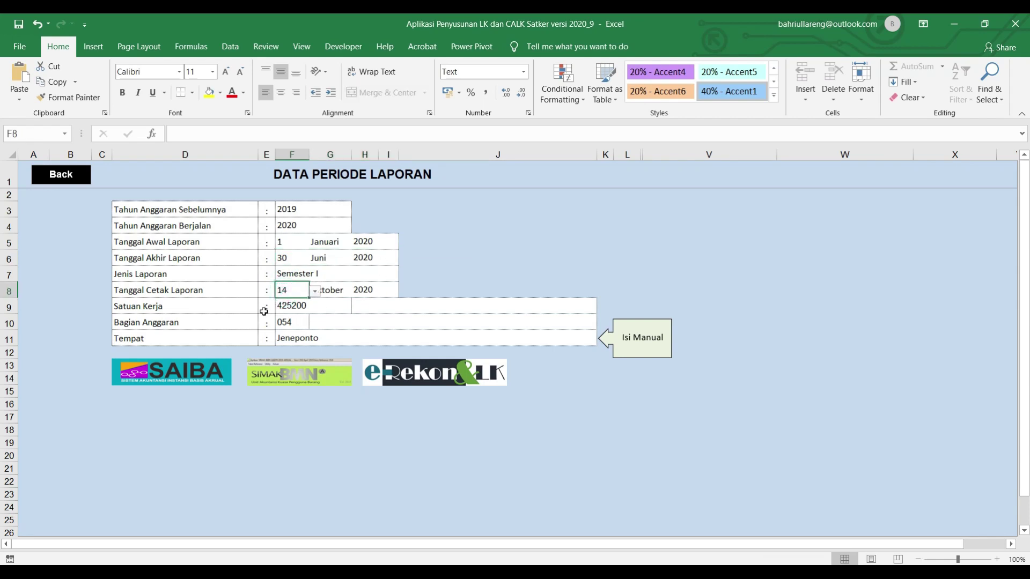
{"action": "left_click", "coordinate": [315, 291]}
{"action": "left_click", "coordinate": [282, 313]}
{"action": "left_click", "coordinate": [333, 296]}
{"action": "left_click", "coordinate": [357, 290]}
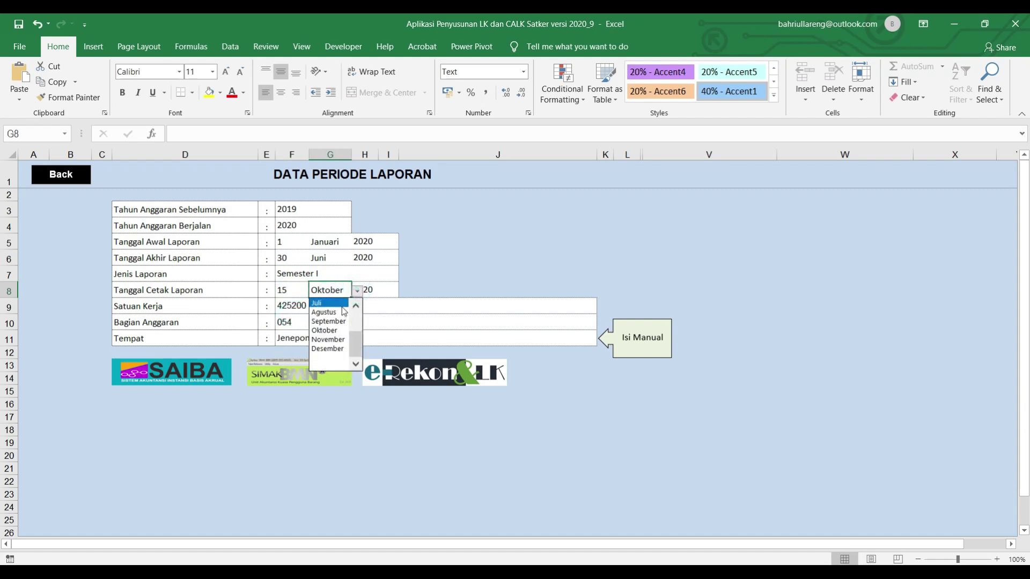
{"action": "left_click", "coordinate": [340, 301]}
{"action": "left_click", "coordinate": [484, 253]}
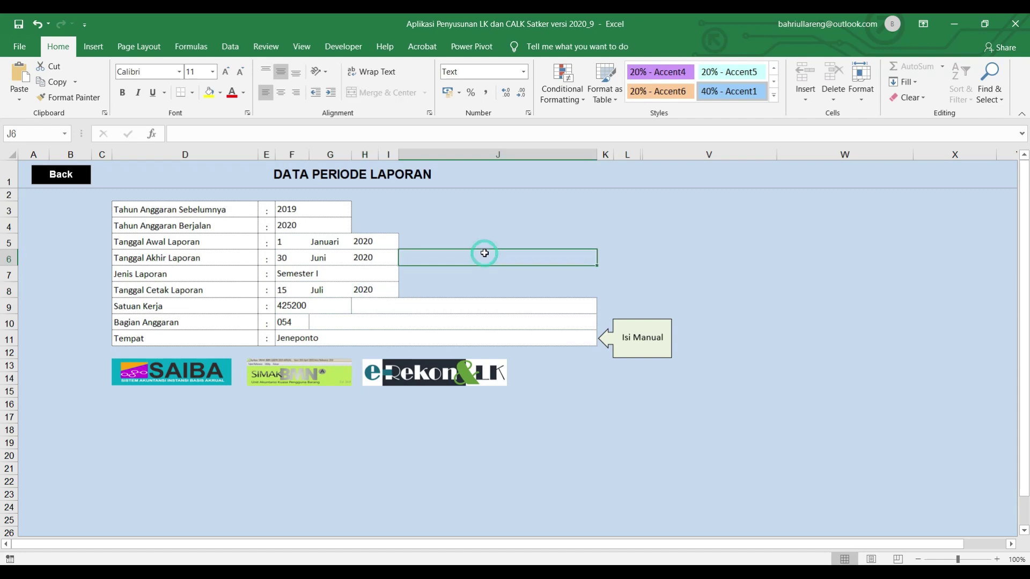
- Set the work unit to 419614 Kementerian Agama Kab. Sidrap, after briefly trying 419613
{"action": "left_click", "coordinate": [335, 309]}
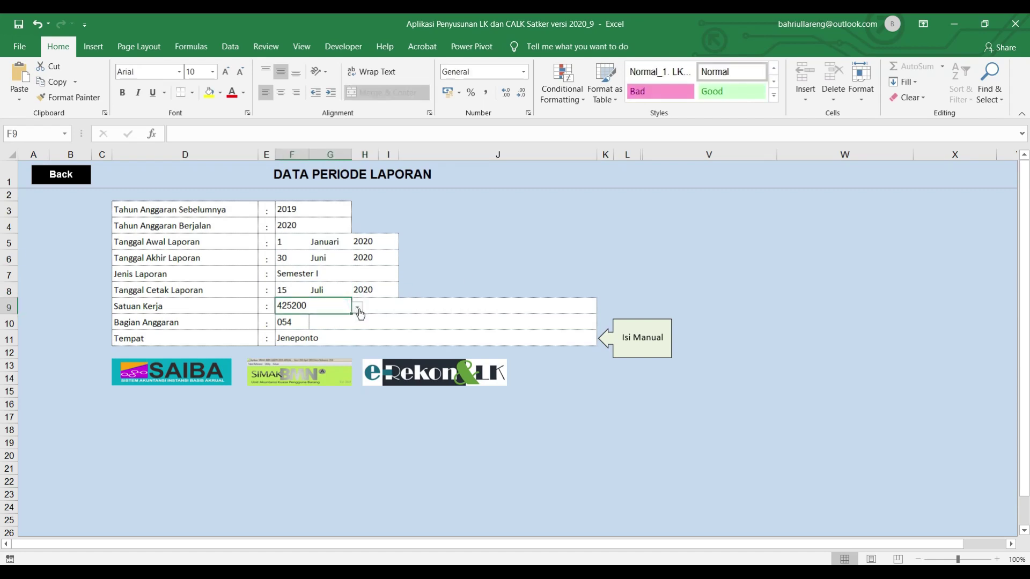
{"action": "left_click", "coordinate": [359, 313]}
{"action": "scroll", "coordinate": [353, 333], "scroll_direction": "up", "scroll_amount": 3}
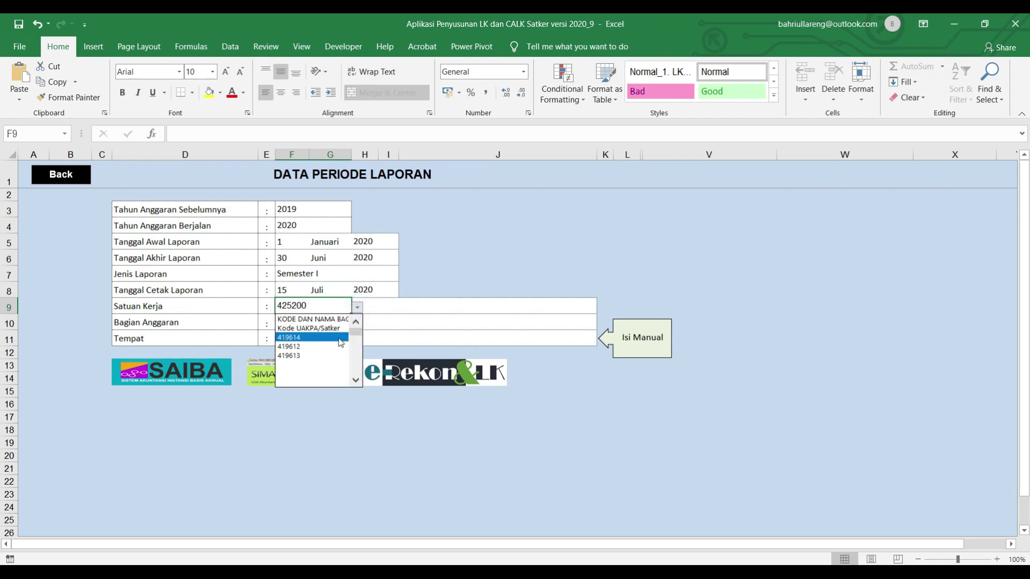
{"action": "left_click", "coordinate": [341, 338]}
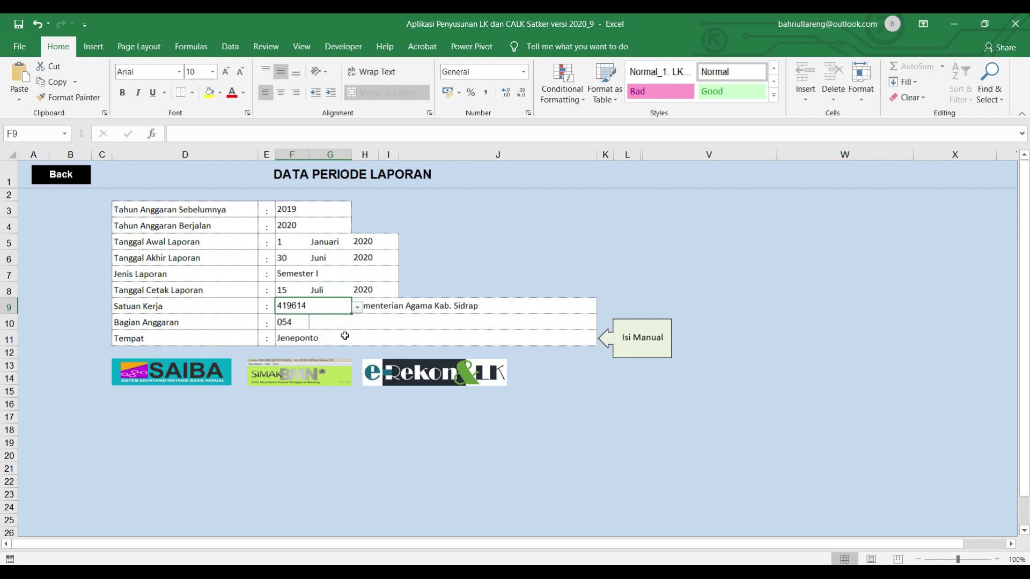
{"action": "left_click", "coordinate": [439, 306]}
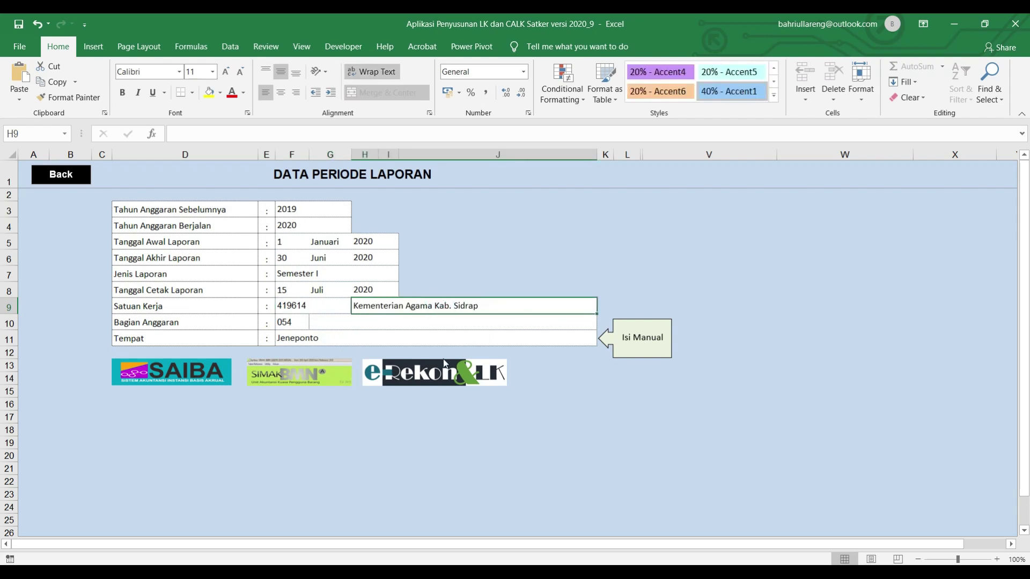
{"action": "left_click", "coordinate": [301, 308]}
{"action": "left_click", "coordinate": [357, 306]}
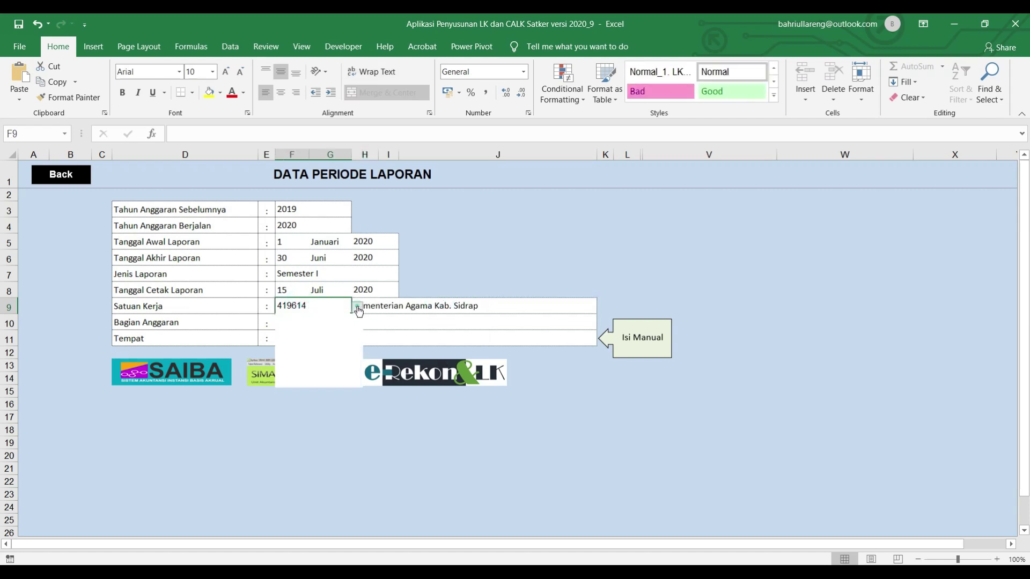
{"action": "left_click", "coordinate": [336, 337]}
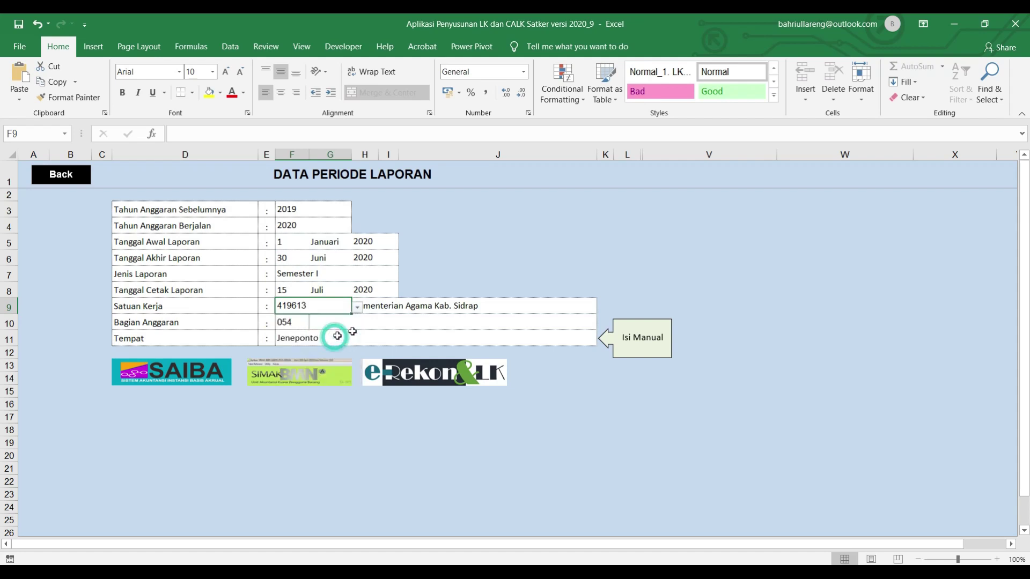
{"action": "left_click", "coordinate": [426, 304]}
{"action": "left_click", "coordinate": [320, 308]}
{"action": "left_click", "coordinate": [357, 306]}
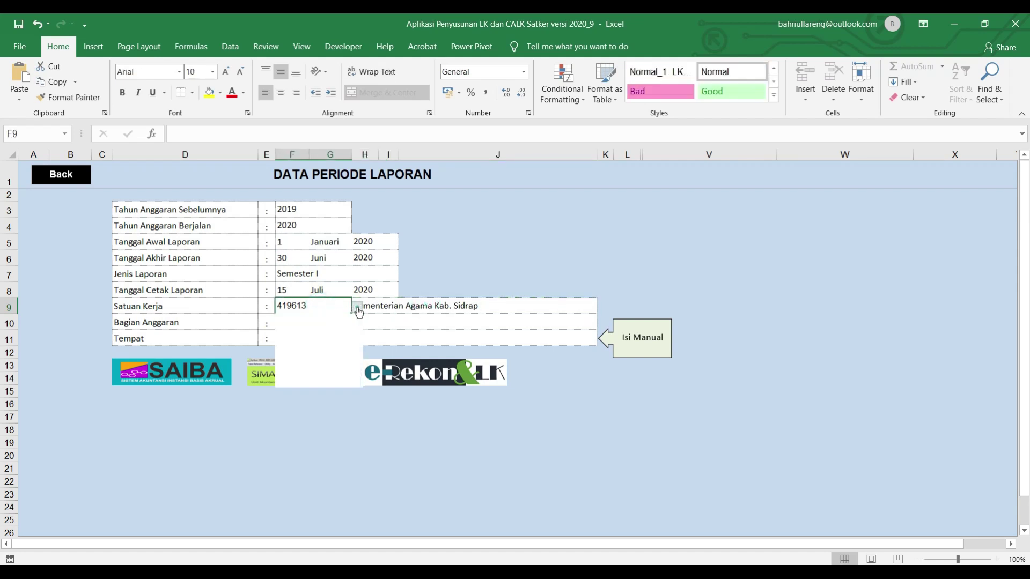
{"action": "left_click", "coordinate": [355, 323]}
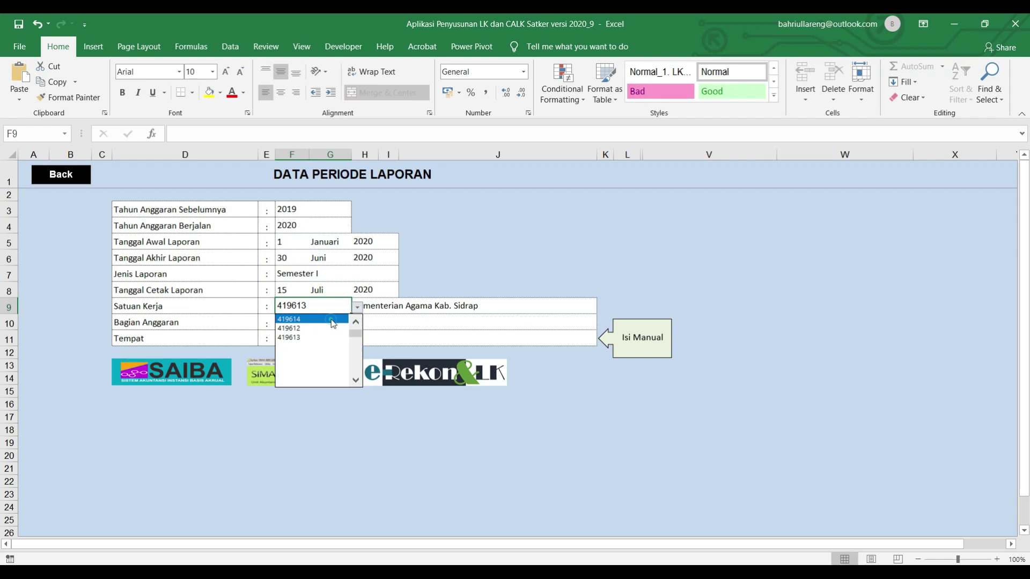
{"action": "left_click", "coordinate": [322, 319]}
- Set the budget section to 025 Kementerian Agama and replace Jeneponto with Sidrap as the place
{"action": "left_click", "coordinate": [296, 329]}
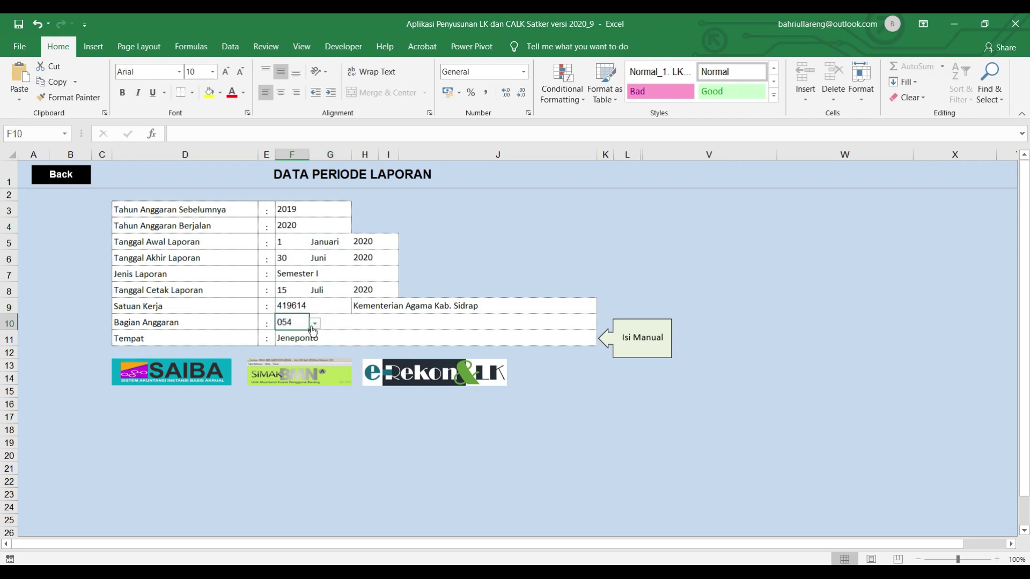
{"action": "left_click", "coordinate": [315, 324]}
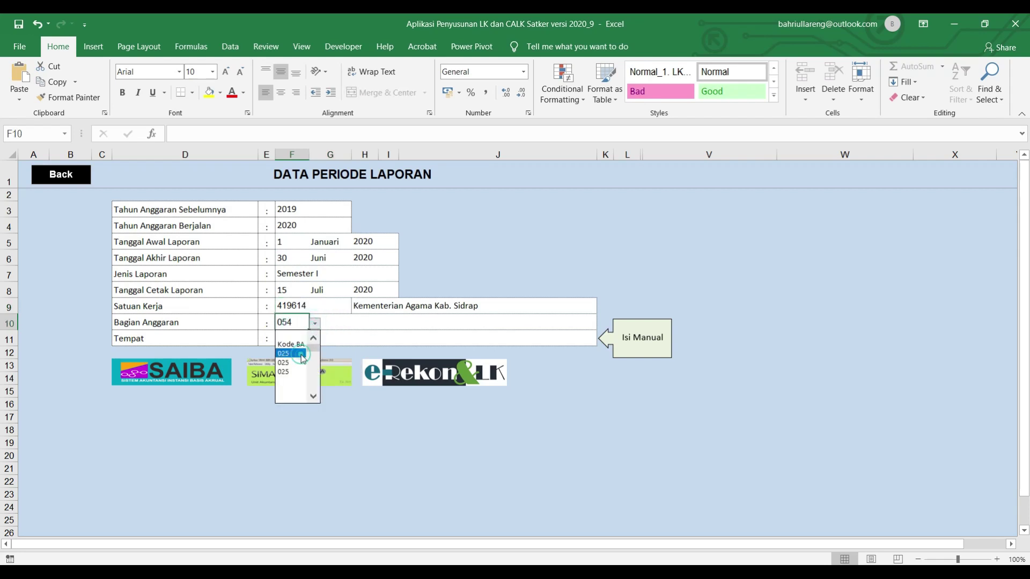
{"action": "left_click", "coordinate": [301, 354]}
{"action": "left_click", "coordinate": [399, 318]}
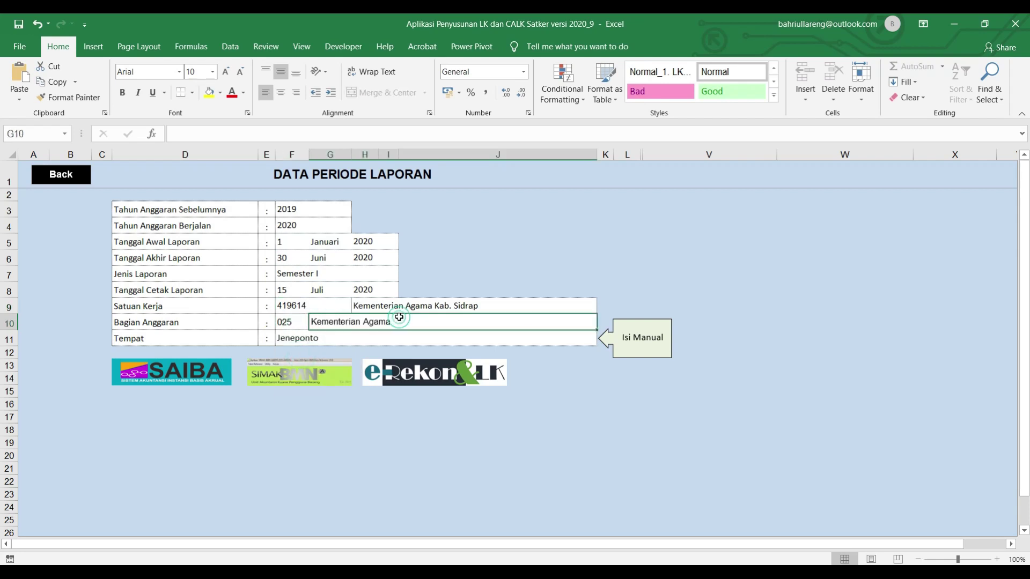
{"action": "left_click", "coordinate": [318, 342]}
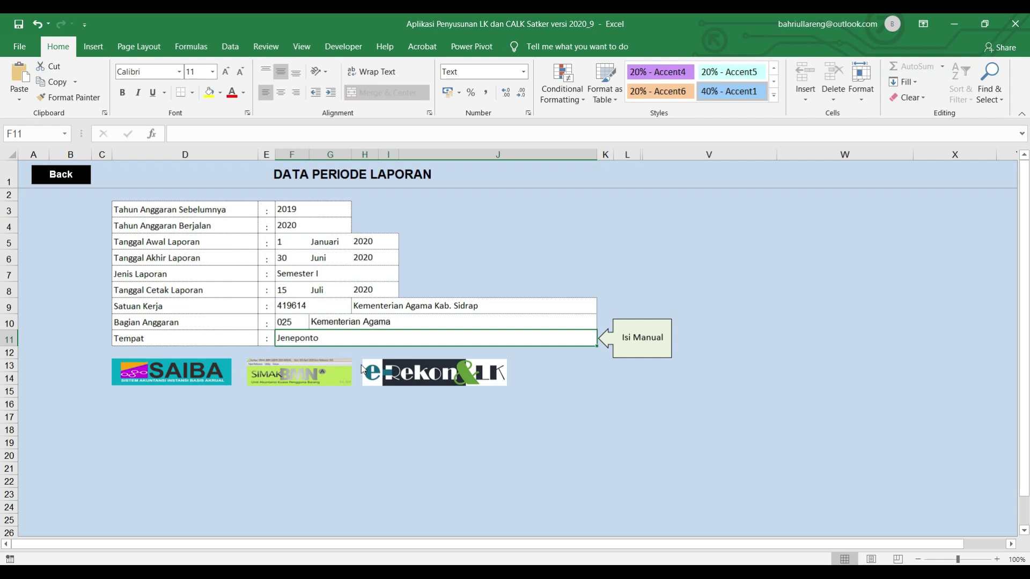
{"action": "type", "text": "Sidrap"}
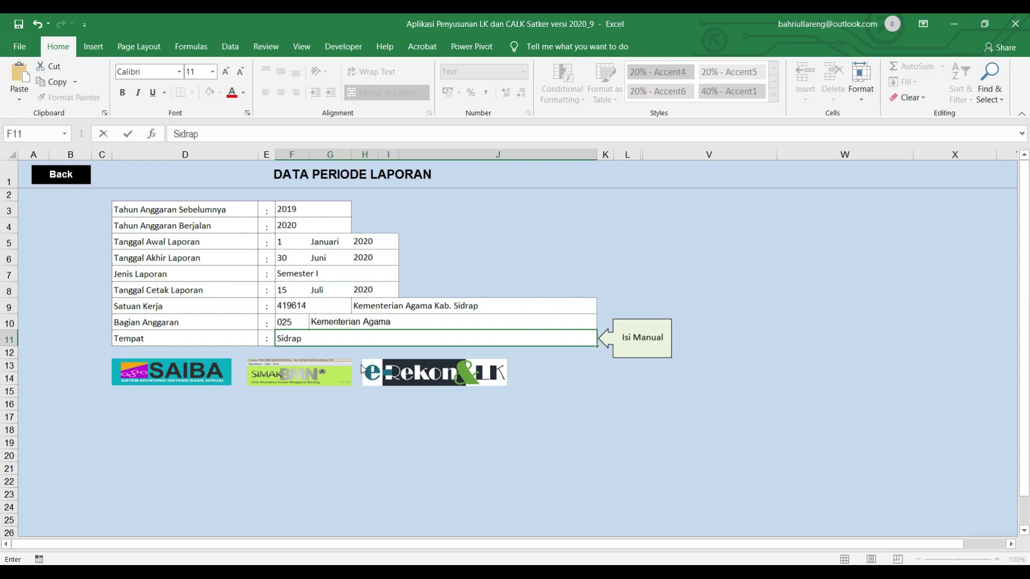
{"action": "key", "text": "Return"}
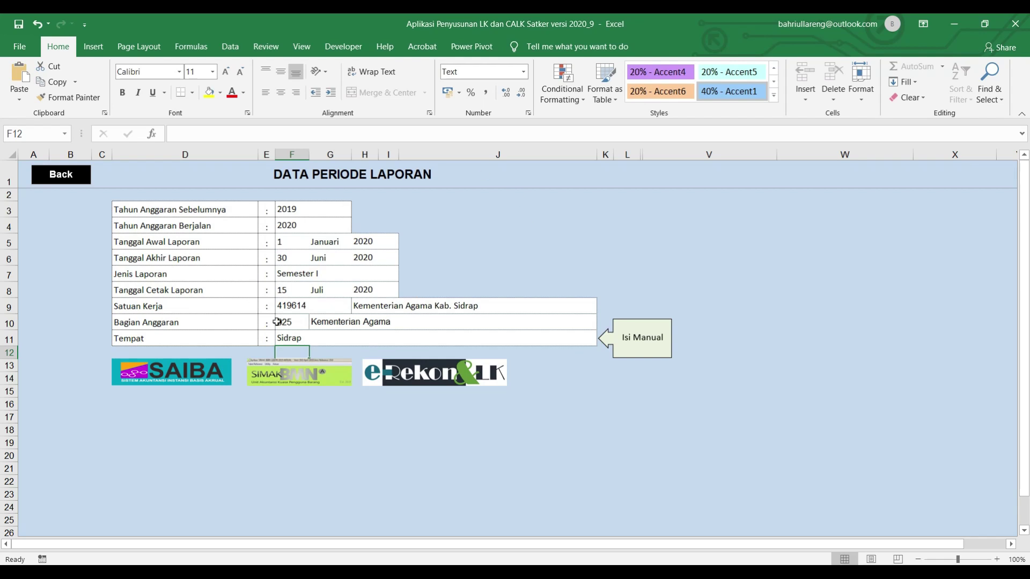
- Visit the Periode Laporan and Update Kode Akun sheets from REFERENSI
{"action": "left_click", "coordinate": [72, 176]}
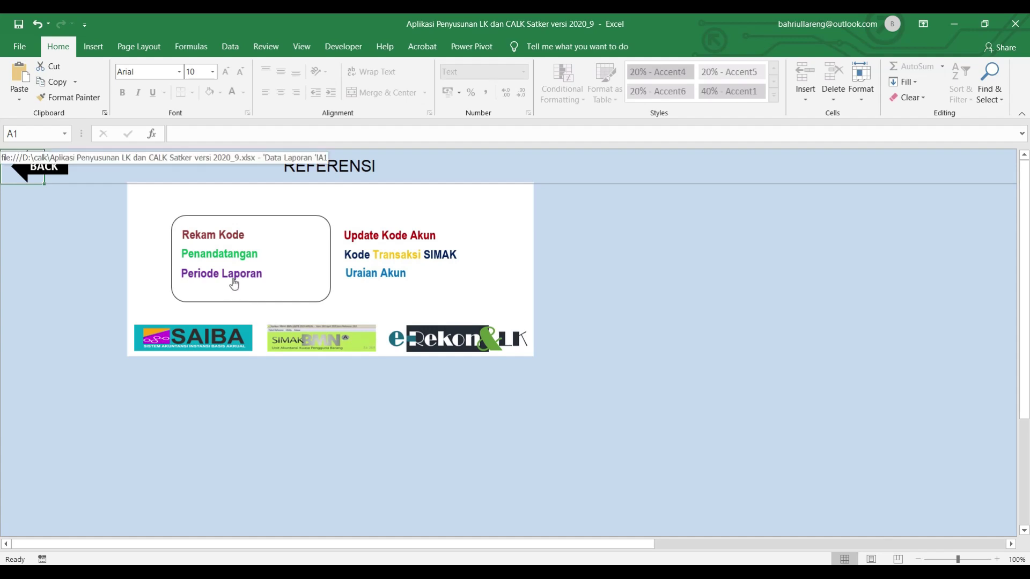
{"action": "left_click", "coordinate": [232, 280]}
{"action": "left_click", "coordinate": [72, 183]}
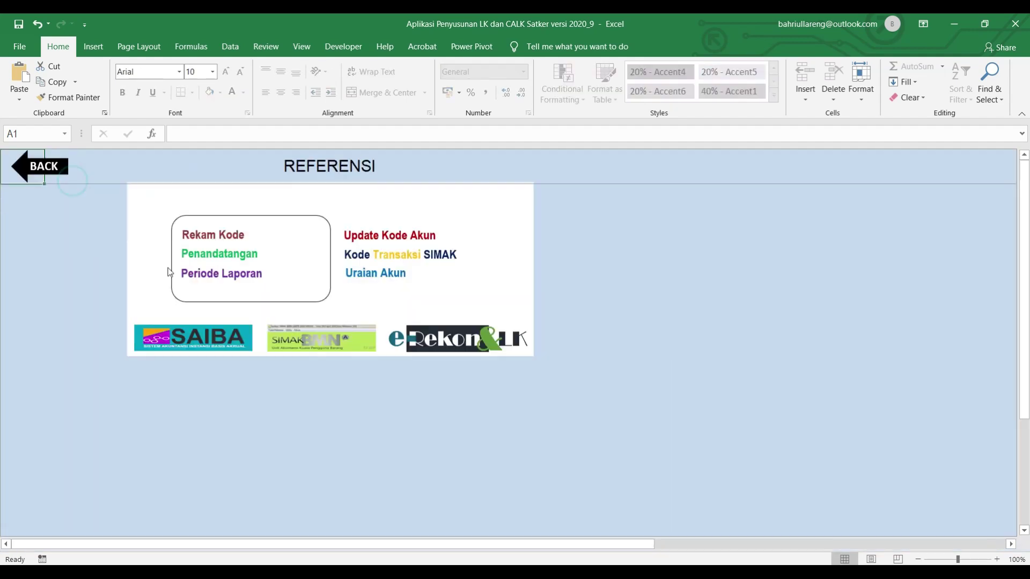
{"action": "left_click", "coordinate": [410, 236]}
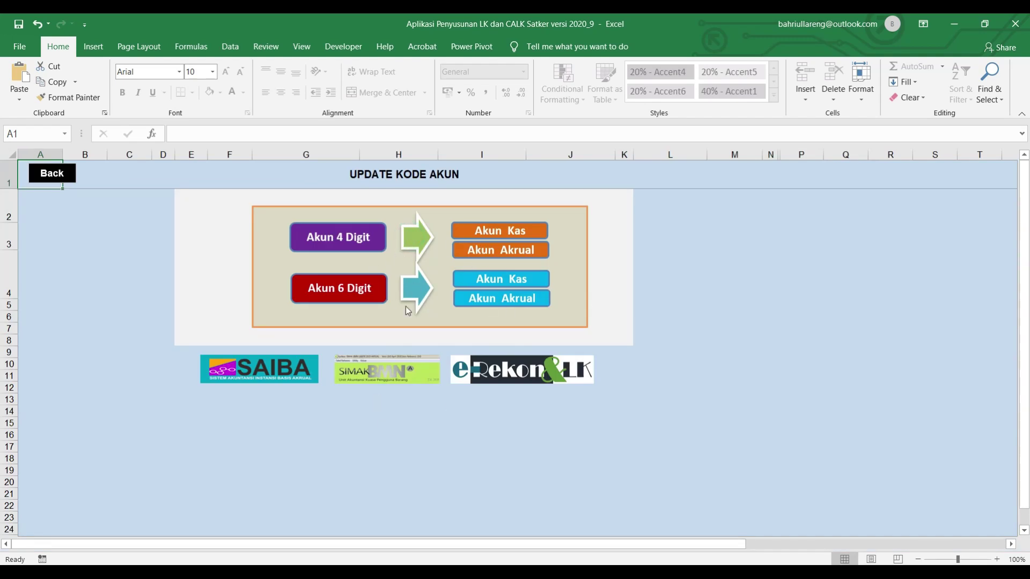
{"action": "left_click", "coordinate": [64, 182]}
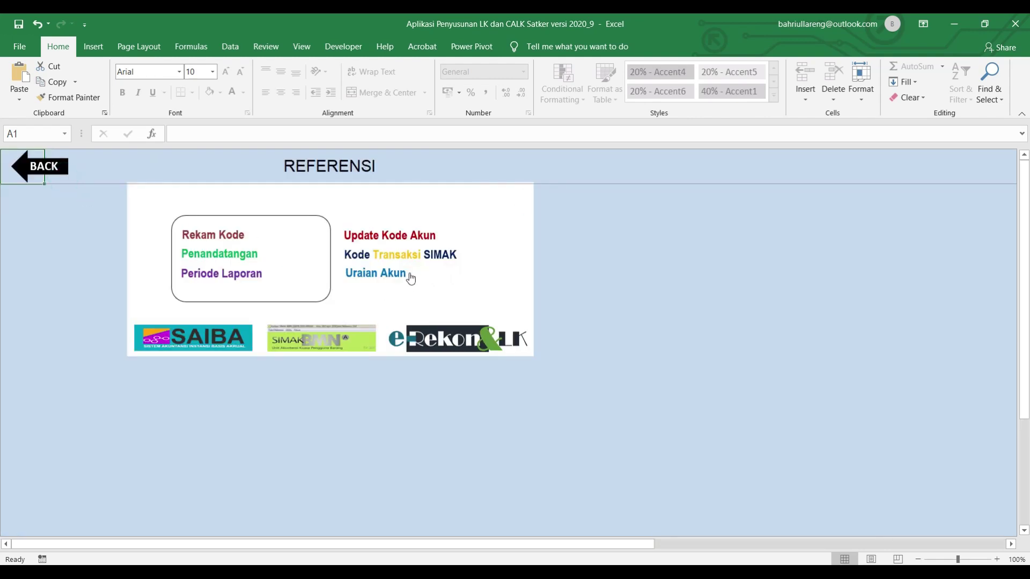
- Scroll through the Kode Transaksi SIMAK list and return to REFERENSI
{"action": "left_click", "coordinate": [417, 255]}
{"action": "scroll", "coordinate": [310, 334], "scroll_direction": "down", "scroll_amount": 3}
{"action": "scroll", "coordinate": [310, 334], "scroll_direction": "down", "scroll_amount": 3}
{"action": "scroll", "coordinate": [310, 334], "scroll_direction": "down", "scroll_amount": 2}
{"action": "scroll", "coordinate": [309, 335], "scroll_direction": "down", "scroll_amount": 9}
{"action": "scroll", "coordinate": [146, 298], "scroll_direction": "down", "scroll_amount": 2}
{"action": "scroll", "coordinate": [147, 298], "scroll_direction": "down", "scroll_amount": 4}
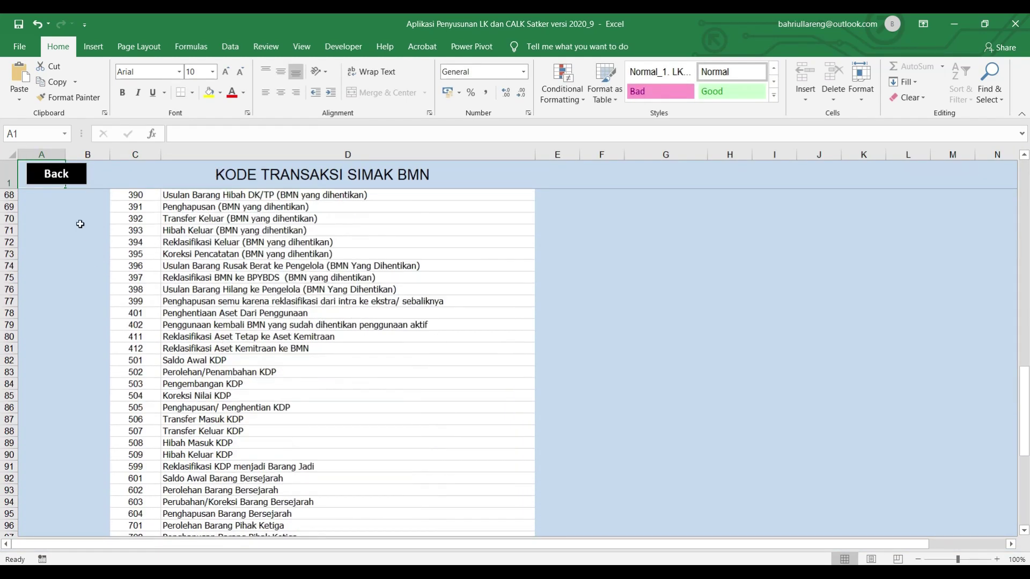
{"action": "left_click", "coordinate": [69, 180]}
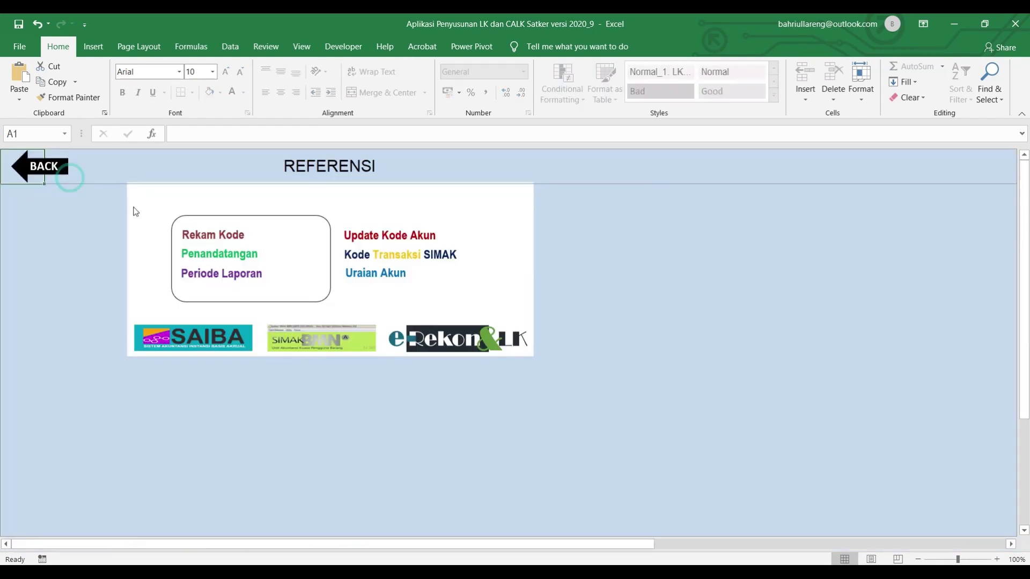
- Browse the Uraian Akun account explanations and return to REFERENSI
{"action": "left_click", "coordinate": [389, 274]}
{"action": "scroll", "coordinate": [386, 284], "scroll_direction": "down", "scroll_amount": 1}
{"action": "scroll", "coordinate": [386, 284], "scroll_direction": "down", "scroll_amount": 2}
{"action": "scroll", "coordinate": [386, 284], "scroll_direction": "up", "scroll_amount": 2}
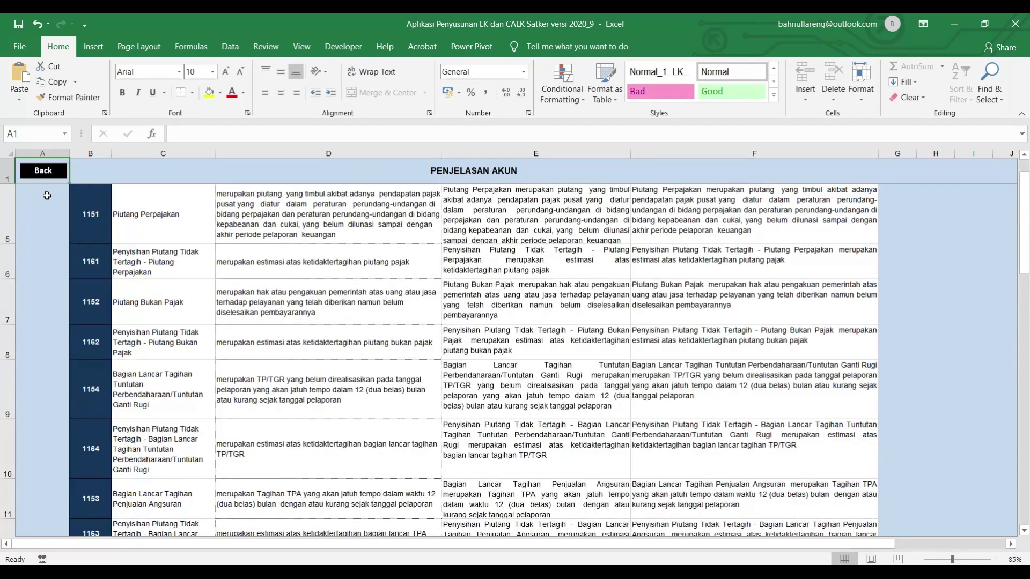
{"action": "left_click", "coordinate": [45, 175]}
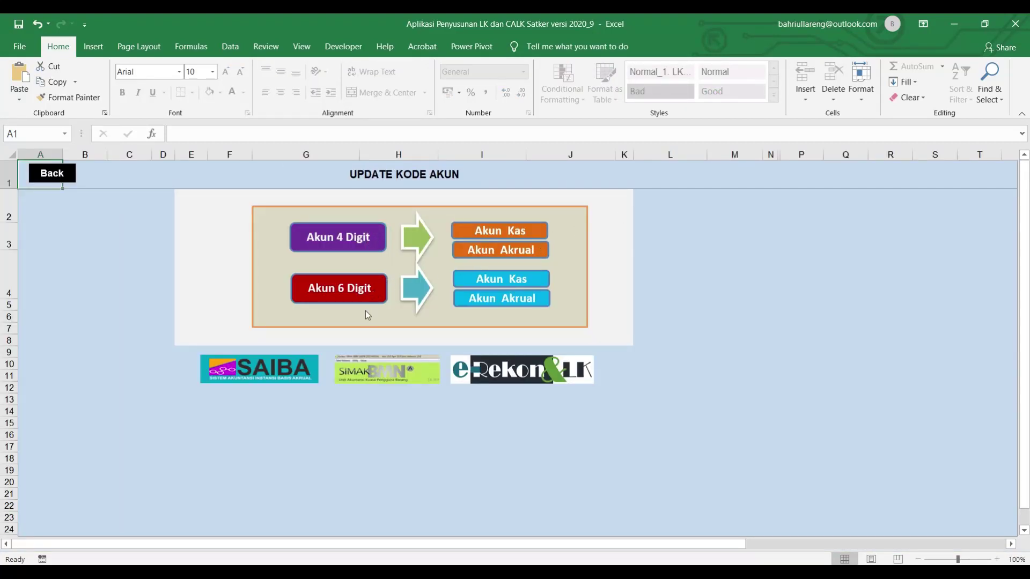
- Scroll through the Akun Kas account-code list, then go back to REFERENSI
{"action": "left_click", "coordinate": [488, 280]}
{"action": "scroll", "coordinate": [483, 282], "scroll_direction": "down", "scroll_amount": 4}
{"action": "scroll", "coordinate": [564, 322], "scroll_direction": "down", "scroll_amount": 5}
{"action": "scroll", "coordinate": [564, 323], "scroll_direction": "down", "scroll_amount": 3}
{"action": "scroll", "coordinate": [623, 352], "scroll_direction": "down", "scroll_amount": 3}
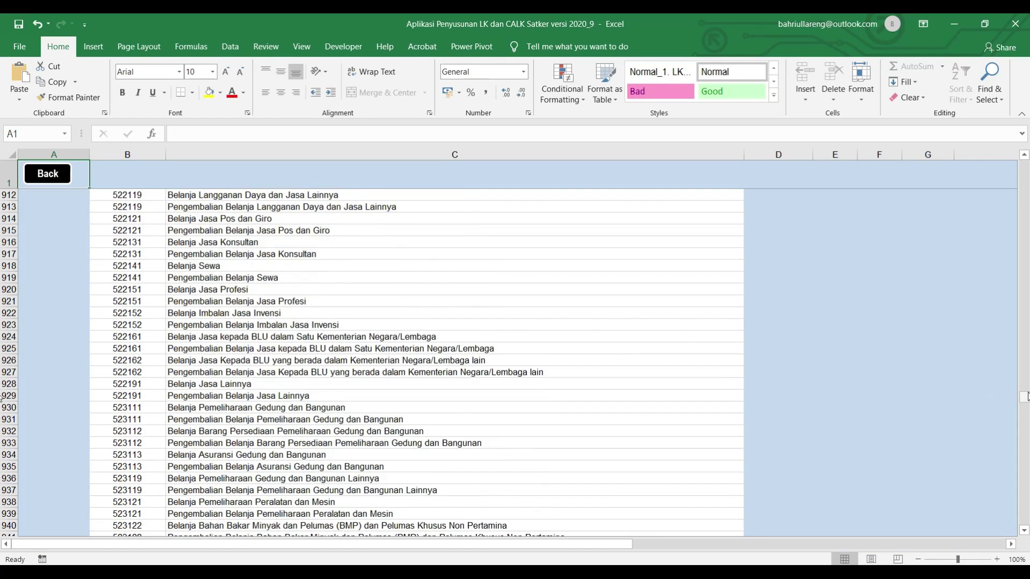
{"action": "left_click_drag", "start_coordinate": [1027, 468], "coordinate": [1026, 472]}
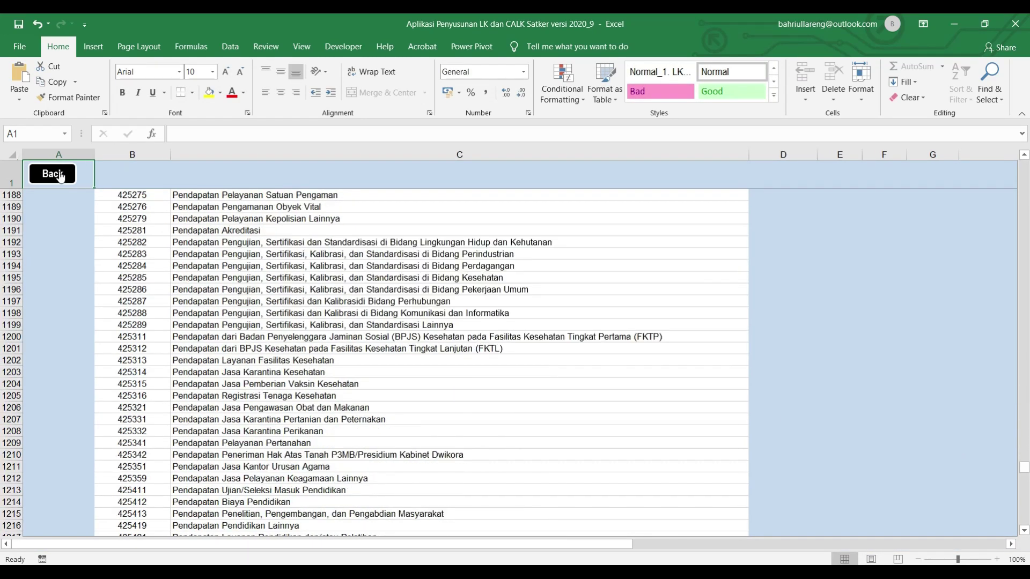
{"action": "left_click", "coordinate": [56, 175]}
{"action": "left_click", "coordinate": [40, 177]}
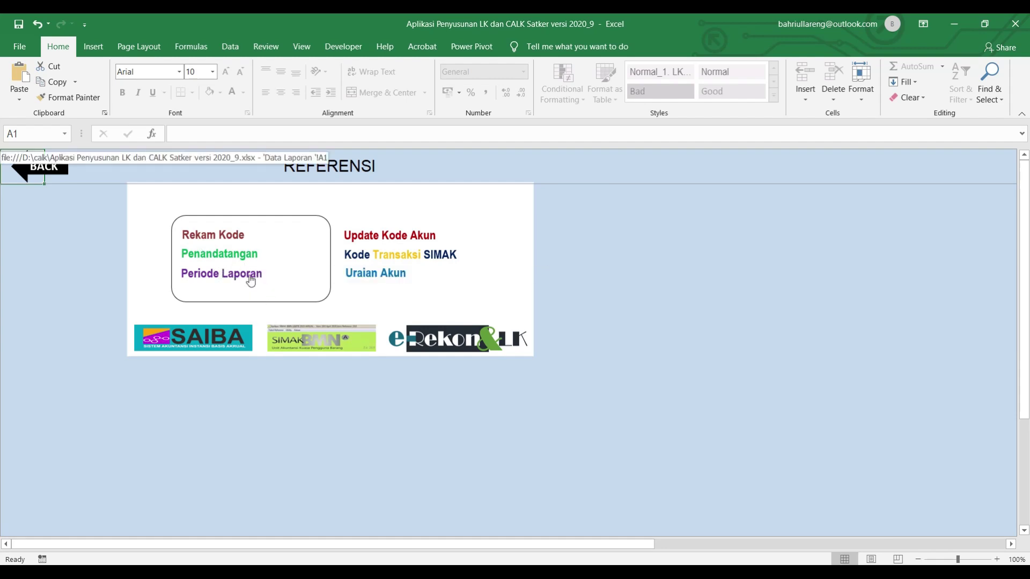
- Go via the main menu to Rekam Data and open its Neraca Percobaan entry menu
{"action": "left_click", "coordinate": [56, 167]}
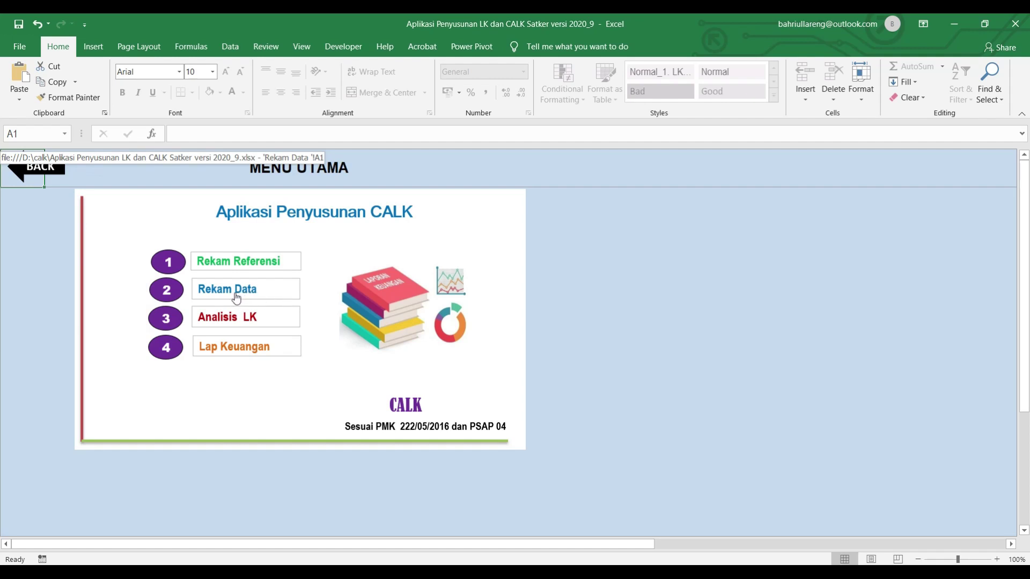
{"action": "left_click", "coordinate": [230, 293]}
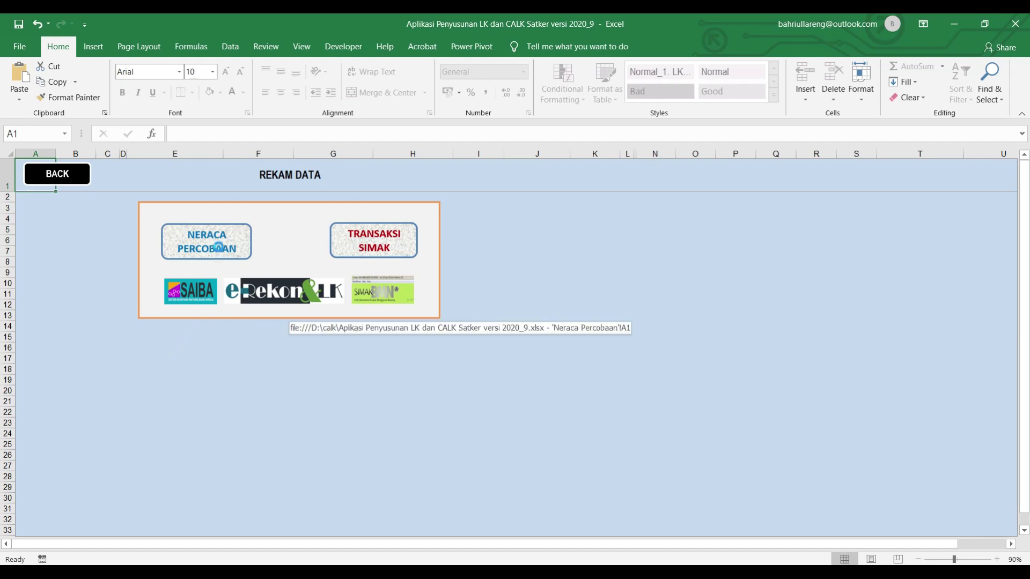
{"action": "left_click", "coordinate": [218, 247]}
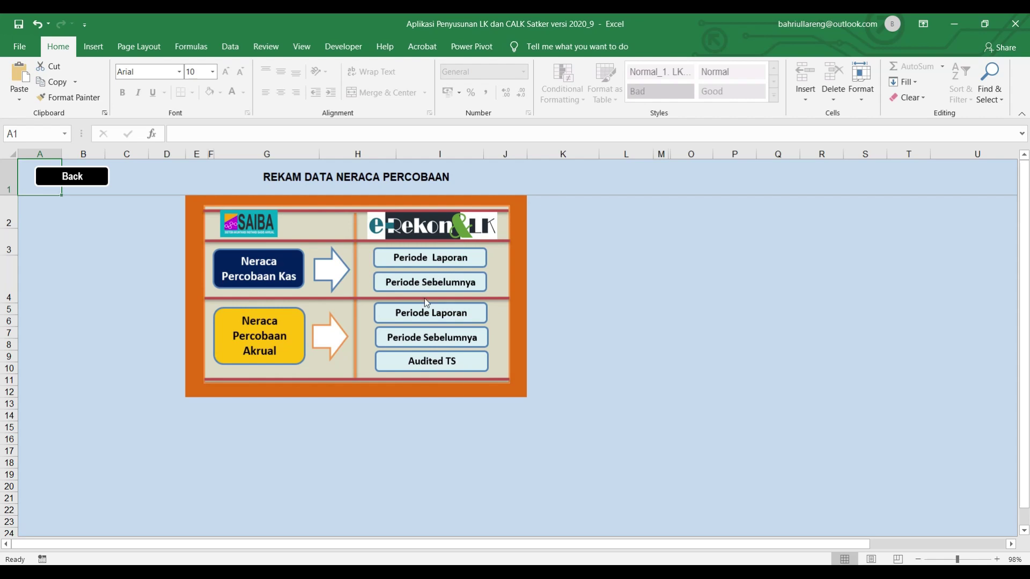
- Open the Kas Tahun Berjalan trial balance, view its empty E4:I14 area, then go back
{"action": "left_click", "coordinate": [436, 260]}
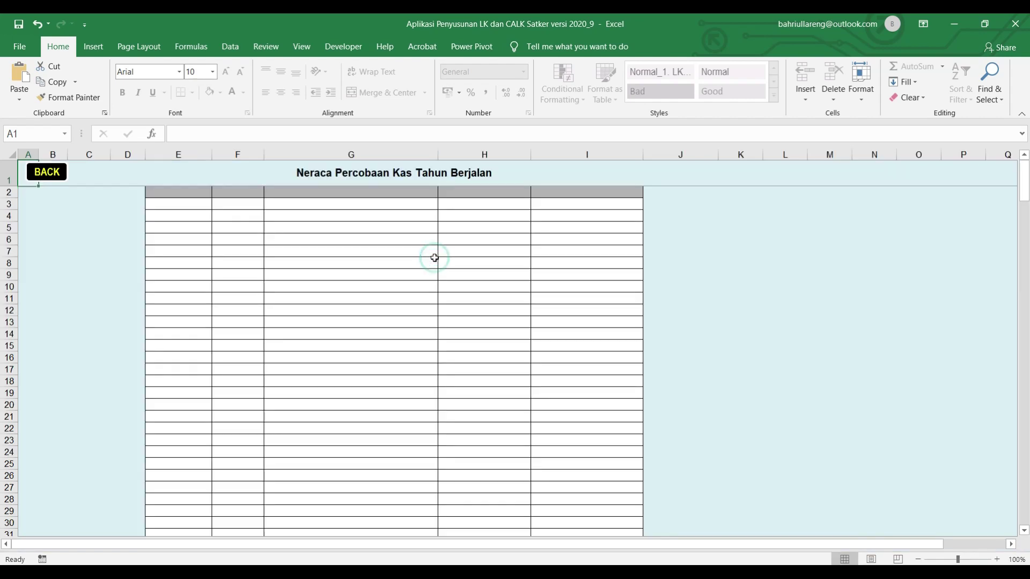
{"action": "left_click_drag", "start_coordinate": [192, 212], "coordinate": [517, 334]}
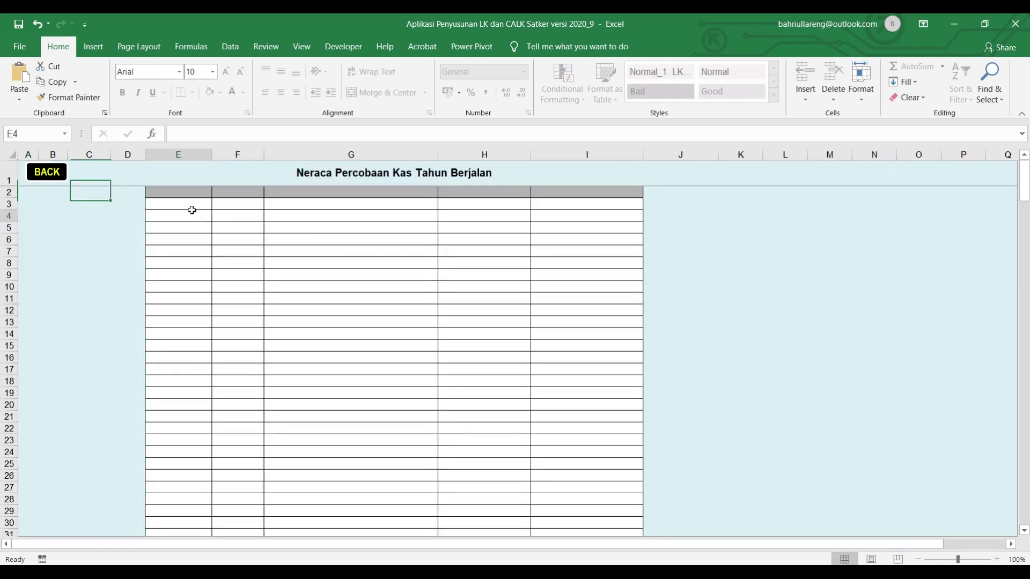
{"action": "left_click", "coordinate": [58, 179]}
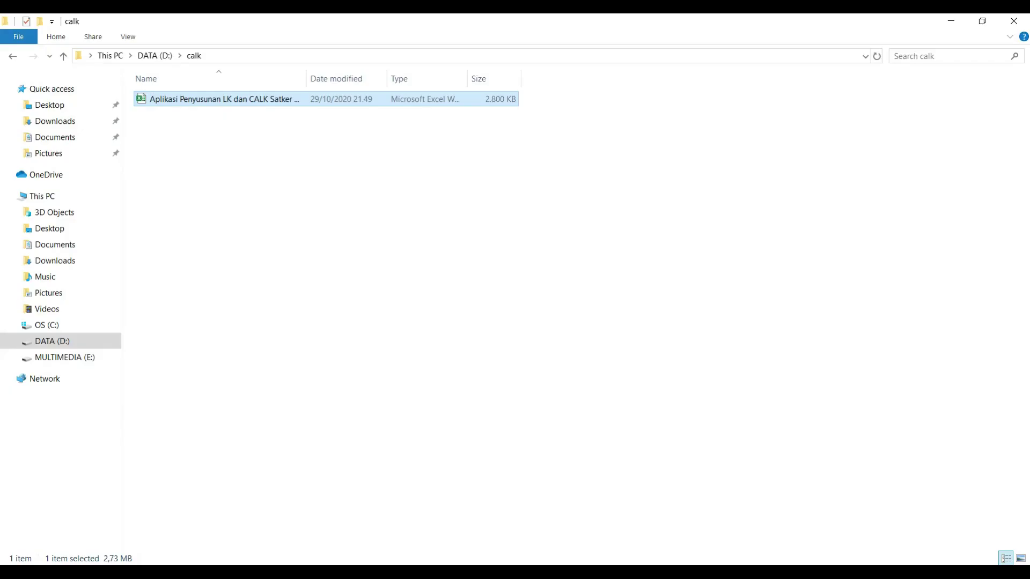
- Launch saiba2019 from C:\SAIBA2019, after mistakenly entering SAIBA2020 first
{"action": "left_click", "coordinate": [66, 329]}
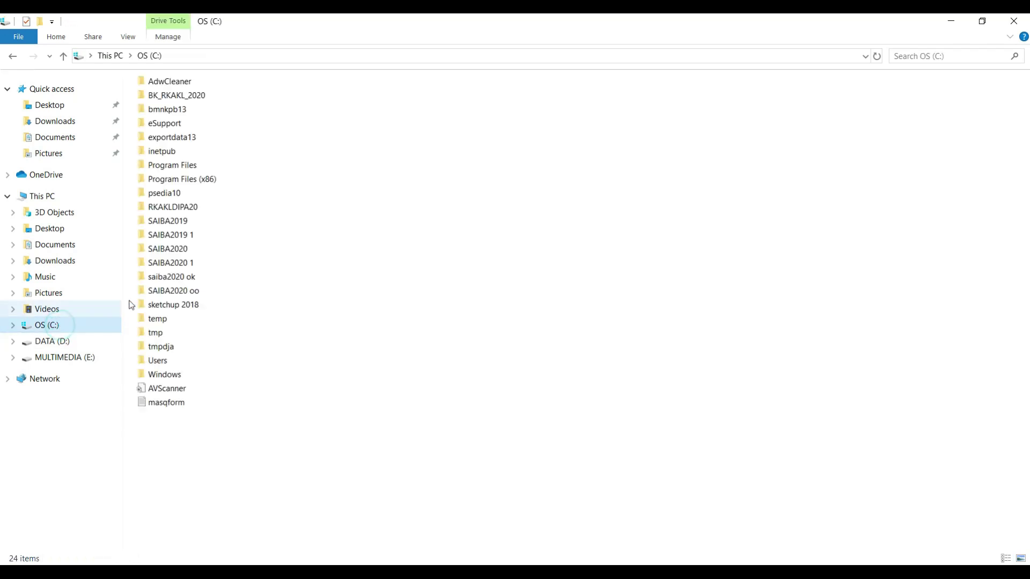
{"action": "double_click", "coordinate": [184, 251]}
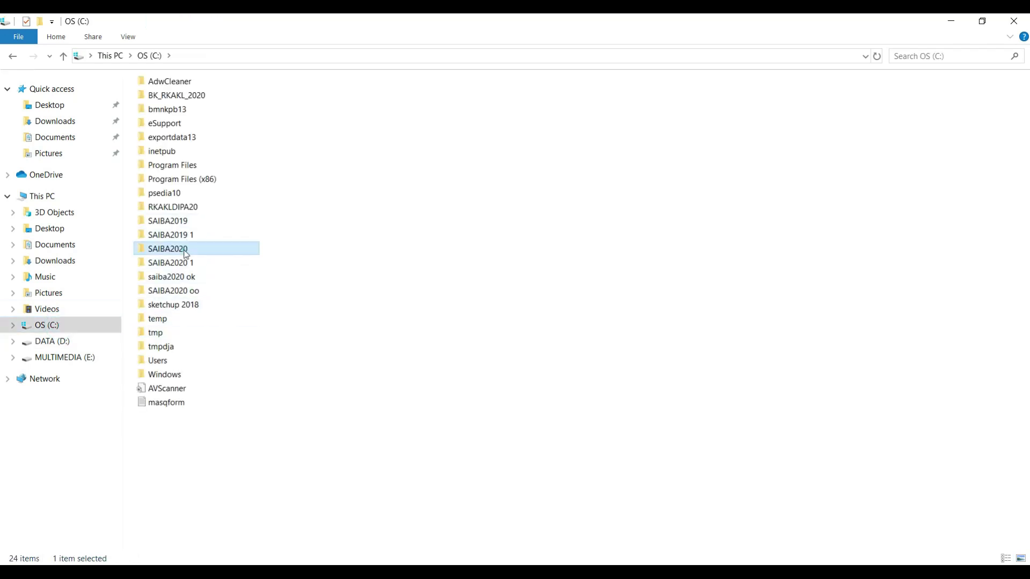
{"action": "left_click", "coordinate": [12, 56]}
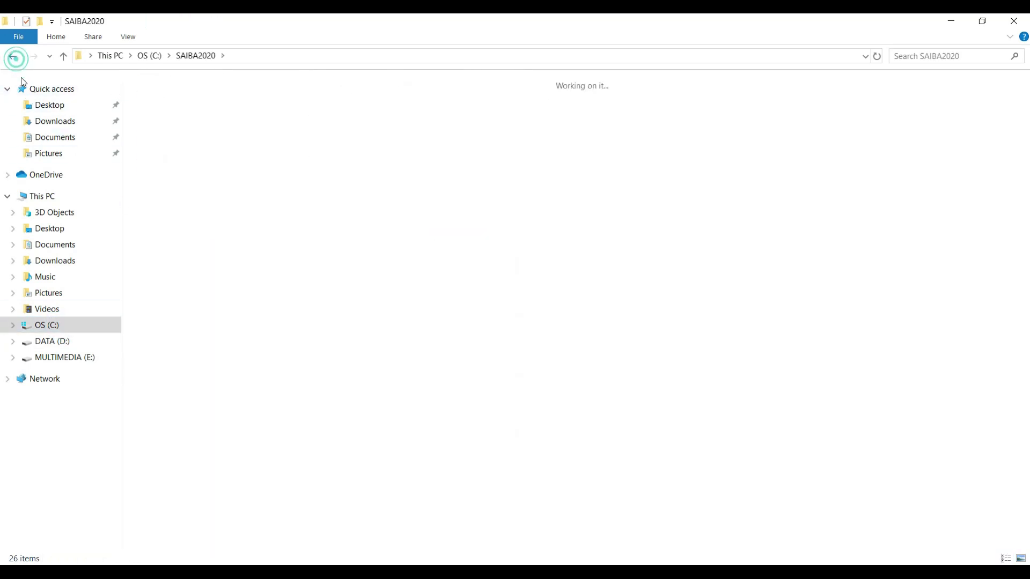
{"action": "double_click", "coordinate": [185, 221]}
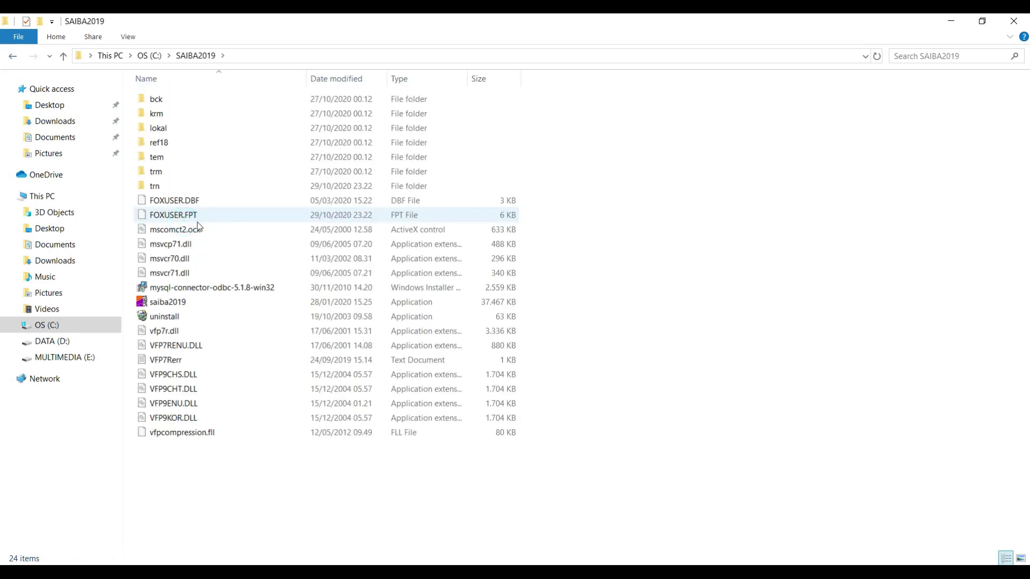
{"action": "double_click", "coordinate": [185, 302]}
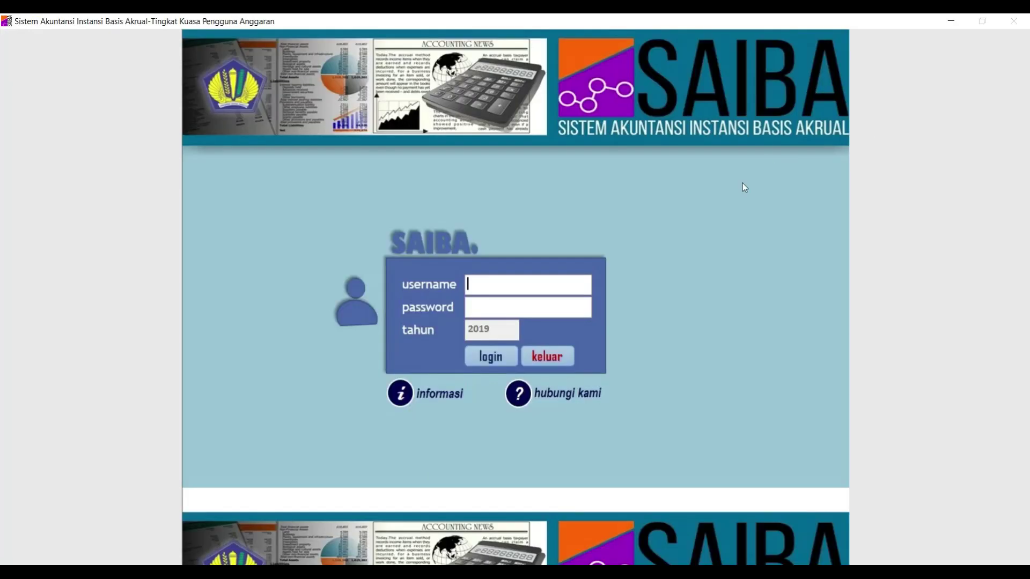
- Log in to SAIBA 2019 with the user's credentials
{"action": "key", "text": "Tab"}
{"action": "key", "text": "Return"}
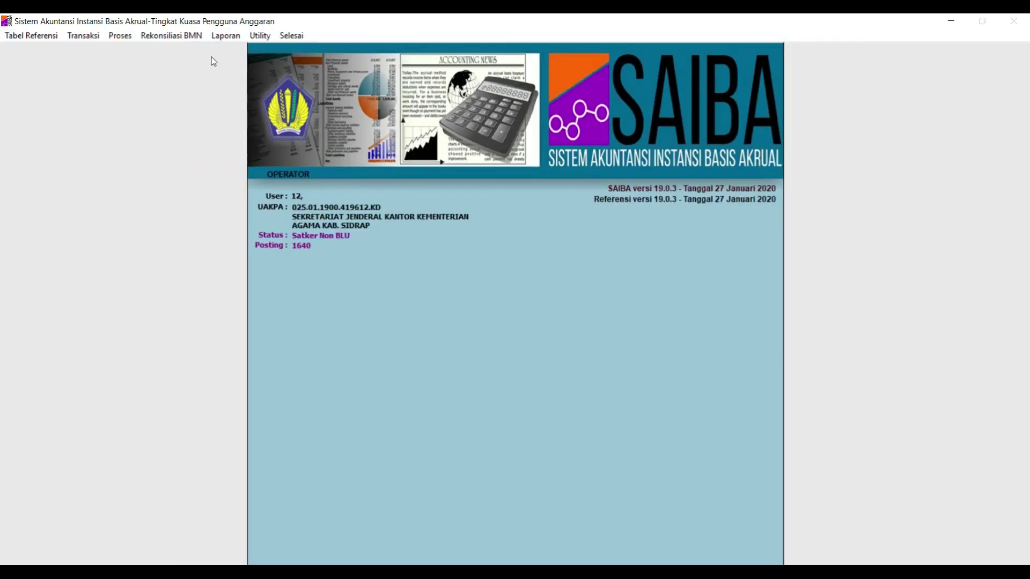
- Open the accrual-basis Neraca Percobaan, set it to Semesteran, and preview it without printing
{"action": "left_click", "coordinate": [226, 36]}
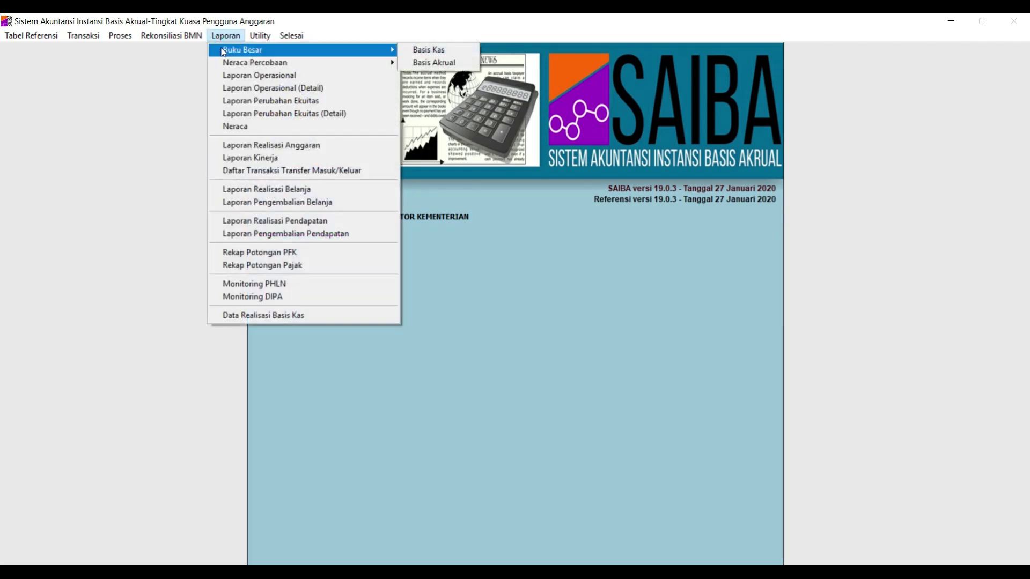
{"action": "mouse_move", "coordinate": [256, 63]}
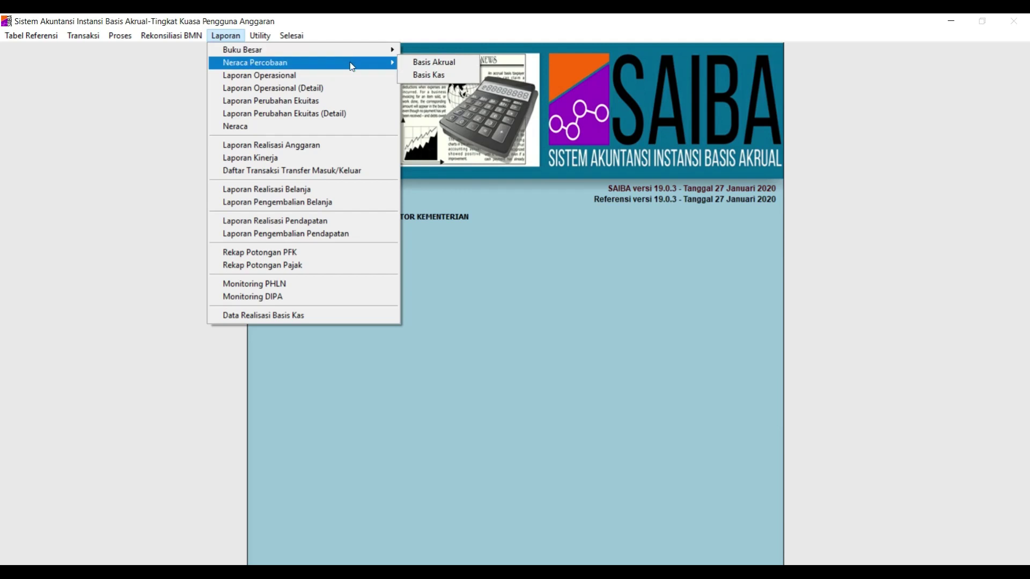
{"action": "left_click", "coordinate": [420, 68]}
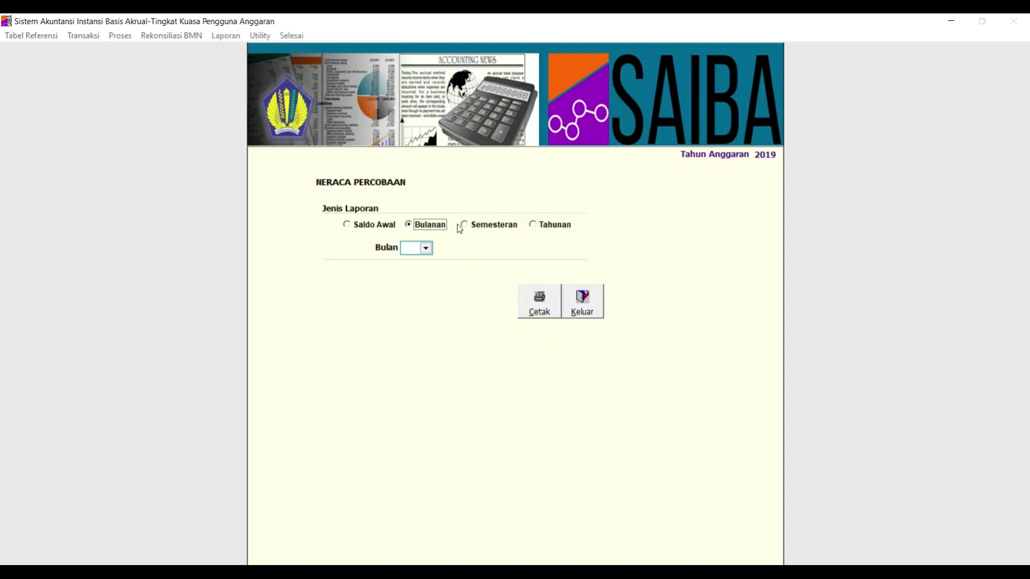
{"action": "left_click", "coordinate": [476, 225]}
{"action": "left_click", "coordinate": [542, 316]}
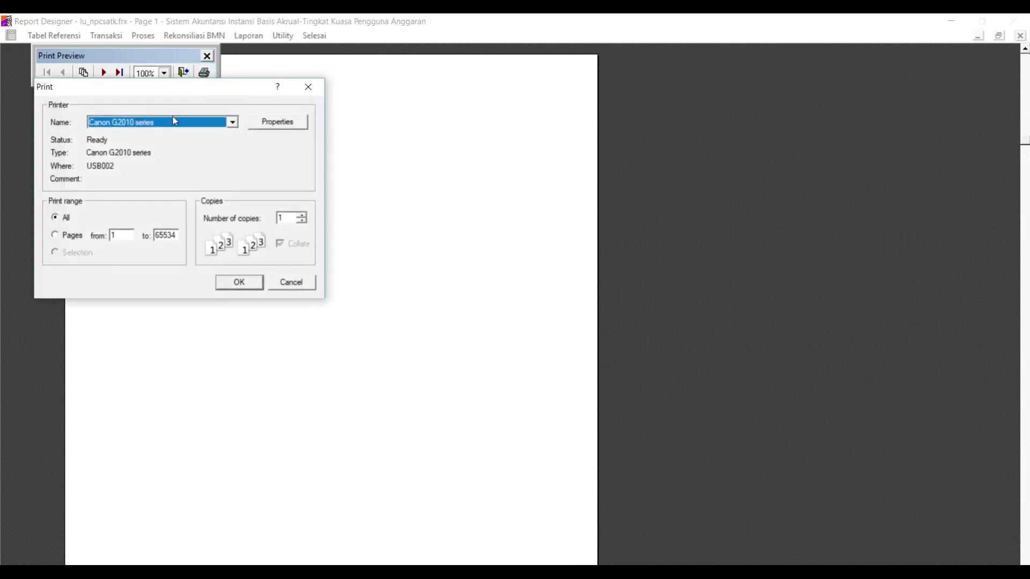
{"action": "left_click", "coordinate": [173, 124]}
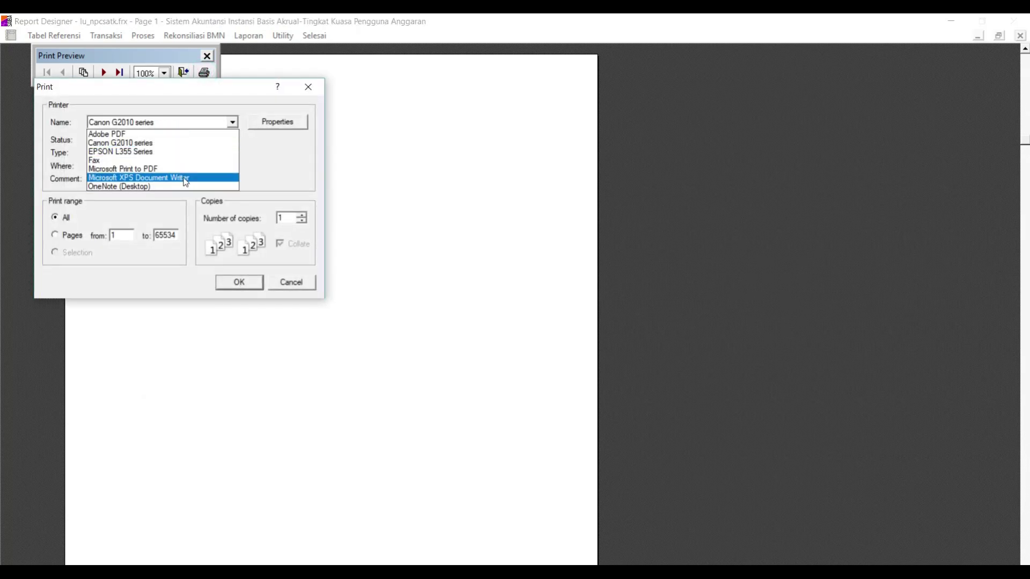
{"action": "left_click", "coordinate": [185, 169]}
{"action": "left_click", "coordinate": [286, 281]}
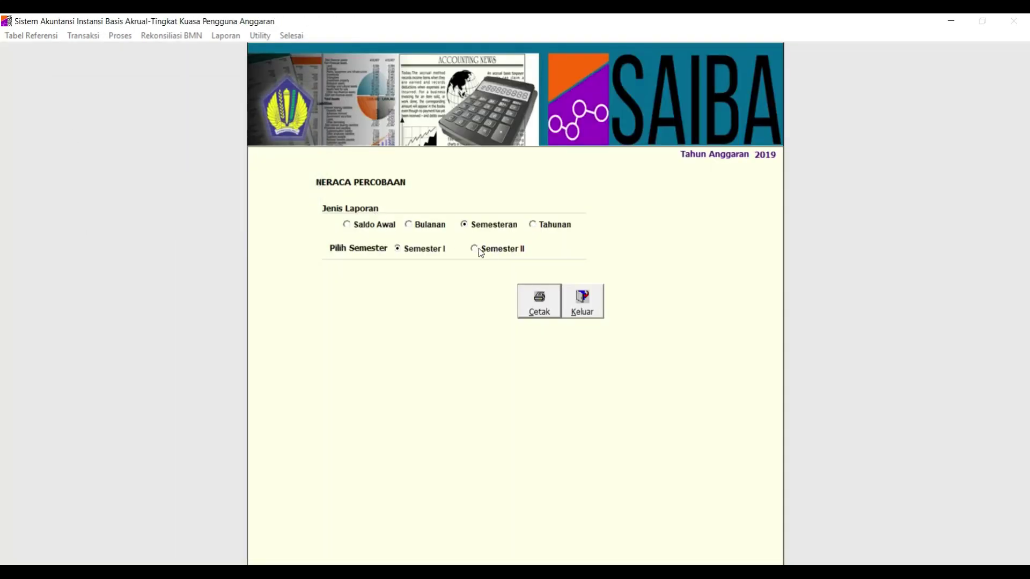
- Send the Semester I report preview to Microsoft Print to PDF
{"action": "left_click", "coordinate": [540, 303]}
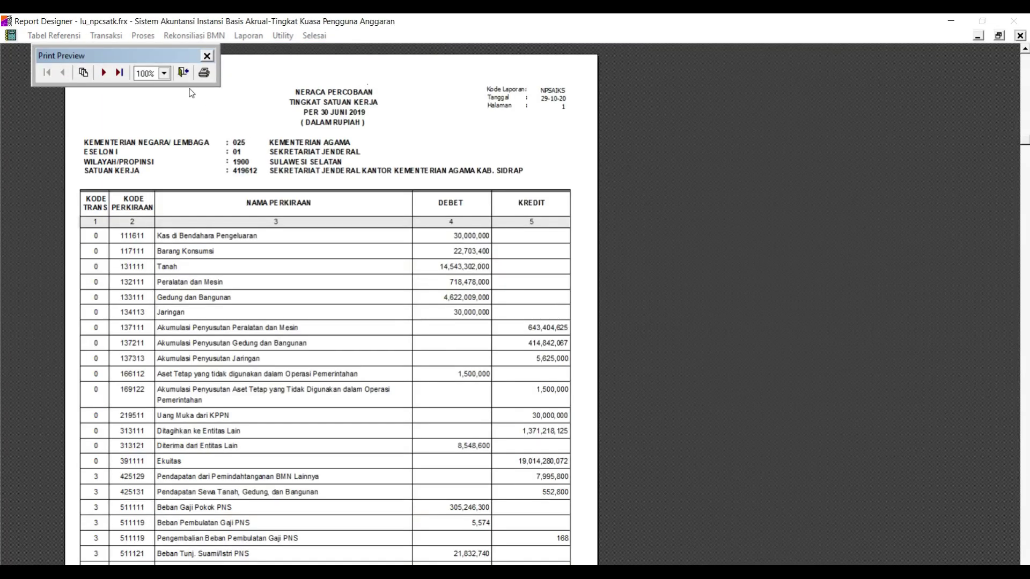
{"action": "left_click", "coordinate": [203, 73]}
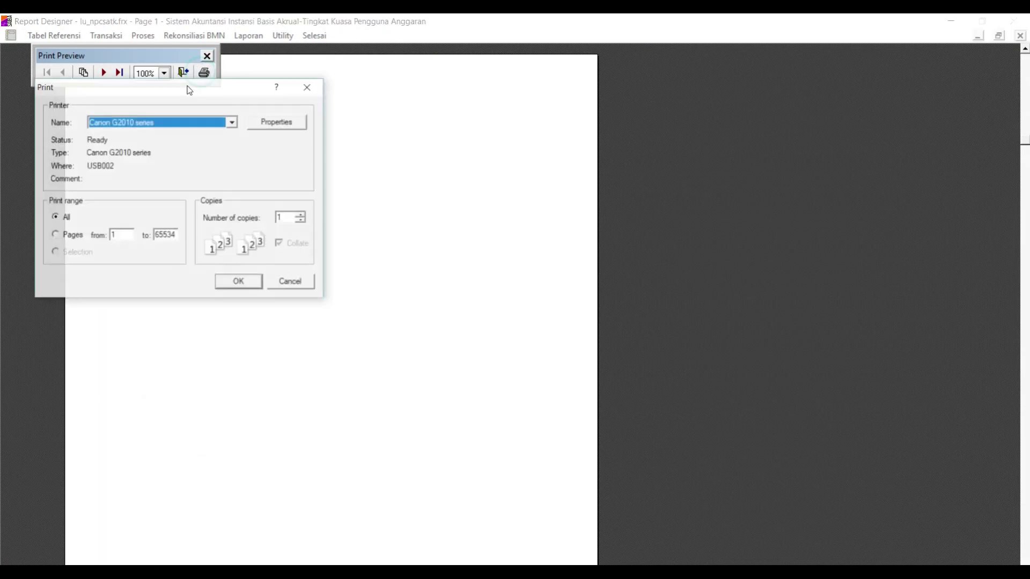
{"action": "left_click", "coordinate": [167, 123]}
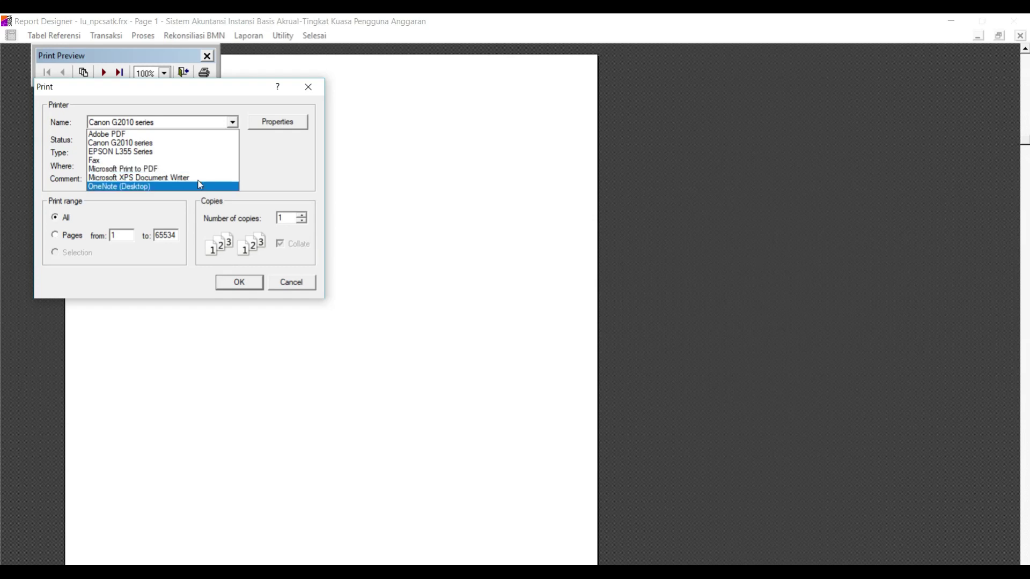
{"action": "left_click", "coordinate": [195, 169]}
{"action": "left_click", "coordinate": [237, 282]}
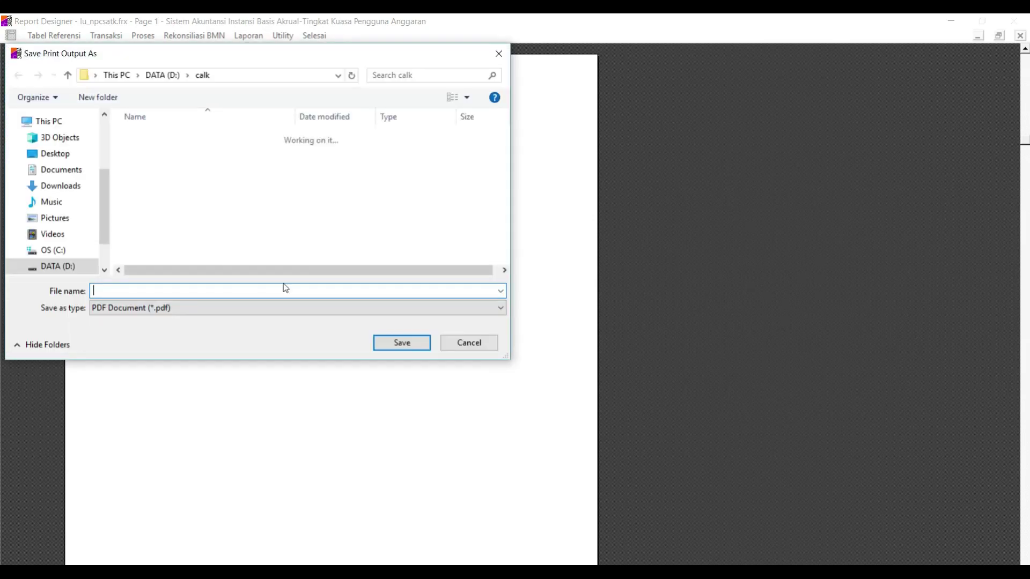
- Save the PDF as 'neraca percobaan akrual sms 1 2019'
{"action": "left_click", "coordinate": [225, 291]}
{"action": "type", "text": "neraca"}
{"action": "type", "text": " percobaan akr"}
{"action": "type", "text": "ual sms 1 2020"}
{"action": "key", "text": "BackSpace"}
{"action": "key", "text": "BackSpace"}
{"action": "type", "text": "19"}
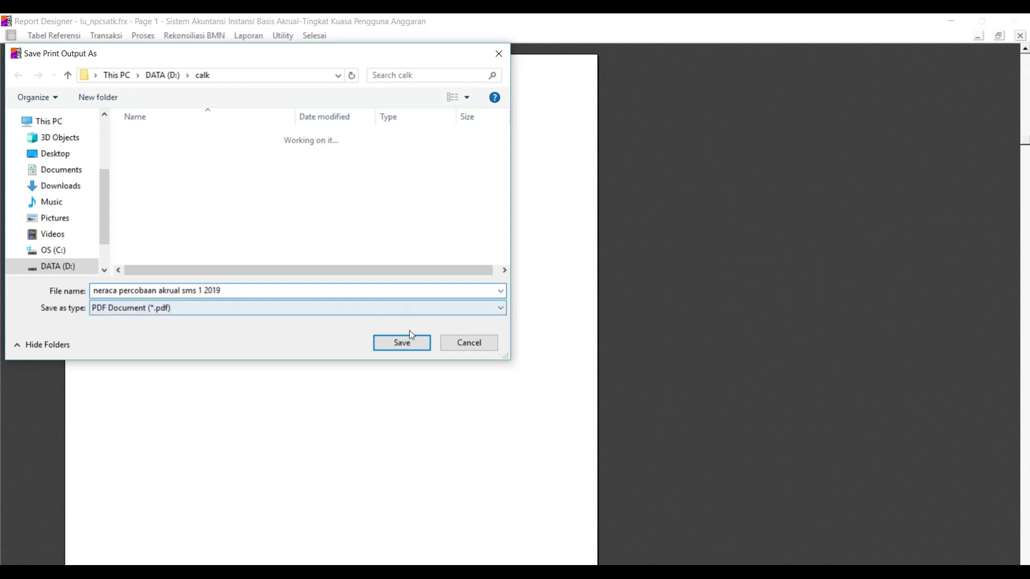
{"action": "left_click", "coordinate": [403, 345]}
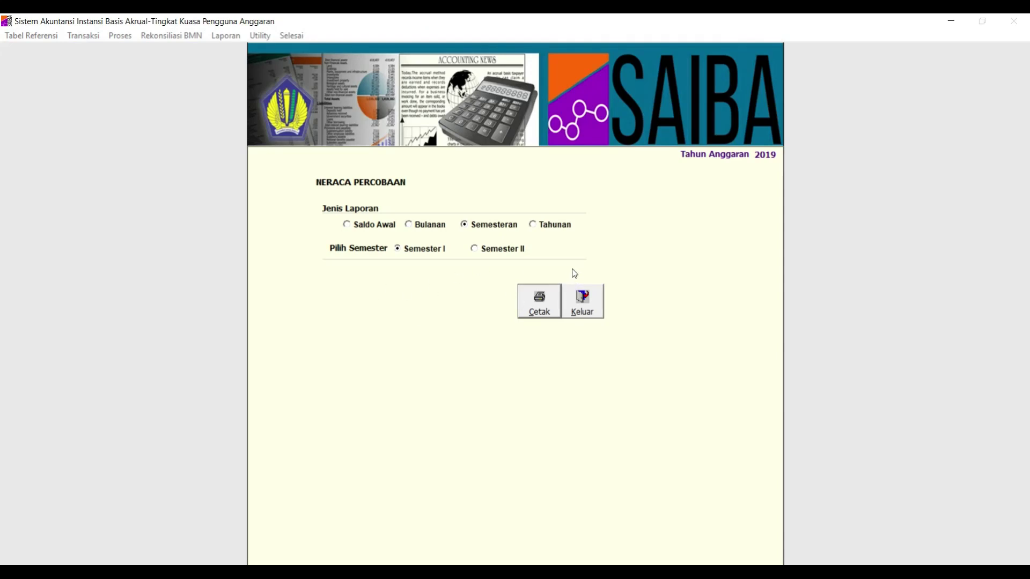
- Switch the accrual trial balance to the full year and print it to Microsoft Print to PDF
{"action": "left_click", "coordinate": [562, 228]}
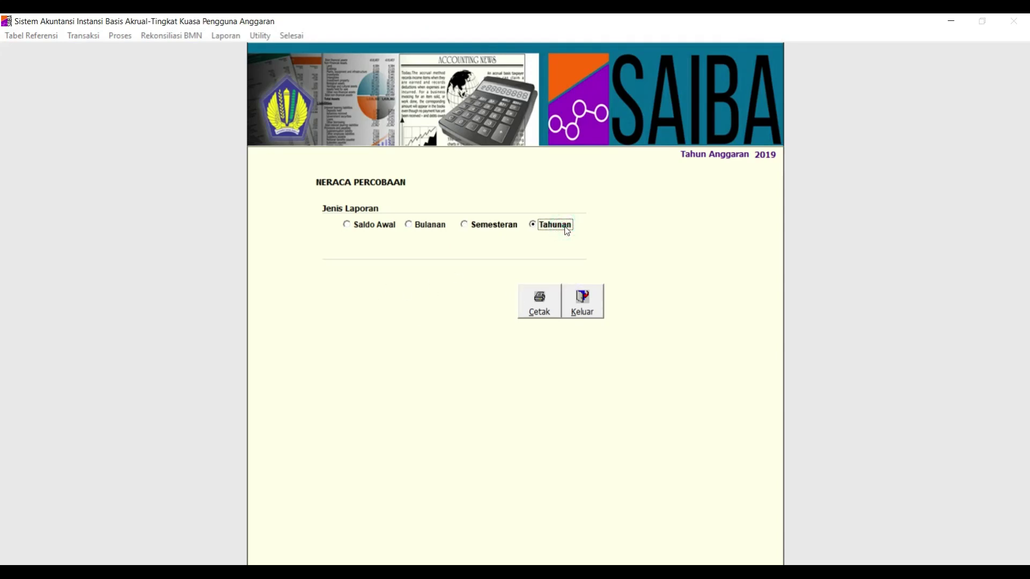
{"action": "left_click", "coordinate": [548, 316]}
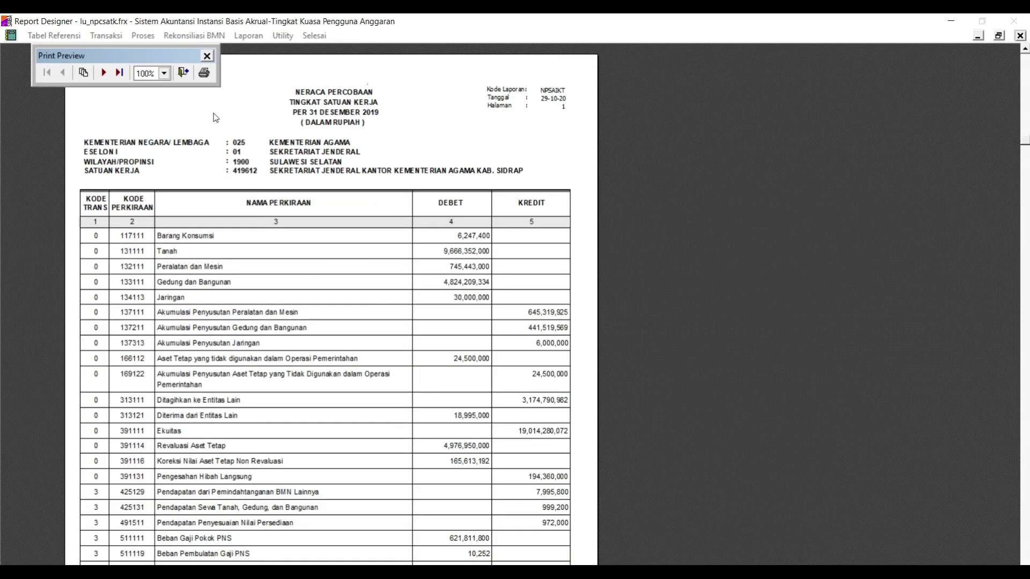
{"action": "left_click", "coordinate": [204, 73]}
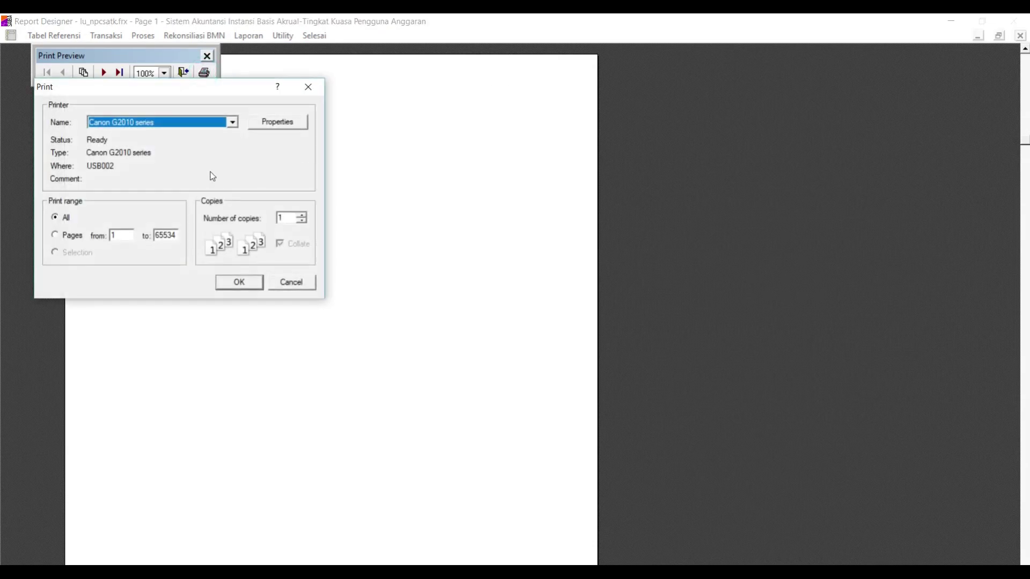
{"action": "left_click", "coordinate": [187, 123]}
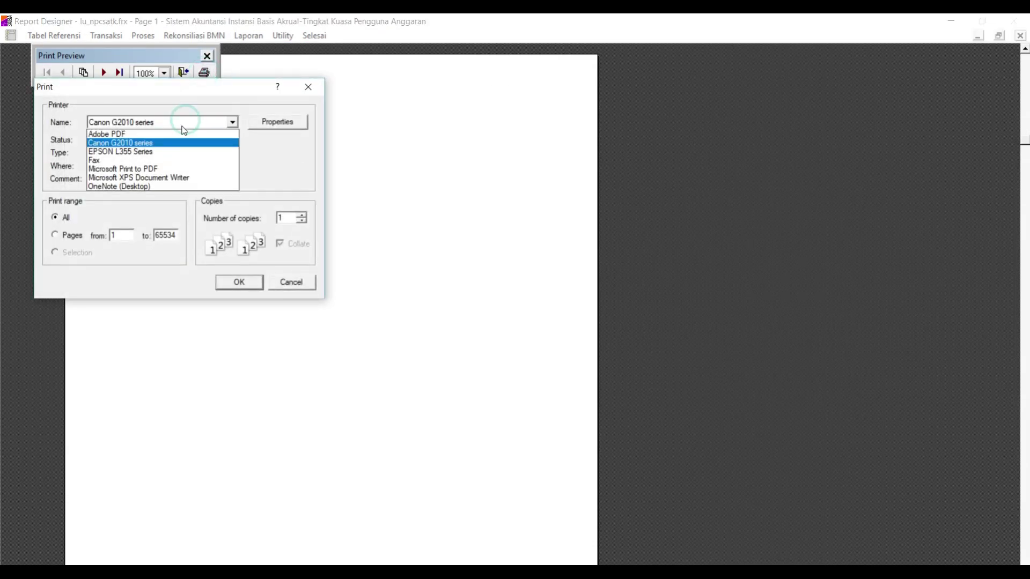
{"action": "left_click", "coordinate": [159, 173]}
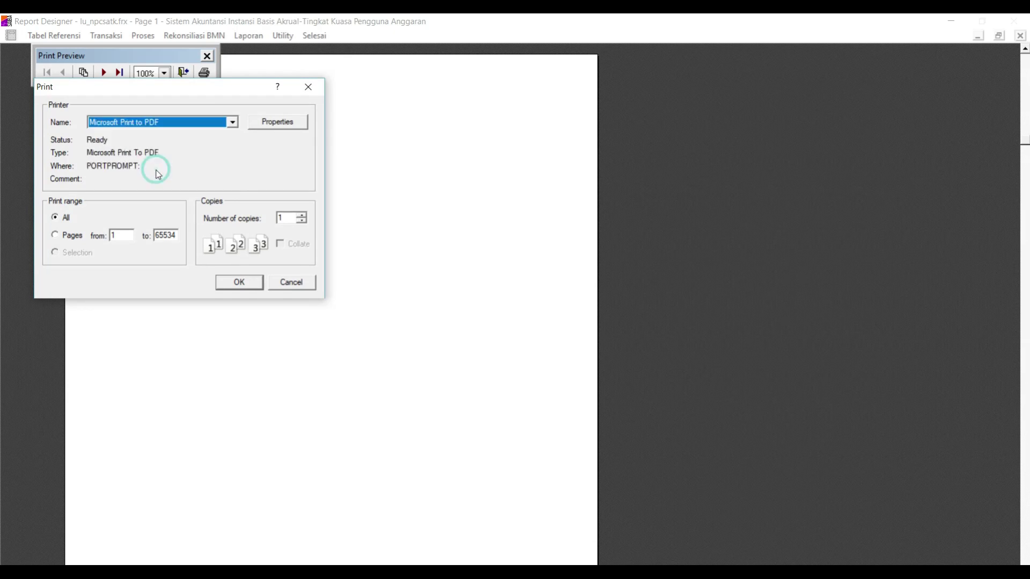
{"action": "left_click", "coordinate": [233, 286]}
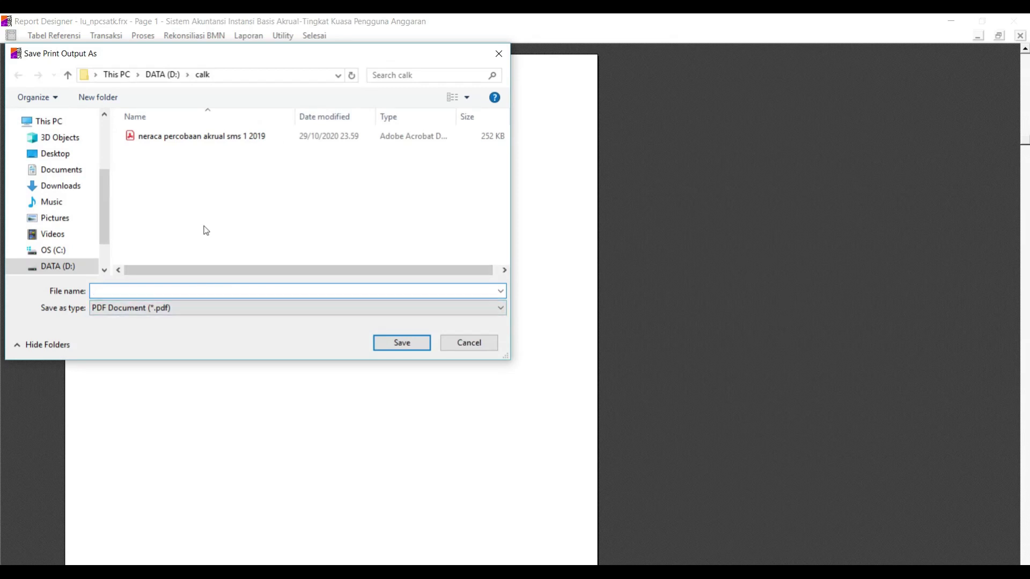
- Save it as 'neraca percobaan akrual tahun 2019' and close the report form
{"action": "left_click", "coordinate": [209, 136]}
{"action": "left_click", "coordinate": [200, 293]}
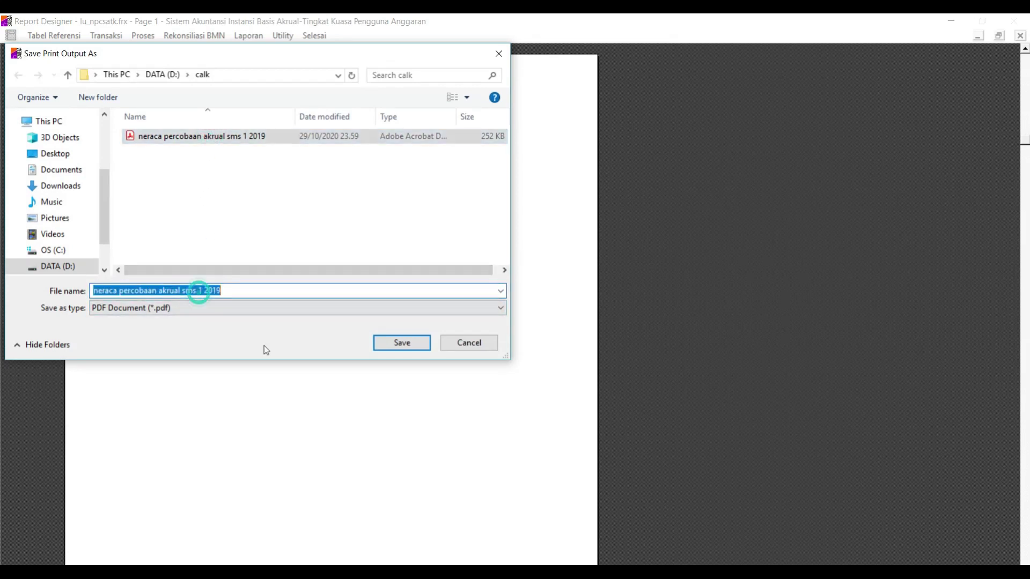
{"action": "key", "text": "shift+Left"}
{"action": "key", "text": "shift+Left"}
{"action": "key", "text": "shift+Left"}
{"action": "key", "text": "shift+Left"}
{"action": "key", "text": "shift+Left"}
{"action": "type", "text": "tahun"}
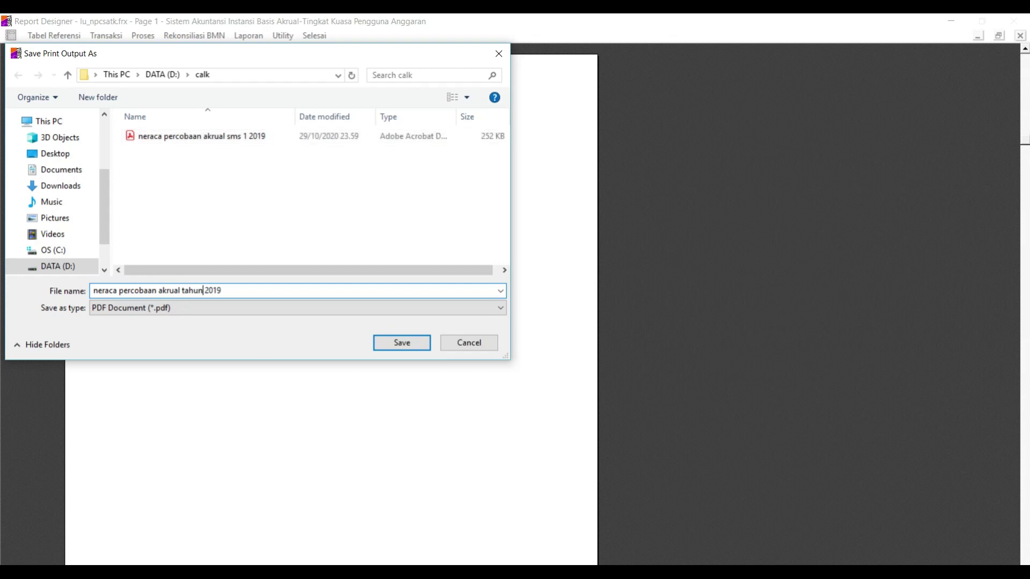
{"action": "left_click", "coordinate": [417, 346]}
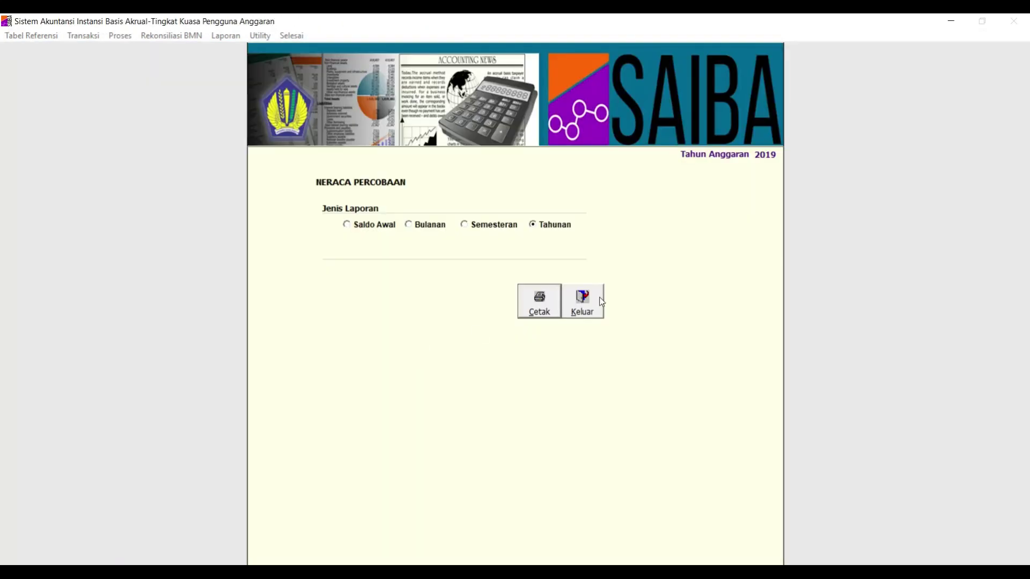
{"action": "left_click", "coordinate": [591, 309]}
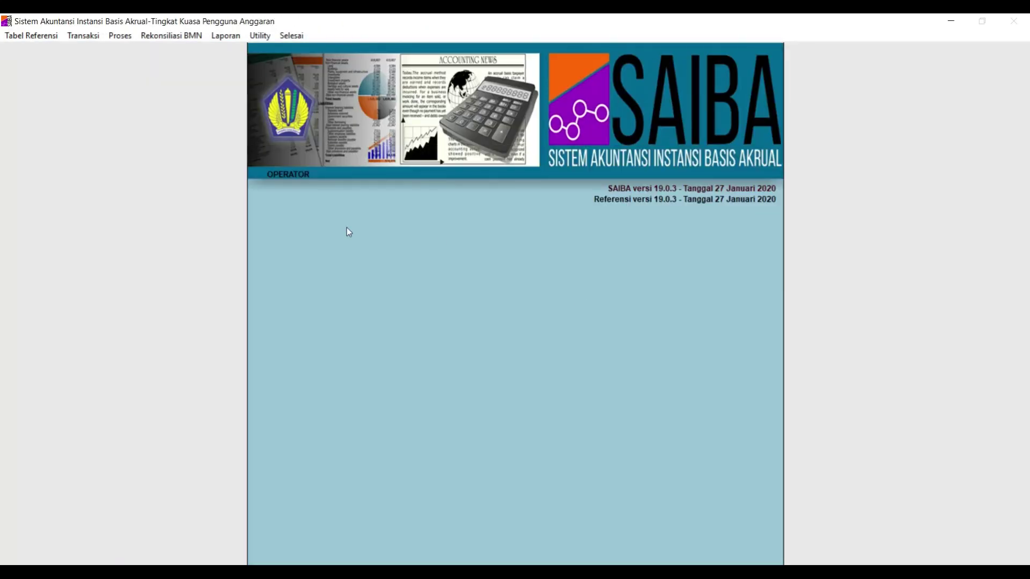
- Generate the Semester I cash-basis Neraca Percobaan and send it to Microsoft Print to PDF
{"action": "left_click", "coordinate": [229, 36]}
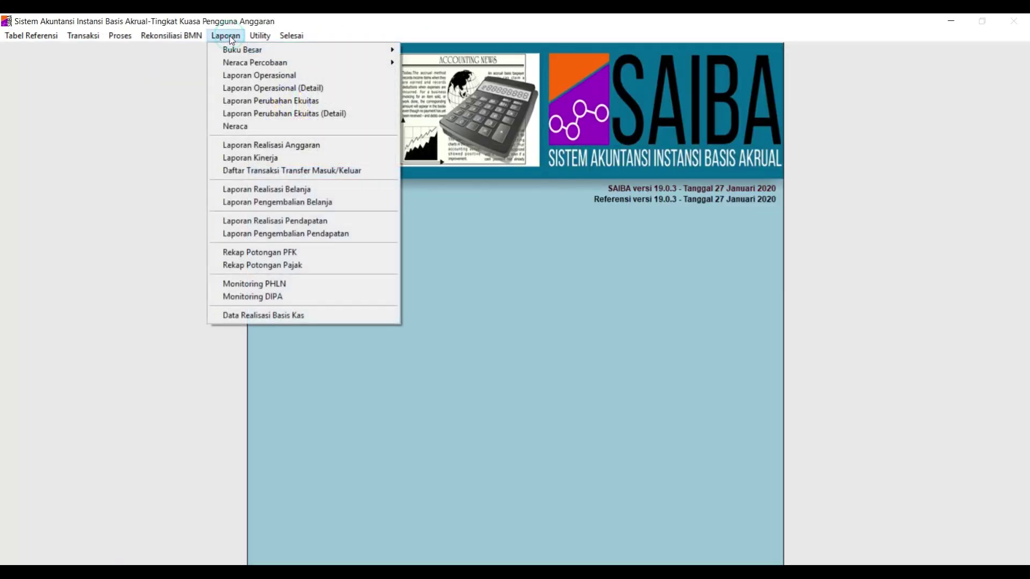
{"action": "mouse_move", "coordinate": [256, 62]}
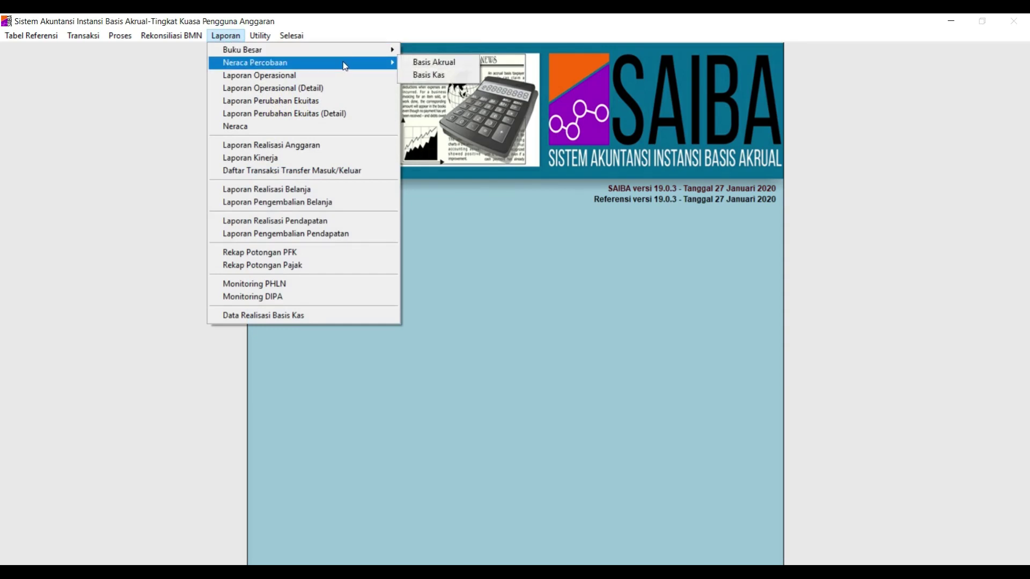
{"action": "left_click", "coordinate": [418, 75]}
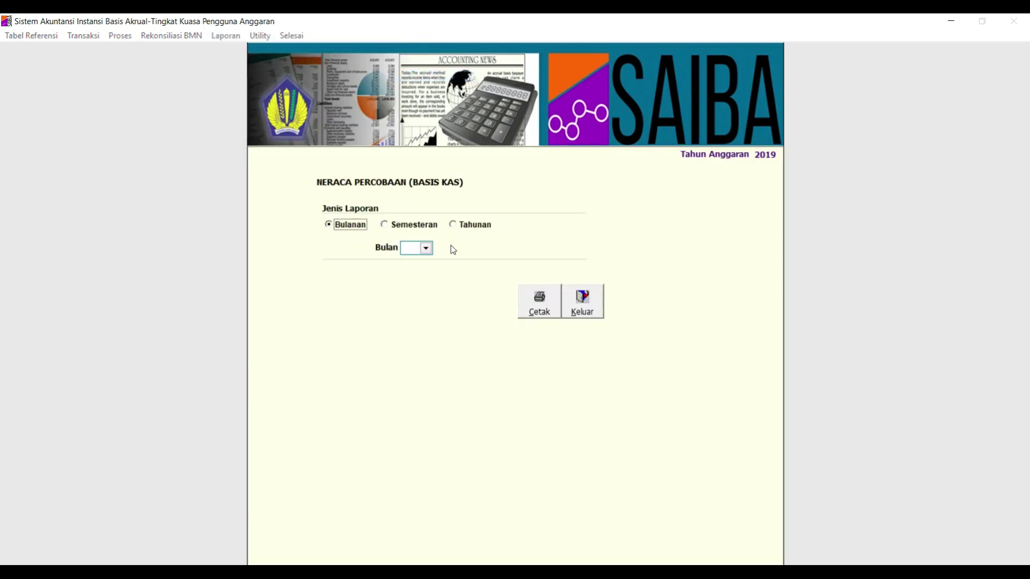
{"action": "left_click", "coordinate": [432, 230]}
{"action": "left_click", "coordinate": [418, 230]}
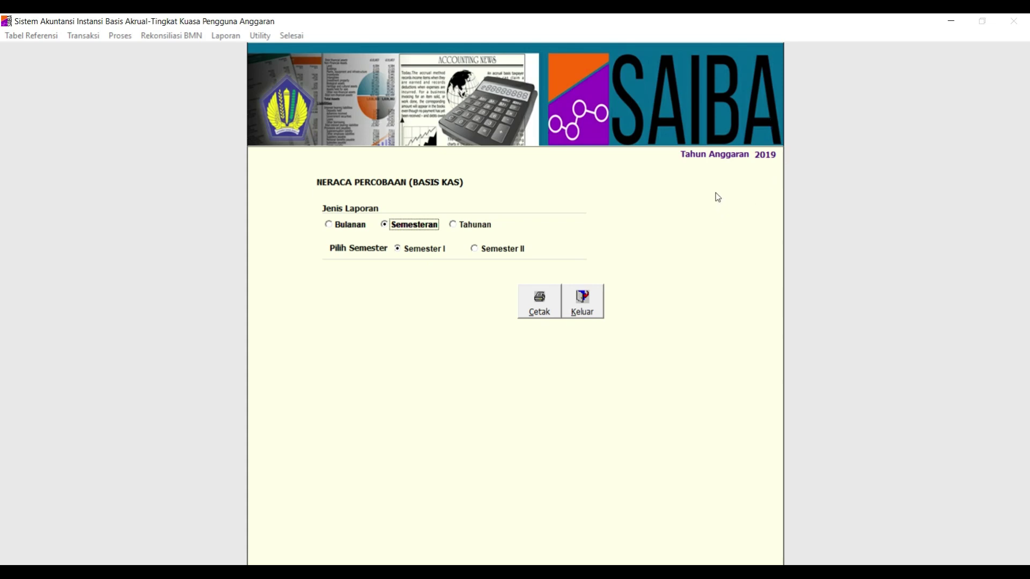
{"action": "left_click", "coordinate": [533, 307]}
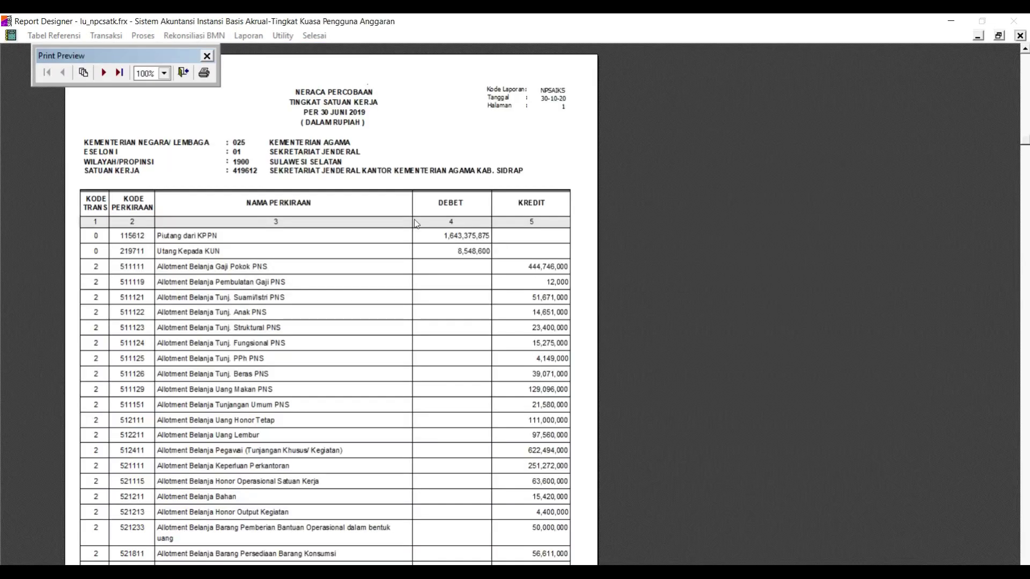
{"action": "left_click", "coordinate": [203, 75]}
{"action": "left_click", "coordinate": [191, 126]}
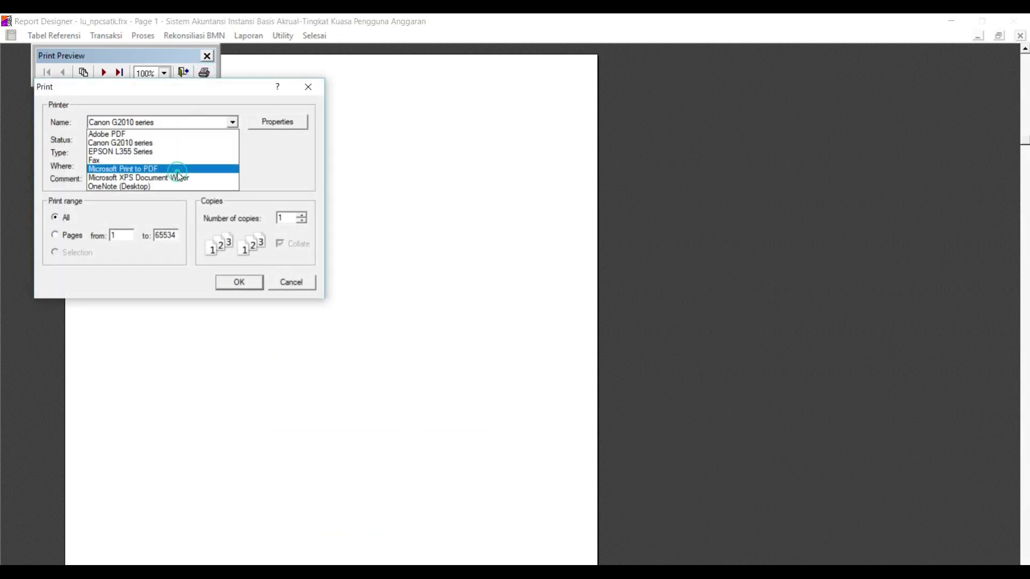
{"action": "left_click", "coordinate": [177, 168]}
{"action": "left_click", "coordinate": [228, 285]}
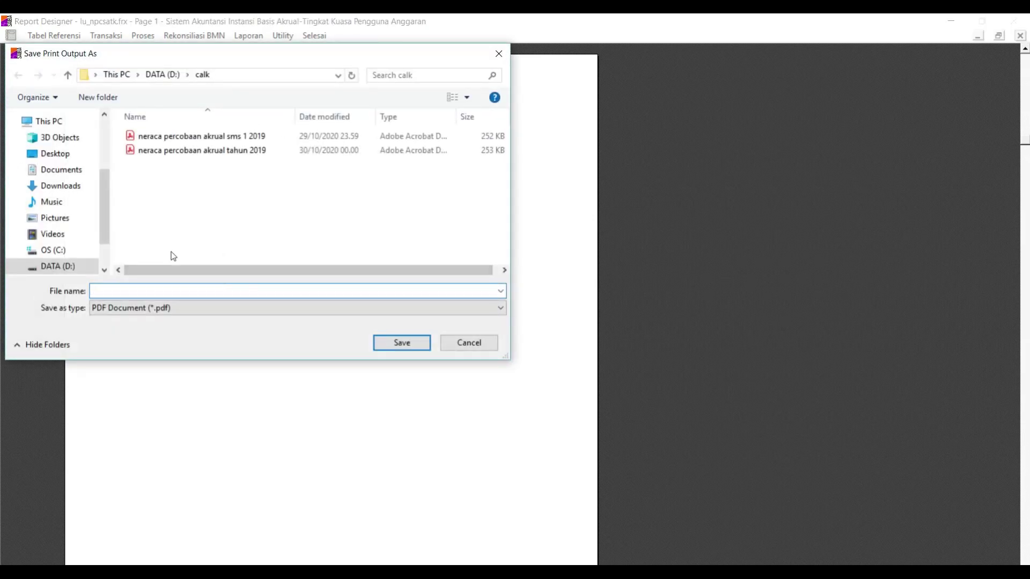
- Save the PDF as 'neraca percobaan kas sms 1 2019' and close the report form
{"action": "left_click", "coordinate": [204, 151]}
{"action": "left_click", "coordinate": [165, 290]}
{"action": "left_click", "coordinate": [164, 290]}
{"action": "key", "text": "ctrl+shift+Right"}
{"action": "key", "text": "ctrl+shift+Right"}
{"action": "key", "text": "ctrl+shift+Left"}
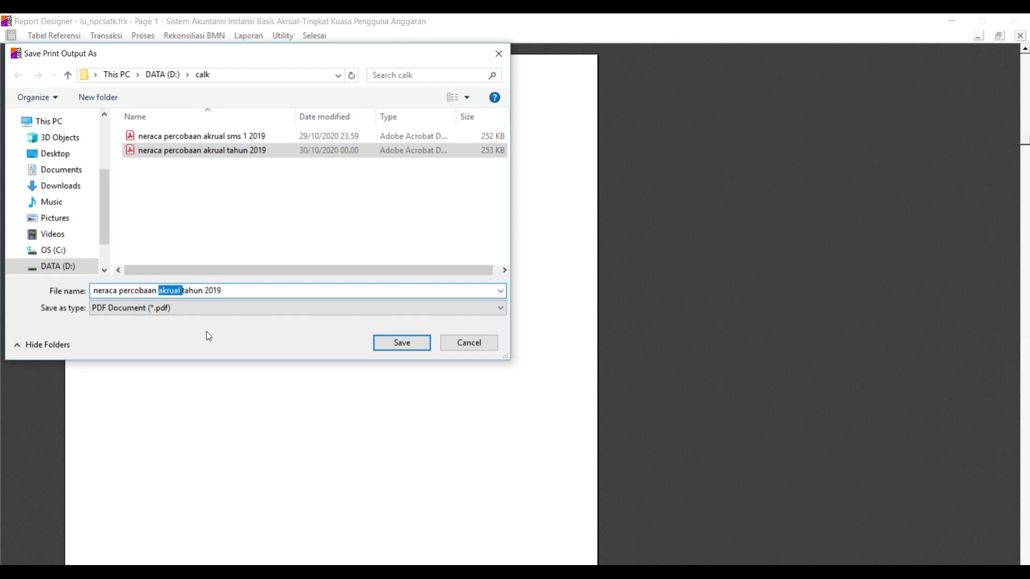
{"action": "type", "text": "kas"}
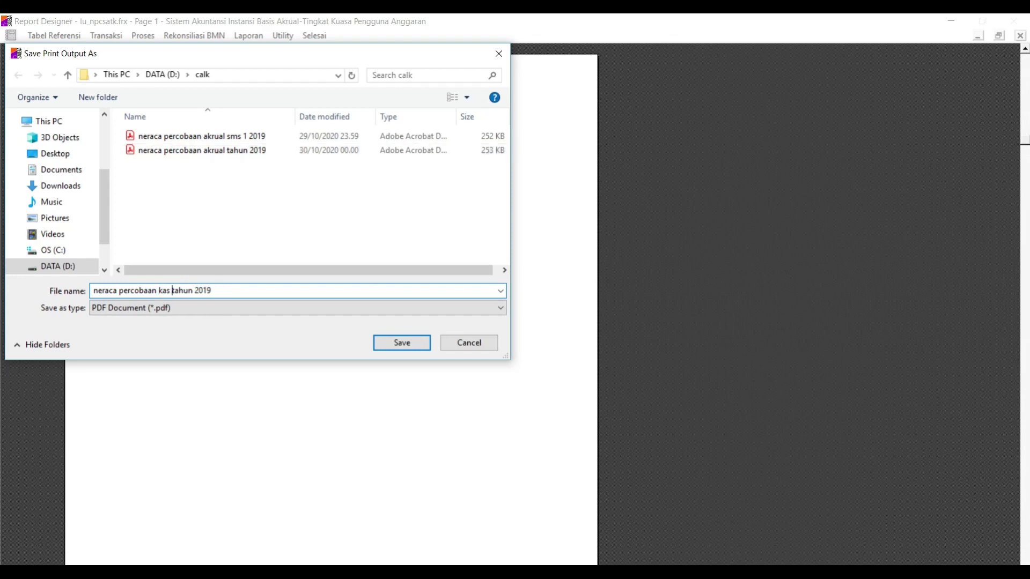
{"action": "key", "text": "ctrl+shift+Right"}
{"action": "type", "text": "ssm"}
{"action": "key", "text": "BackSpace"}
{"action": "key", "text": "BackSpace"}
{"action": "type", "text": "ms 1"}
{"action": "left_click", "coordinate": [397, 344]}
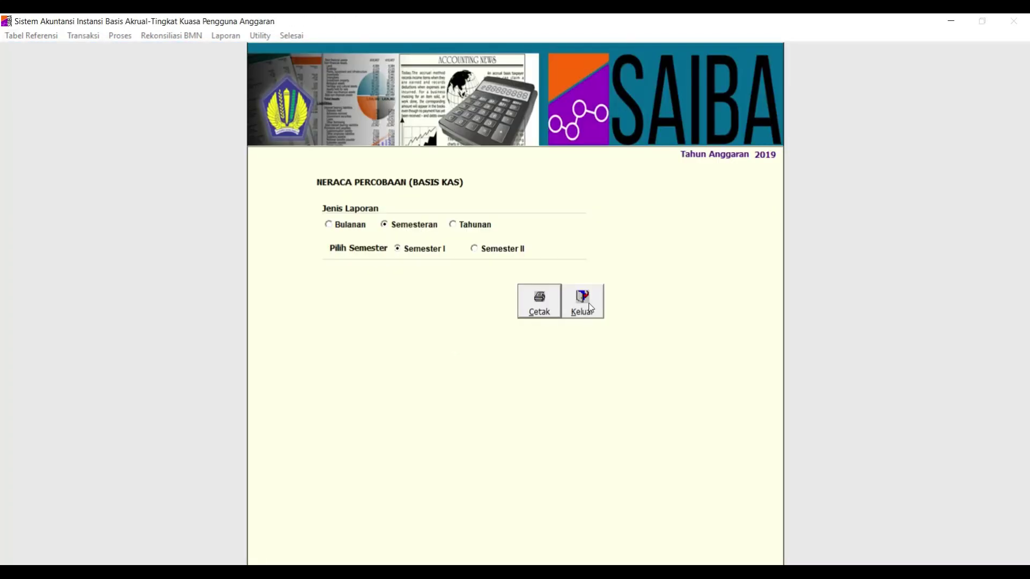
{"action": "left_click", "coordinate": [590, 307]}
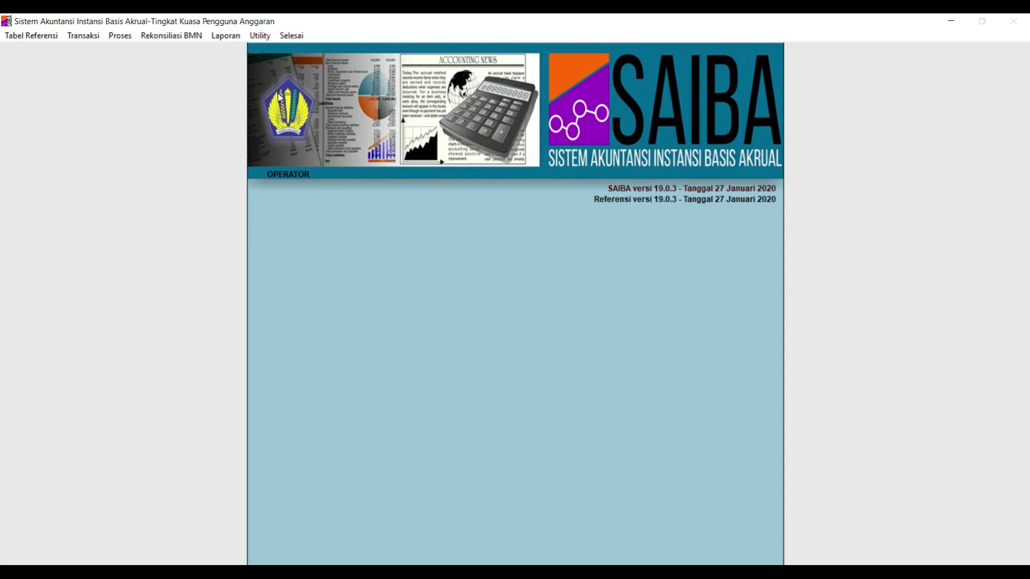
- Exit SAIBA 2019 and open the SAIBA2020 folder on the C drive
{"action": "left_click", "coordinate": [288, 37]}
{"action": "left_click", "coordinate": [301, 64]}
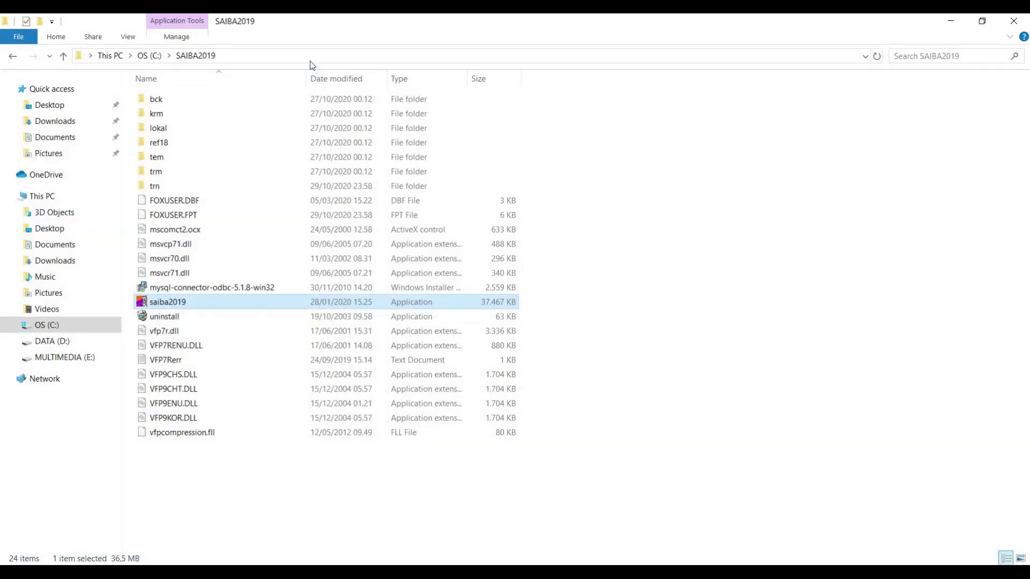
{"action": "left_click", "coordinate": [13, 55]}
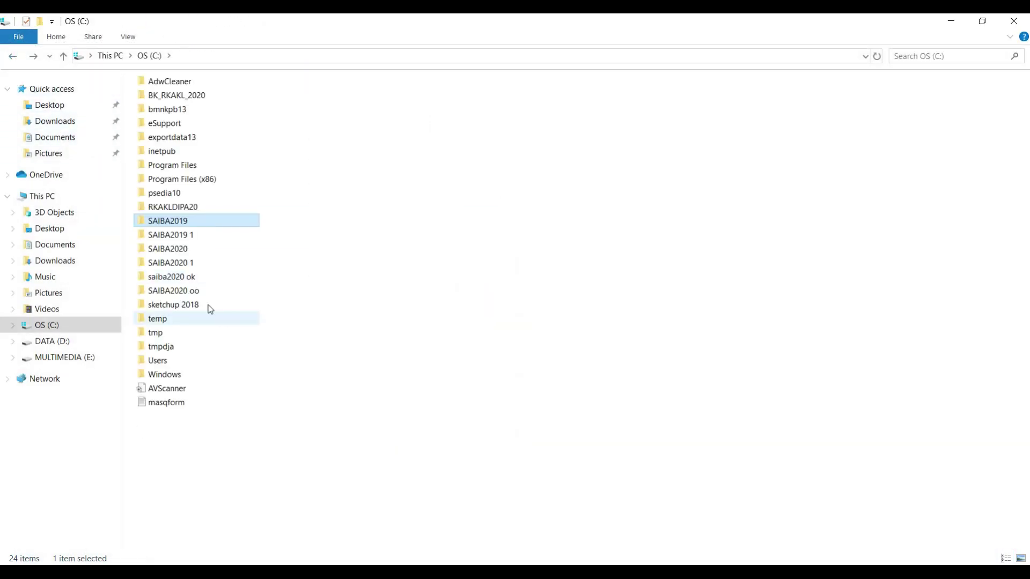
{"action": "double_click", "coordinate": [193, 254]}
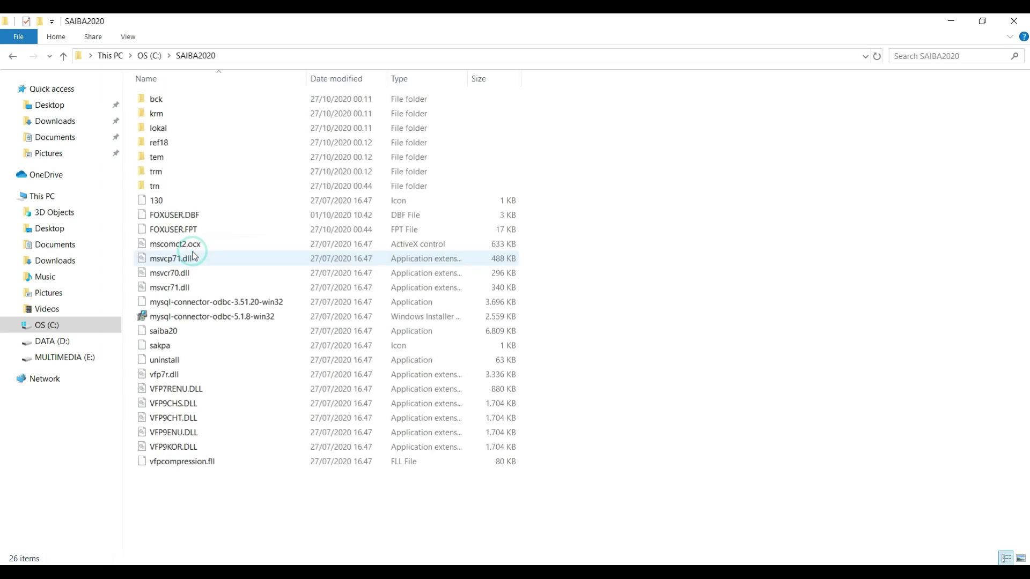
- Launch saiba20 and log in with the user name and password
{"action": "left_click", "coordinate": [188, 334]}
{"action": "double_click", "coordinate": [189, 338]}
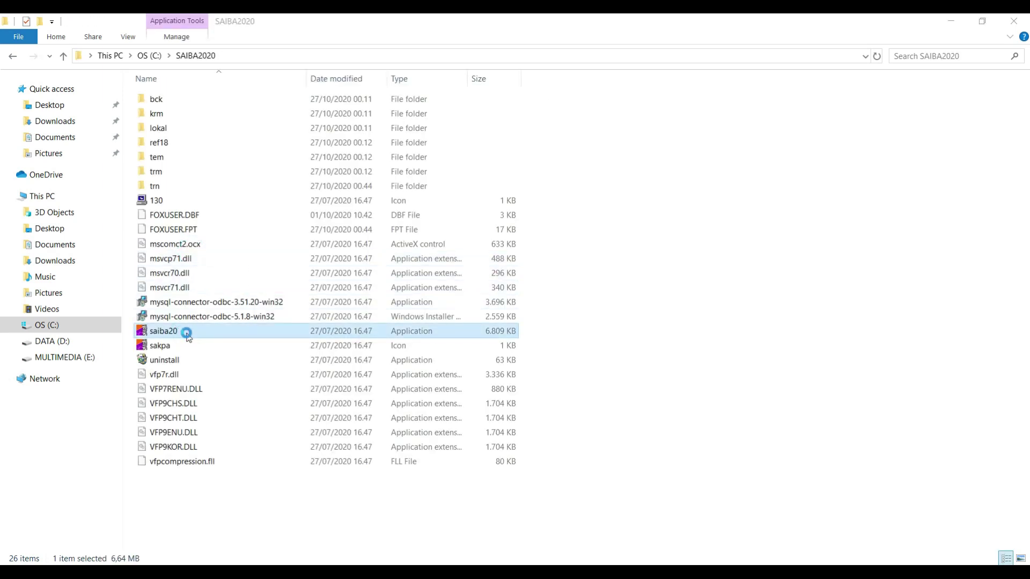
{"action": "key", "text": "Tab"}
{"action": "key", "text": "Return"}
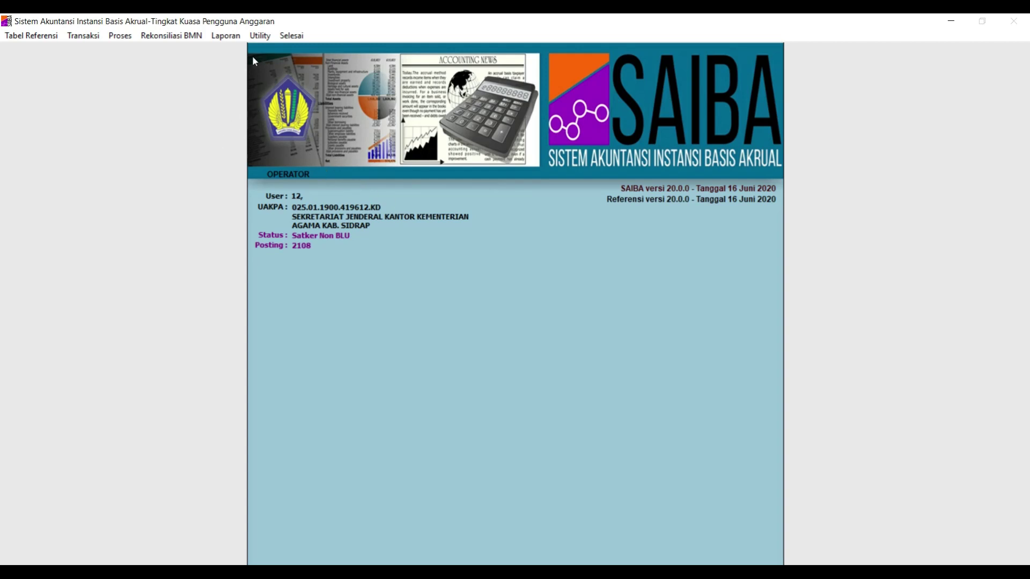
- Generate the accrual-basis trial balance preview for Semester I
{"action": "left_click", "coordinate": [224, 38]}
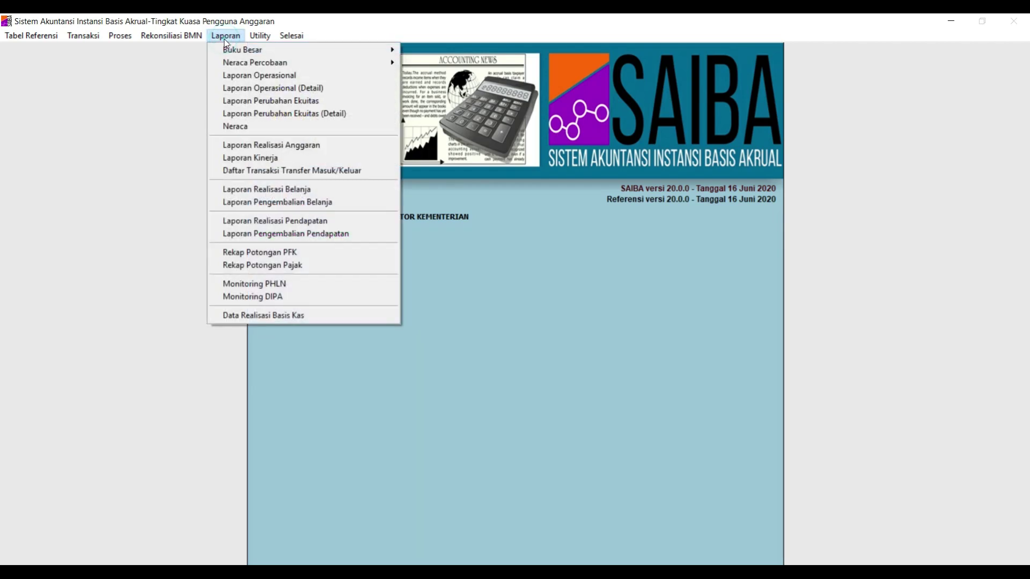
{"action": "mouse_move", "coordinate": [255, 62]}
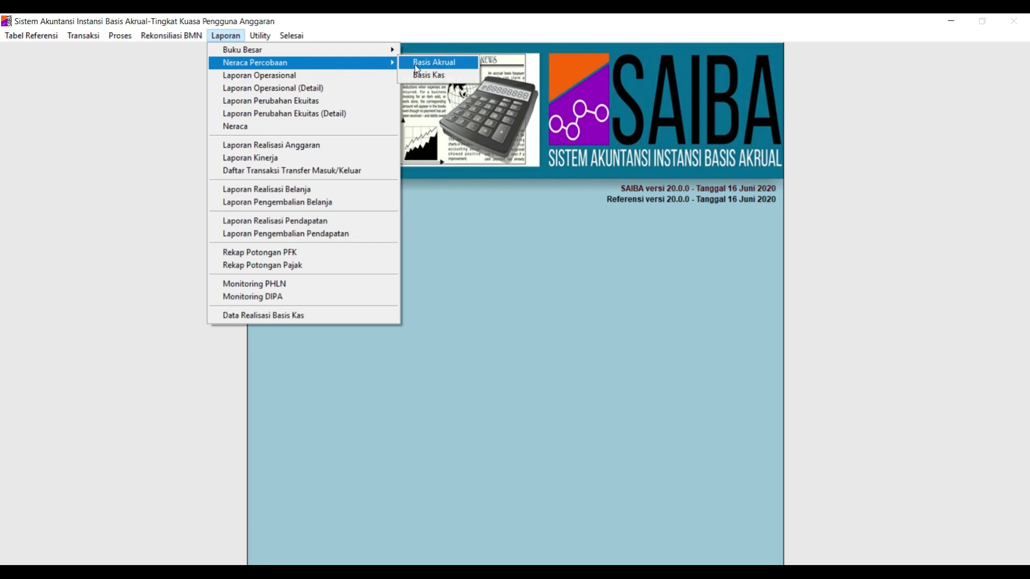
{"action": "left_click", "coordinate": [375, 65]}
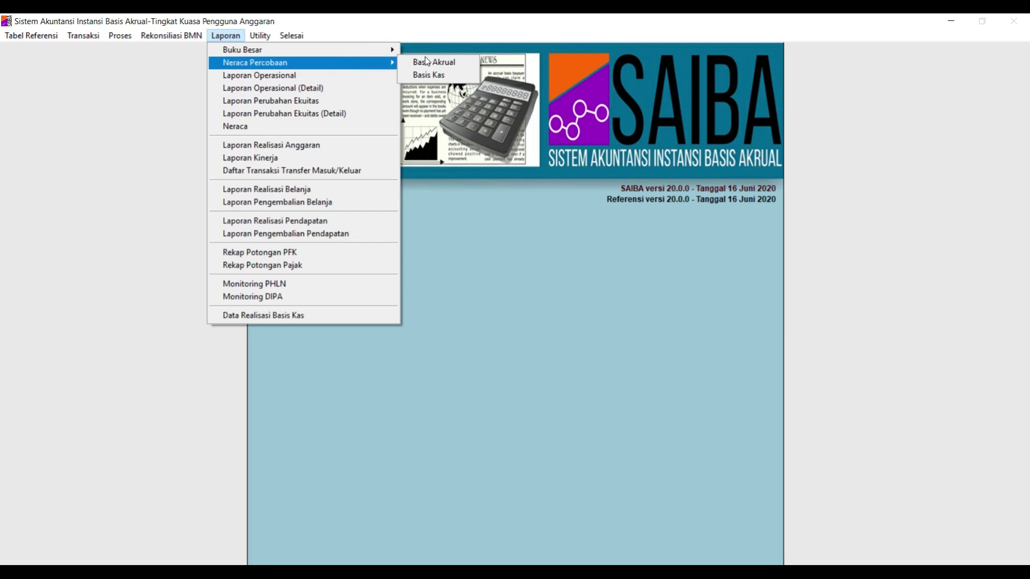
{"action": "left_click", "coordinate": [427, 62]}
{"action": "left_click", "coordinate": [465, 226]}
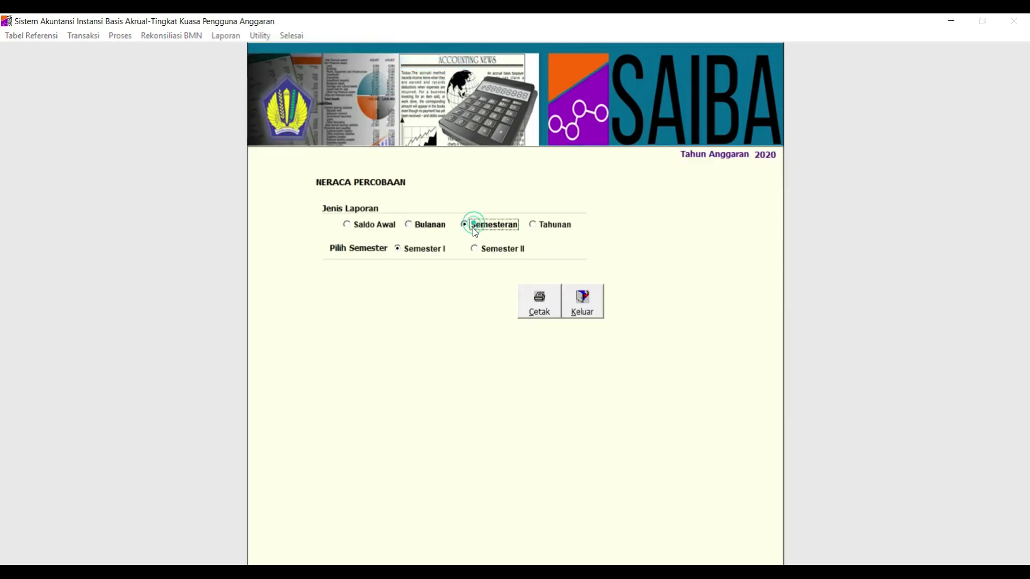
{"action": "left_click", "coordinate": [541, 306]}
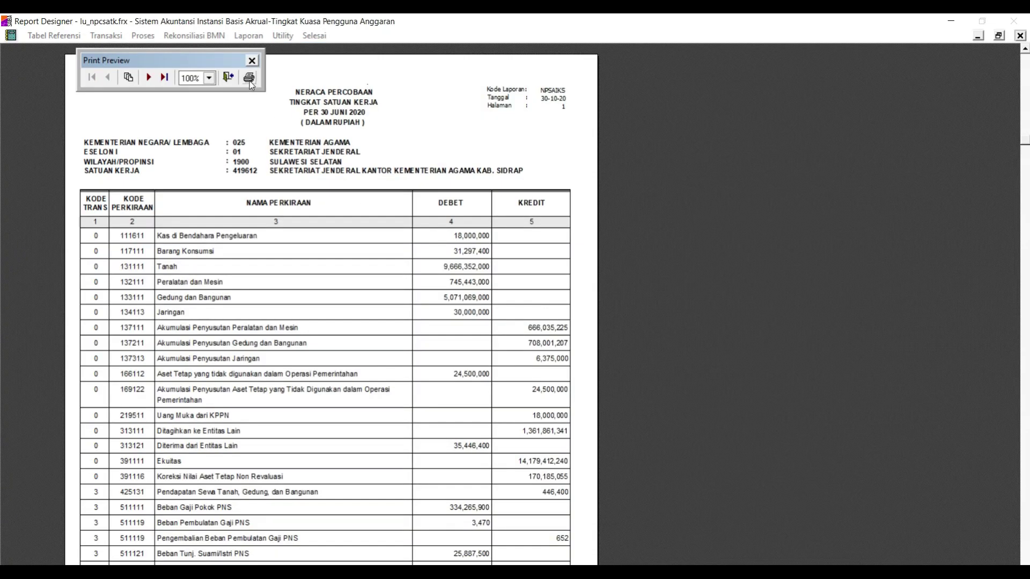
- Print it via Microsoft Print to PDF to D:\calk as 'neraca percobaan akrual sms 1 2020'
{"action": "left_click", "coordinate": [249, 77]}
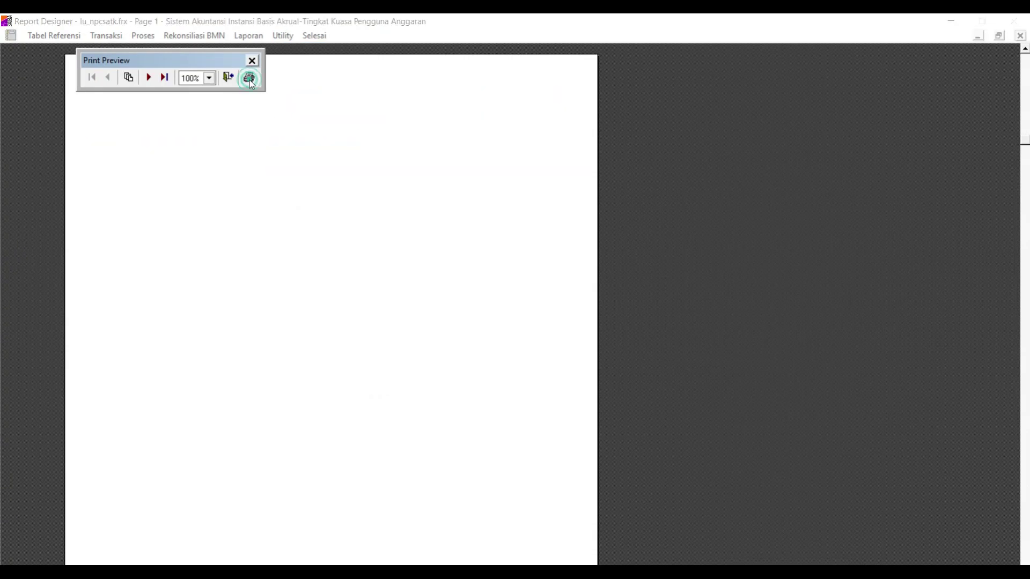
{"action": "left_click", "coordinate": [214, 126]}
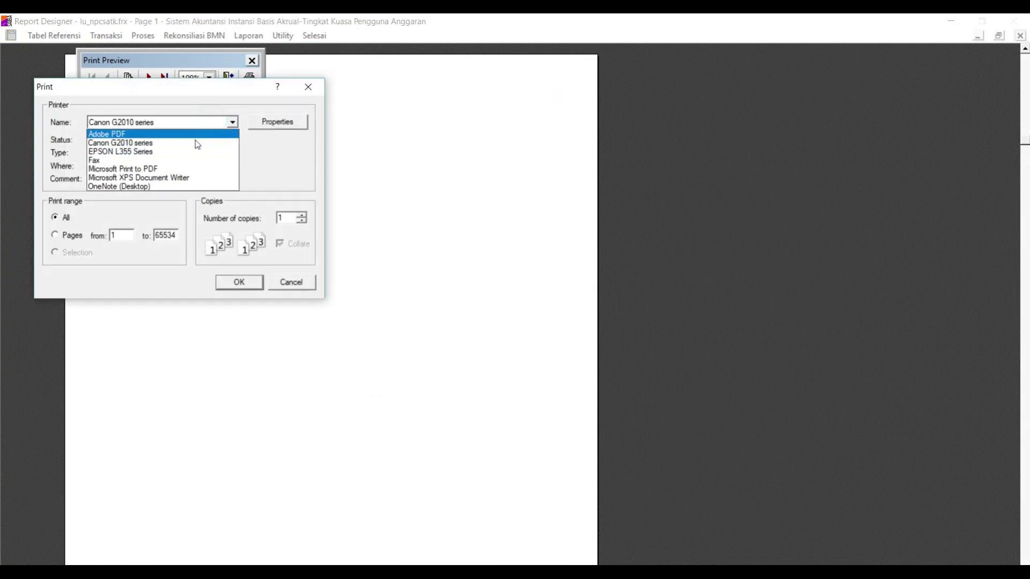
{"action": "left_click", "coordinate": [188, 170]}
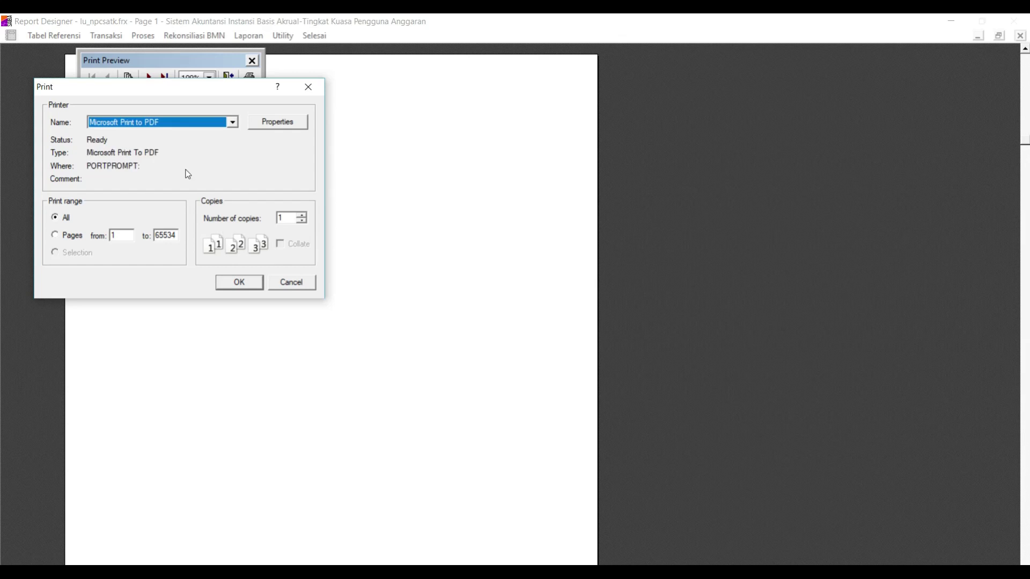
{"action": "left_click", "coordinate": [241, 283]}
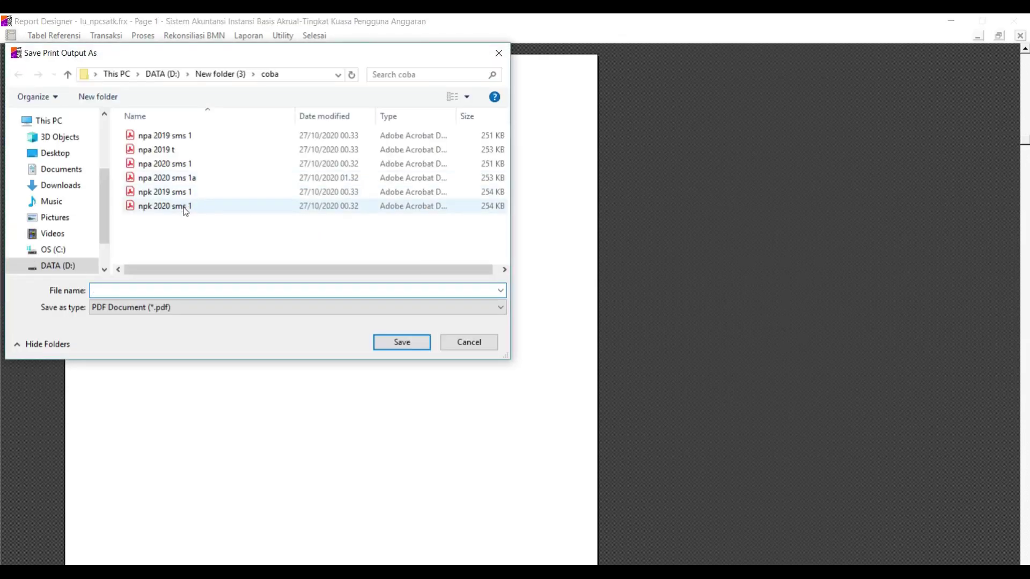
{"action": "left_click", "coordinate": [59, 267]}
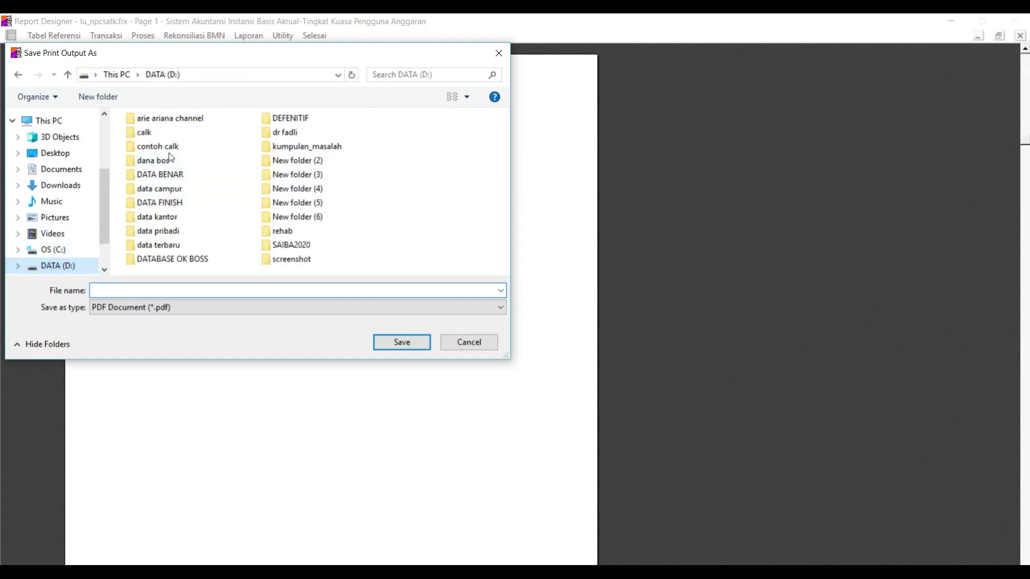
{"action": "double_click", "coordinate": [147, 132]}
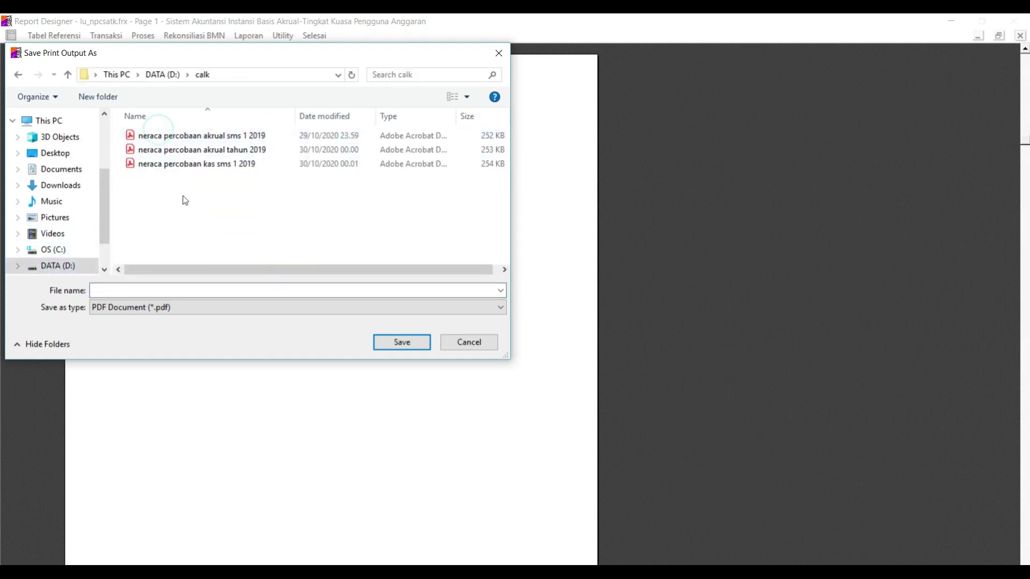
{"action": "left_click", "coordinate": [222, 142]}
{"action": "left_click", "coordinate": [230, 291]}
{"action": "left_click", "coordinate": [239, 290]}
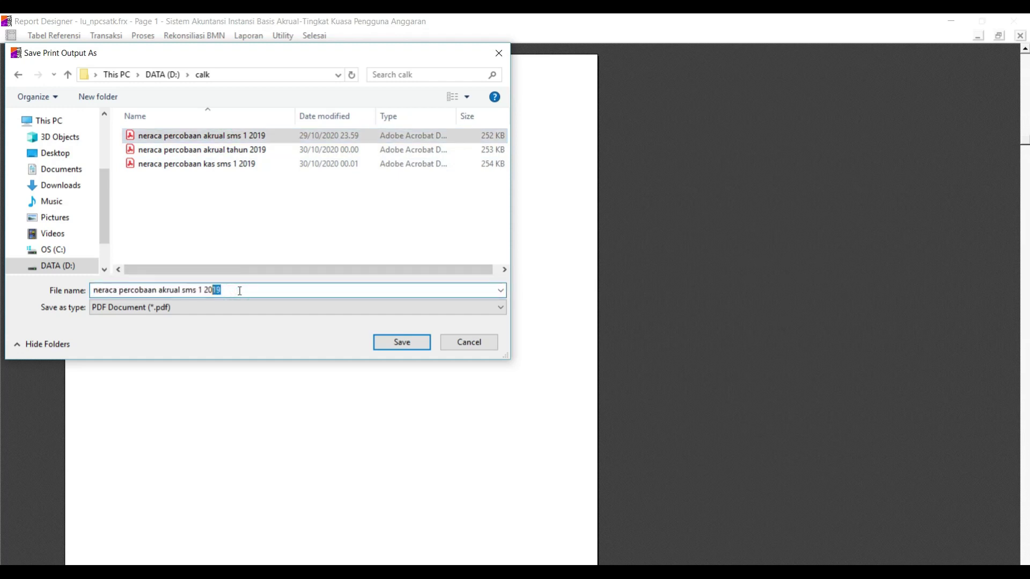
{"action": "type", "text": "20"}
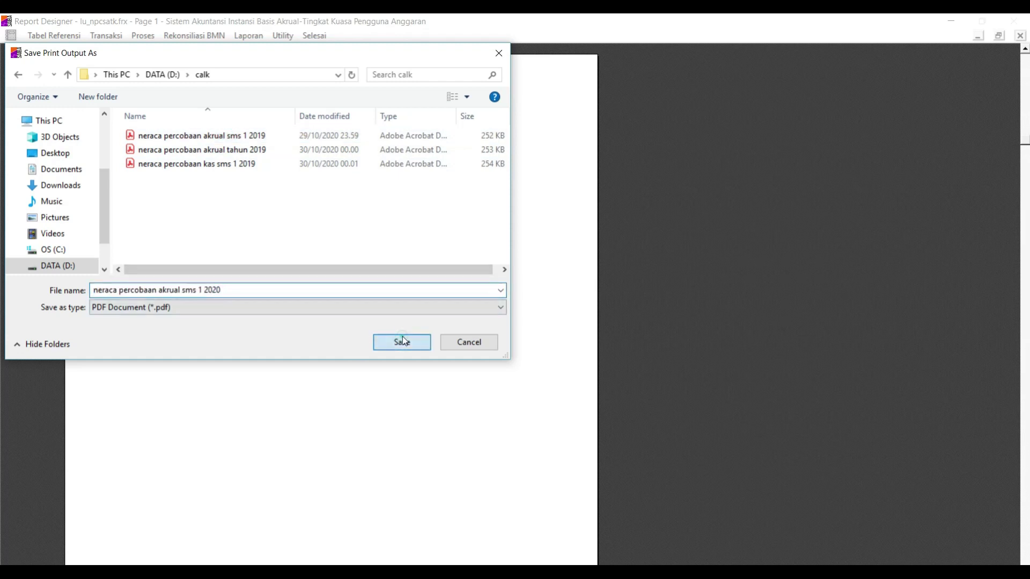
{"action": "left_click", "coordinate": [402, 342]}
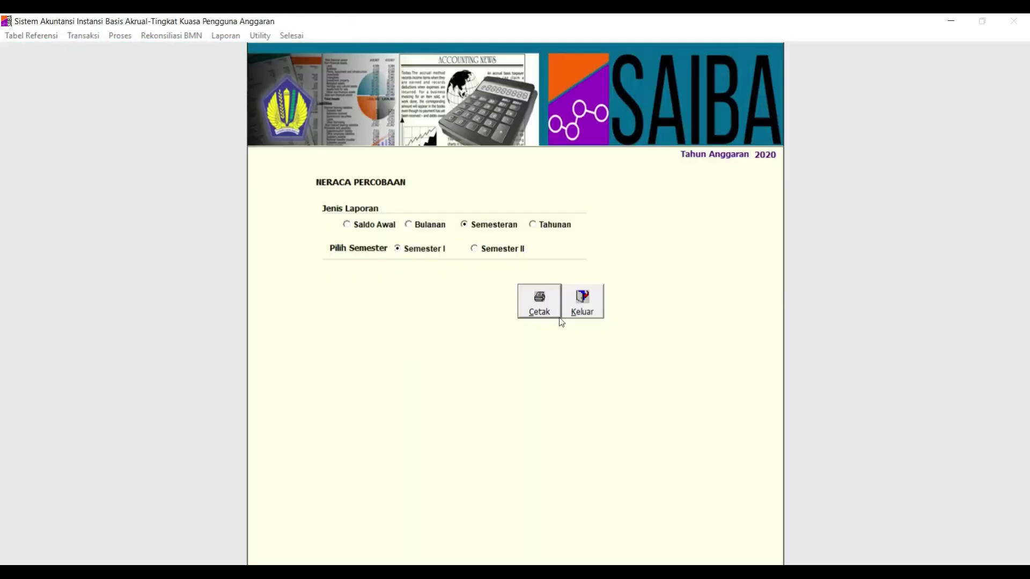
- Close the accrual form and generate the cash-basis trial balance preview for Semester I
{"action": "left_click", "coordinate": [582, 303]}
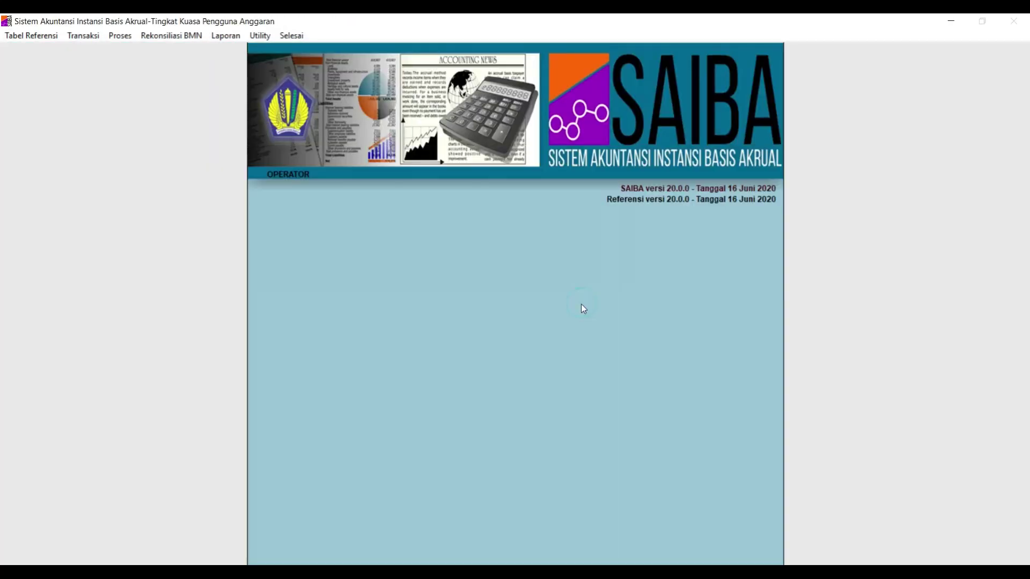
{"action": "left_click", "coordinate": [226, 35]}
{"action": "mouse_move", "coordinate": [303, 63]}
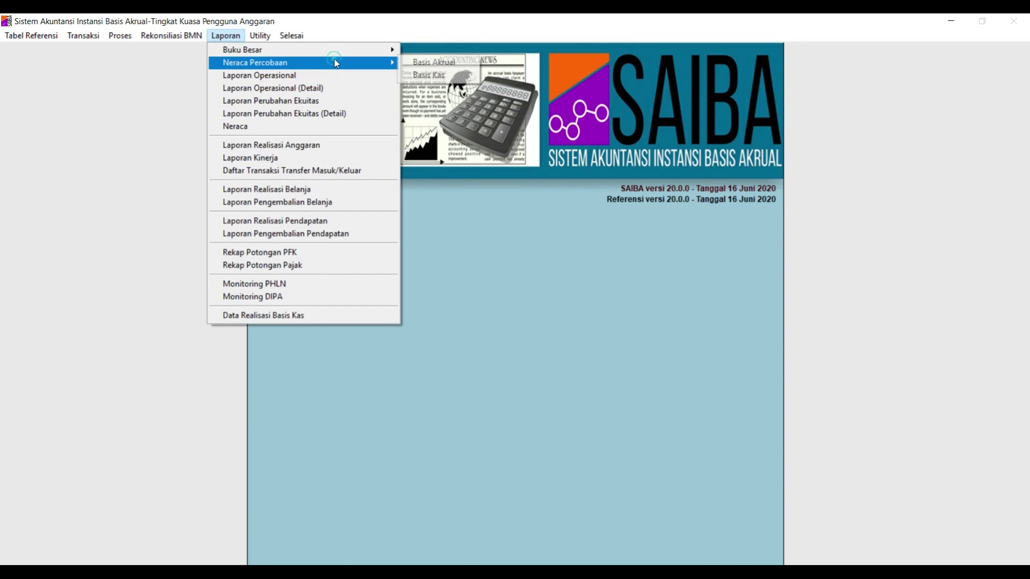
{"action": "left_click", "coordinate": [427, 77]}
{"action": "left_click", "coordinate": [410, 226]}
{"action": "left_click", "coordinate": [538, 298]}
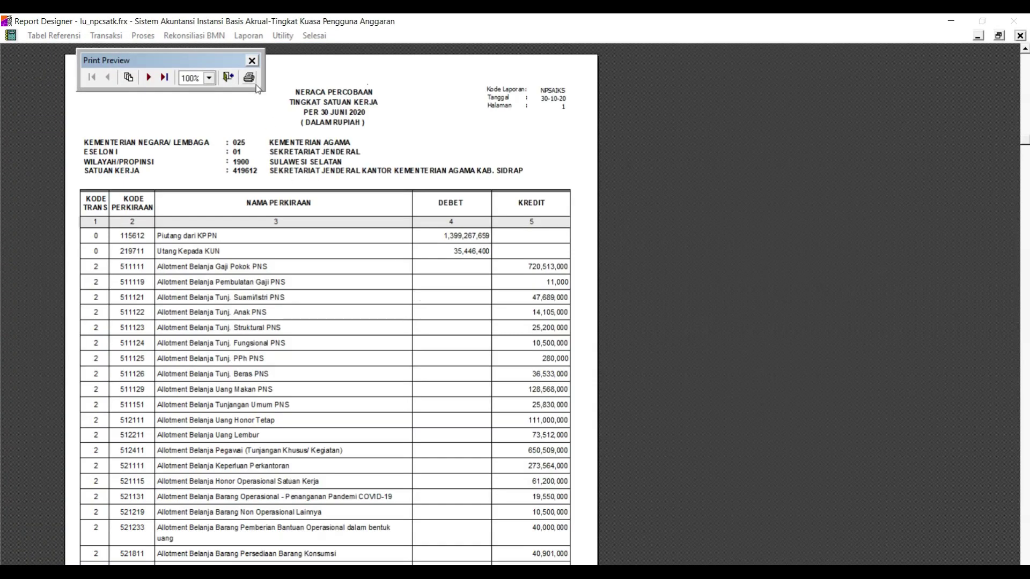
- Print it via Microsoft Print to PDF as 'neraca percobaan kas sms 1 2020', then close the form
{"action": "left_click", "coordinate": [249, 78]}
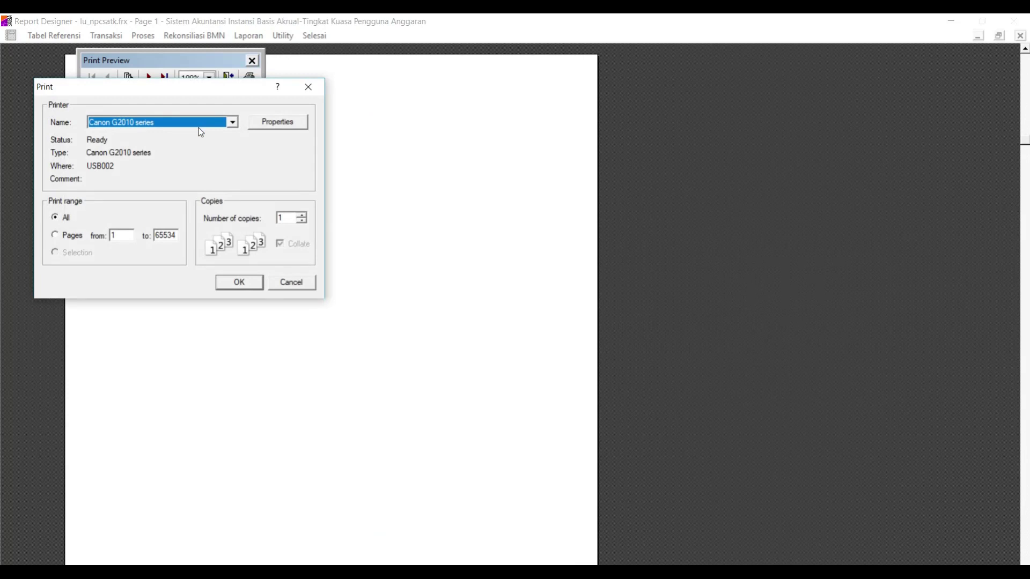
{"action": "left_click", "coordinate": [200, 126]}
{"action": "left_click", "coordinate": [172, 166]}
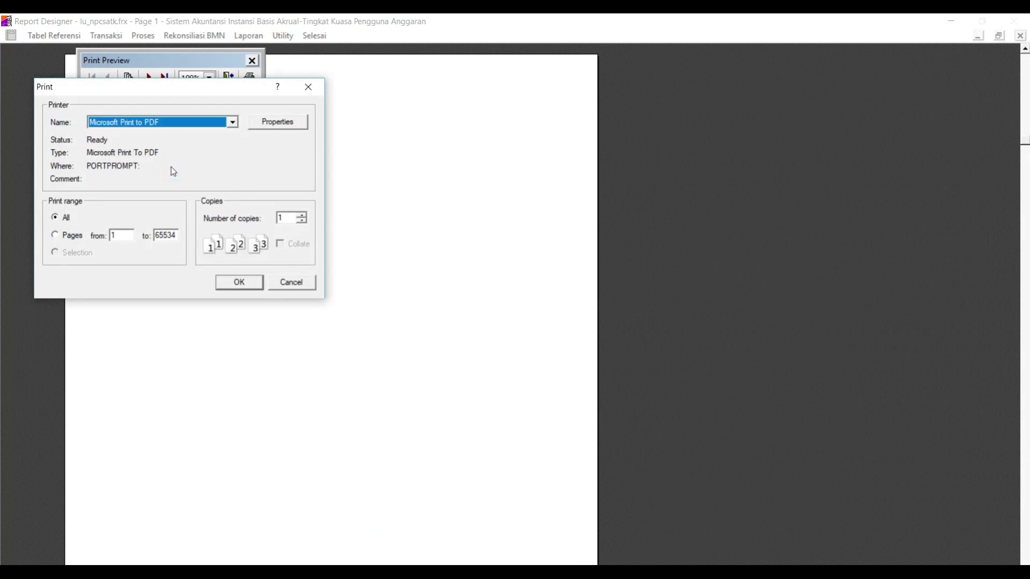
{"action": "left_click", "coordinate": [242, 284]}
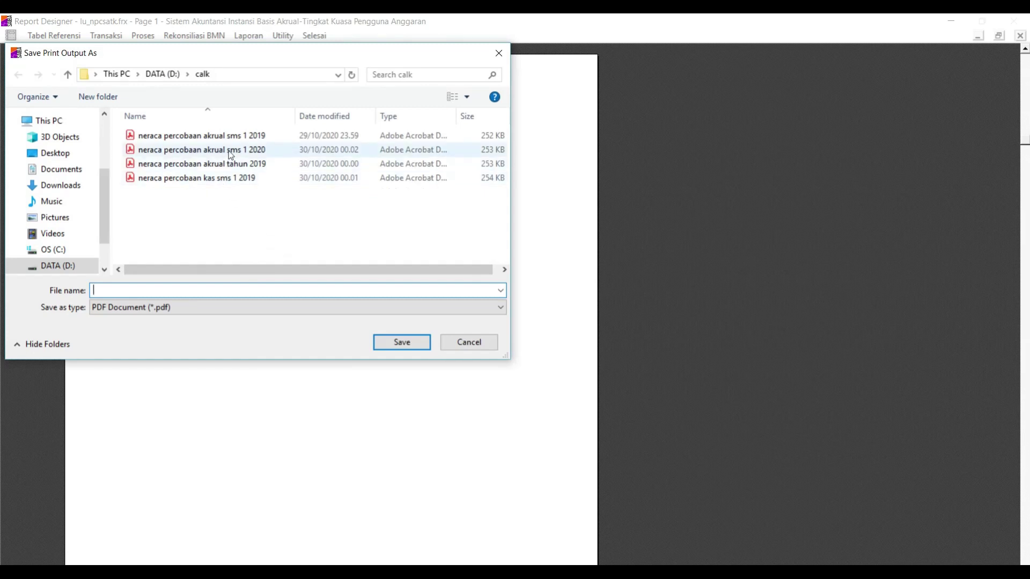
{"action": "left_click", "coordinate": [214, 186]}
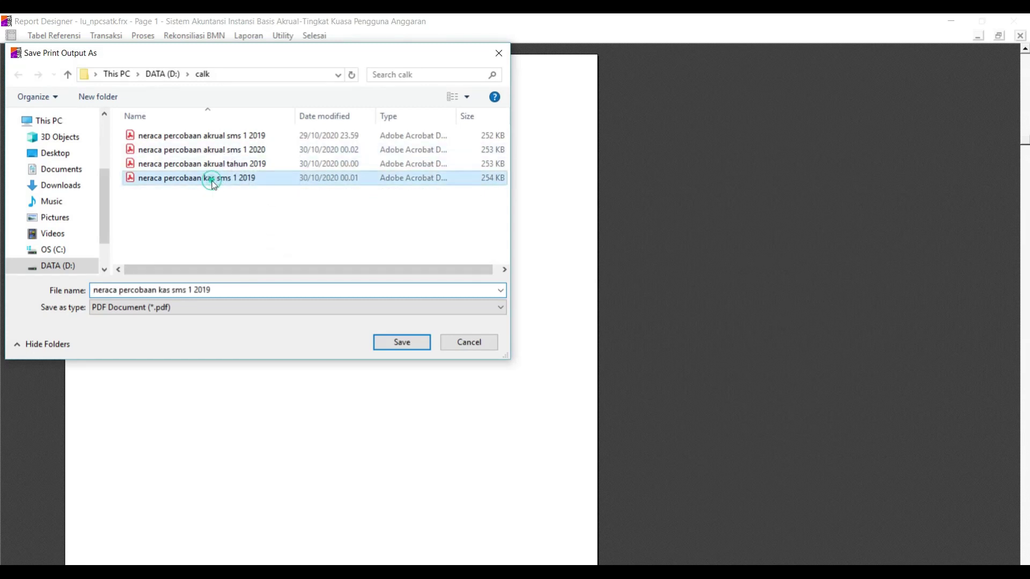
{"action": "left_click", "coordinate": [199, 291]}
{"action": "left_click", "coordinate": [278, 291]}
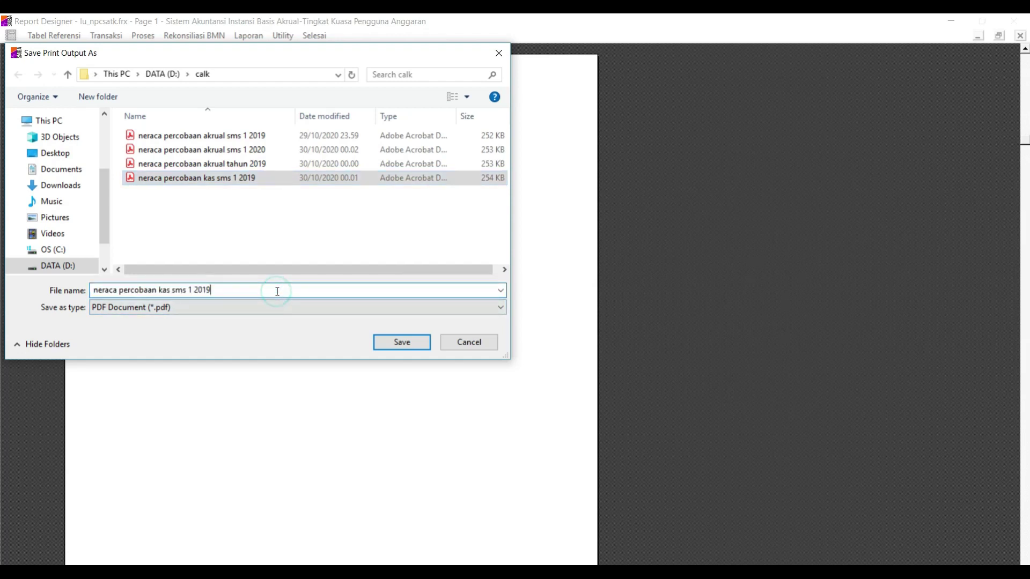
{"action": "type", "text": "20"}
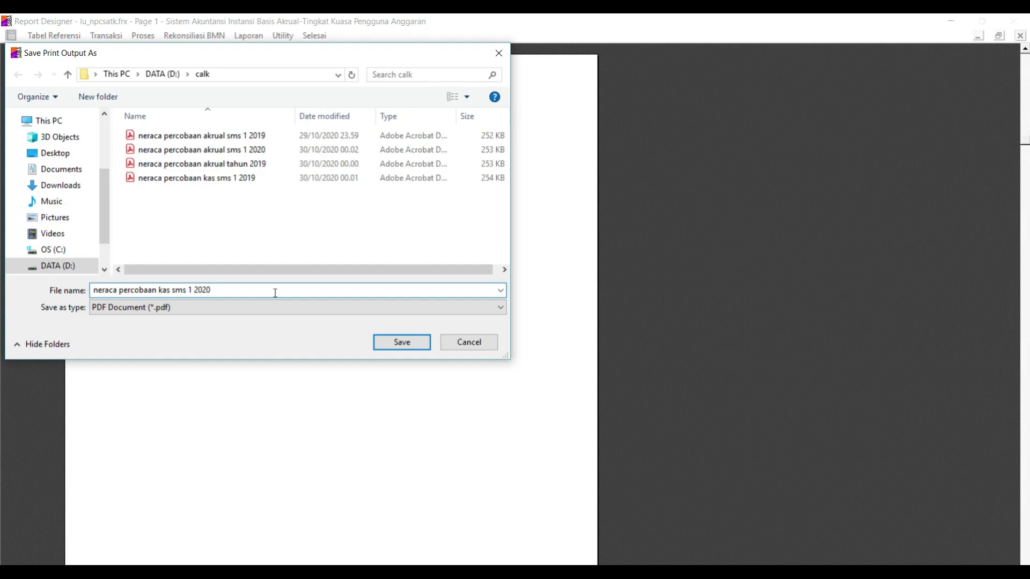
{"action": "left_click", "coordinate": [408, 342]}
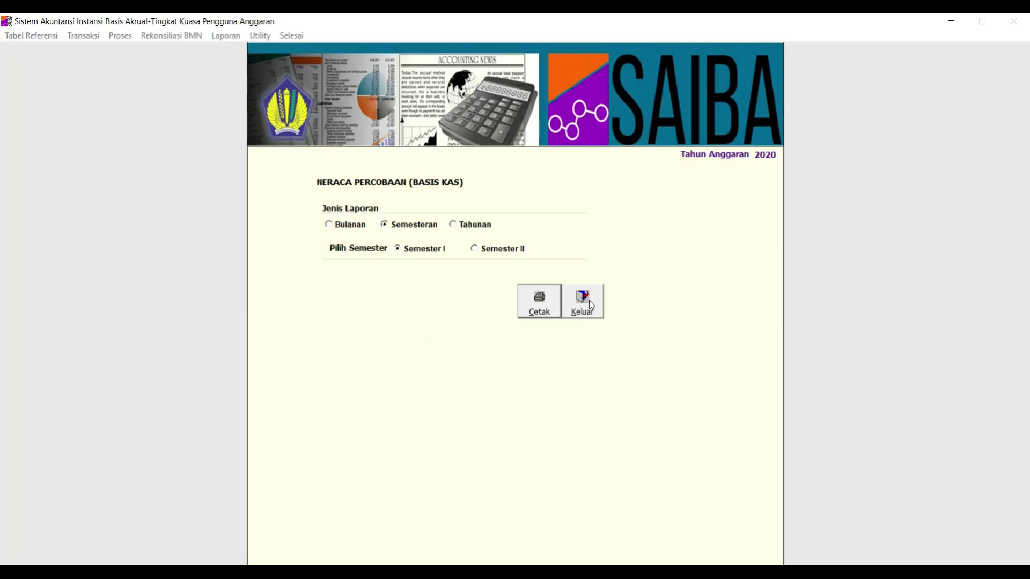
{"action": "left_click", "coordinate": [590, 302]}
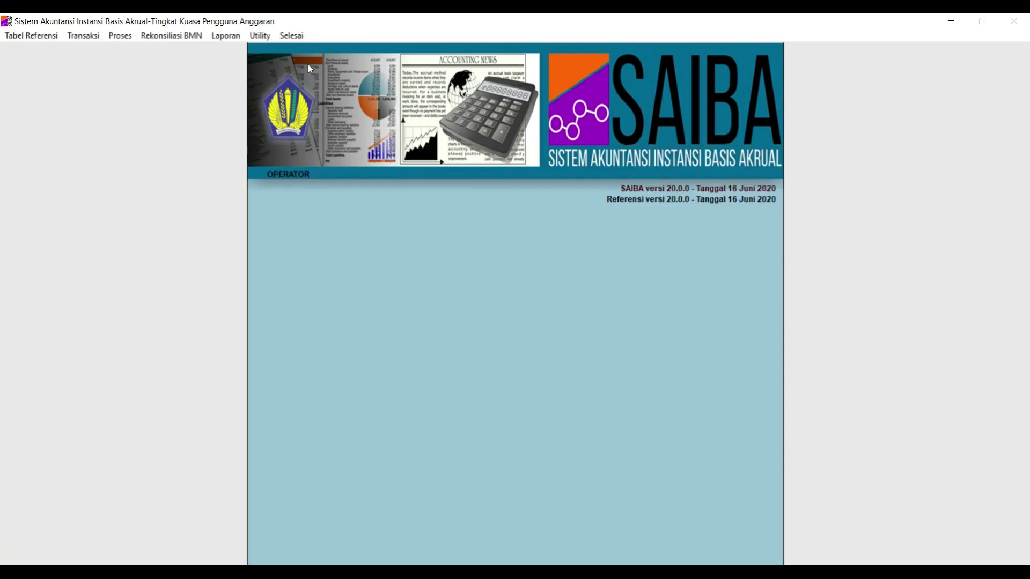
{"action": "left_click", "coordinate": [293, 35]}
- Exit SAIBA, open D:\calk, widen the Name column and select the kas sms 1 2020 PDF
{"action": "left_click", "coordinate": [302, 63]}
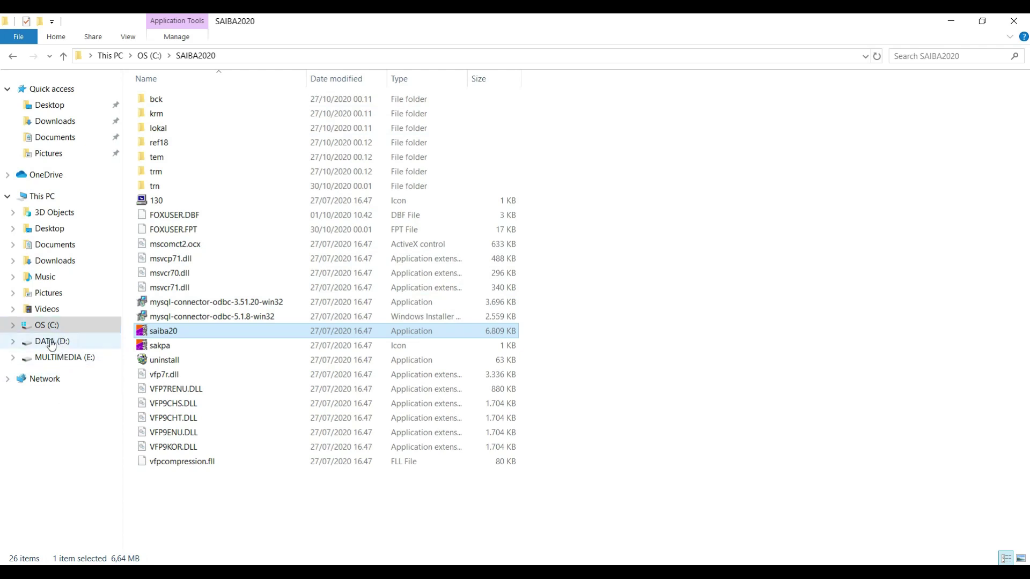
{"action": "left_click", "coordinate": [52, 343]}
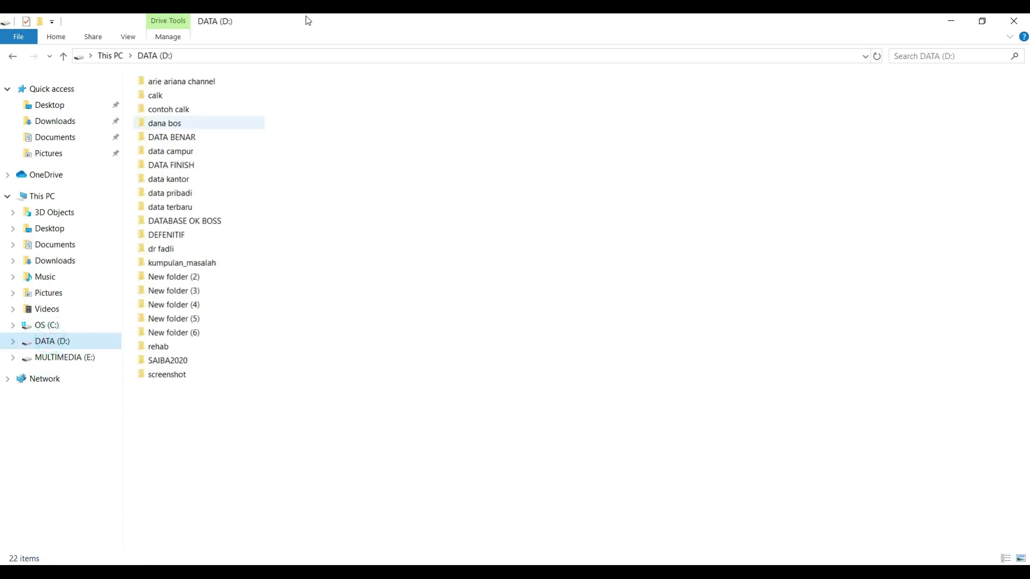
{"action": "double_click", "coordinate": [161, 95]}
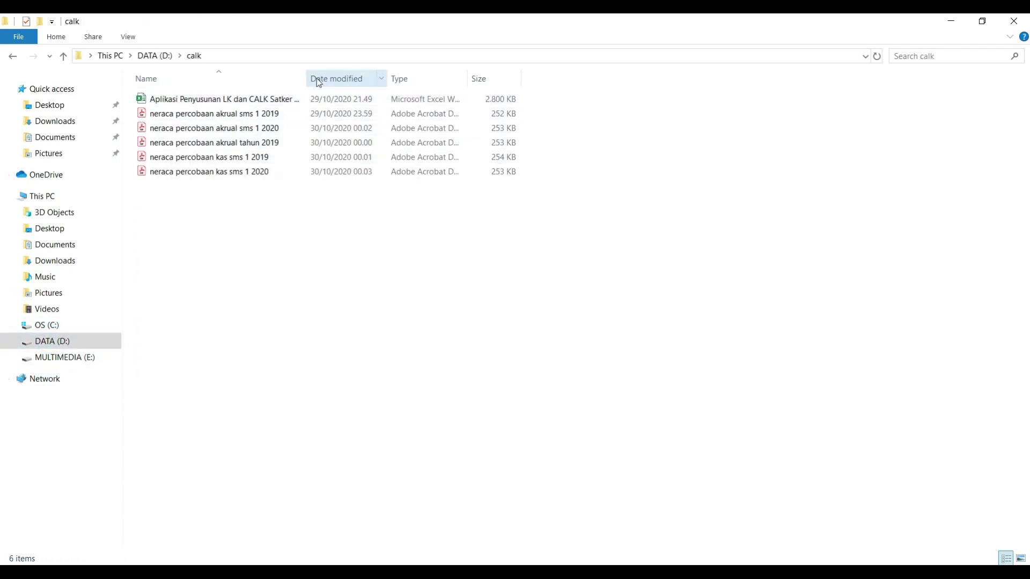
{"action": "left_click_drag", "start_coordinate": [307, 76], "coordinate": [391, 70]}
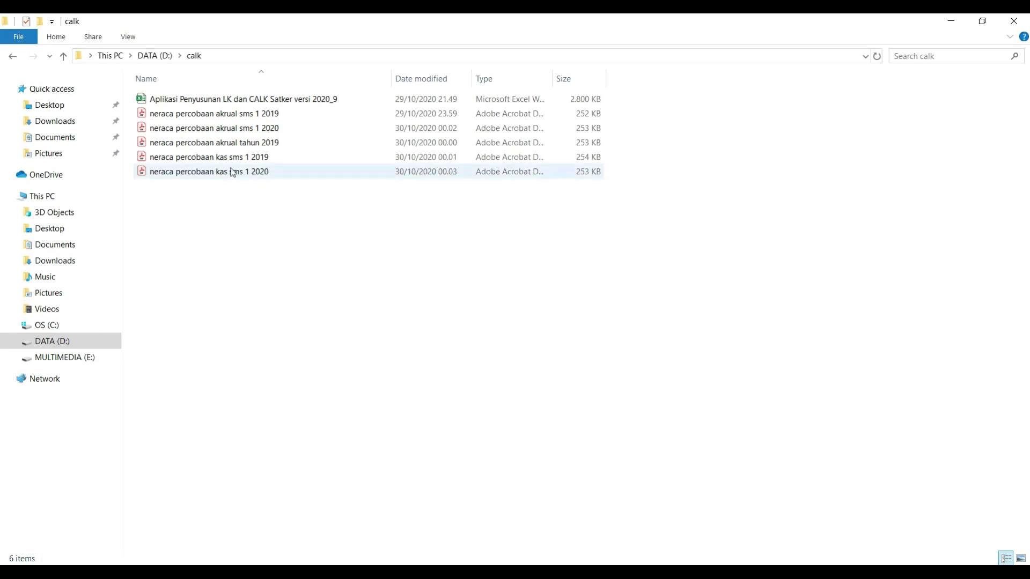
{"action": "left_click", "coordinate": [272, 174]}
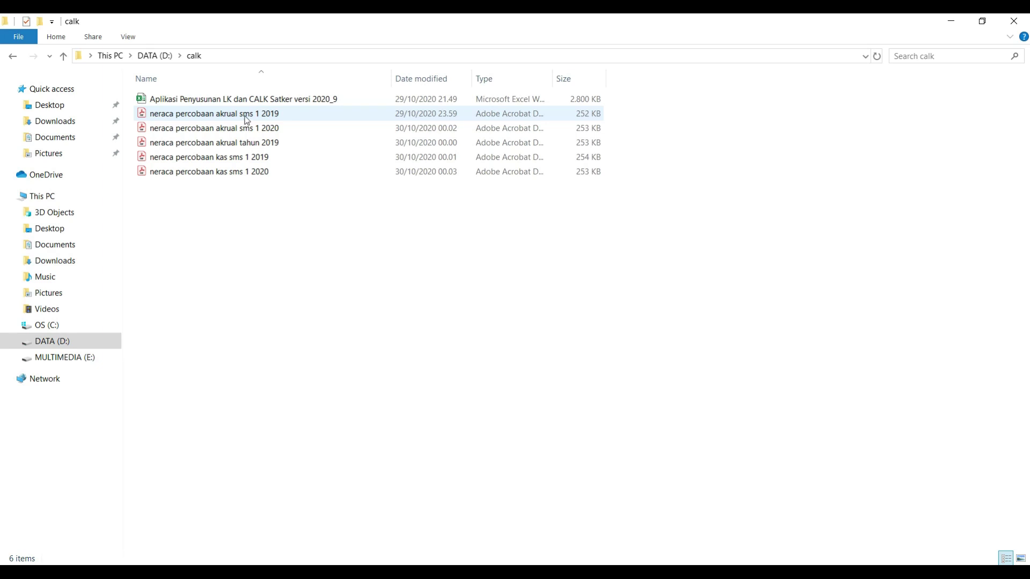
- Open the neraca percobaan akrual sms 1 2019 PDF in Acrobat and scroll through it
{"action": "double_click", "coordinate": [246, 119]}
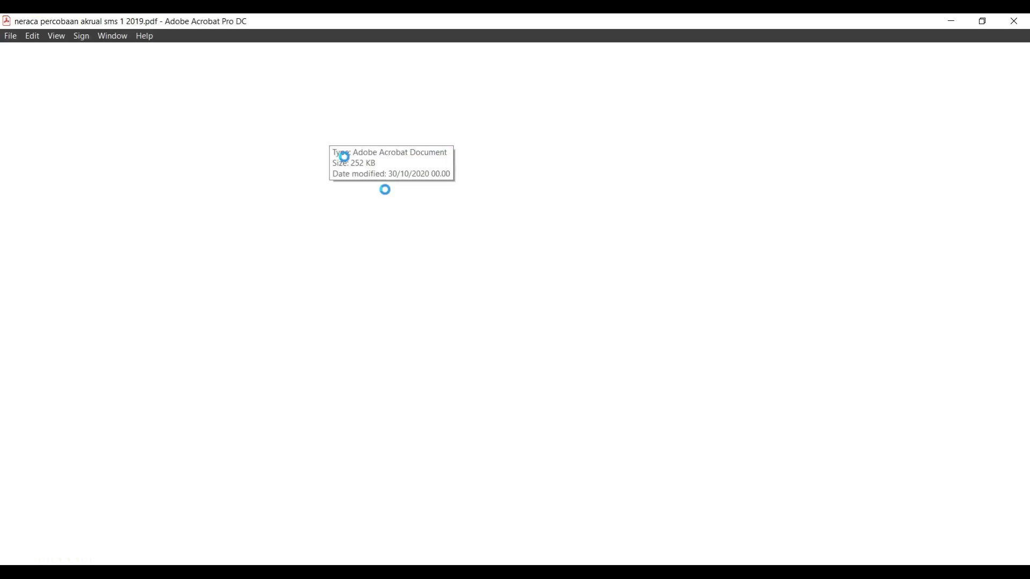
{"action": "scroll", "coordinate": [505, 215], "scroll_direction": "down", "scroll_amount": 3}
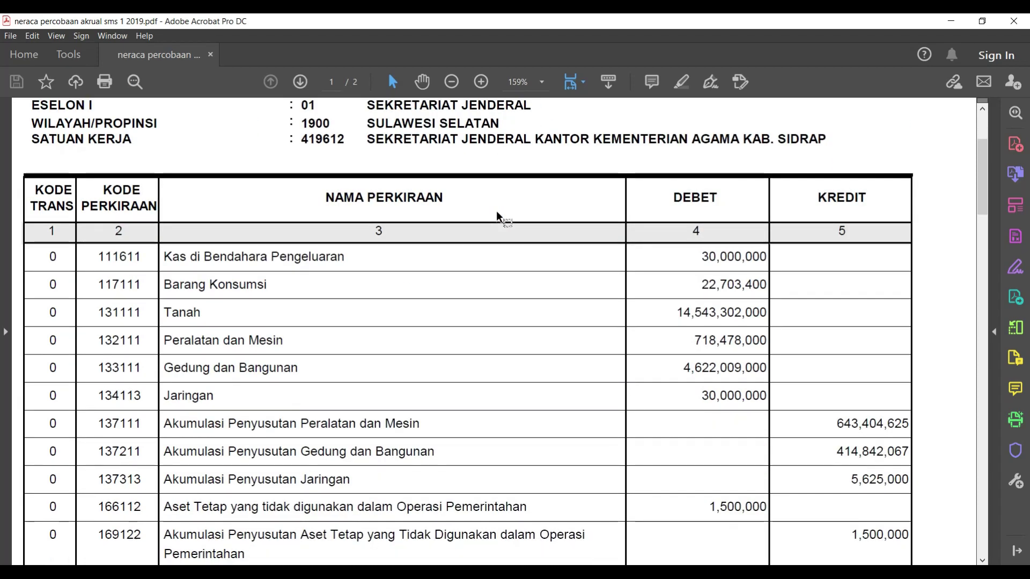
{"action": "scroll", "coordinate": [498, 216], "scroll_direction": "down", "scroll_amount": 2, "text": "ctrl"}
{"action": "scroll", "coordinate": [497, 215], "scroll_direction": "down", "scroll_amount": 3}
{"action": "scroll", "coordinate": [498, 216], "scroll_direction": "down", "scroll_amount": 2}
{"action": "scroll", "coordinate": [498, 216], "scroll_direction": "up", "scroll_amount": 2}
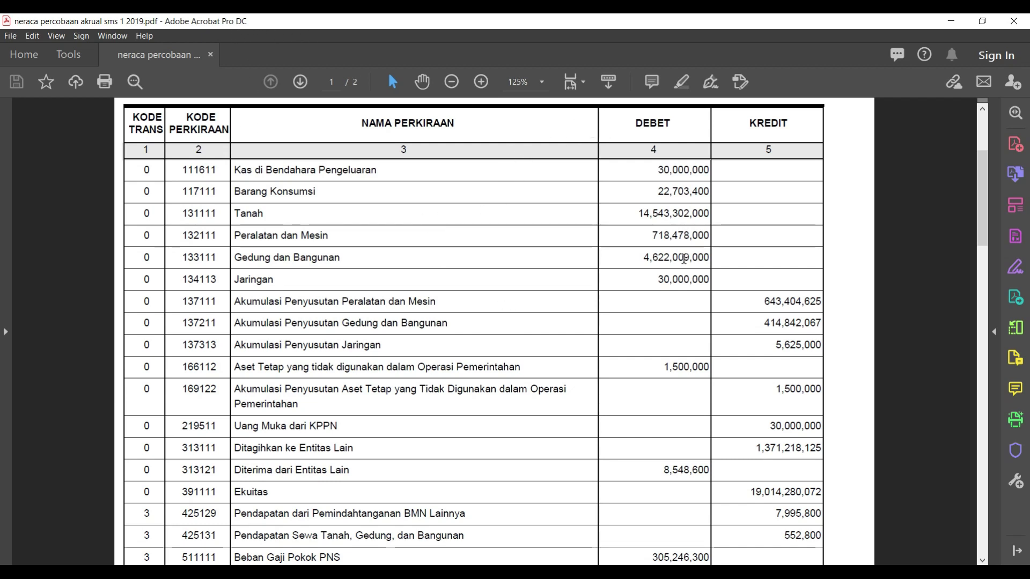
- Export the PDF as a Microsoft Excel Workbook saved in the calk folder
{"action": "left_click", "coordinate": [1017, 299]}
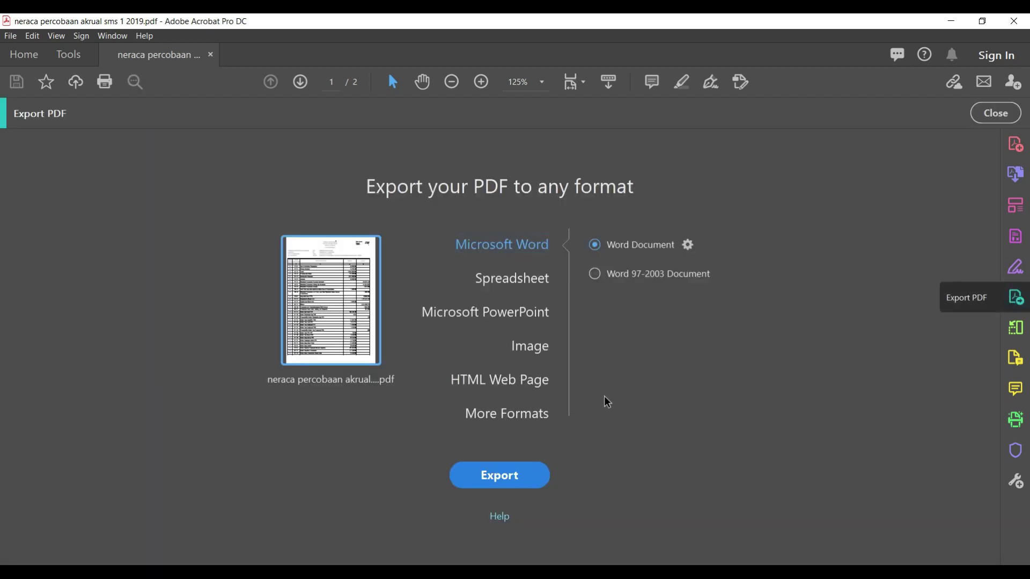
{"action": "left_click", "coordinate": [534, 288]}
{"action": "left_click", "coordinate": [636, 248]}
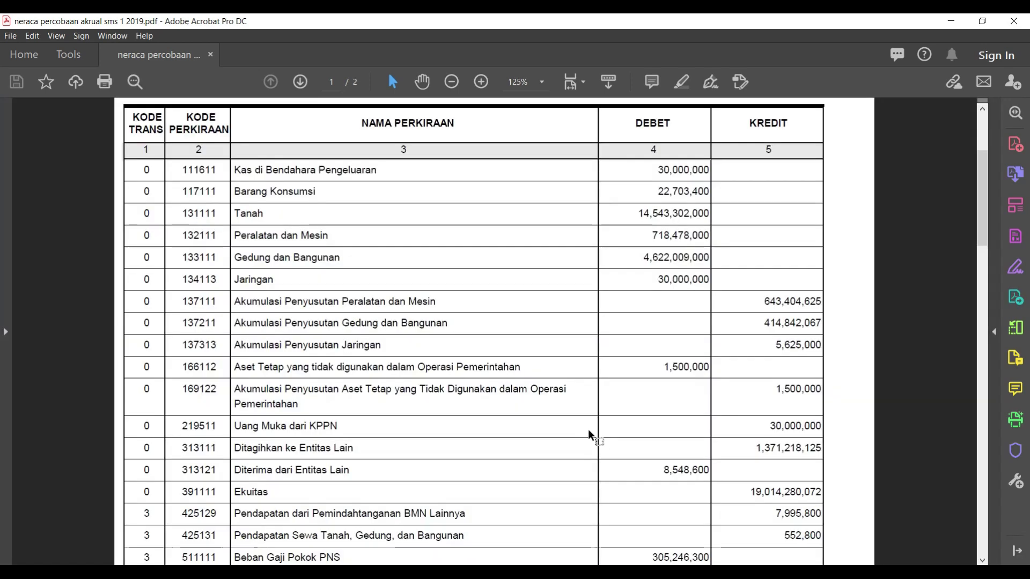
{"action": "left_click", "coordinate": [1016, 304]}
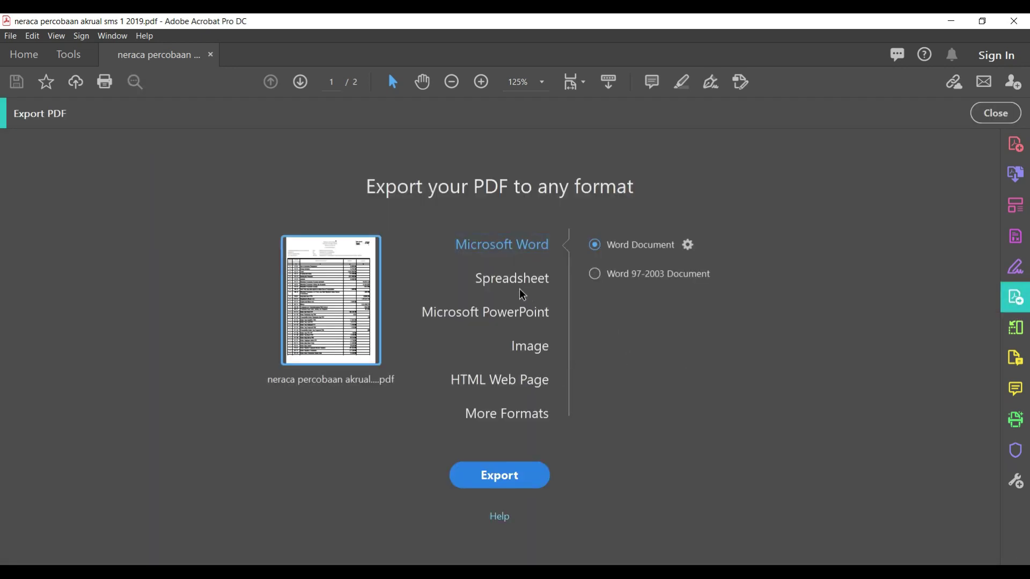
{"action": "left_click", "coordinate": [521, 284]}
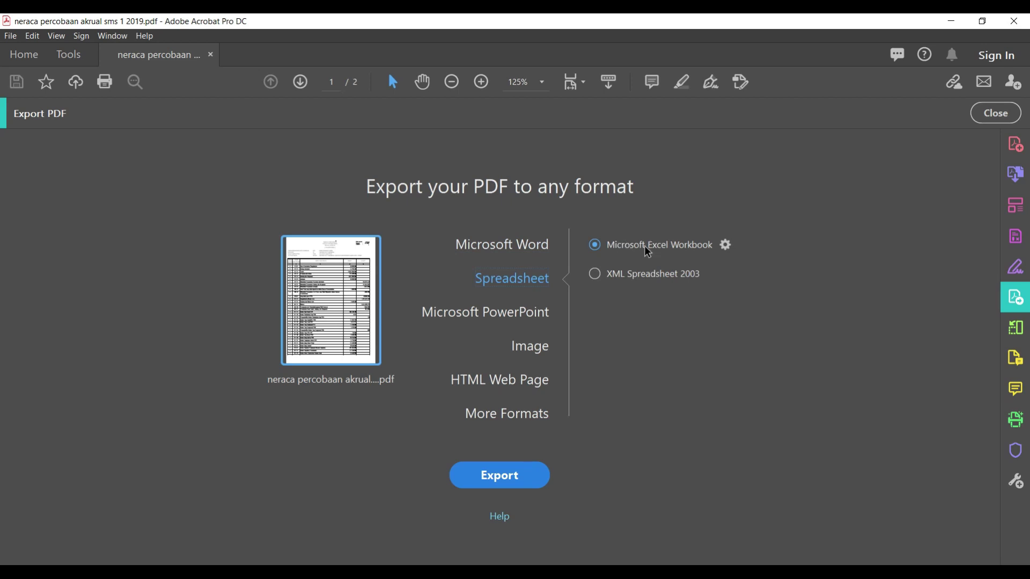
{"action": "left_click", "coordinate": [502, 482]}
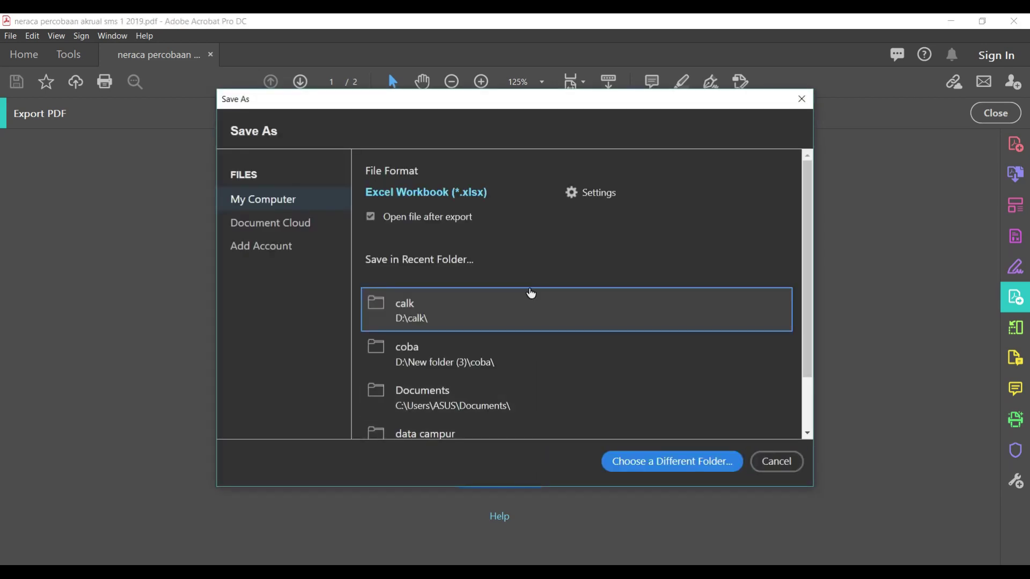
{"action": "left_click", "coordinate": [497, 325]}
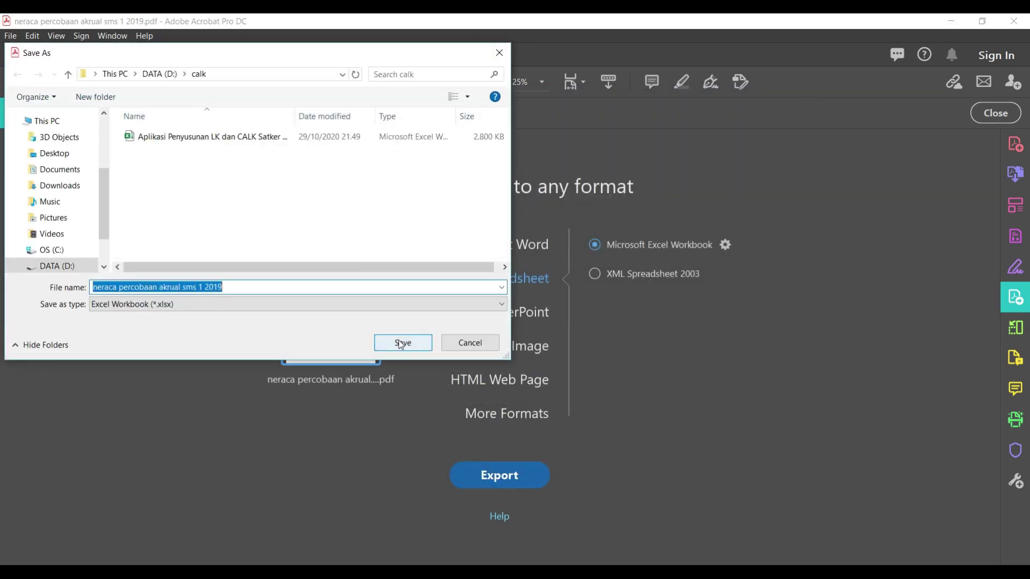
{"action": "left_click", "coordinate": [407, 349]}
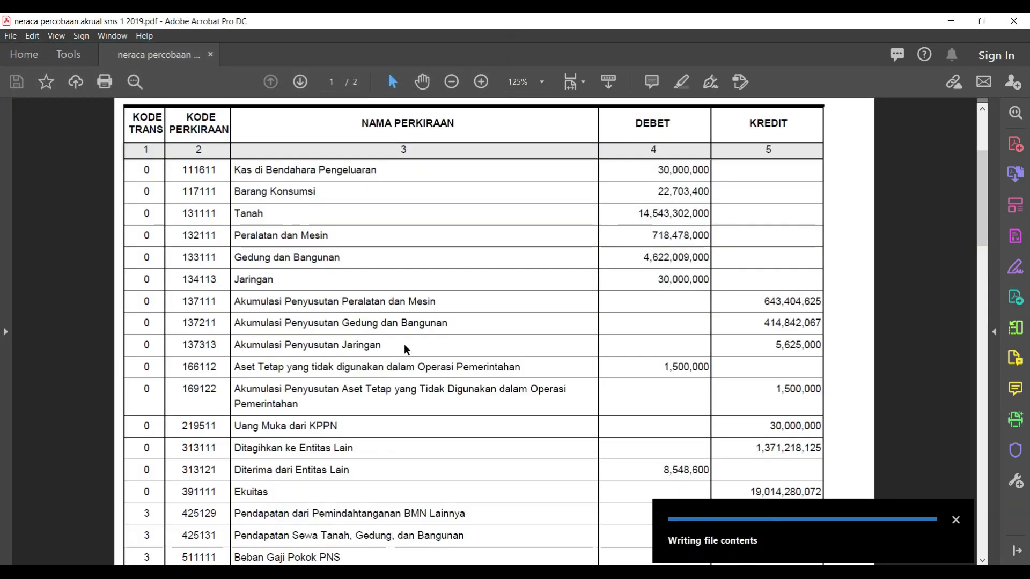
- Check the exported workbook's C7 and D5 entries and debit range D3:D10, then return to the PDF
{"action": "key", "text": "alt+Tab"}
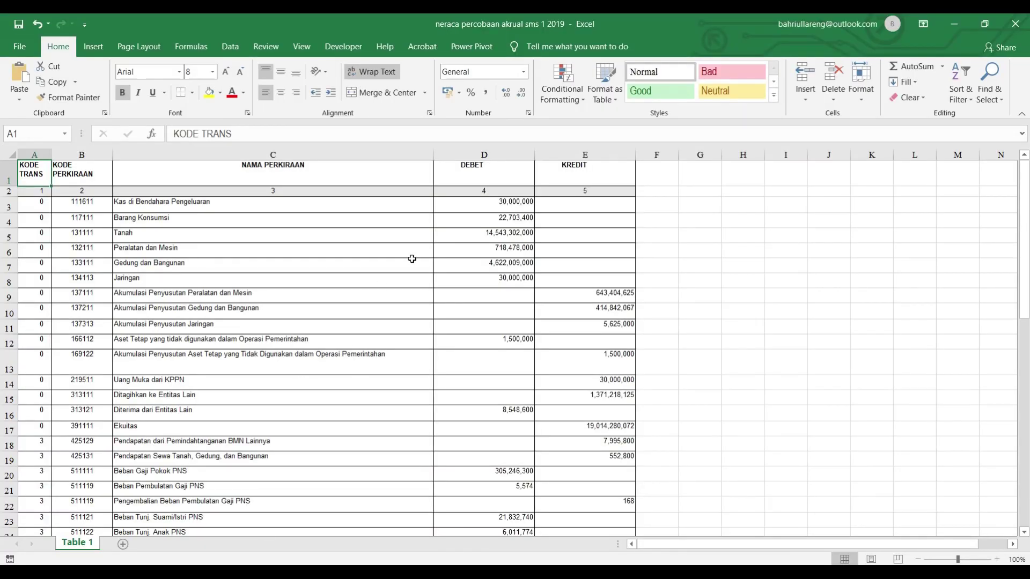
{"action": "left_click", "coordinate": [293, 259]}
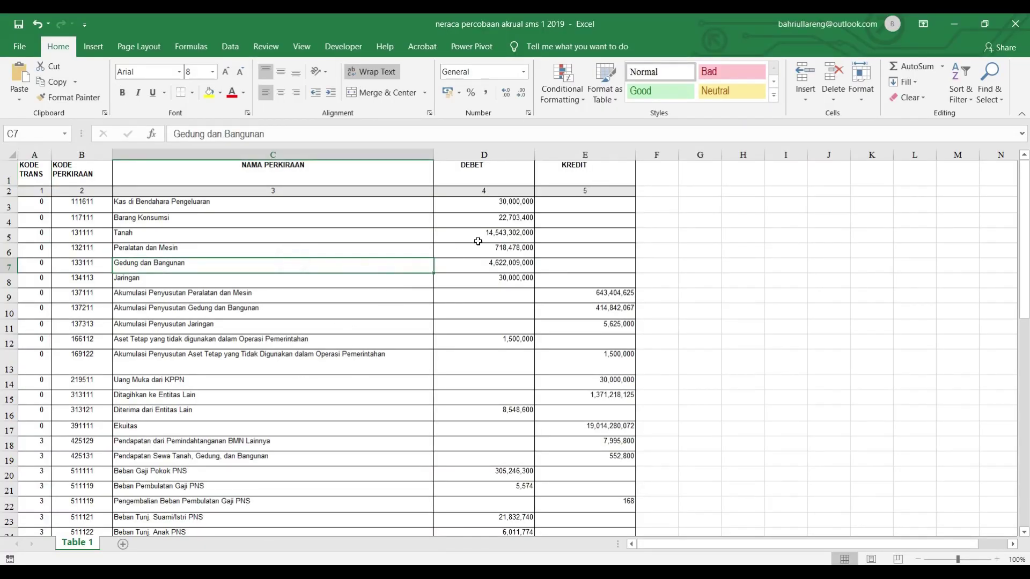
{"action": "left_click", "coordinate": [516, 239]}
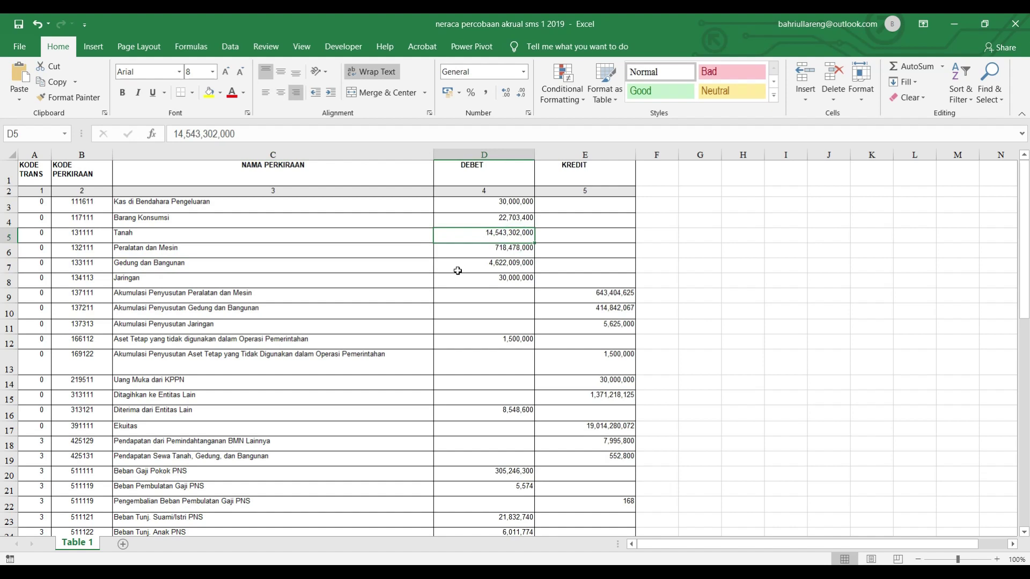
{"action": "scroll", "coordinate": [535, 244], "scroll_direction": "down", "scroll_amount": 1}
{"action": "scroll", "coordinate": [515, 239], "scroll_direction": "up", "scroll_amount": 1}
{"action": "left_click_drag", "start_coordinate": [523, 203], "coordinate": [508, 311]}
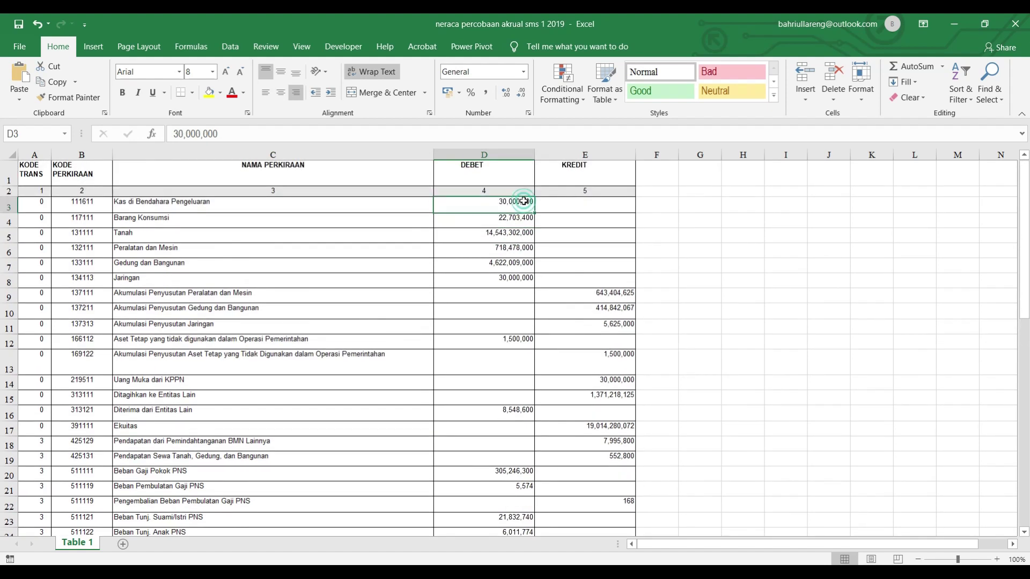
{"action": "left_click", "coordinate": [557, 249]}
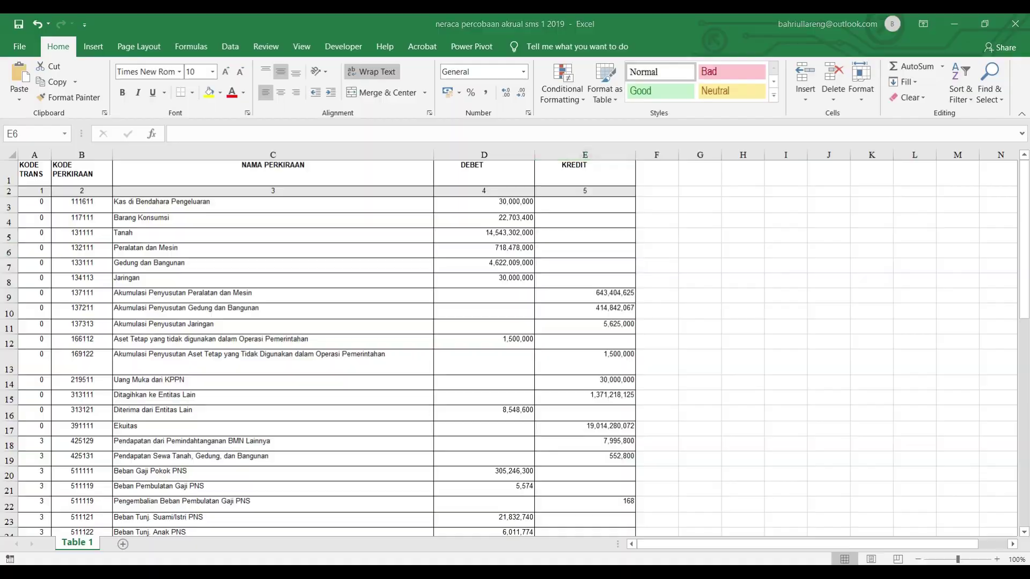
{"action": "key", "text": "alt+Tab"}
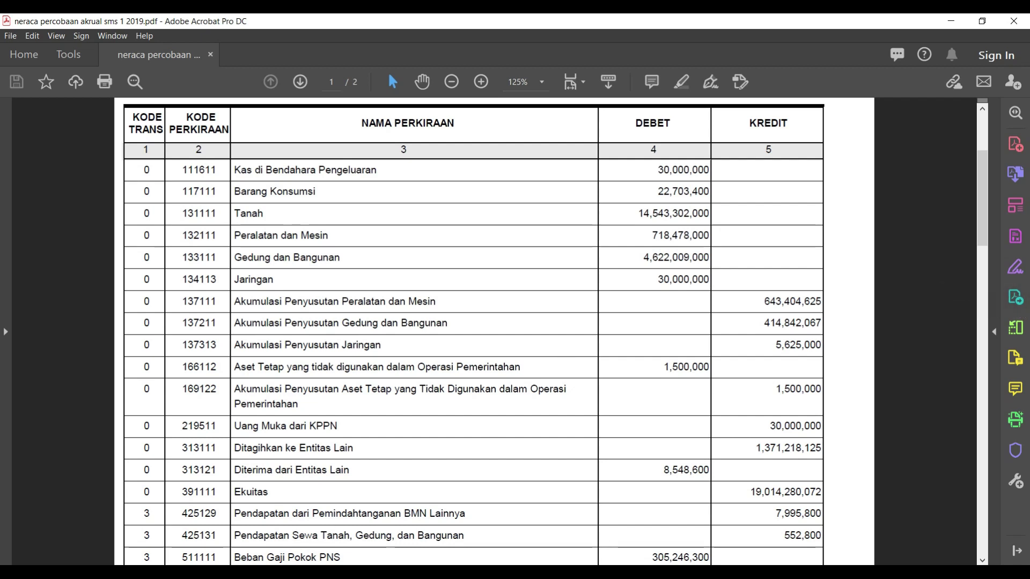
- Google 'pdf to excel' in a new Chrome tab and open Smallpdf's converter page
{"action": "left_click", "coordinate": [123, 526]}
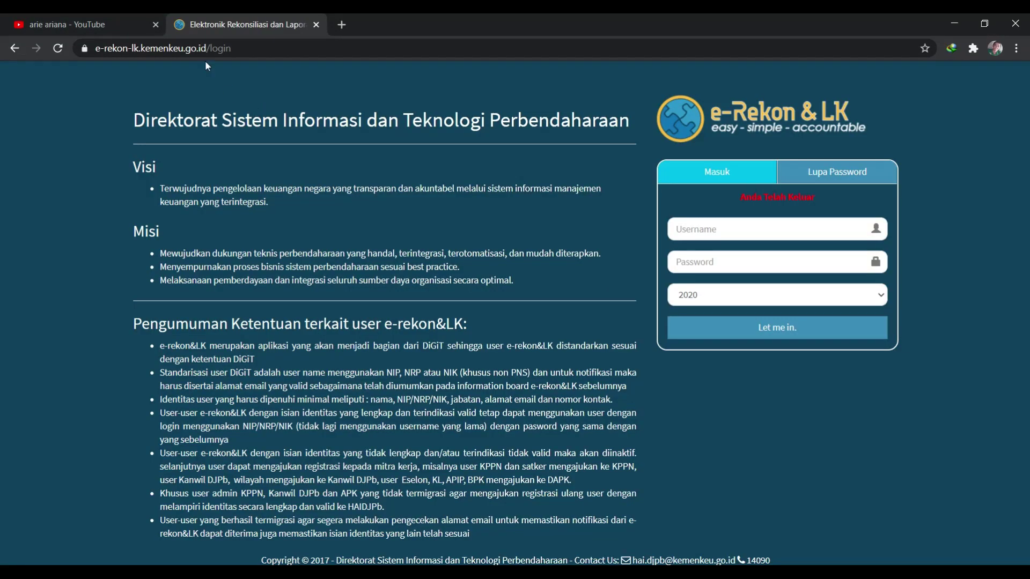
{"action": "left_click", "coordinate": [104, 24]}
{"action": "left_click", "coordinate": [341, 26]}
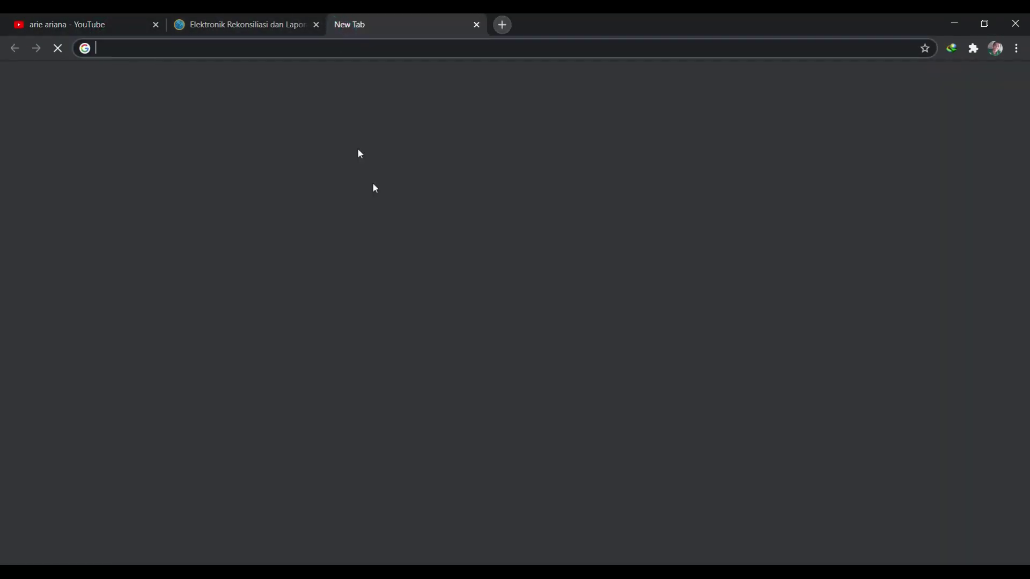
{"action": "left_click", "coordinate": [448, 274]}
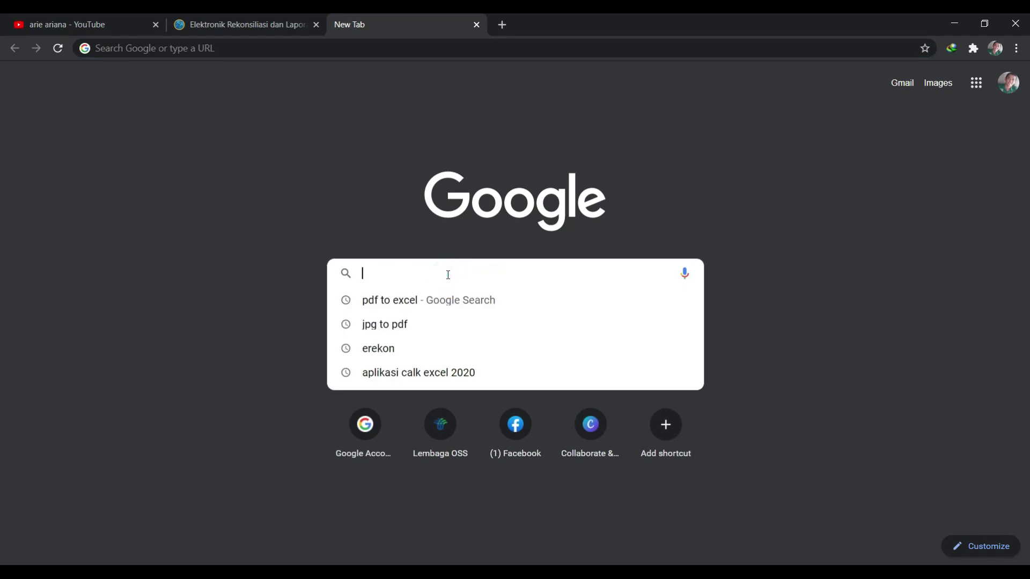
{"action": "mouse_move", "coordinate": [389, 300]}
{"action": "left_click", "coordinate": [423, 302]}
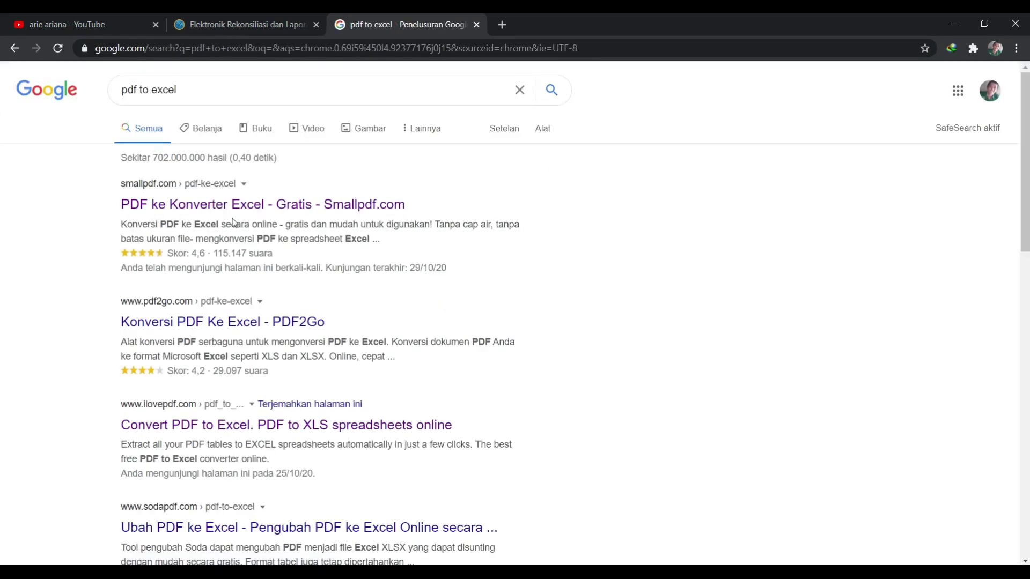
{"action": "left_click", "coordinate": [240, 208]}
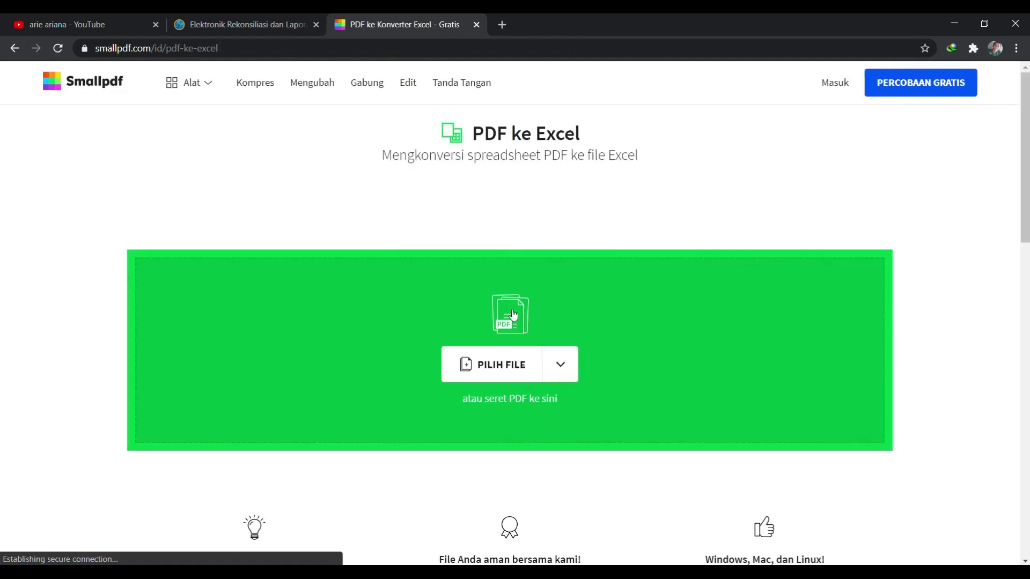
- Upload neraca percobaan akrual sms 1 2019 to Smallpdf, convert it to Excel, download and open it
{"action": "left_click", "coordinate": [513, 354]}
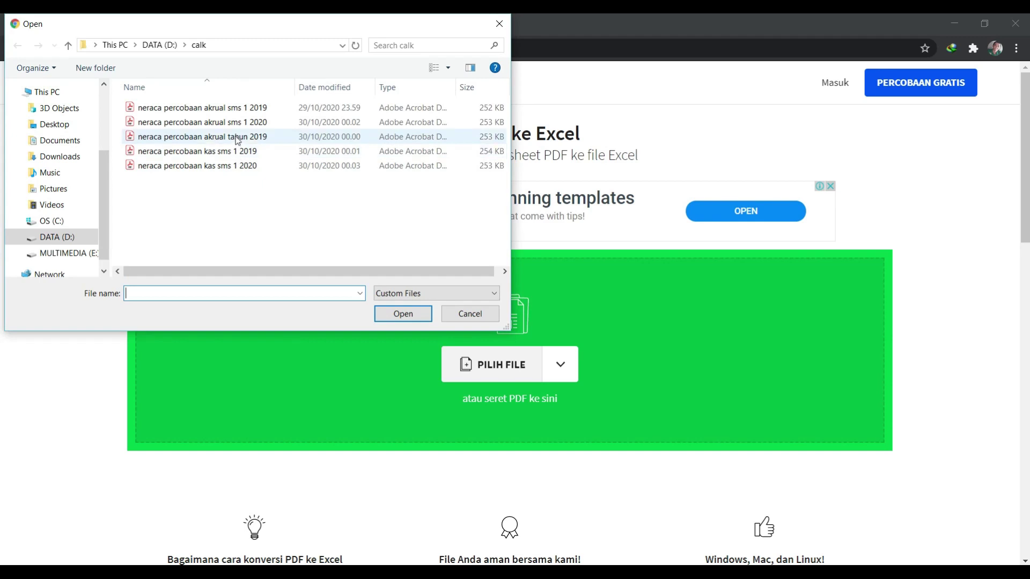
{"action": "left_click", "coordinate": [234, 107]}
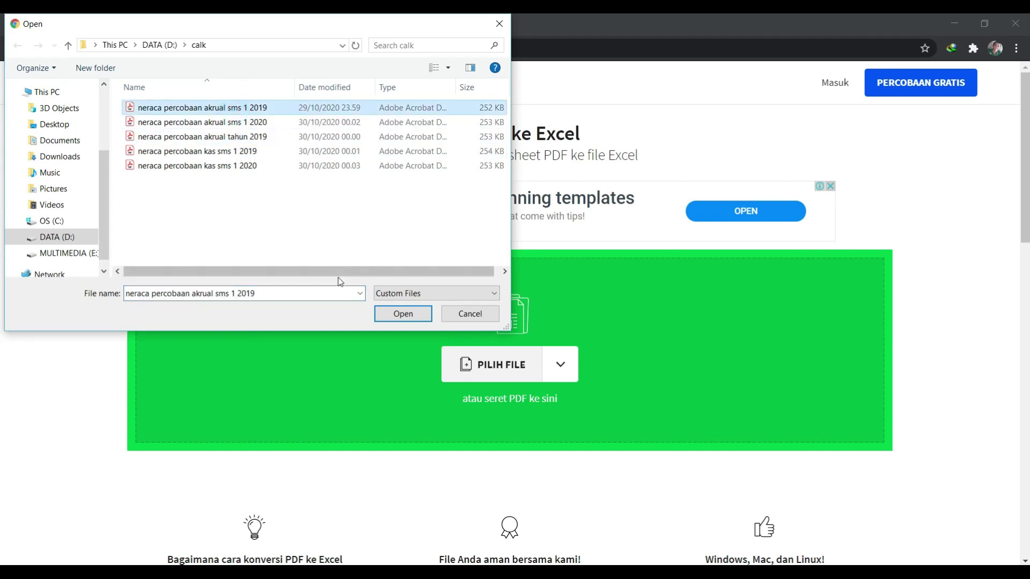
{"action": "left_click", "coordinate": [377, 310]}
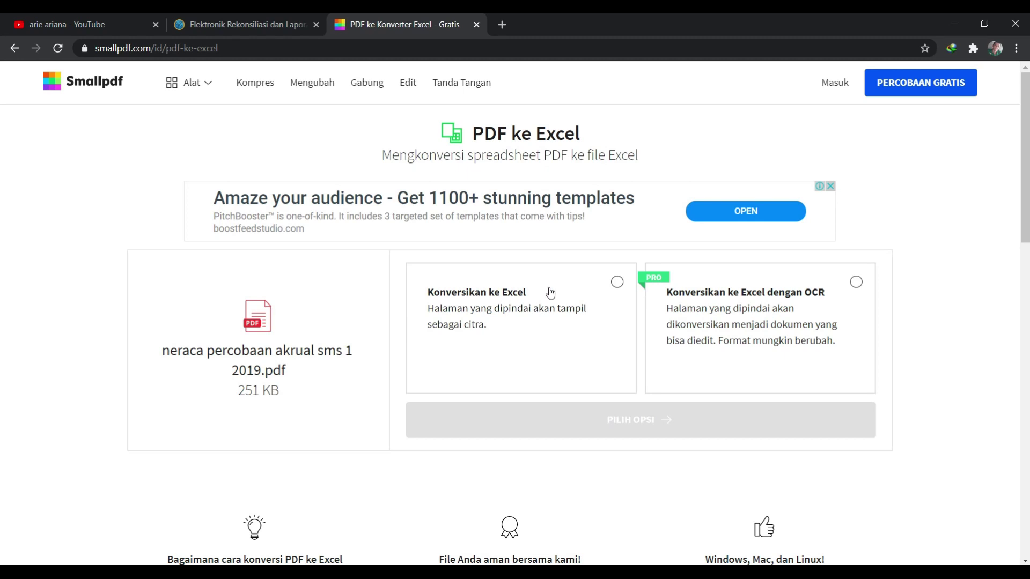
{"action": "left_click", "coordinate": [550, 292]}
{"action": "left_click", "coordinate": [600, 422]}
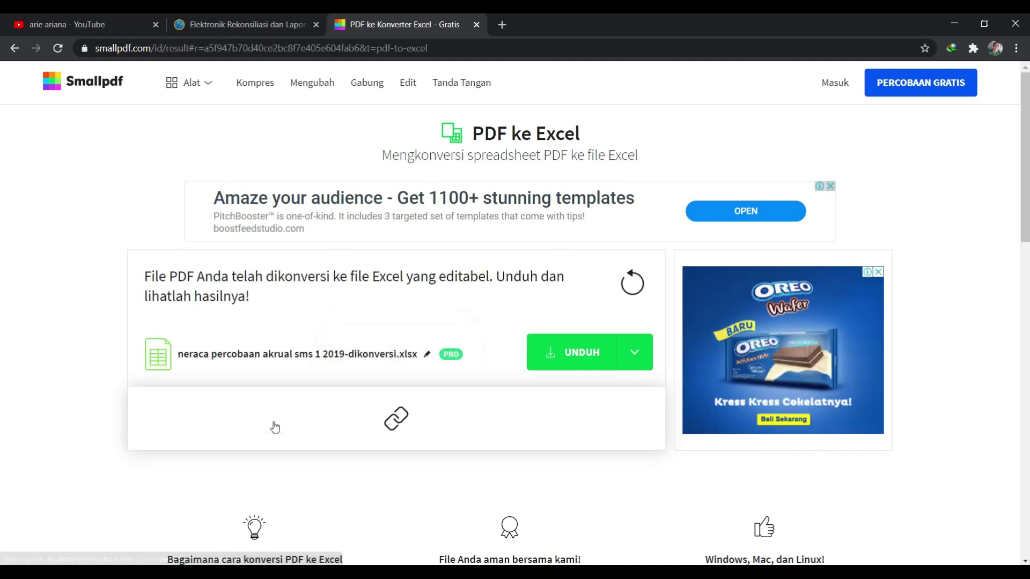
{"action": "left_click", "coordinate": [563, 355]}
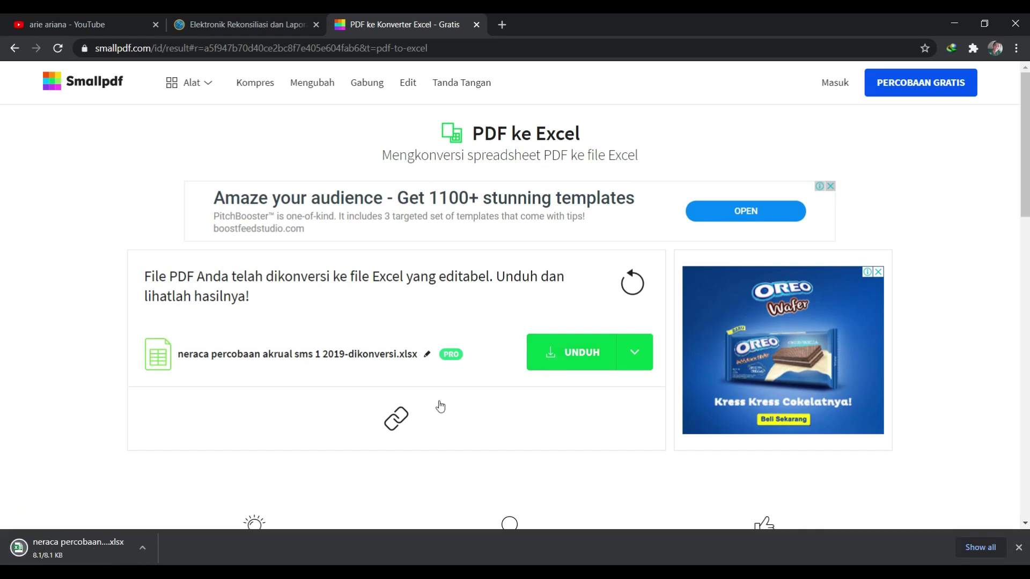
{"action": "left_click", "coordinate": [69, 549]}
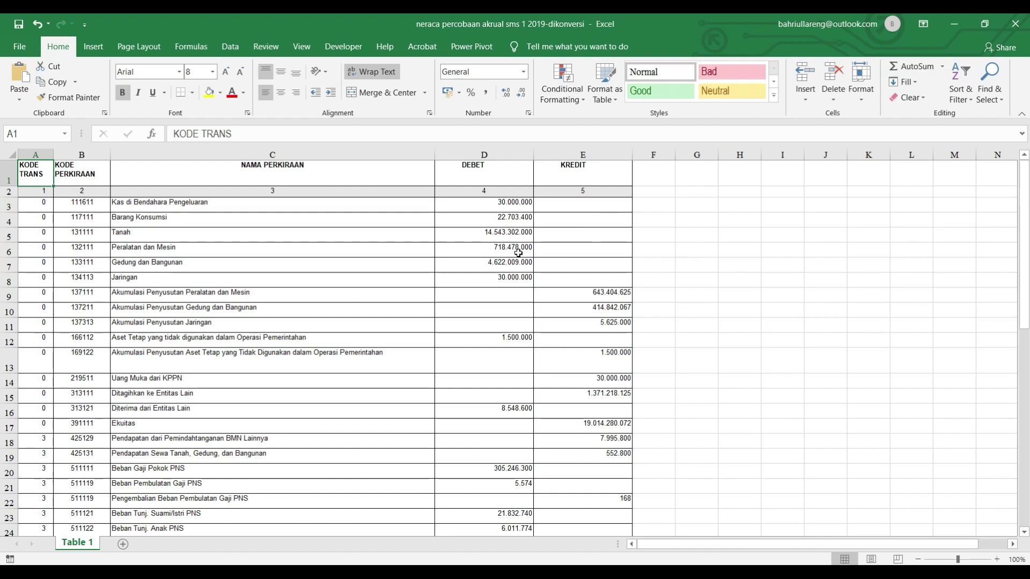
- Verify D3 holds 30000000 and D3:E13 sums to 21.033.364.092 in the converted sheet
{"action": "scroll", "coordinate": [511, 298], "scroll_direction": "down", "scroll_amount": 3}
{"action": "scroll", "coordinate": [511, 299], "scroll_direction": "down", "scroll_amount": 1}
{"action": "scroll", "coordinate": [511, 299], "scroll_direction": "down", "scroll_amount": 4}
{"action": "scroll", "coordinate": [511, 300], "scroll_direction": "up", "scroll_amount": 4}
{"action": "scroll", "coordinate": [512, 299], "scroll_direction": "up", "scroll_amount": 4}
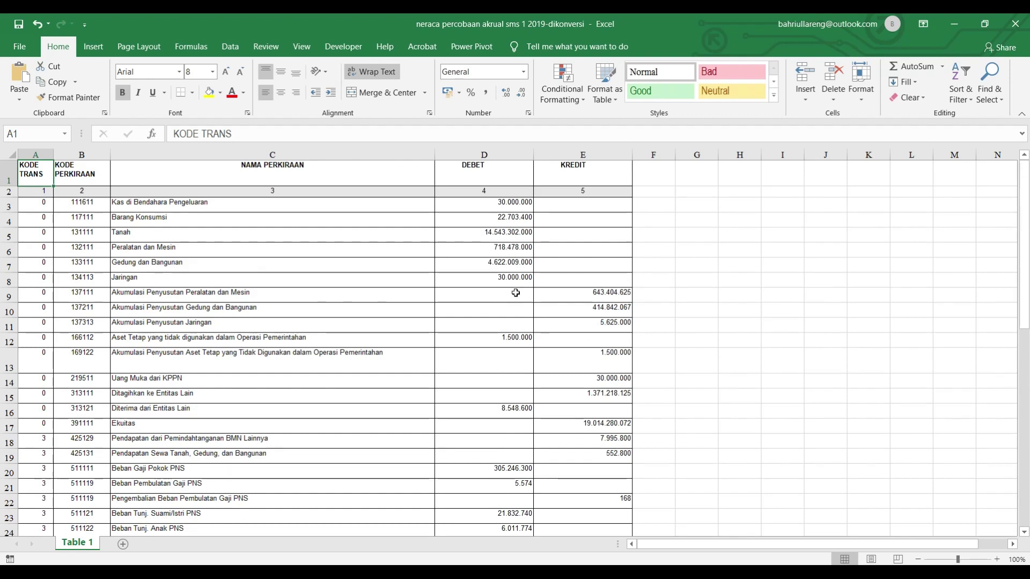
{"action": "left_click", "coordinate": [520, 205]}
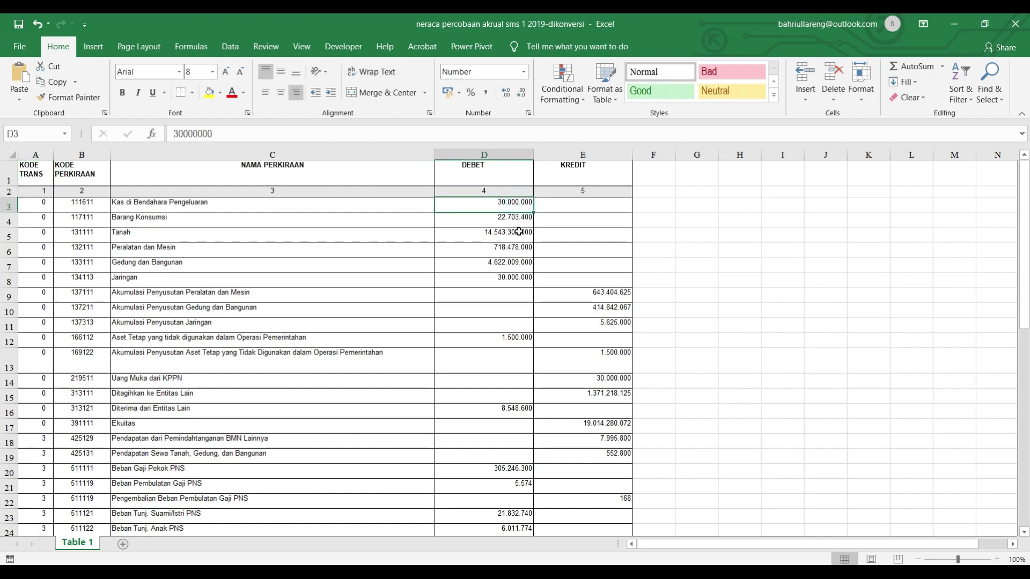
{"action": "scroll", "coordinate": [583, 284], "scroll_direction": "up", "scroll_amount": 3, "text": "ctrl"}
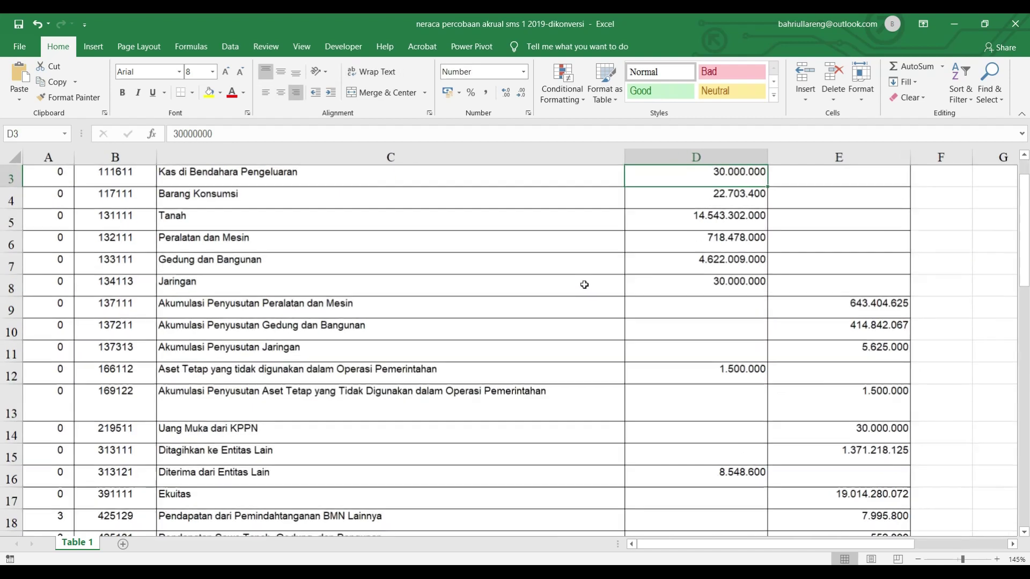
{"action": "scroll", "coordinate": [697, 246], "scroll_direction": "up", "scroll_amount": 2}
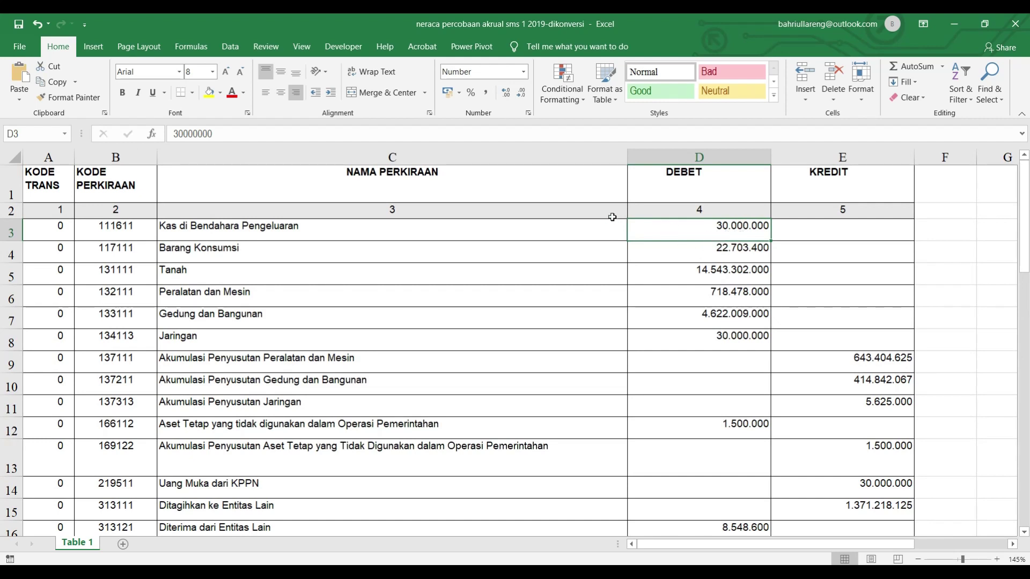
{"action": "left_click_drag", "start_coordinate": [728, 232], "coordinate": [840, 473]}
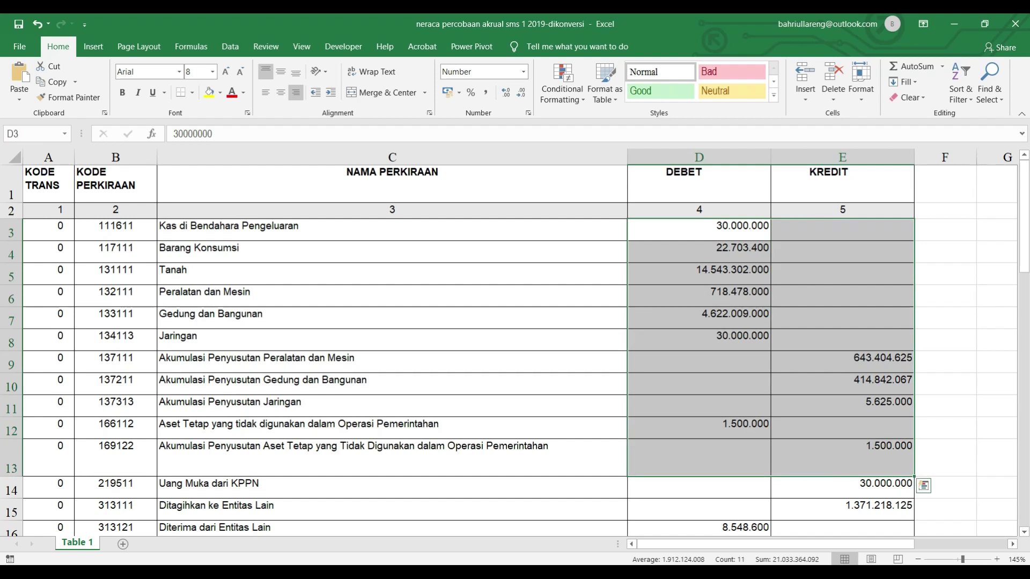
{"action": "left_click", "coordinate": [248, 571]}
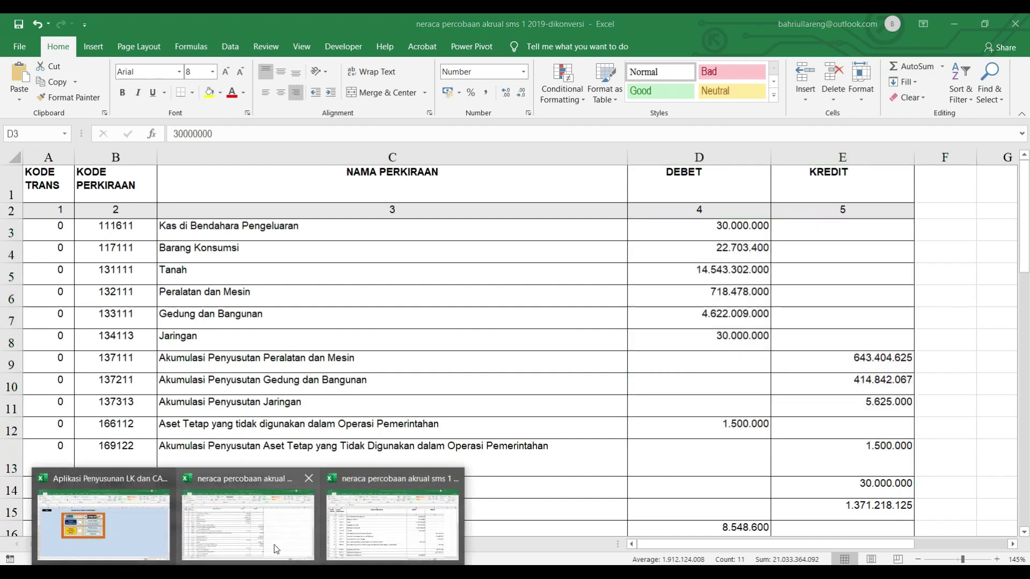
- In the Acrobat-exported workbook, test an AutoSum of D3:D8 in G9, delete it, and inspect D3 and D5
{"action": "left_click", "coordinate": [258, 546]}
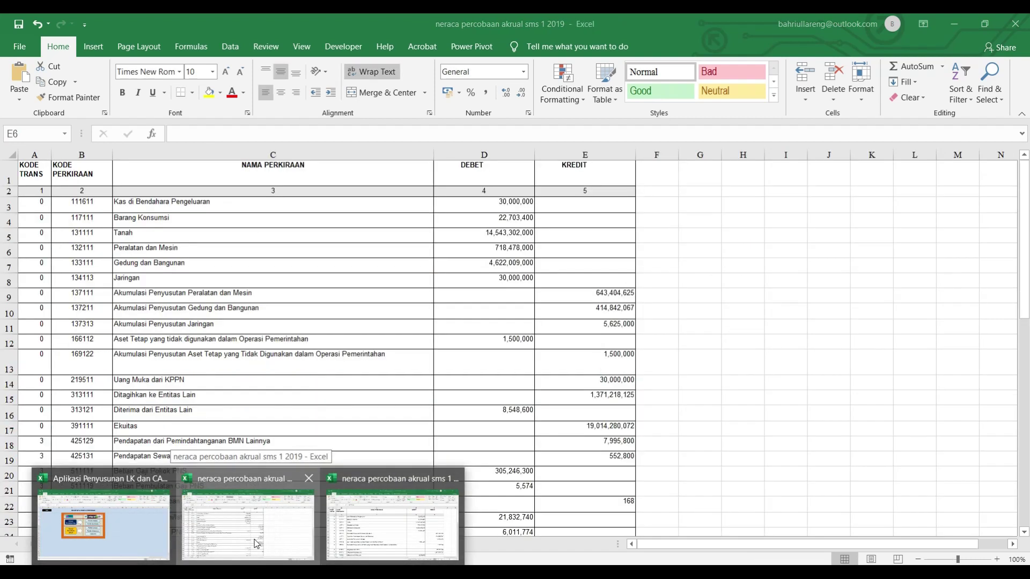
{"action": "left_click", "coordinate": [521, 208]}
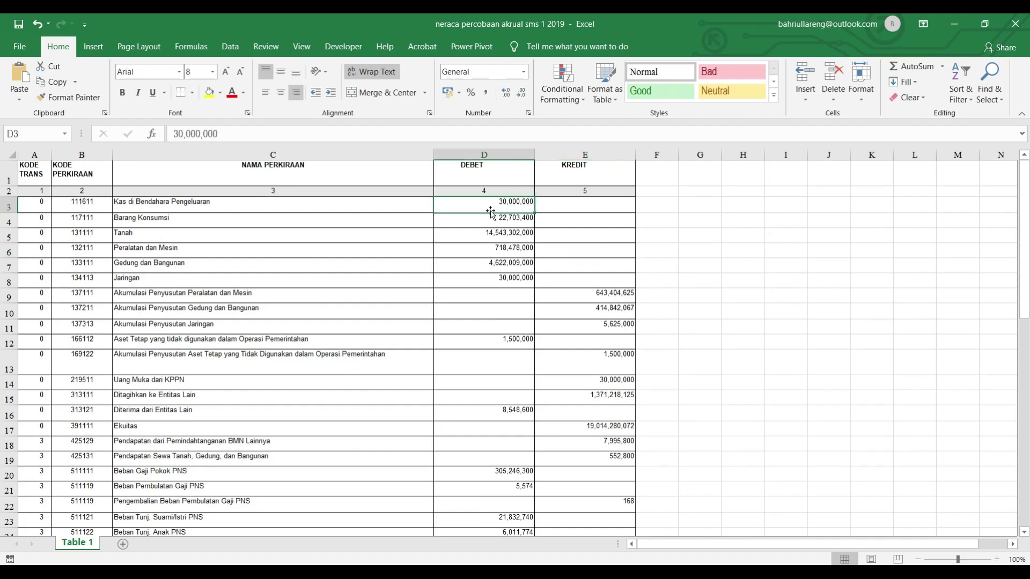
{"action": "left_click", "coordinate": [719, 294]}
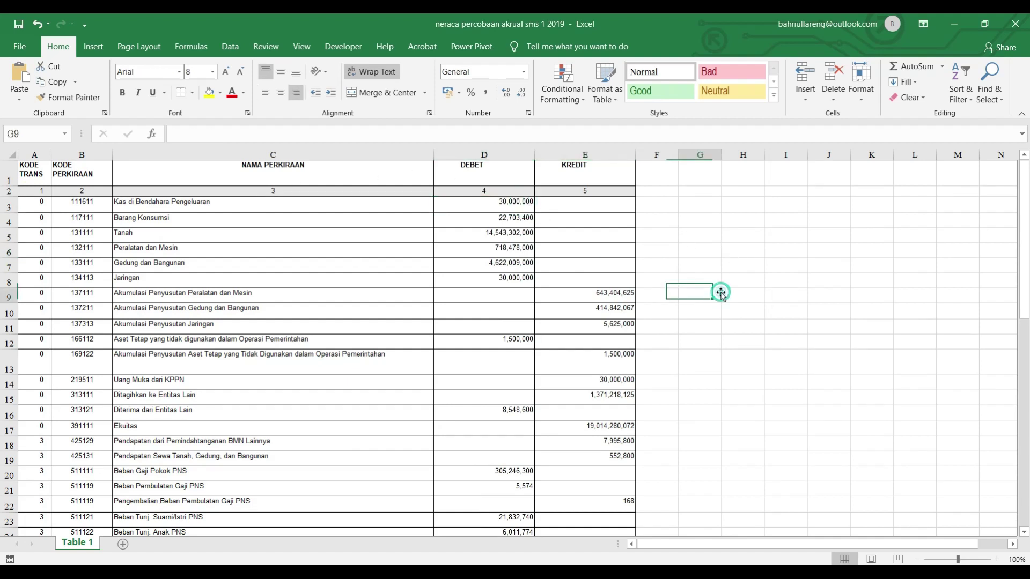
{"action": "left_click", "coordinate": [907, 66]}
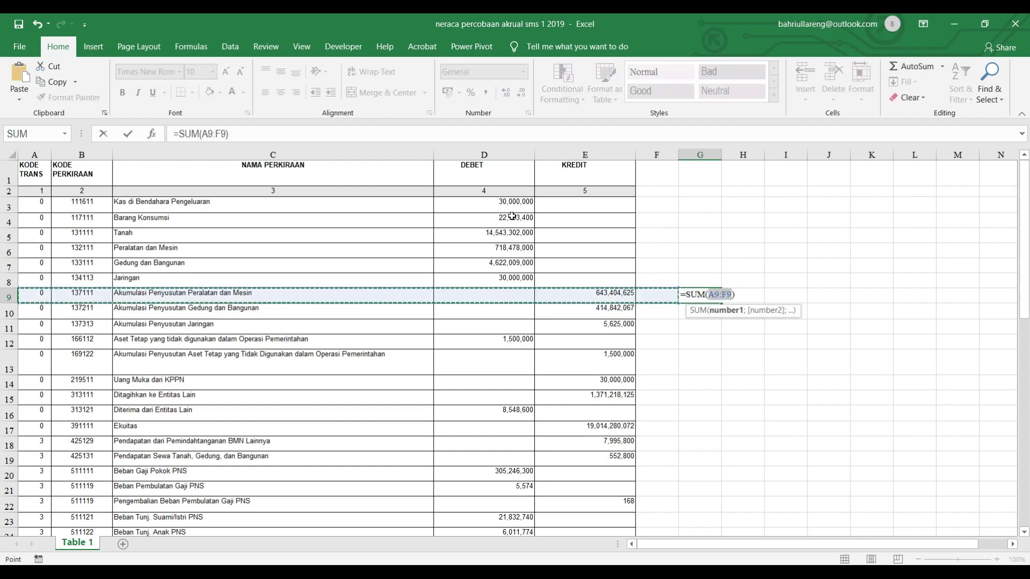
{"action": "left_click_drag", "start_coordinate": [507, 204], "coordinate": [506, 283]}
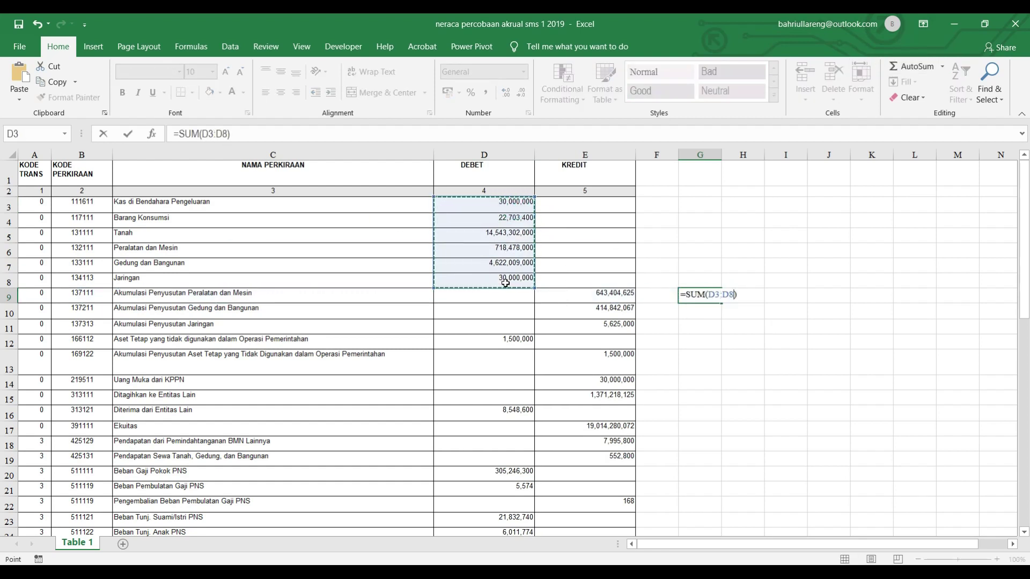
{"action": "key", "text": "ctrl+Return"}
{"action": "key", "text": "Delete"}
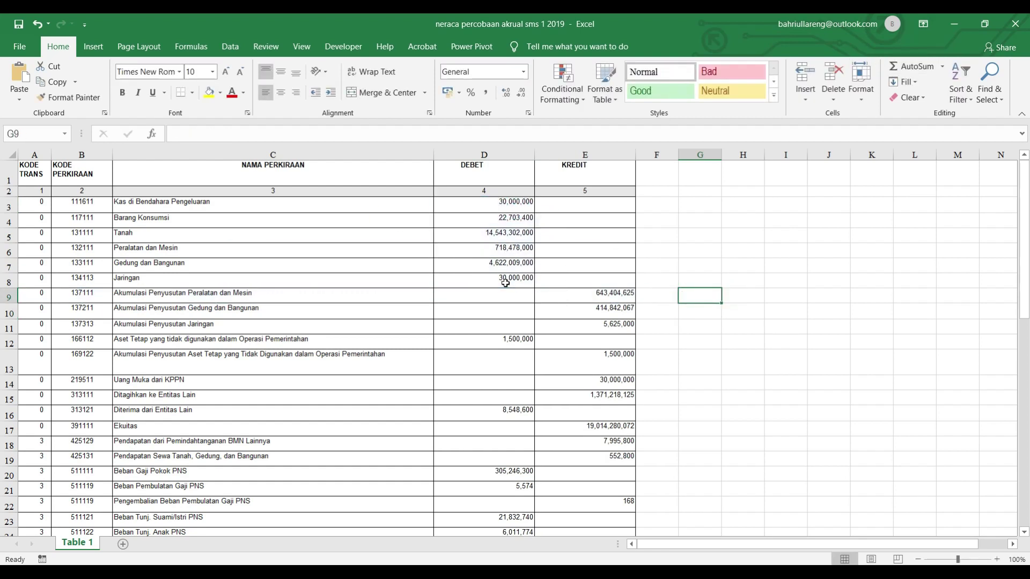
{"action": "left_click", "coordinate": [521, 208]}
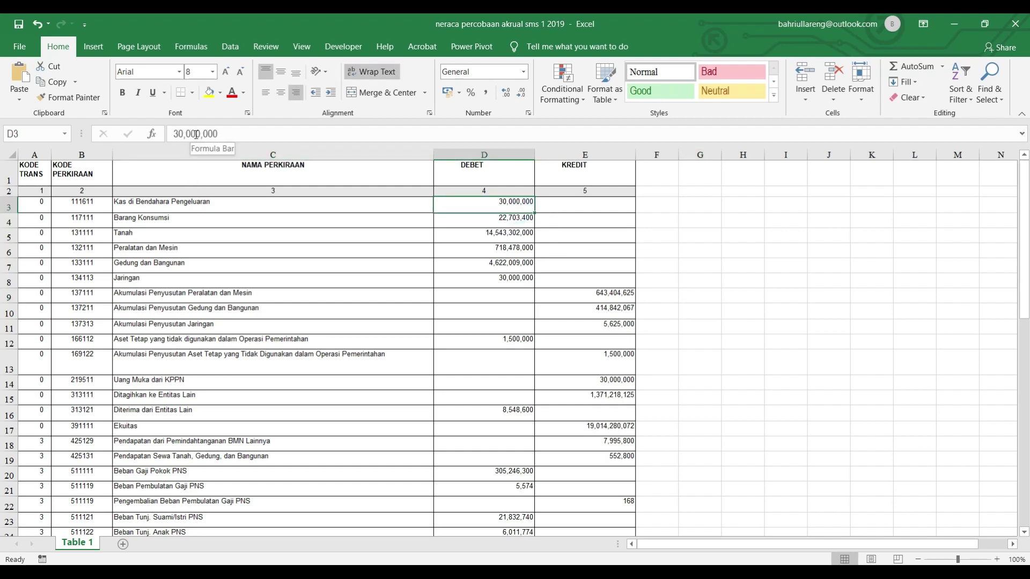
{"action": "left_click", "coordinate": [493, 231]}
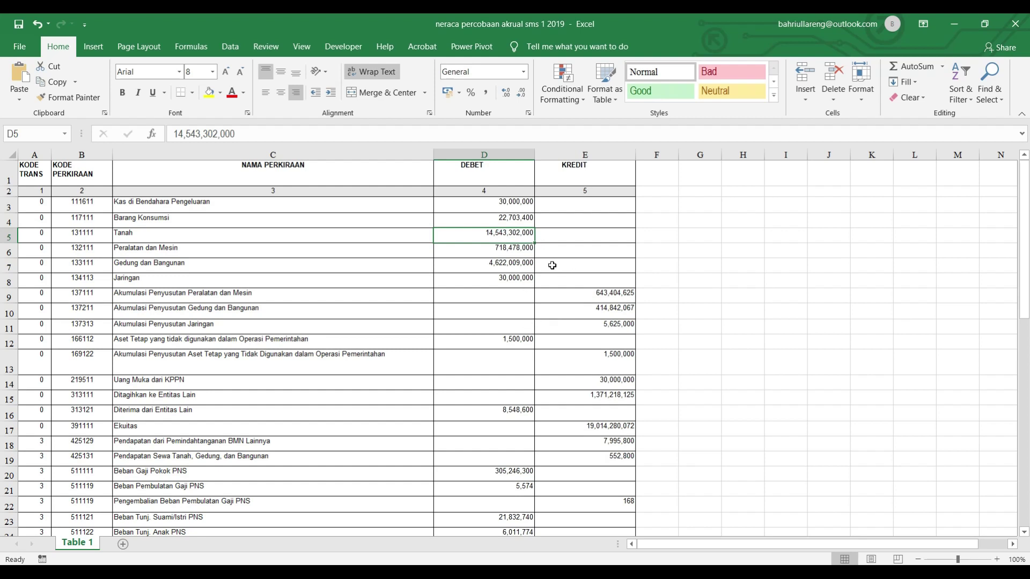
- Replace every comma in D3:E53 with nothing, making 97 replacements
{"action": "left_click", "coordinate": [517, 205]}
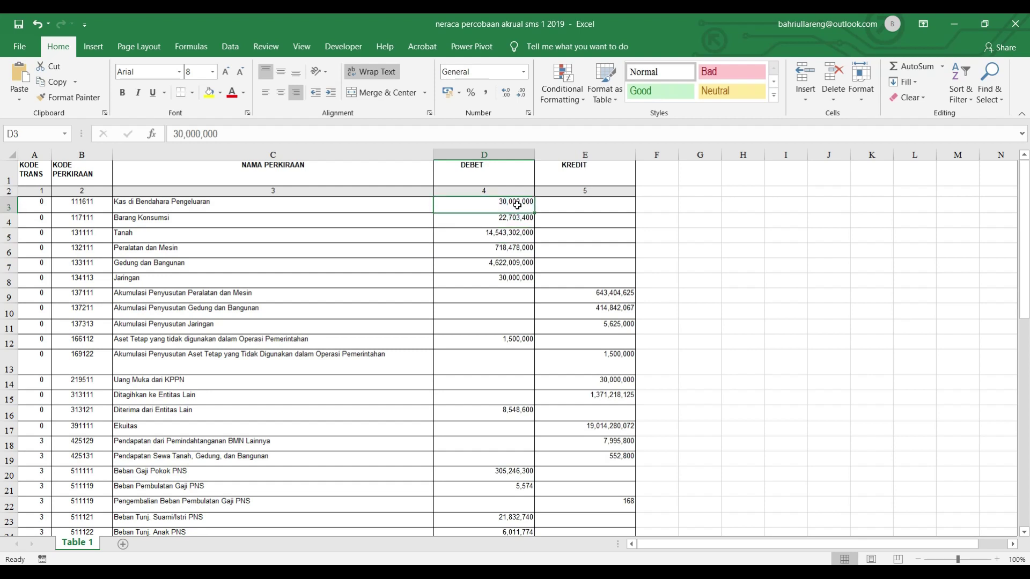
{"action": "left_click_drag", "start_coordinate": [518, 205], "coordinate": [555, 523]}
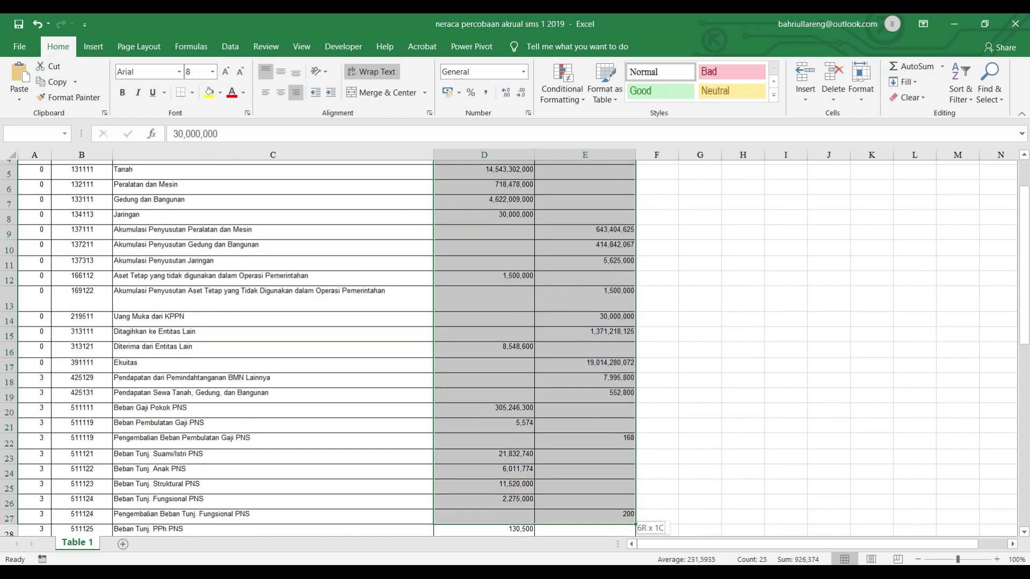
{"action": "mouse_move", "coordinate": [556, 523]}
{"action": "left_mouse_down"}
{"action": "mouse_move", "coordinate": [633, 510]}
{"action": "mouse_move", "coordinate": [572, 505]}
{"action": "left_mouse_up"}
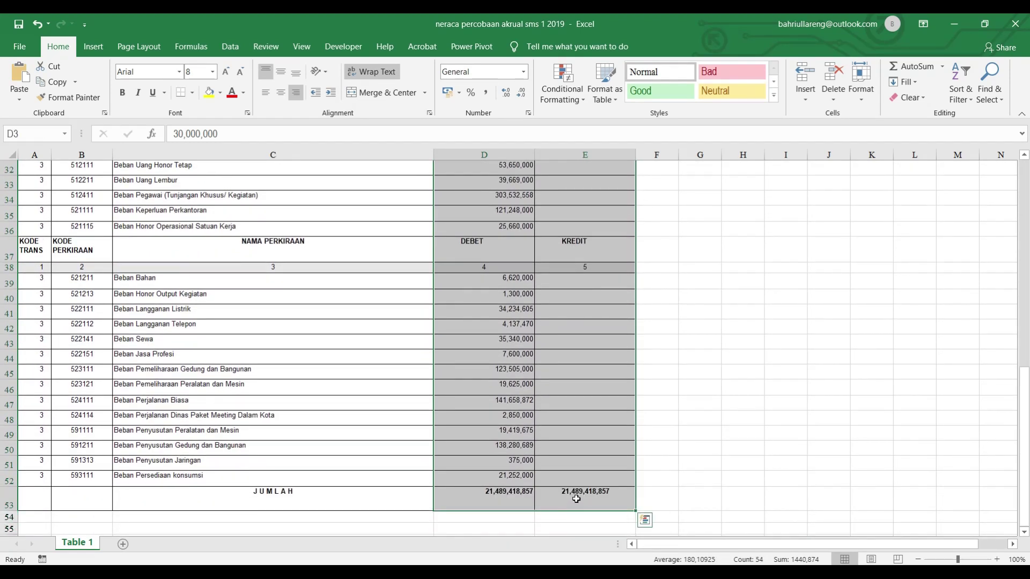
{"action": "key", "text": "ctrl+h"}
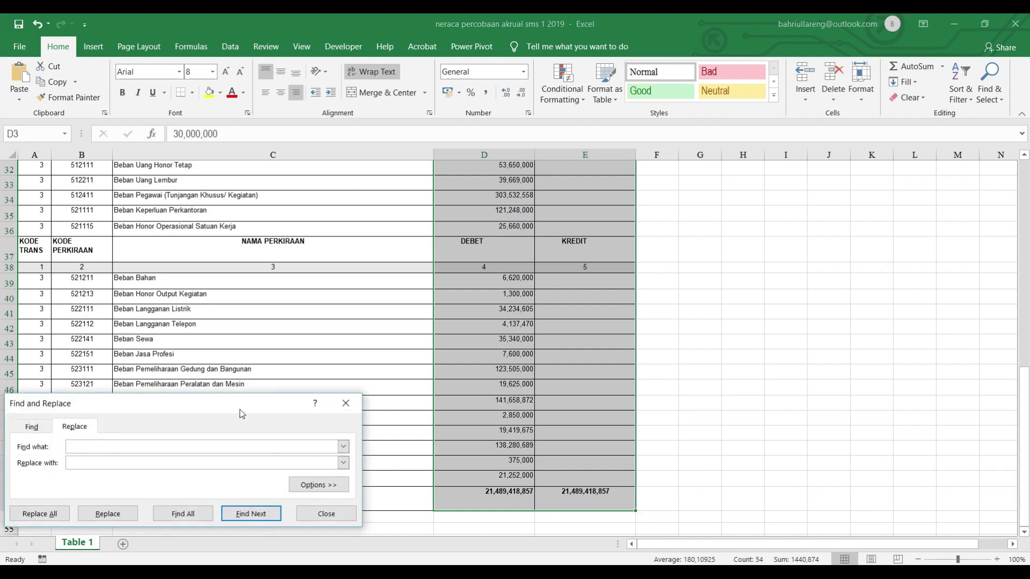
{"action": "mouse_move", "coordinate": [239, 406]}
{"action": "left_mouse_down"}
{"action": "mouse_move", "coordinate": [465, 332]}
{"action": "mouse_move", "coordinate": [482, 295]}
{"action": "left_mouse_up"}
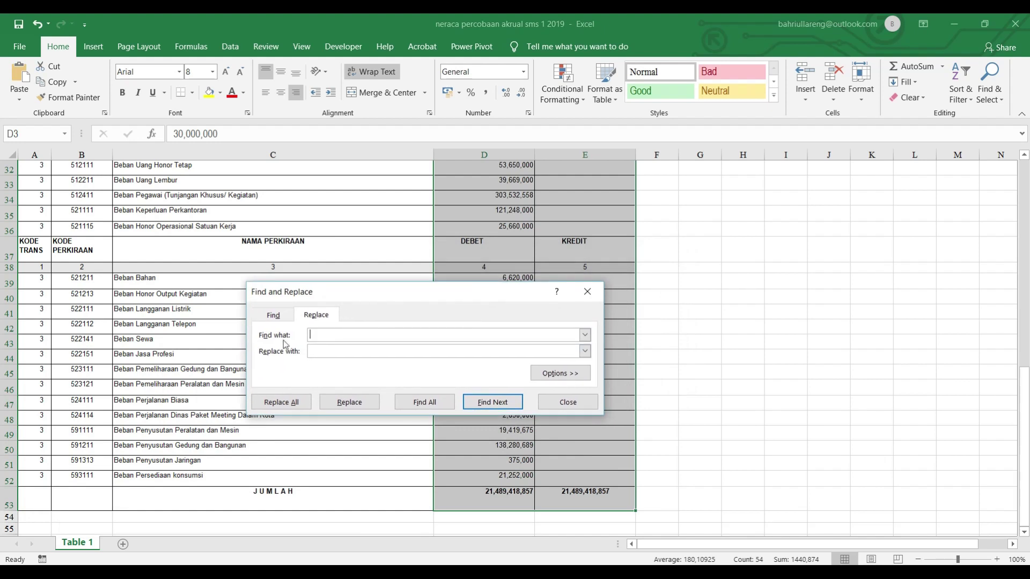
{"action": "left_click", "coordinate": [341, 334]}
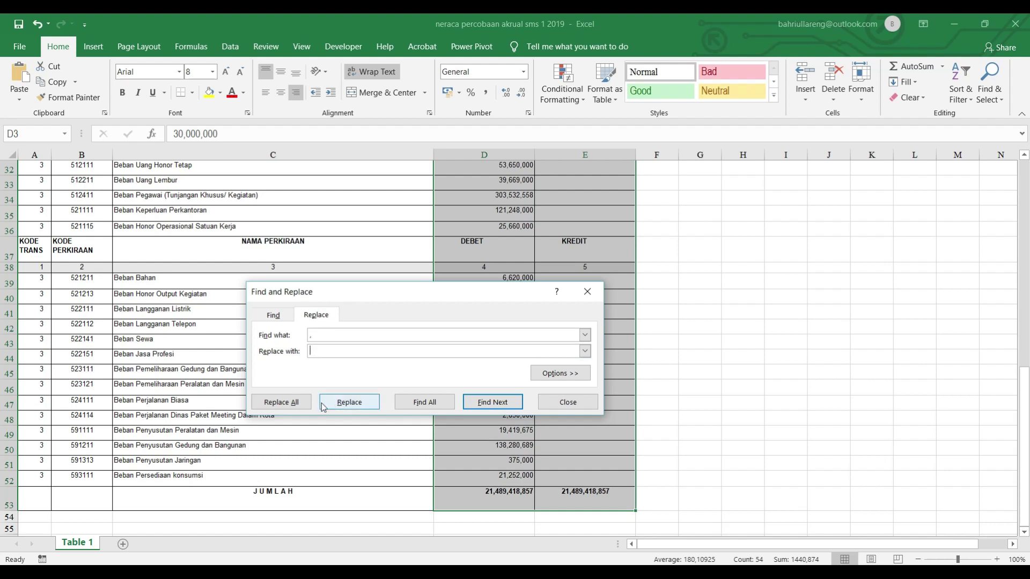
{"action": "left_click", "coordinate": [296, 408]}
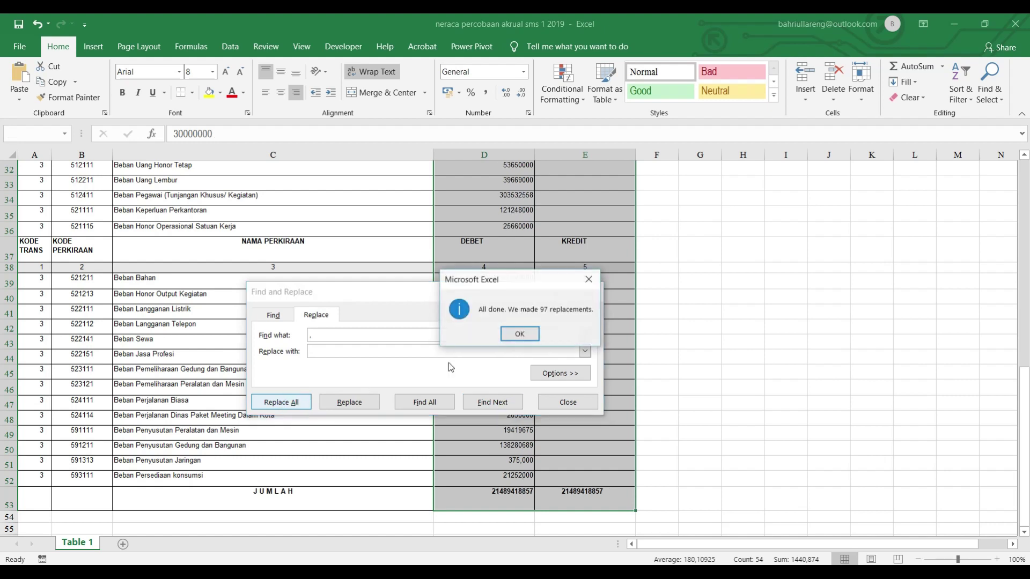
{"action": "left_click", "coordinate": [516, 331]}
{"action": "left_click", "coordinate": [566, 404]}
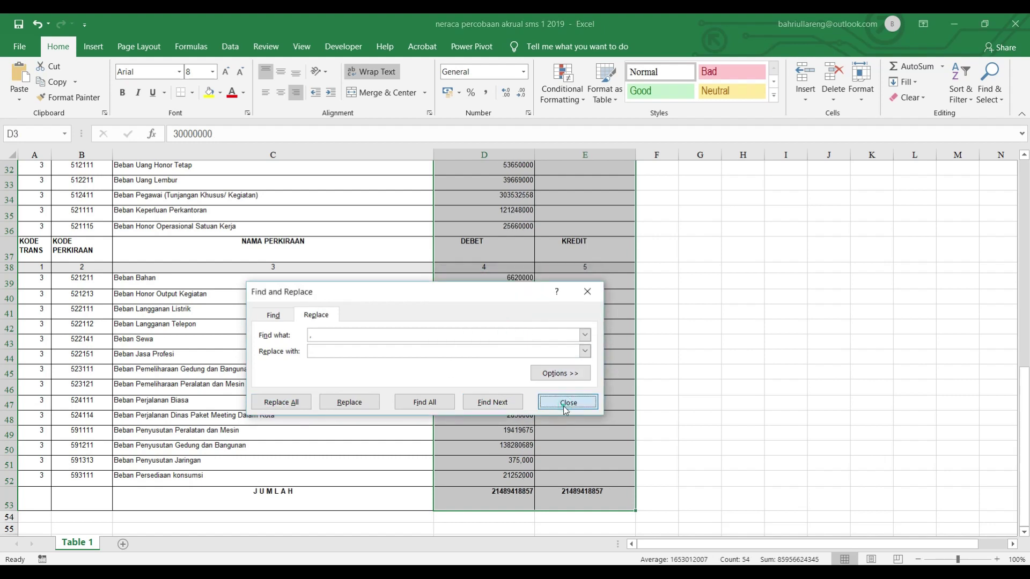
{"action": "scroll", "coordinate": [561, 478], "scroll_direction": "up", "scroll_amount": 4}
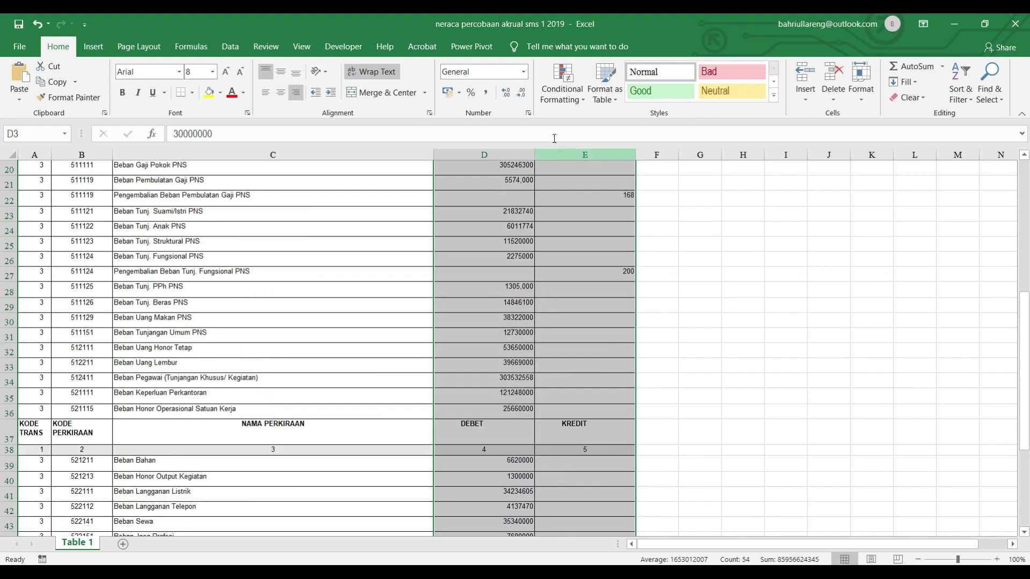
- Format the DEBET and KREDIT amounts as Number, then Accounting style with thousand separators
{"action": "left_click", "coordinate": [524, 73]}
{"action": "left_click", "coordinate": [481, 126]}
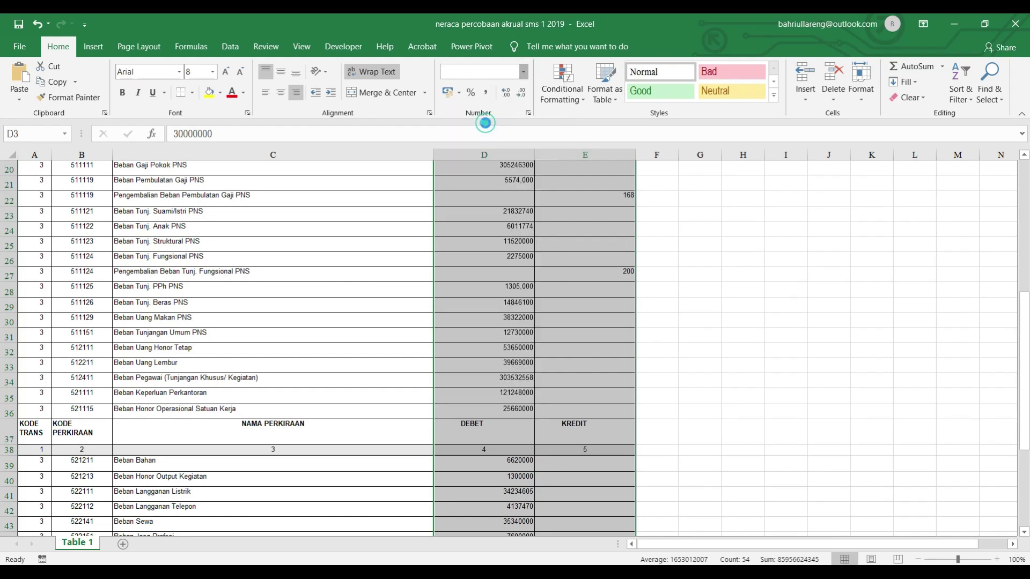
{"action": "scroll", "coordinate": [541, 259], "scroll_direction": "up", "scroll_amount": 6}
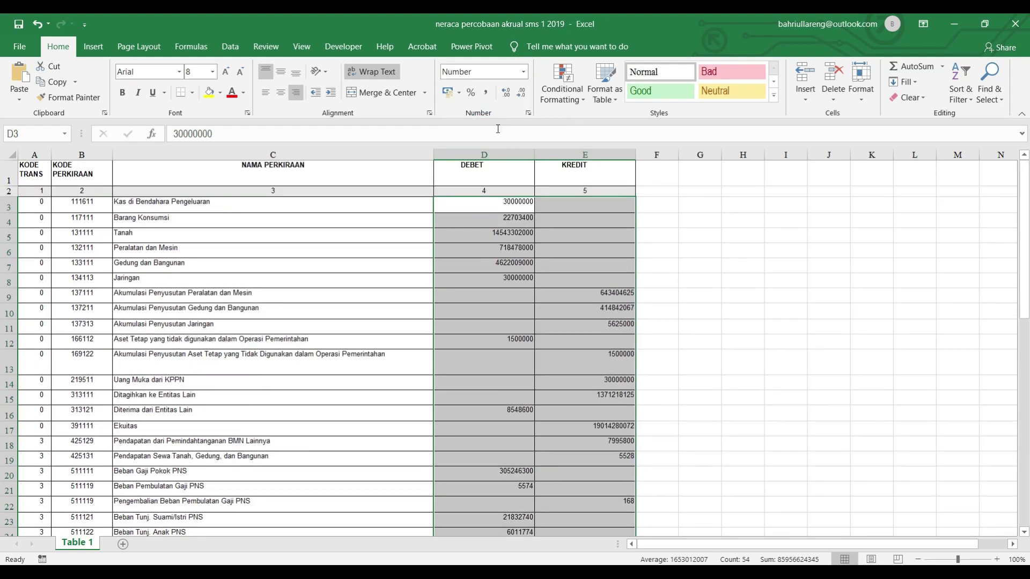
{"action": "left_click", "coordinate": [486, 92]}
{"action": "left_click", "coordinate": [489, 281]}
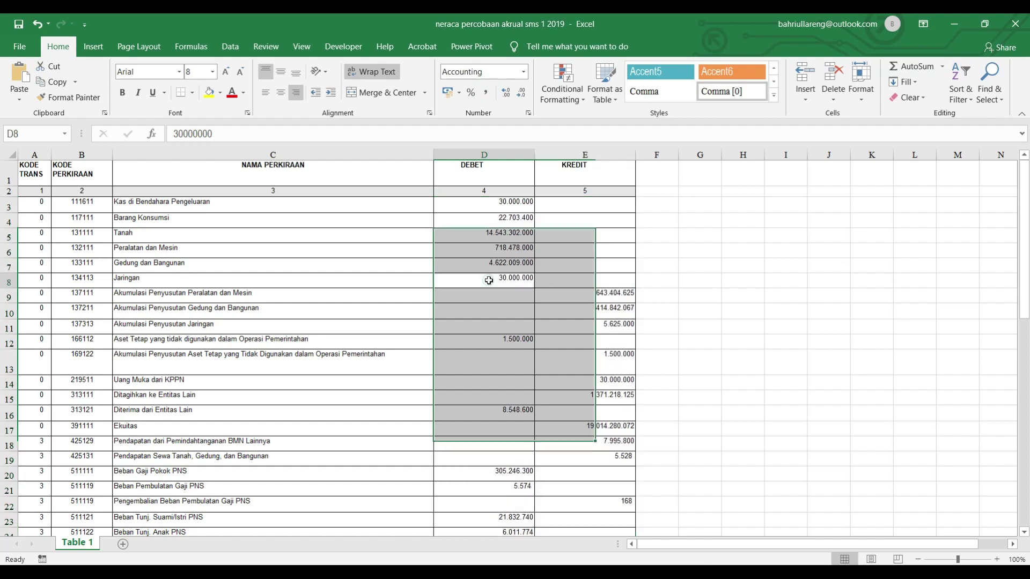
- Delete the repeated header rows 37–38 in the middle of the table
{"action": "scroll", "coordinate": [58, 365], "scroll_direction": "down", "scroll_amount": 6}
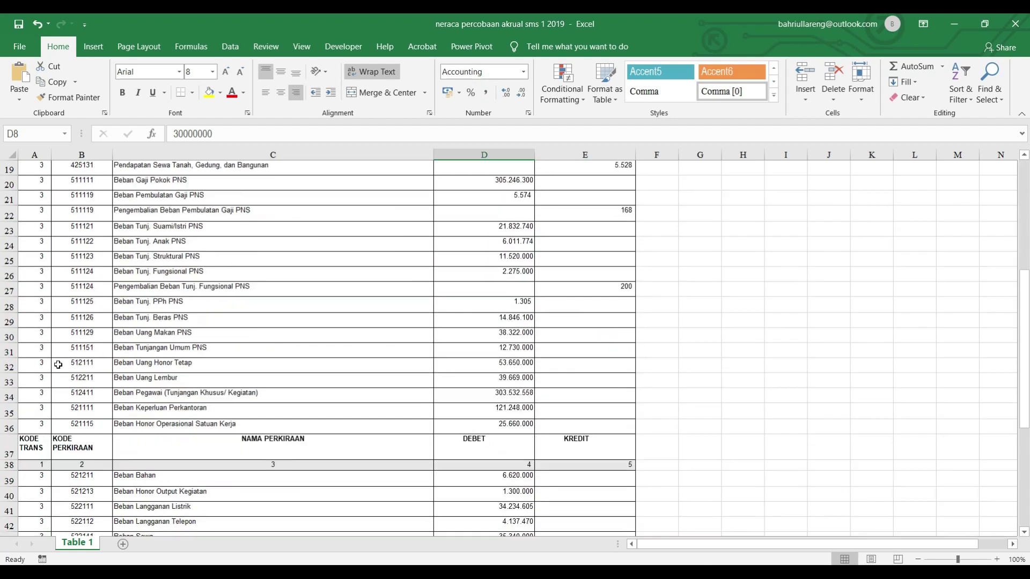
{"action": "scroll", "coordinate": [58, 365], "scroll_direction": "down", "scroll_amount": 4}
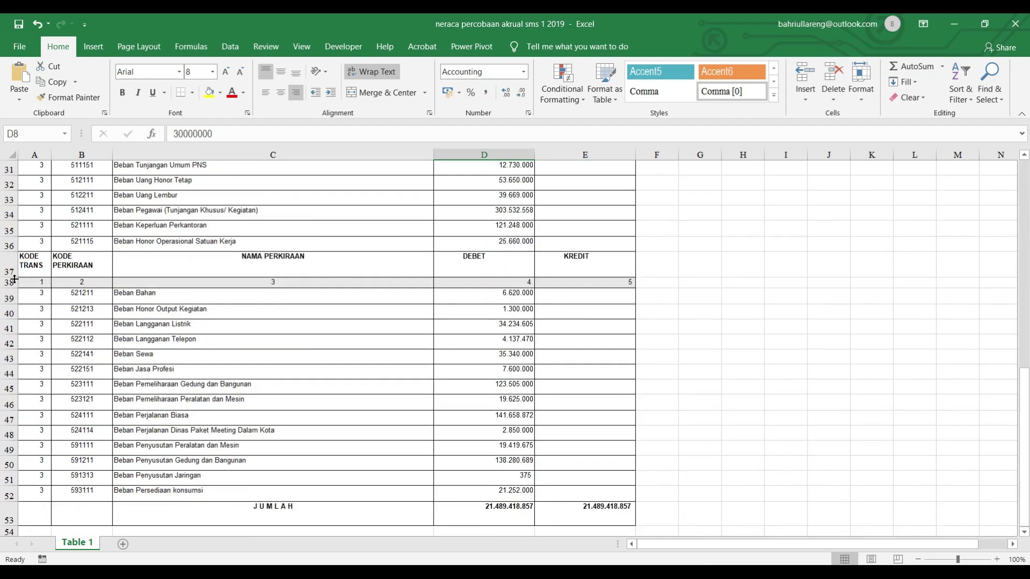
{"action": "left_click_drag", "start_coordinate": [9, 264], "coordinate": [9, 283]}
{"action": "right_click", "coordinate": [156, 264]}
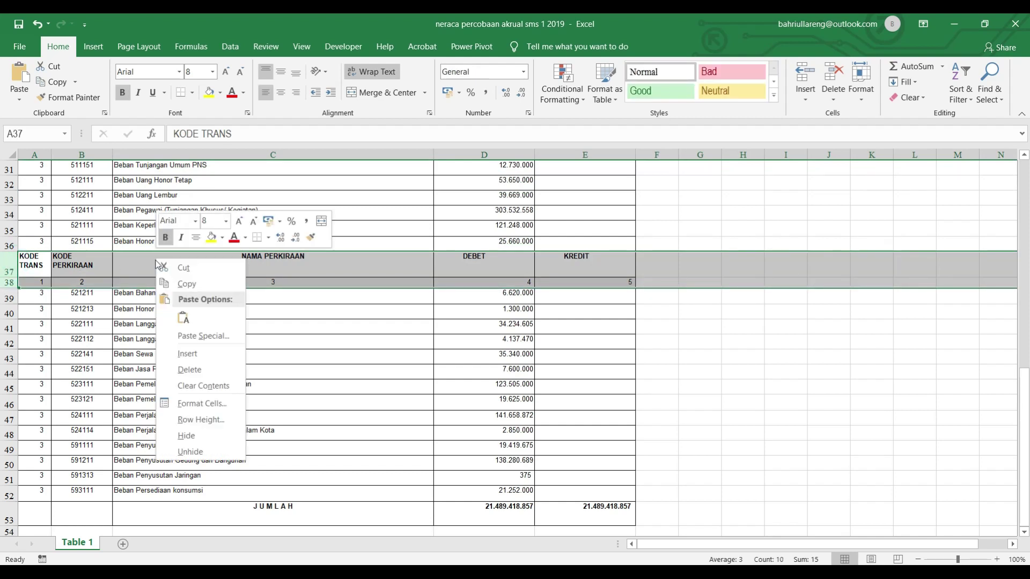
{"action": "left_click", "coordinate": [189, 369]}
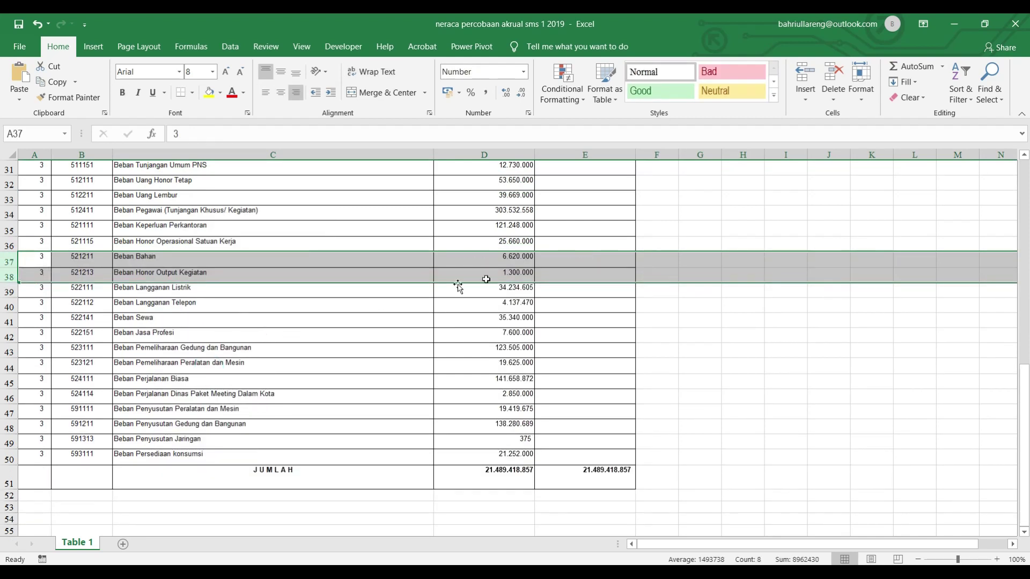
{"action": "left_click", "coordinate": [482, 289]}
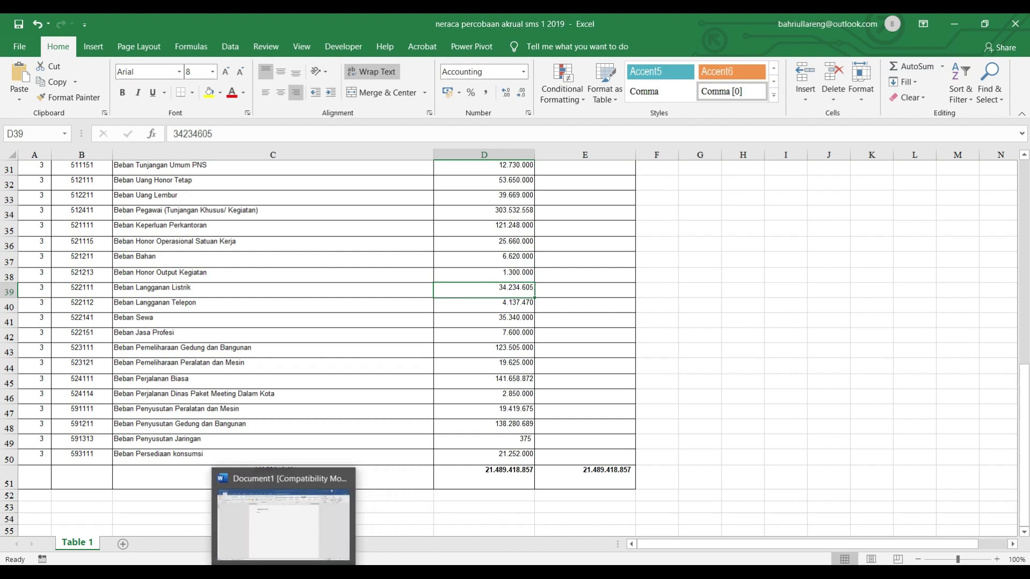
- Close the edited 'neraca percobaan akrual sms 1 2019' workbook without saving, then return to Smallpdf
{"action": "left_click", "coordinate": [248, 573]}
{"action": "left_click", "coordinate": [374, 536]}
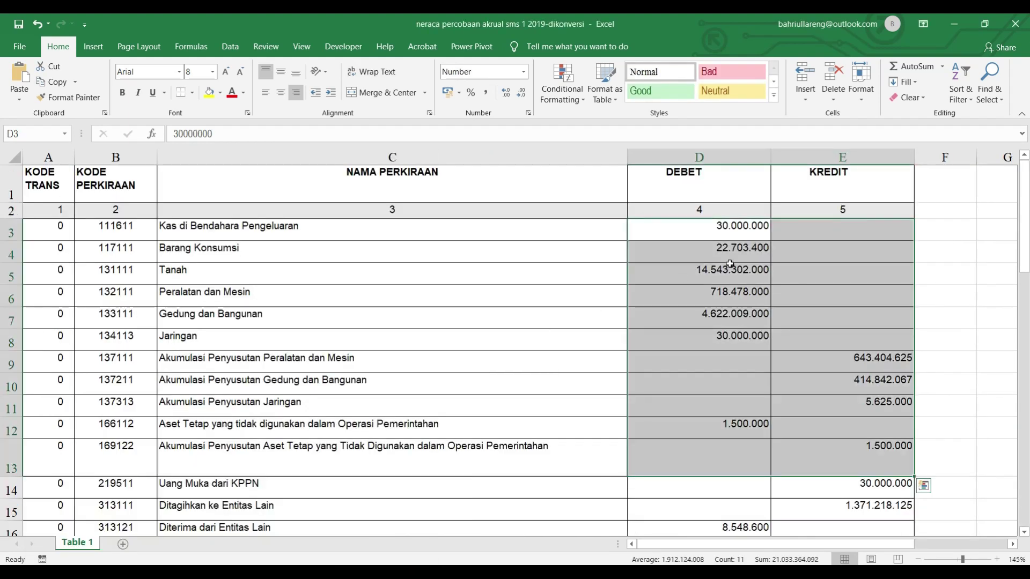
{"action": "left_click", "coordinate": [690, 311]}
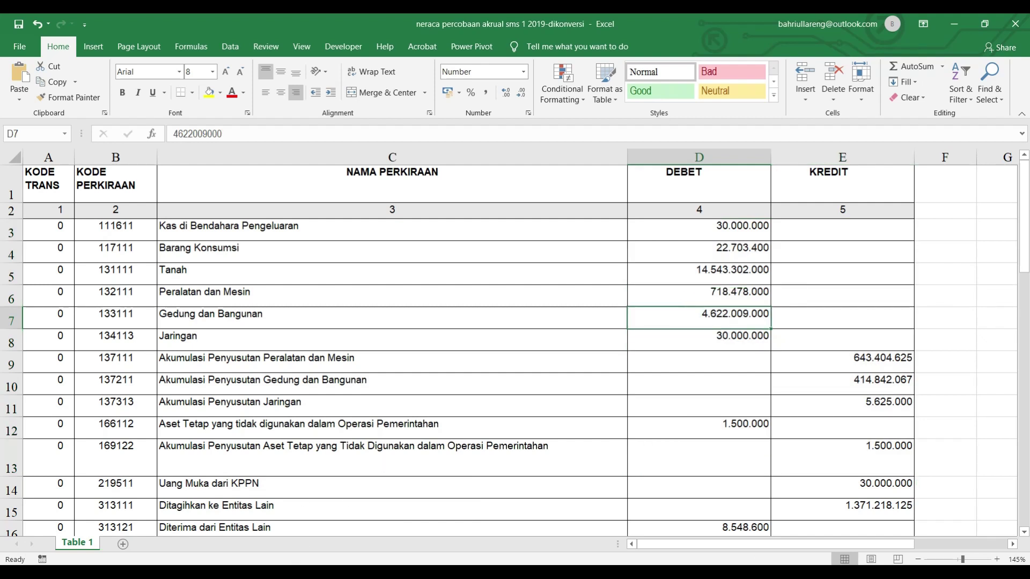
{"action": "mouse_move", "coordinate": [247, 515]}
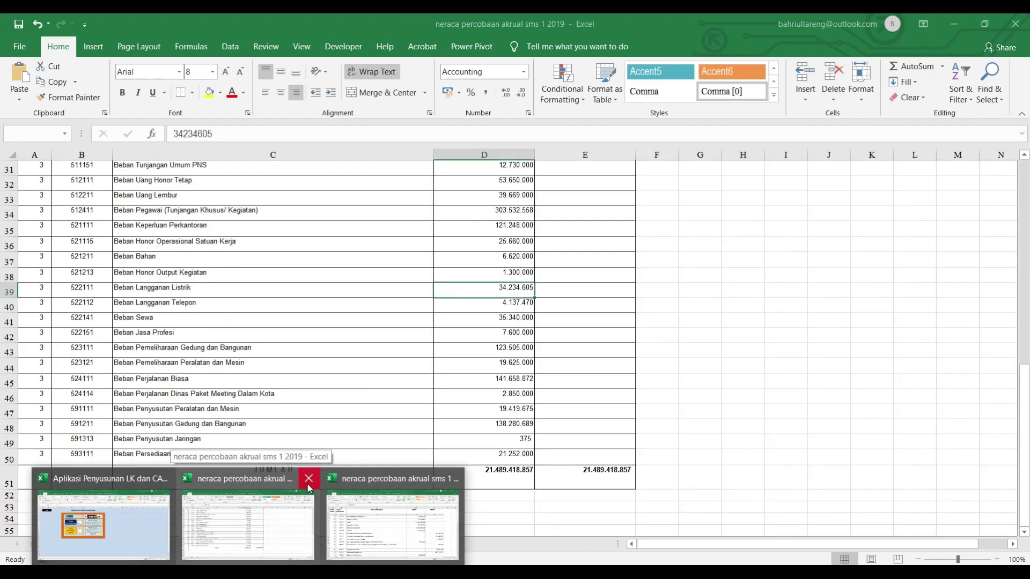
{"action": "left_click", "coordinate": [309, 486]}
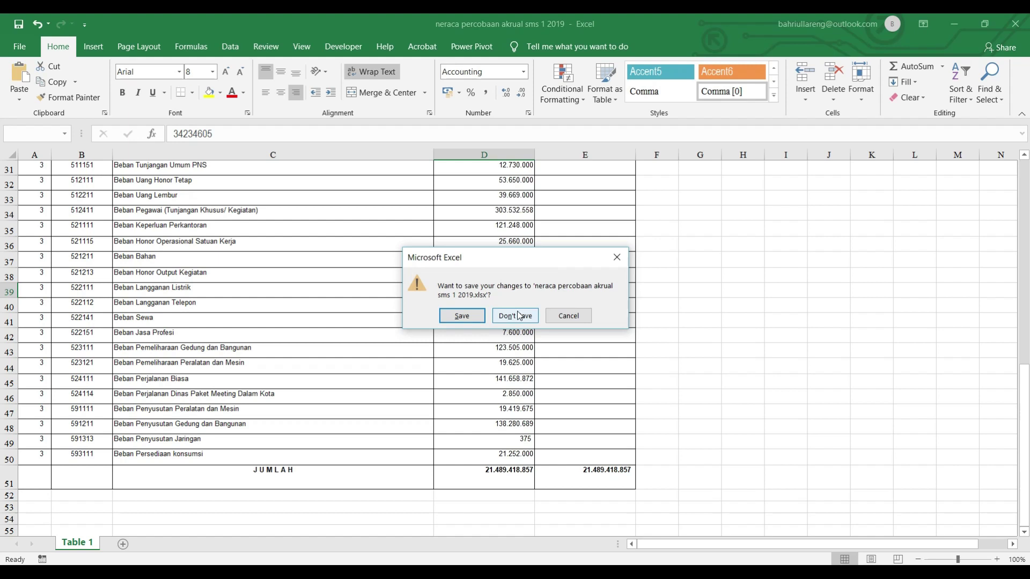
{"action": "left_click", "coordinate": [519, 316]}
{"action": "left_click", "coordinate": [491, 313]}
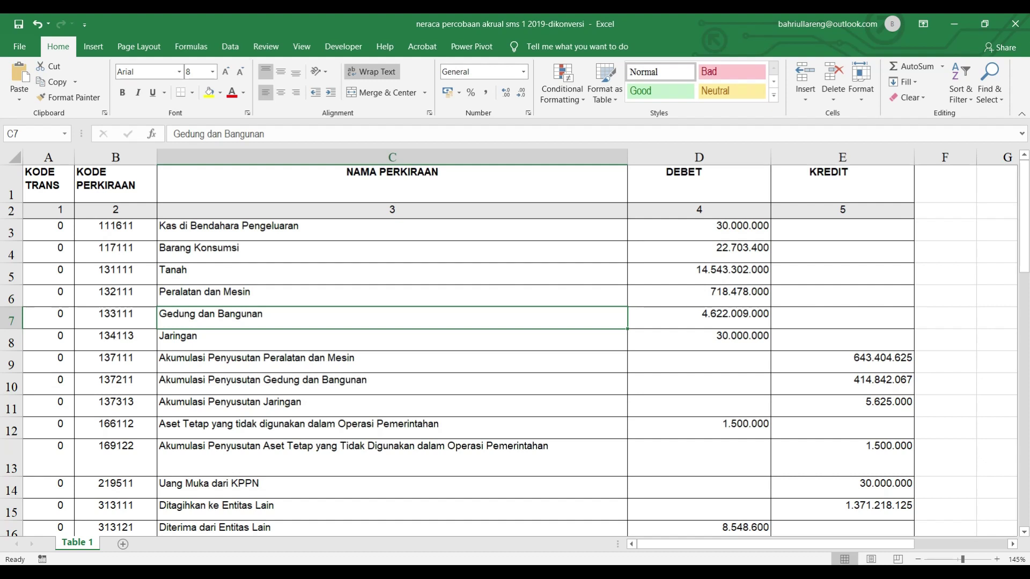
{"action": "key", "text": "alt+Tab"}
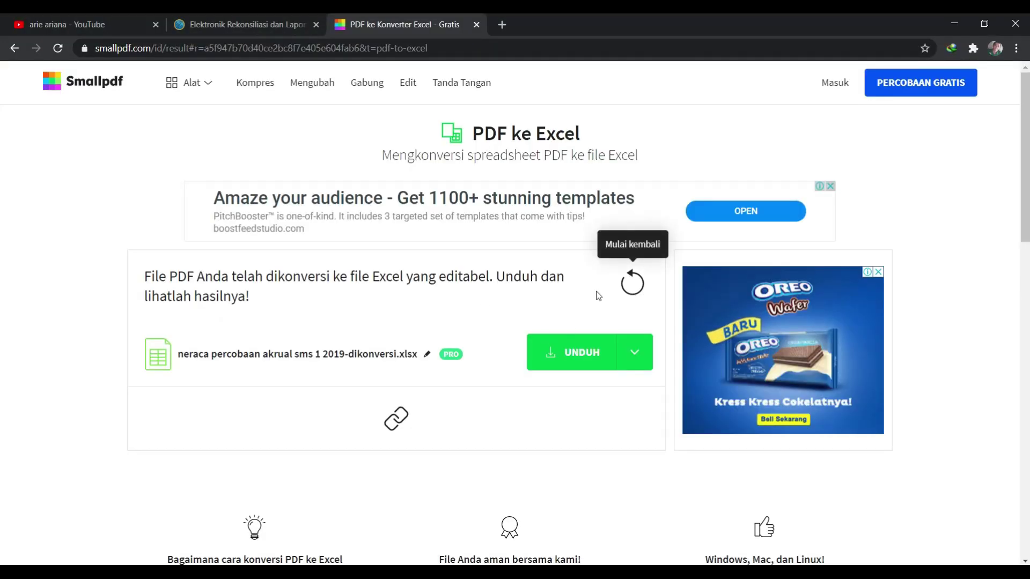
- Convert the akrual sms 1 2020 PDF without OCR, then download and open 'neraca percobaan akrual sms 1 2020-dikonversi.xlsx'
{"action": "left_click", "coordinate": [15, 50]}
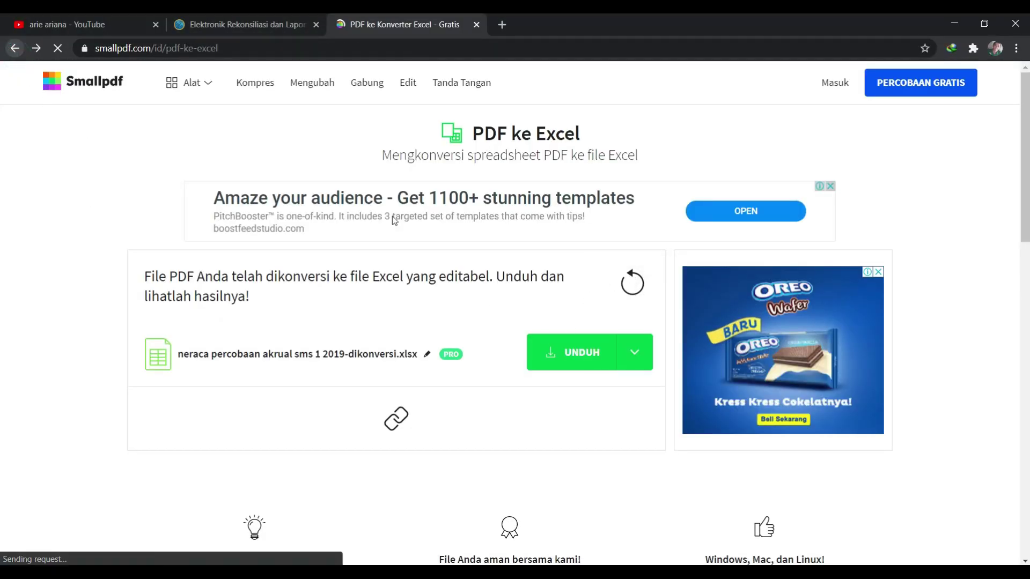
{"action": "left_click", "coordinate": [486, 371]}
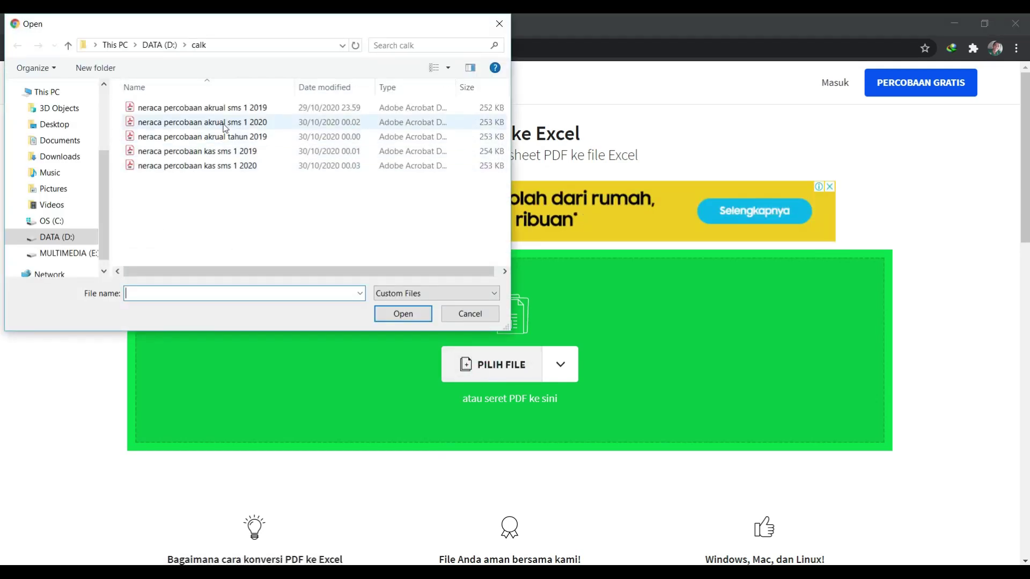
{"action": "mouse_move", "coordinate": [202, 122]}
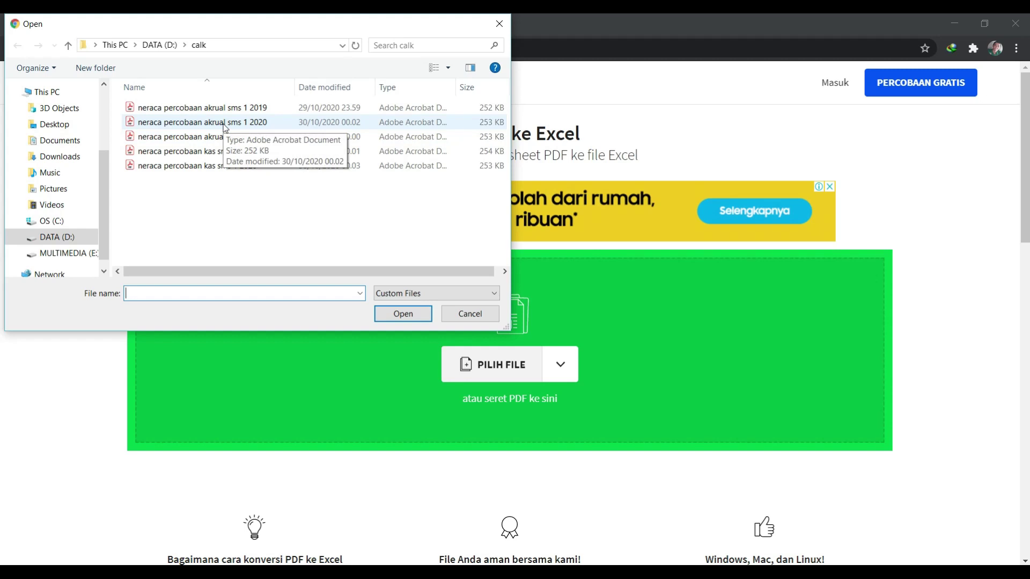
{"action": "left_click", "coordinate": [225, 122]}
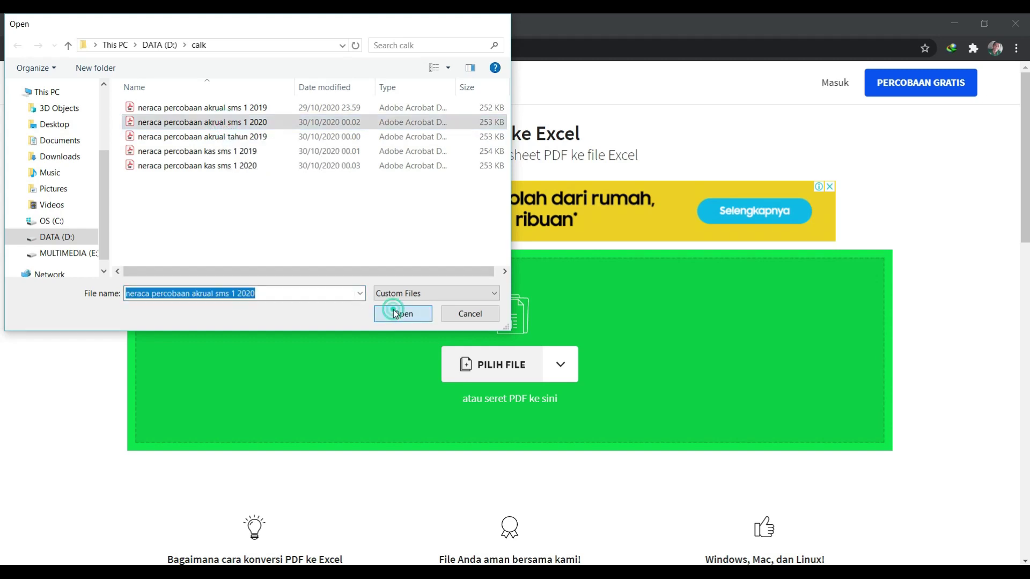
{"action": "left_click", "coordinate": [394, 311]}
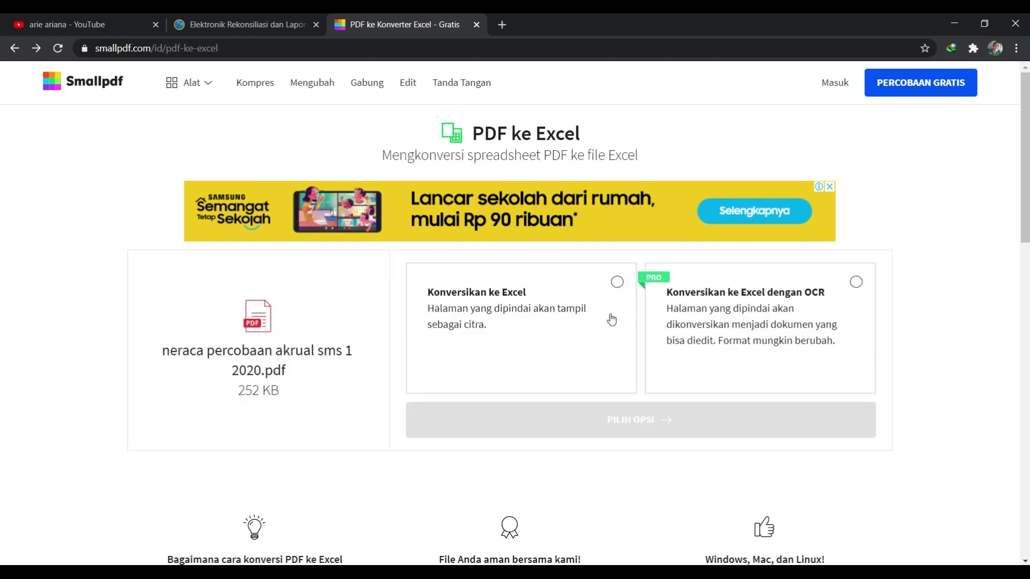
{"action": "left_click", "coordinate": [618, 290]}
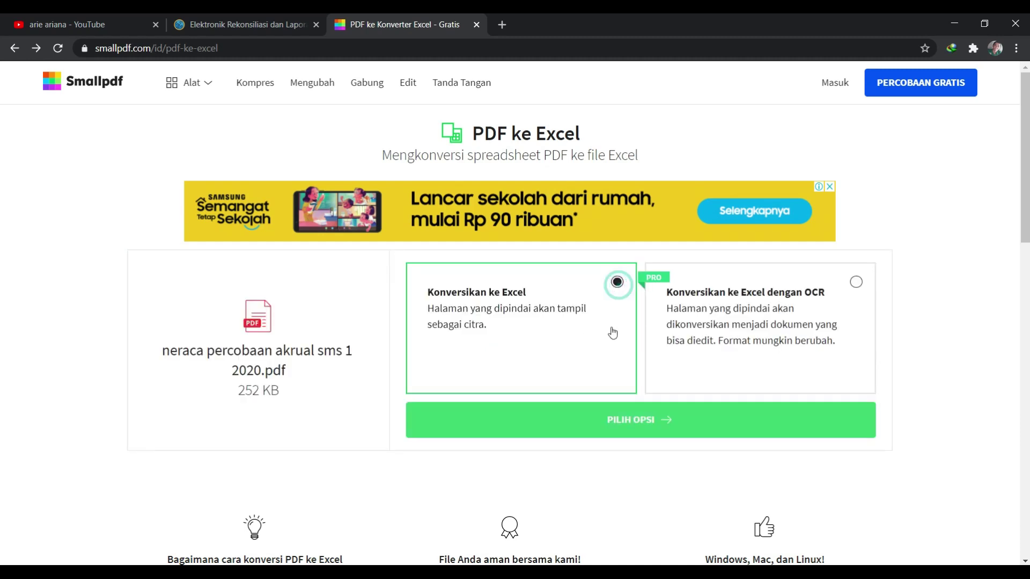
{"action": "left_click", "coordinate": [656, 423]}
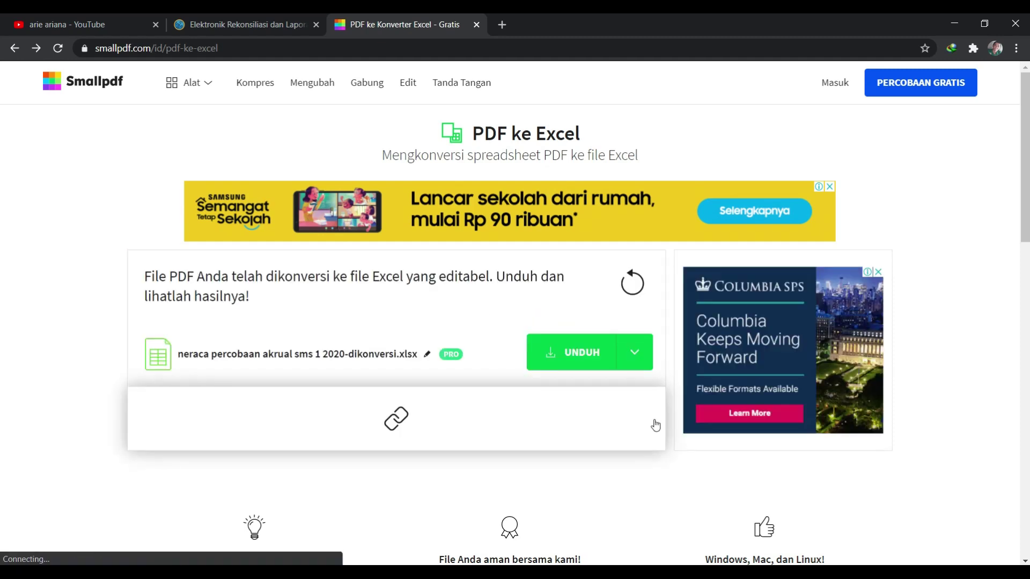
{"action": "left_click", "coordinate": [557, 358]}
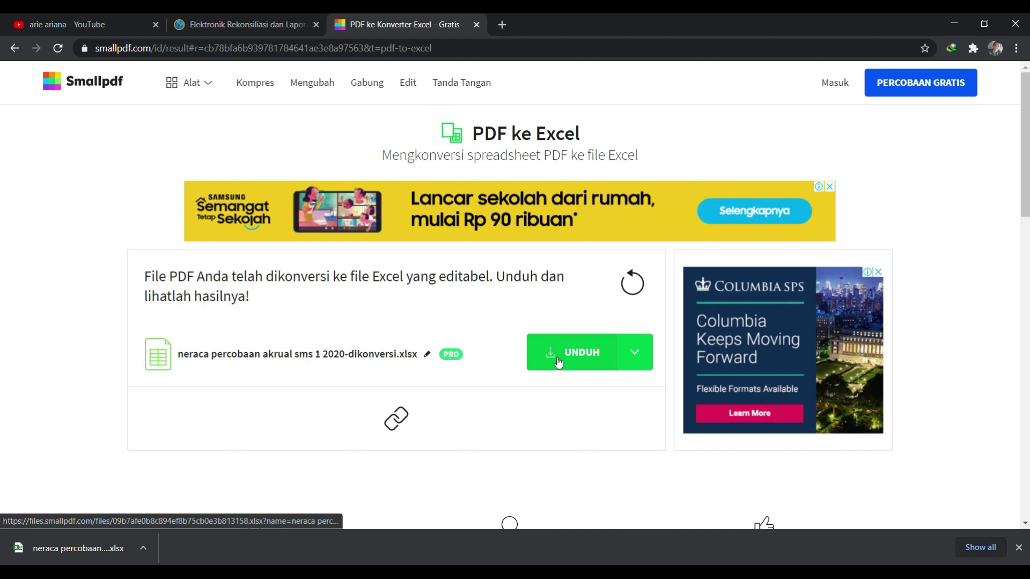
{"action": "left_click", "coordinate": [92, 548]}
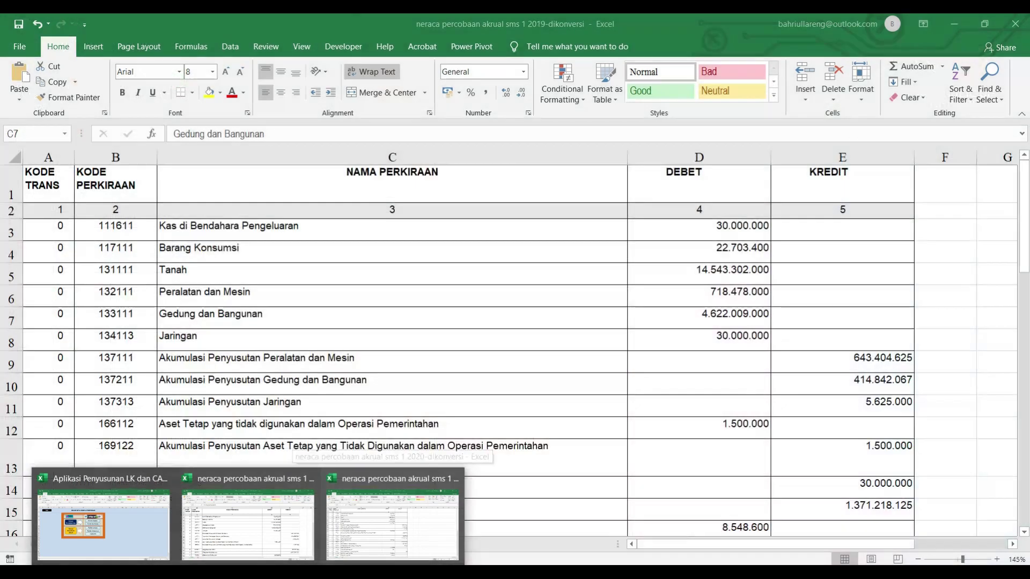
- Convert 'neraca percobaan akrual tahun 2019' to Excel, download it and open the result
{"action": "key", "text": "alt+Tab"}
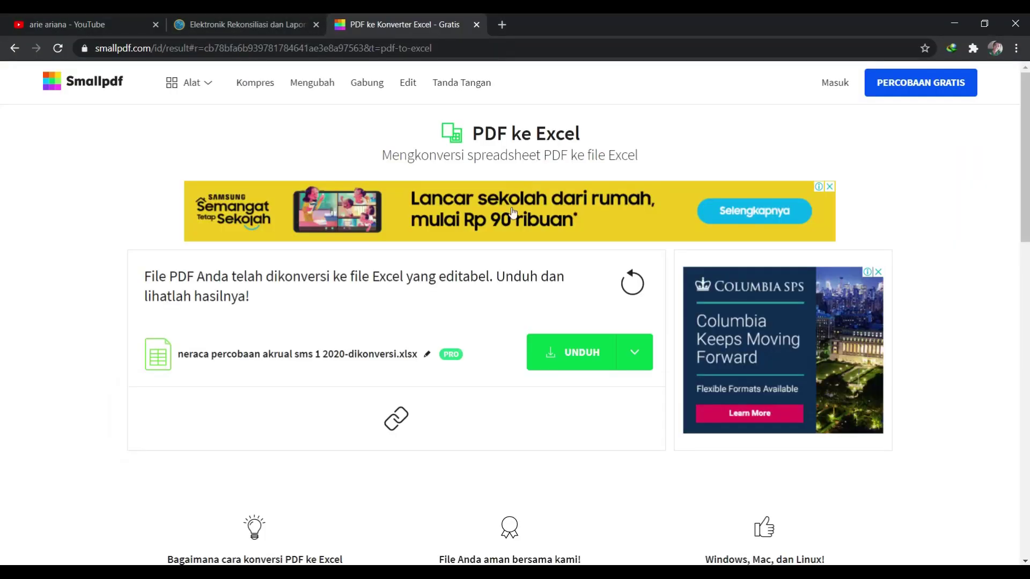
{"action": "left_click", "coordinate": [14, 51]}
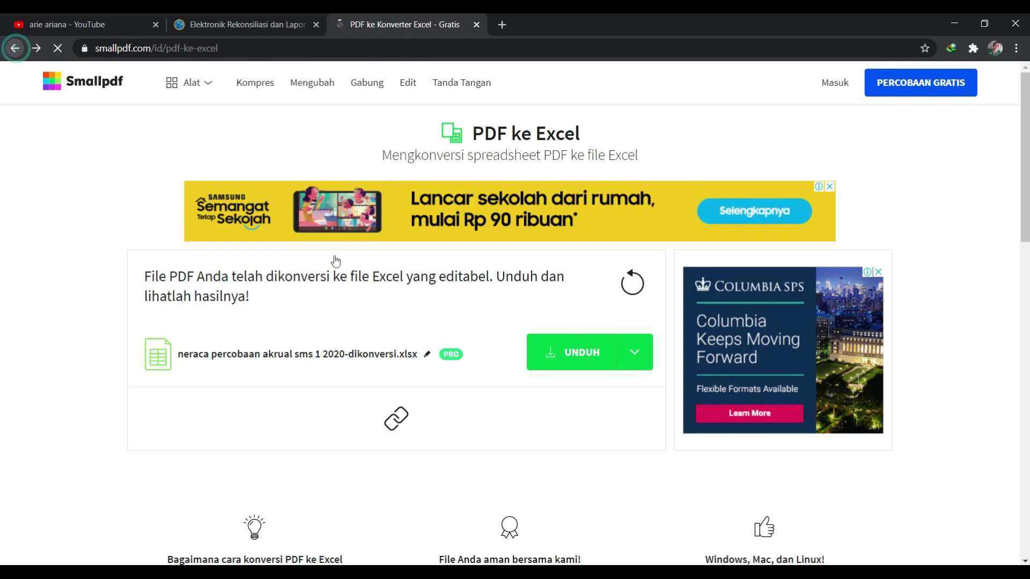
{"action": "left_click", "coordinate": [489, 366]}
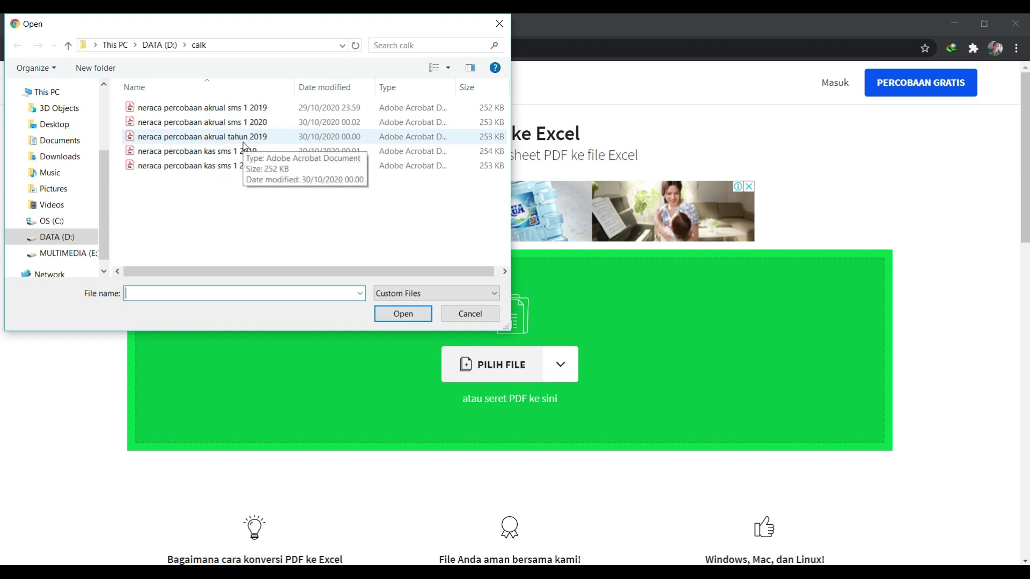
{"action": "left_click", "coordinate": [246, 139]}
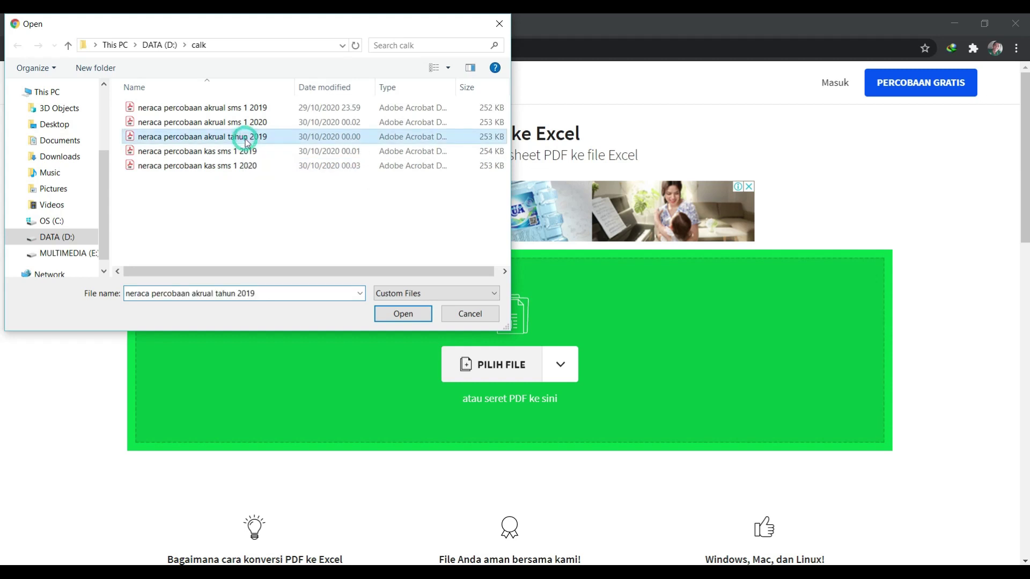
{"action": "left_click", "coordinate": [404, 313]}
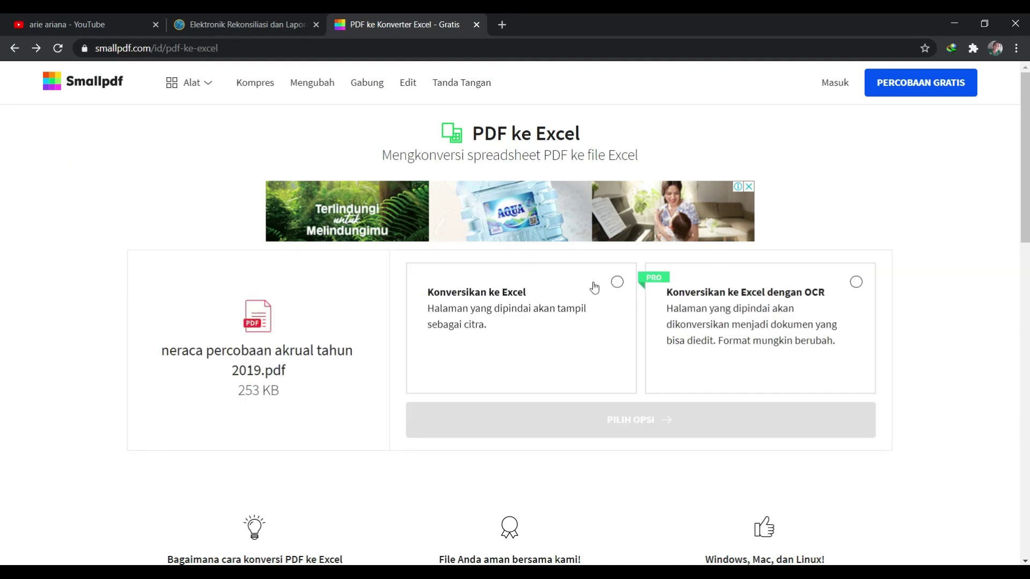
{"action": "left_click", "coordinate": [621, 283]}
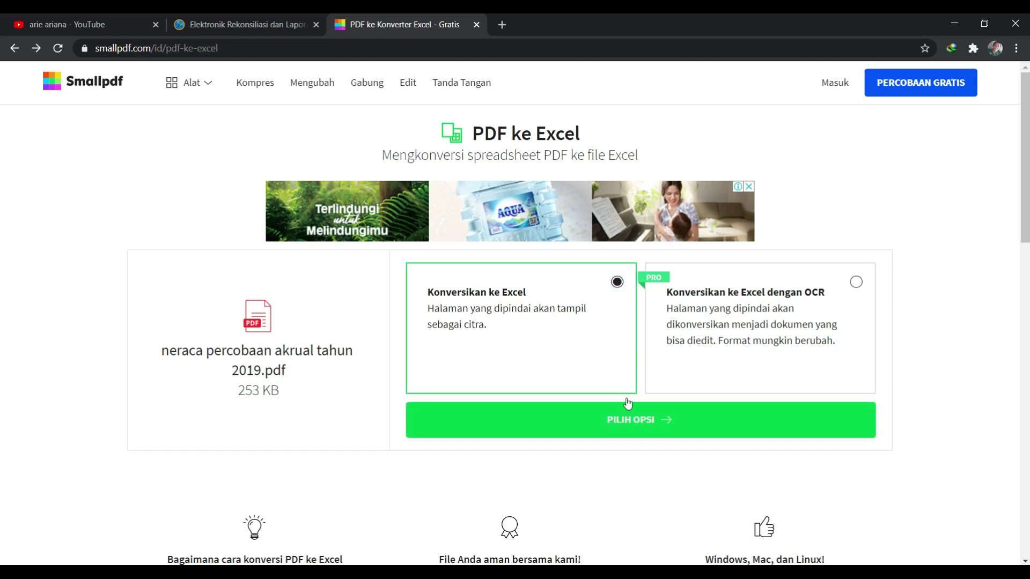
{"action": "left_click", "coordinate": [640, 429]}
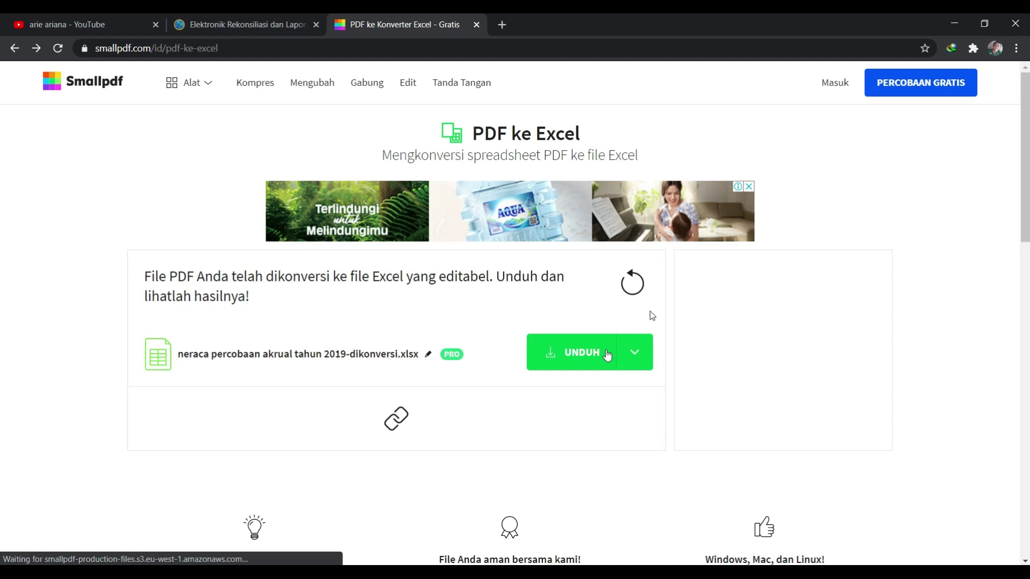
{"action": "left_click", "coordinate": [582, 360]}
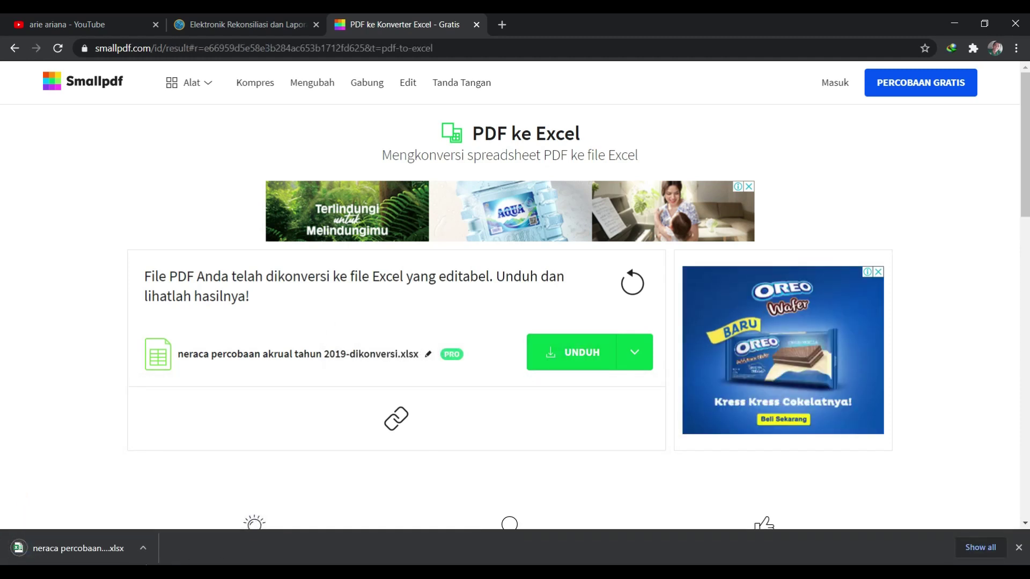
{"action": "left_click", "coordinate": [92, 550]}
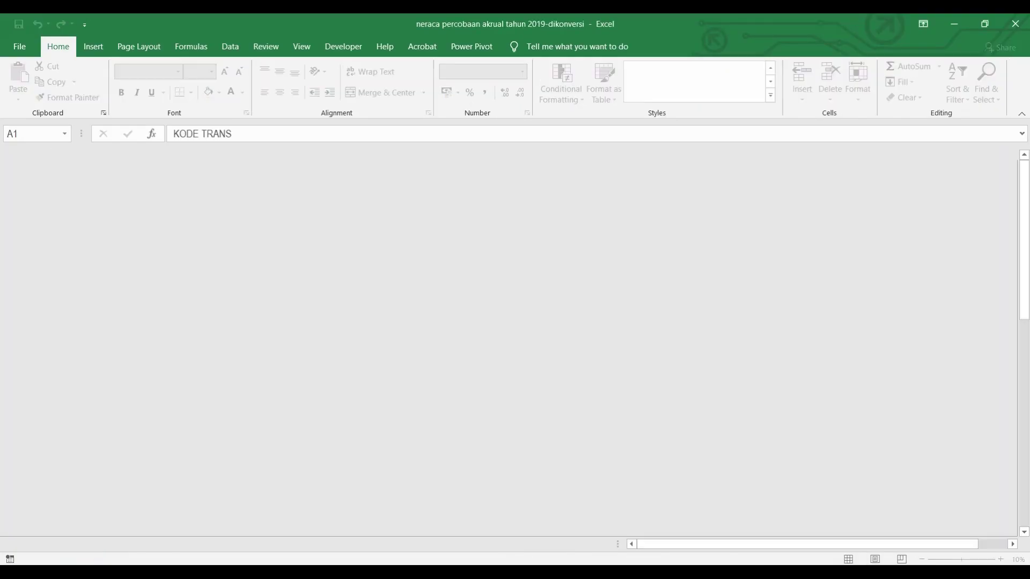
- Go back to Smallpdf's PDF to Excel upload page to pick the next PDF
{"action": "key", "text": "alt+Tab"}
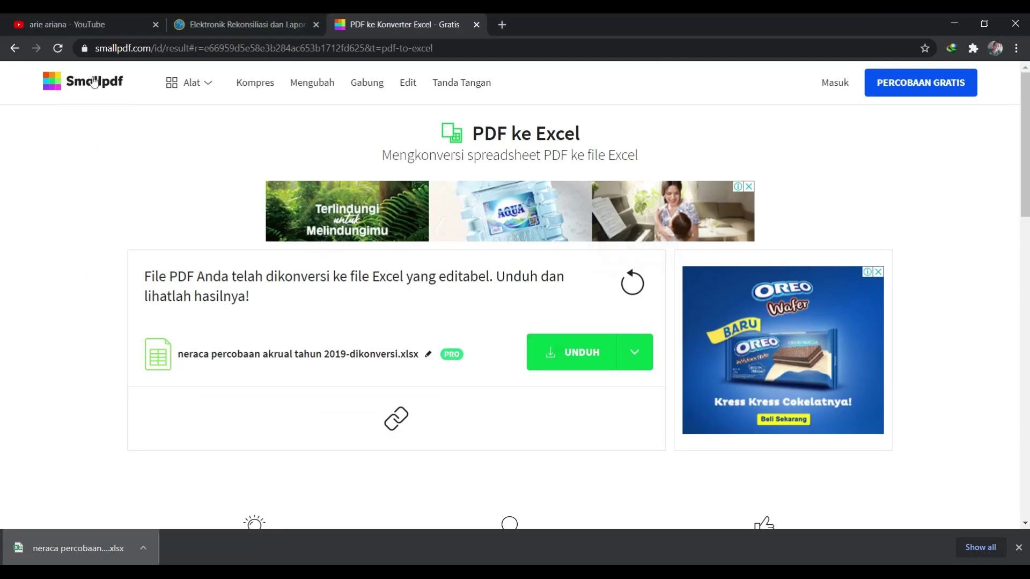
{"action": "left_click", "coordinate": [14, 47]}
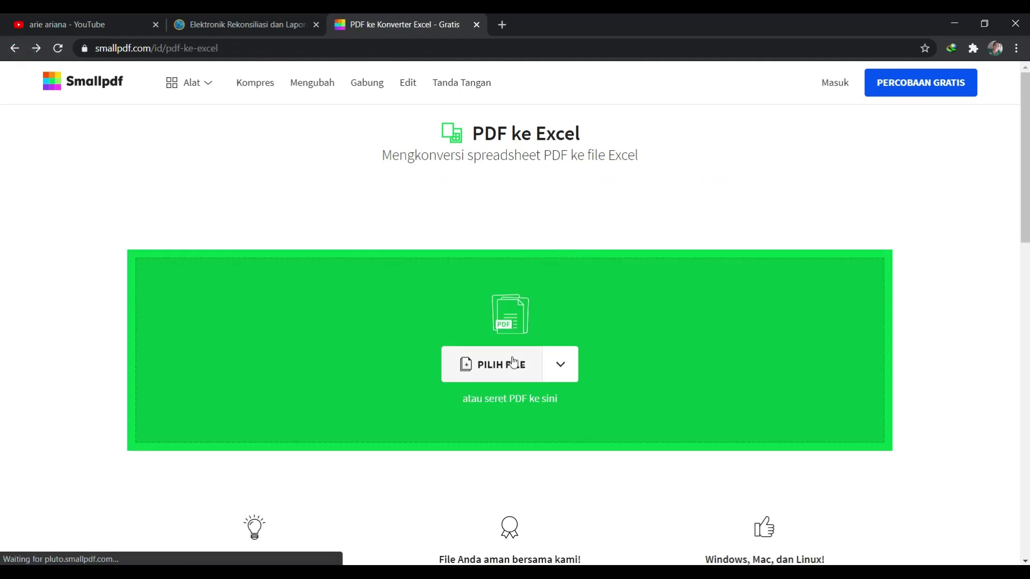
{"action": "left_click", "coordinate": [514, 361]}
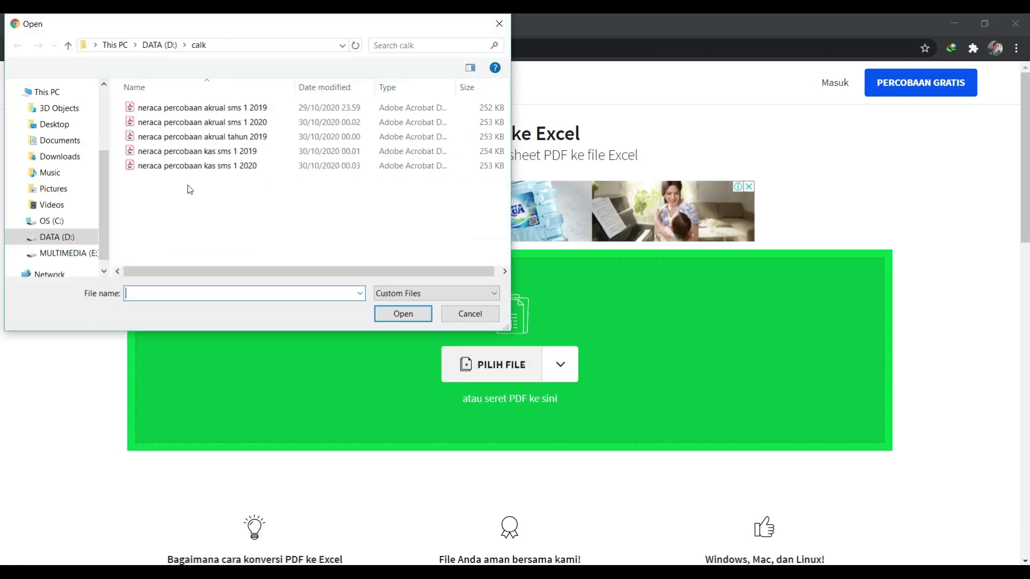
- Convert 'neraca percobaan kas sms 1 2019' to Excel, open the download, and return to the upload page
{"action": "double_click", "coordinate": [214, 152]}
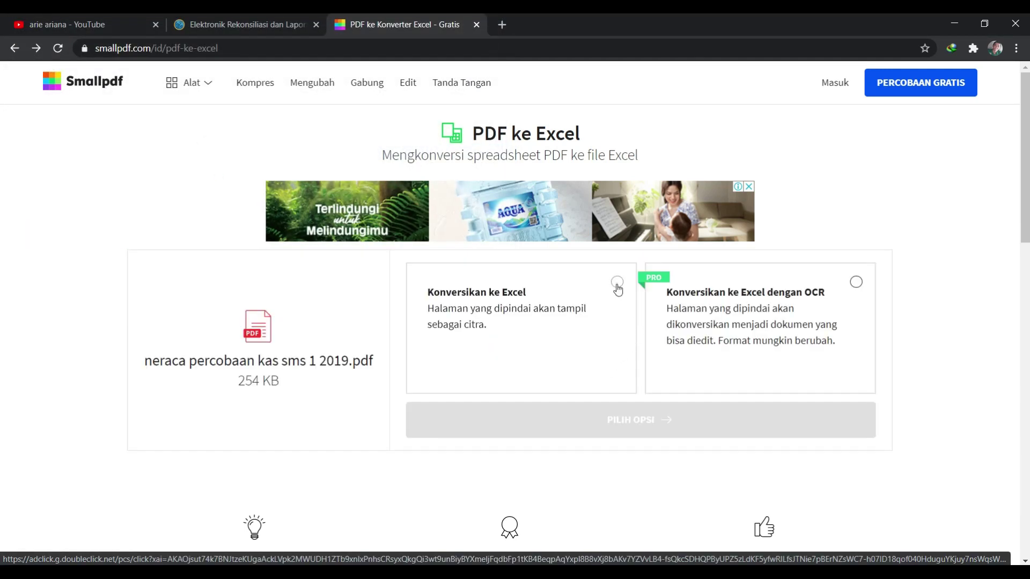
{"action": "left_click", "coordinate": [618, 287]}
{"action": "left_click", "coordinate": [645, 420]}
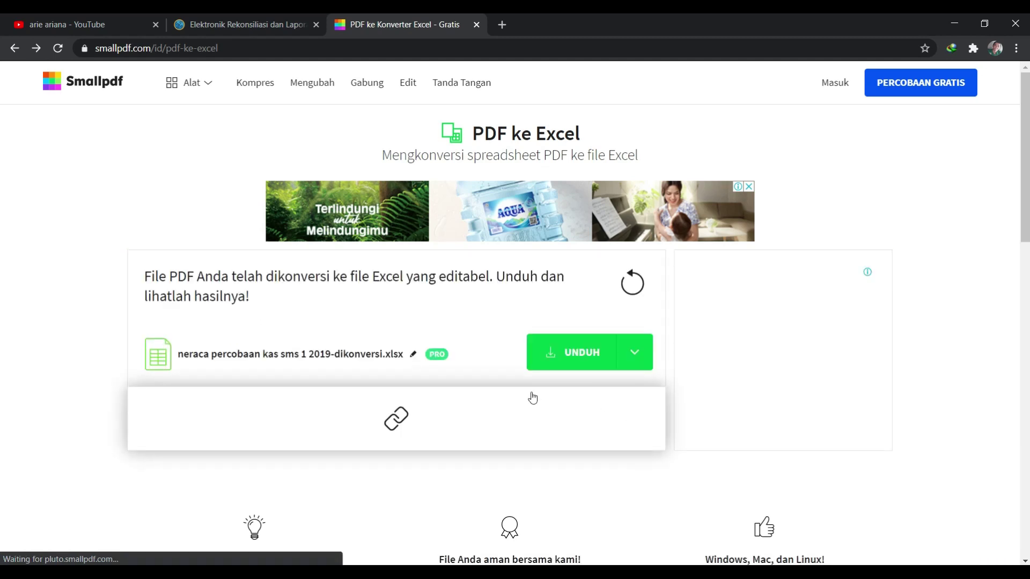
{"action": "left_click", "coordinate": [573, 354]}
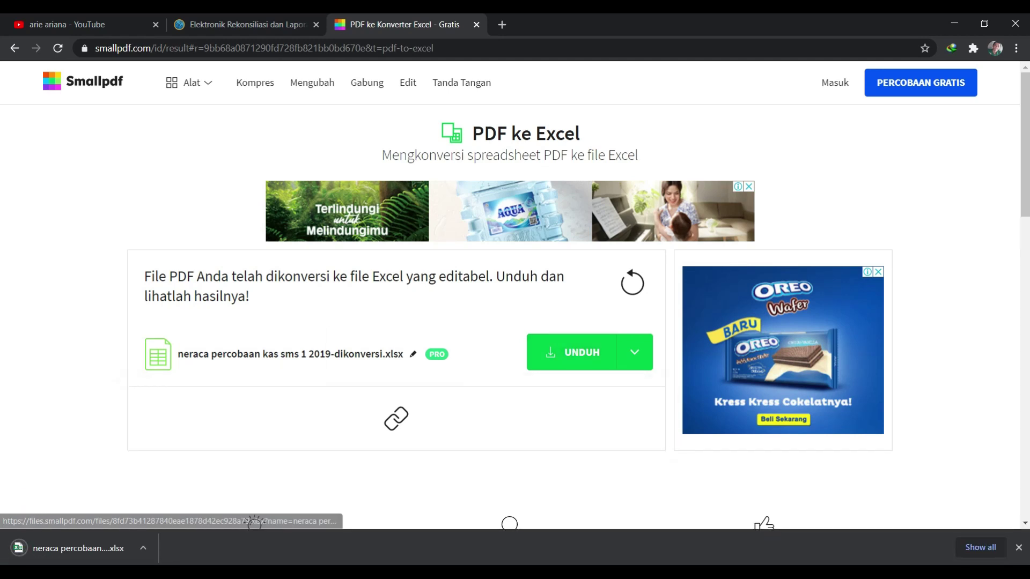
{"action": "left_click", "coordinate": [77, 548]}
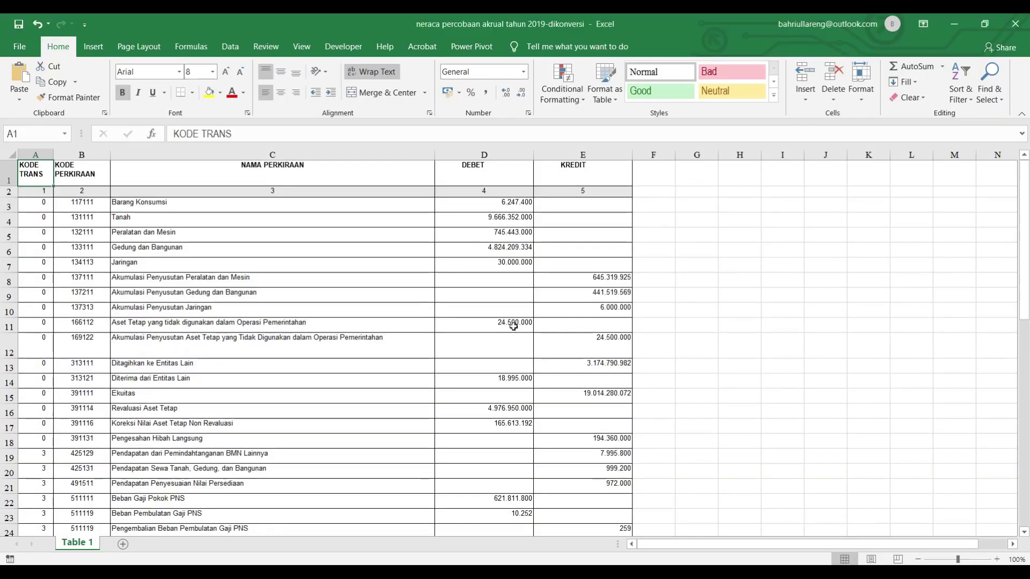
{"action": "left_click", "coordinate": [513, 325]}
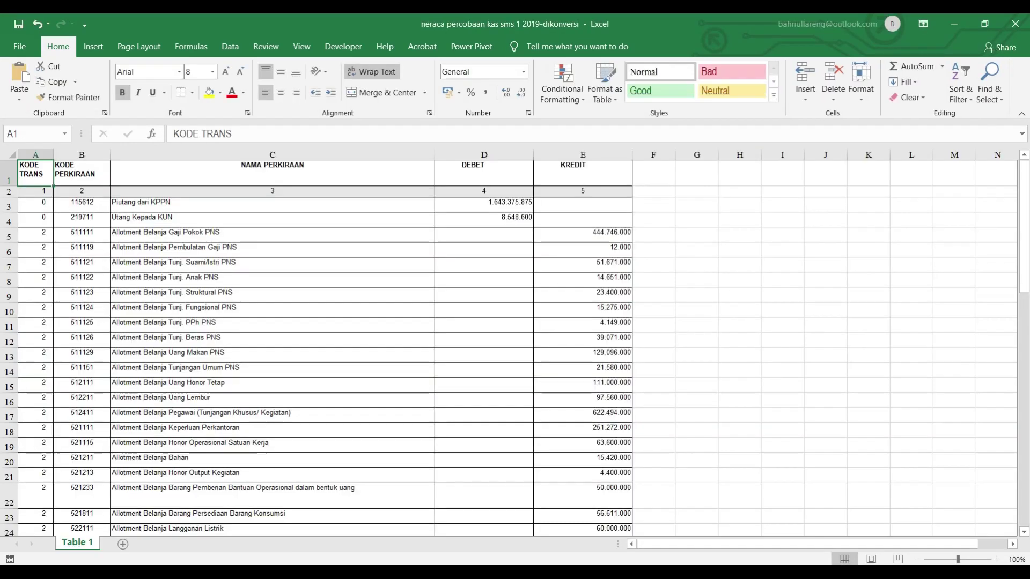
{"action": "key", "text": "alt+Tab"}
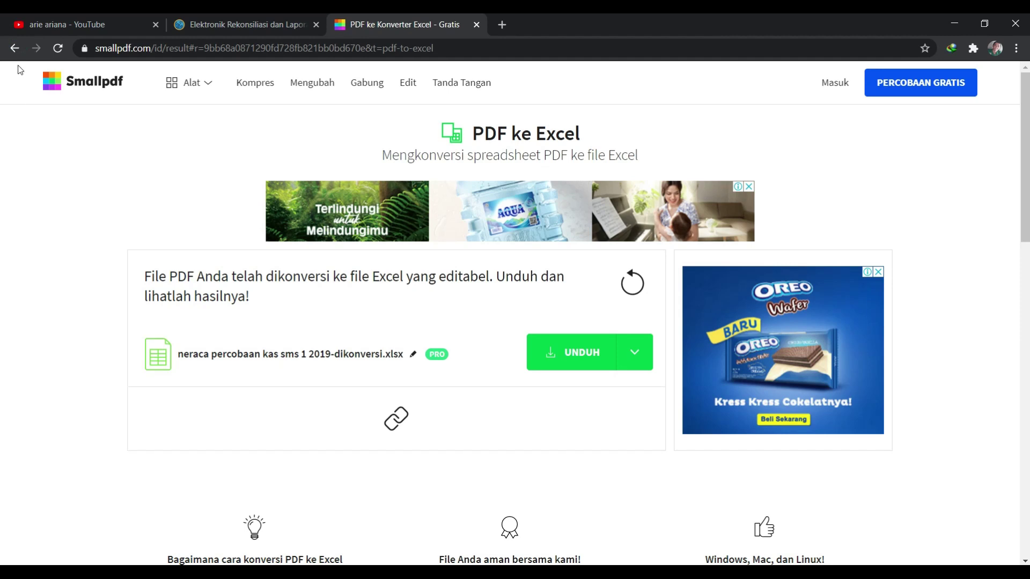
{"action": "left_click", "coordinate": [14, 48]}
- Convert 'neraca percobaan kas sms 1 2020' with the standard Excel option, then download and open it
{"action": "left_click", "coordinate": [489, 377]}
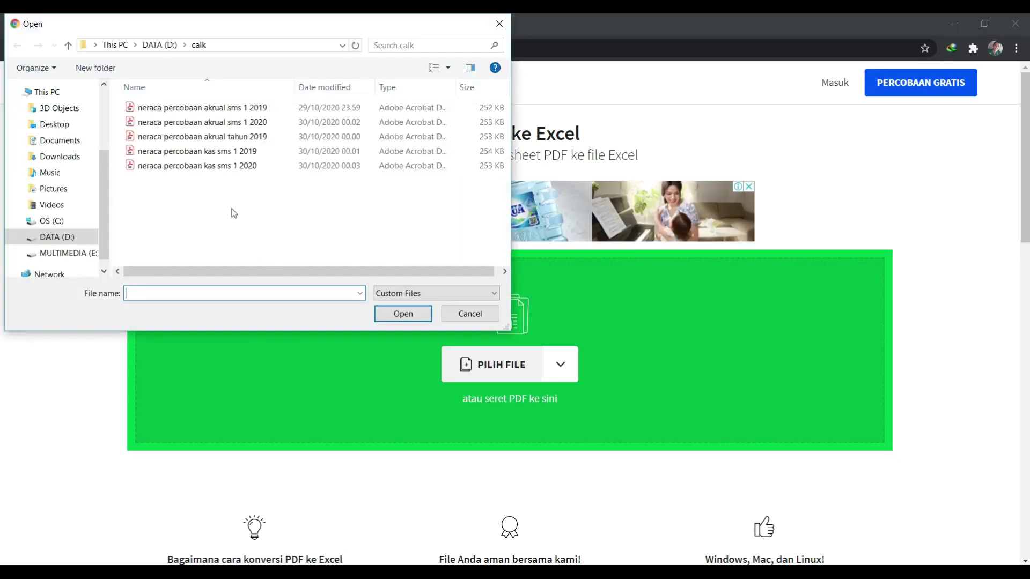
{"action": "left_click", "coordinate": [228, 170]}
{"action": "left_click", "coordinate": [386, 312]}
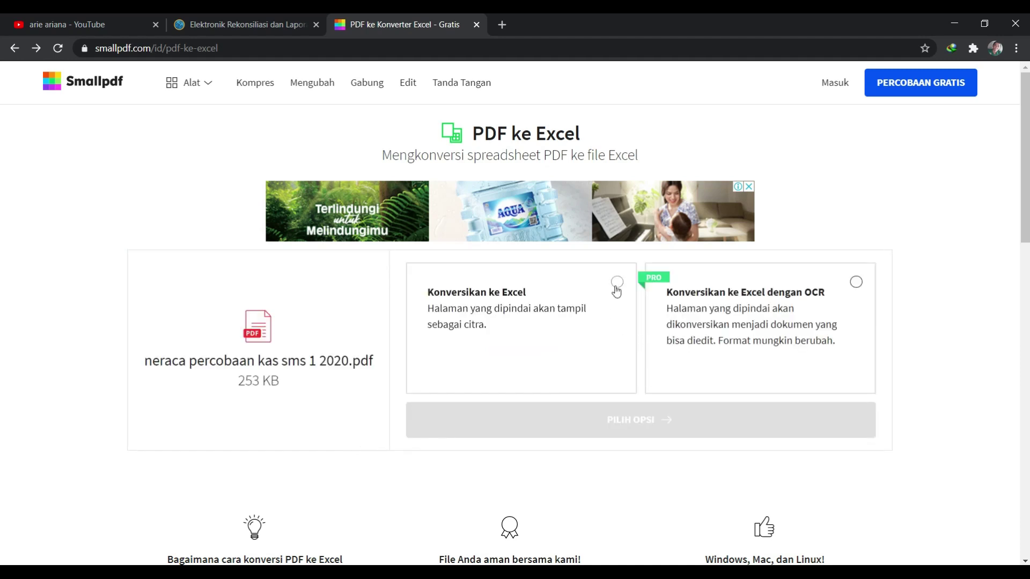
{"action": "left_click", "coordinate": [616, 284]}
{"action": "left_click", "coordinate": [599, 428]}
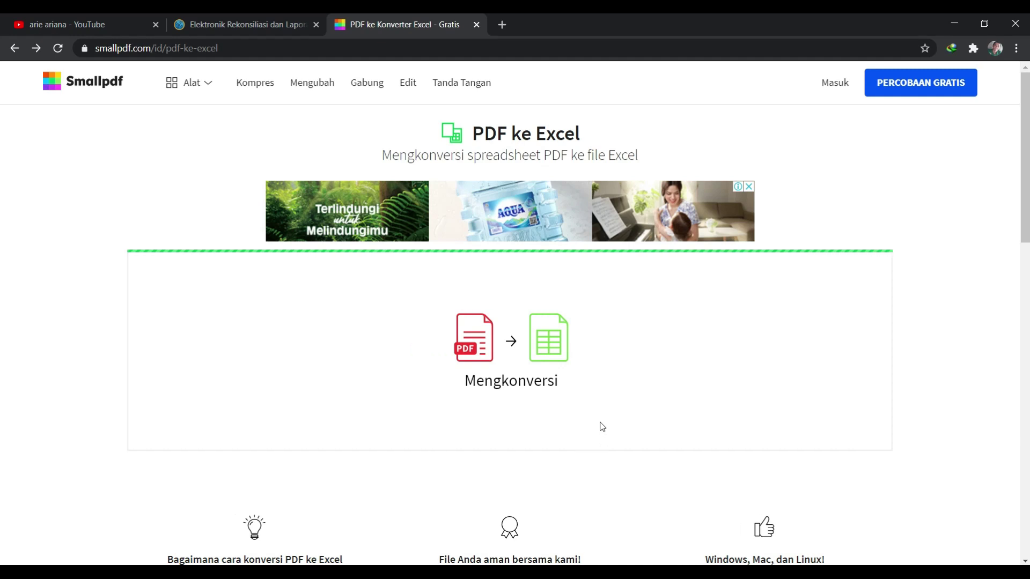
{"action": "left_click", "coordinate": [588, 352]}
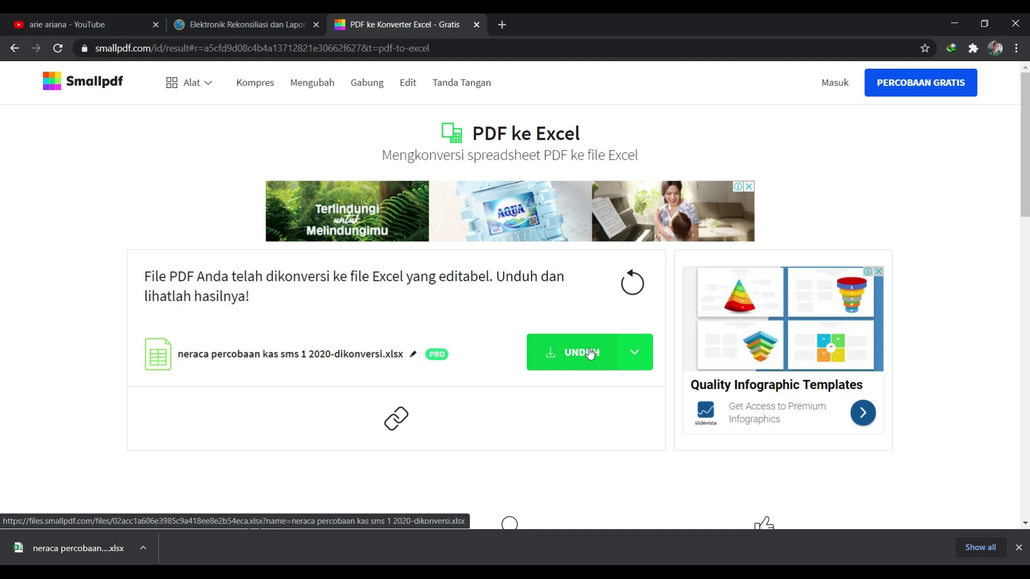
{"action": "left_click", "coordinate": [78, 547]}
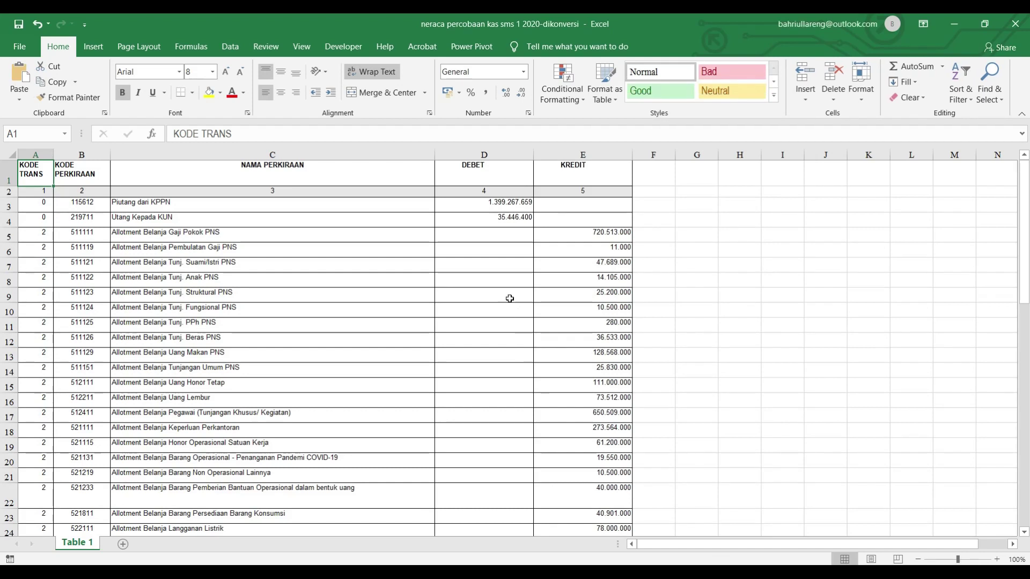
- Save the kas sms 1 2020 converted workbook into the D:\calk folder
{"action": "left_click", "coordinate": [510, 299]}
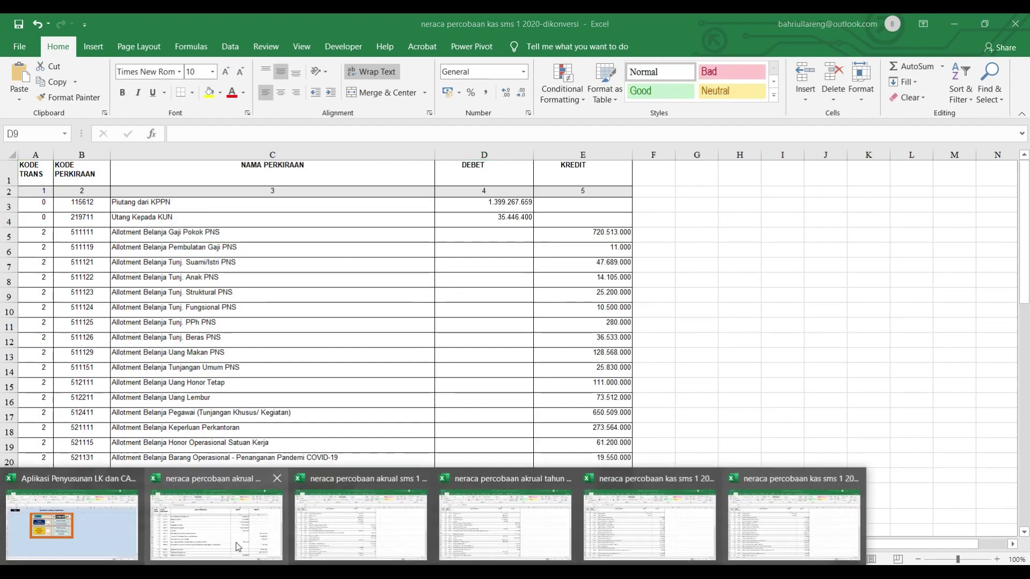
{"action": "left_click", "coordinate": [794, 525]}
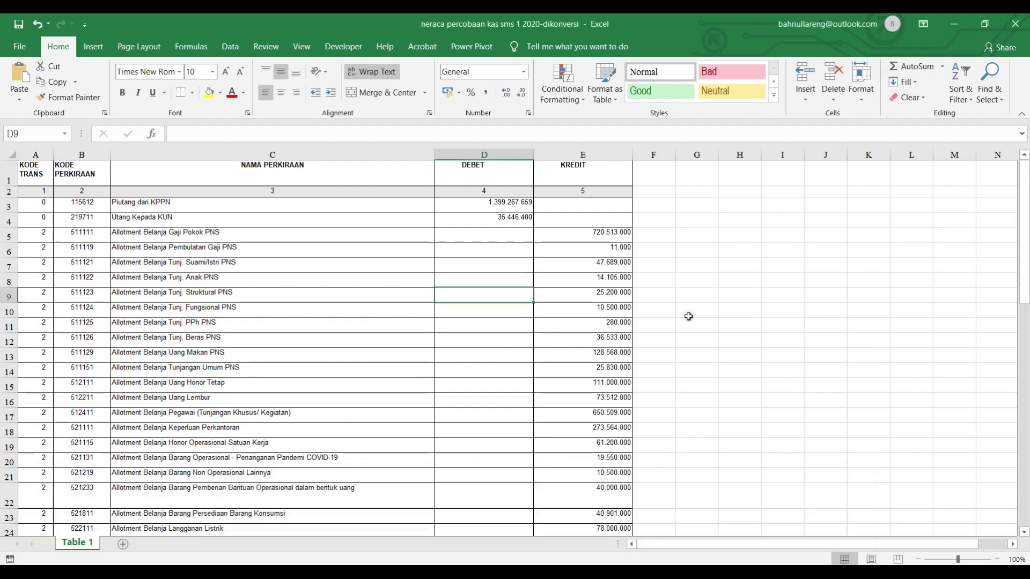
{"action": "left_click", "coordinate": [530, 316]}
{"action": "left_click", "coordinate": [22, 43]}
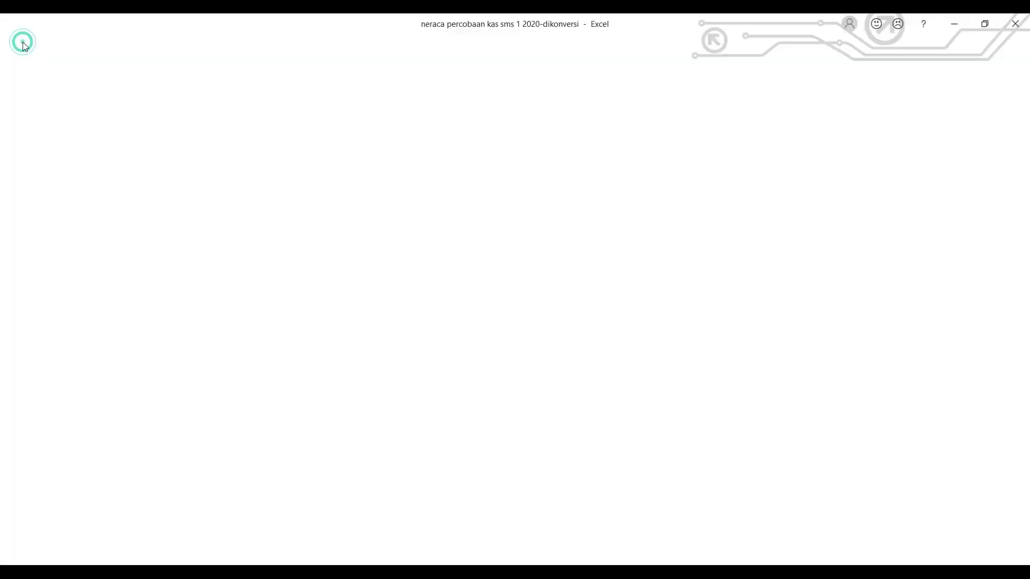
{"action": "left_click", "coordinate": [54, 226]}
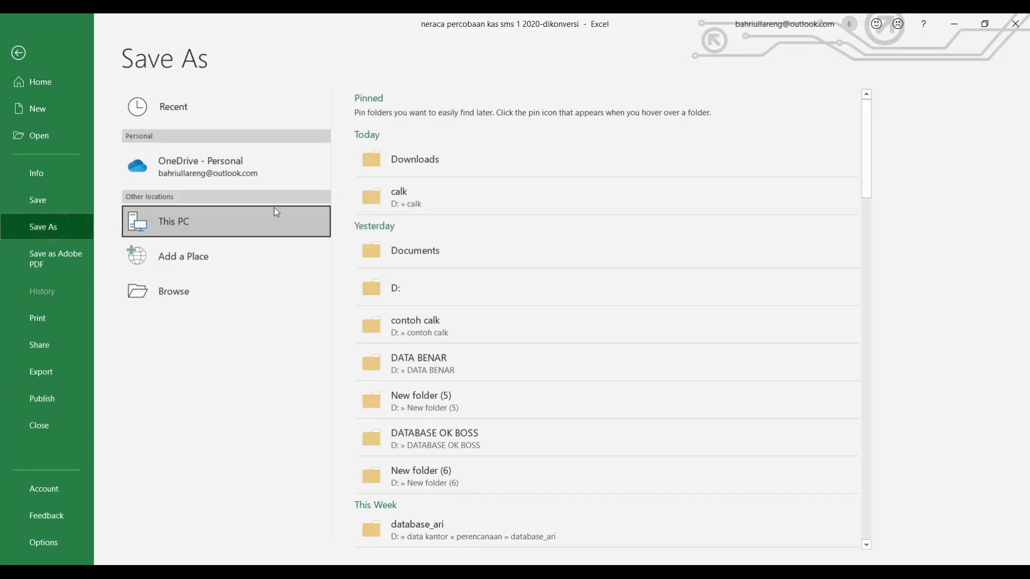
{"action": "left_click", "coordinate": [434, 196]}
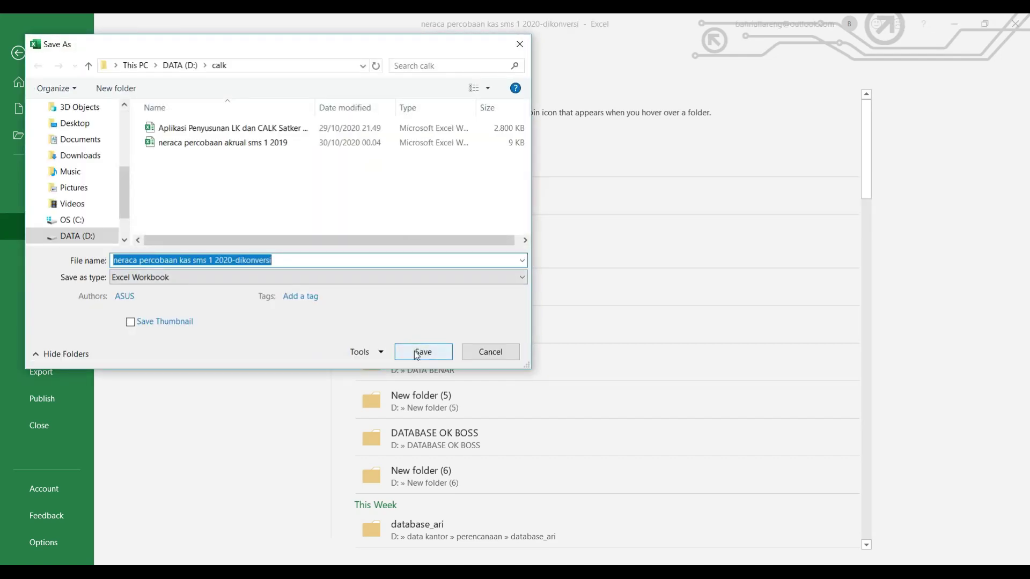
{"action": "left_click", "coordinate": [417, 352]}
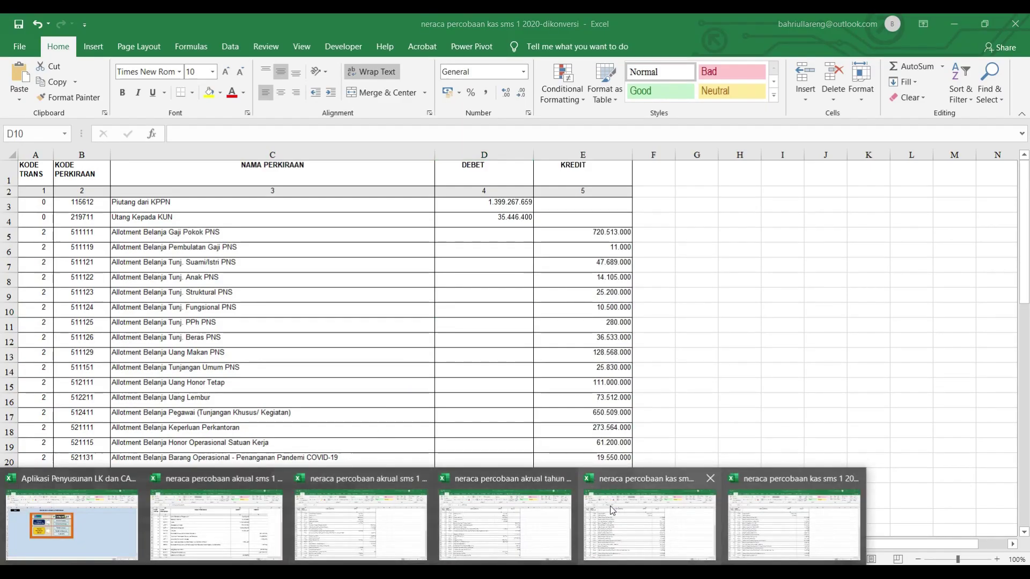
- Save the kas sms 1 2019 converted workbook into the D:\calk folder
{"action": "left_click", "coordinate": [607, 498]}
{"action": "left_click", "coordinate": [19, 46]}
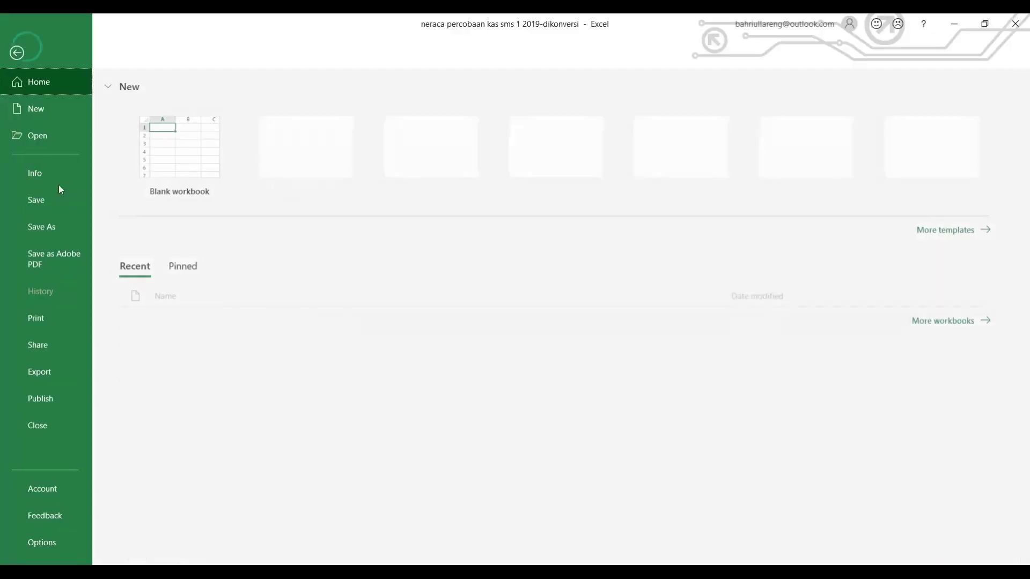
{"action": "left_click", "coordinate": [53, 233]}
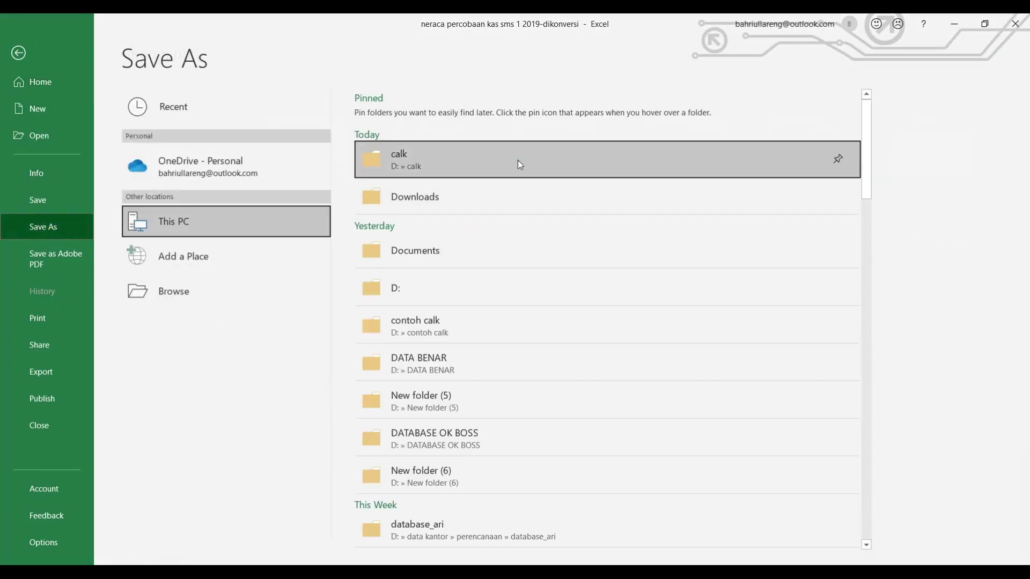
{"action": "left_click", "coordinate": [516, 153]}
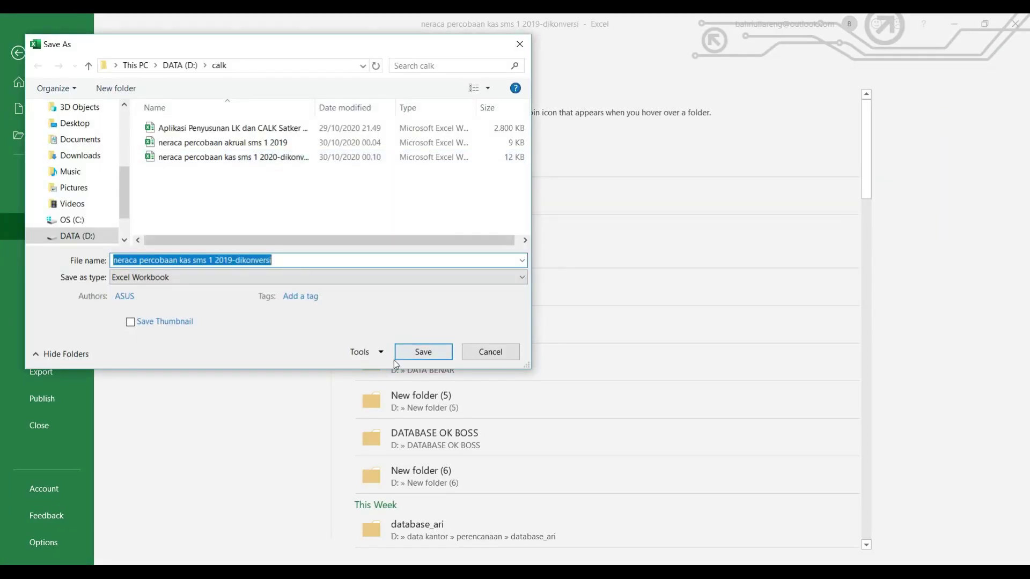
{"action": "left_click", "coordinate": [422, 355]}
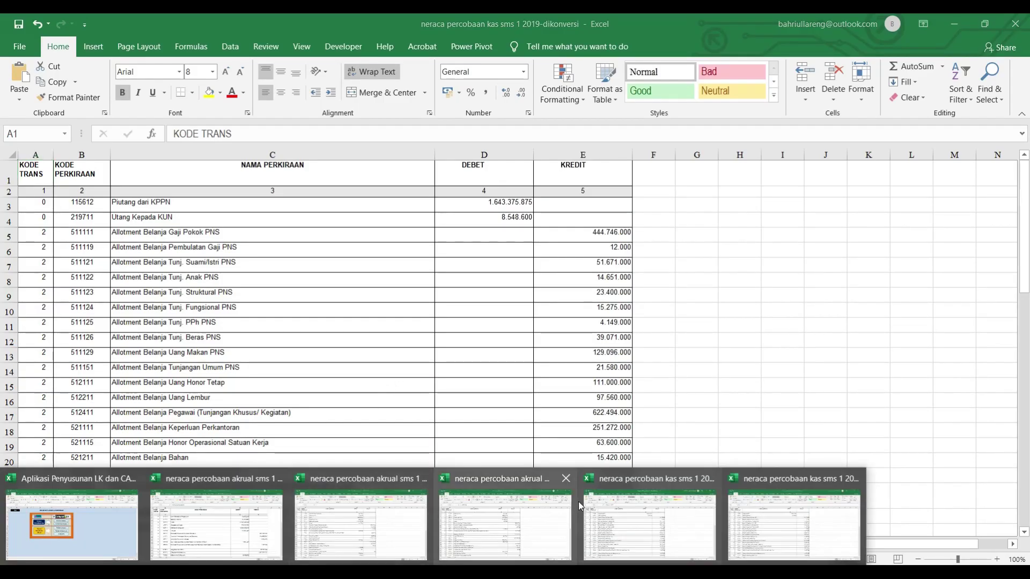
- Save the akrual tahun 2019 converted workbook into the calk folder
{"action": "left_click", "coordinate": [509, 529]}
{"action": "left_click", "coordinate": [19, 47]}
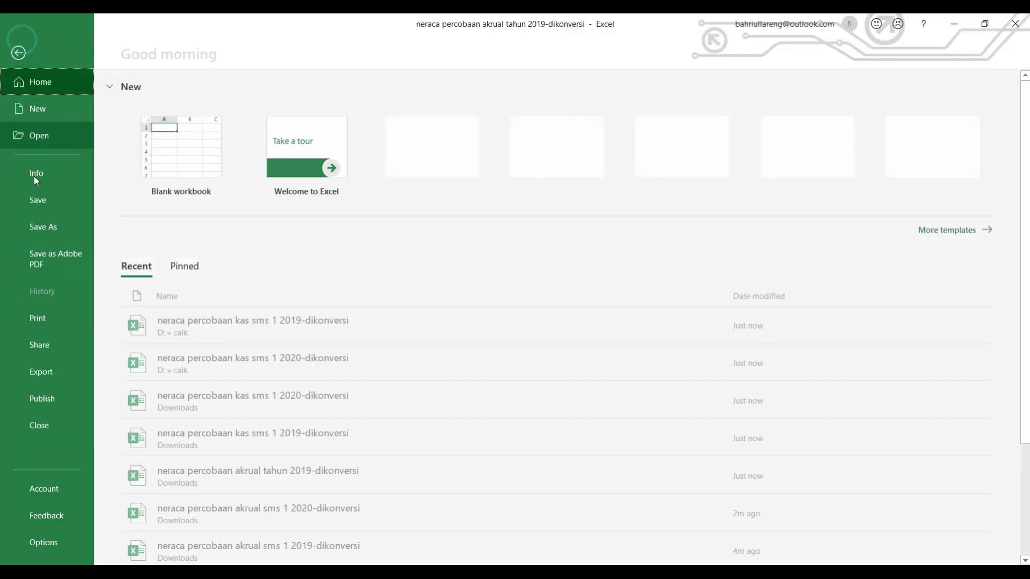
{"action": "left_click", "coordinate": [48, 225]}
{"action": "left_click", "coordinate": [377, 161]}
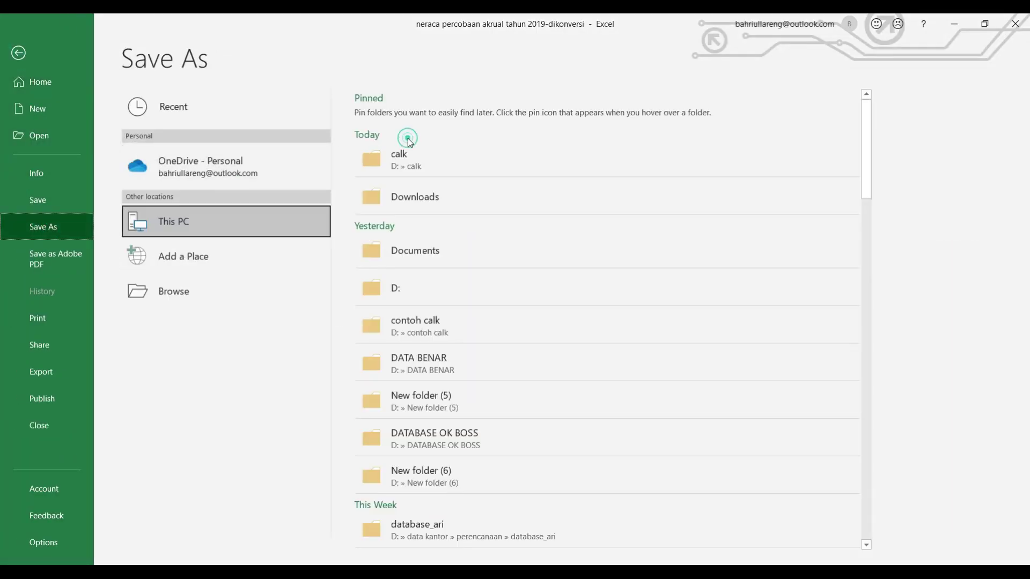
{"action": "left_click", "coordinate": [397, 350]}
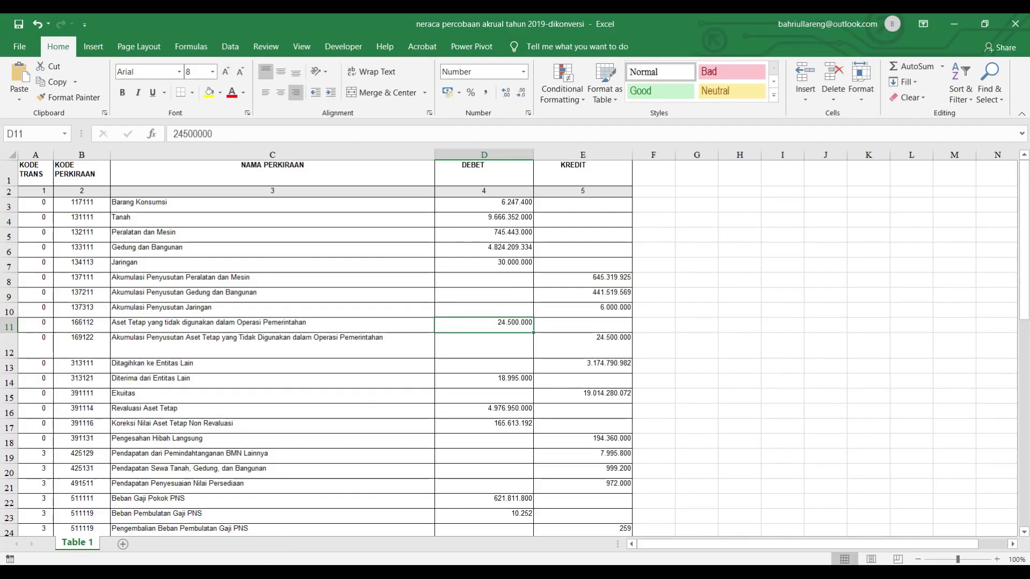
- Save the akrual sms 1 2020 converted workbook into the calk folder
{"action": "left_click", "coordinate": [364, 545]}
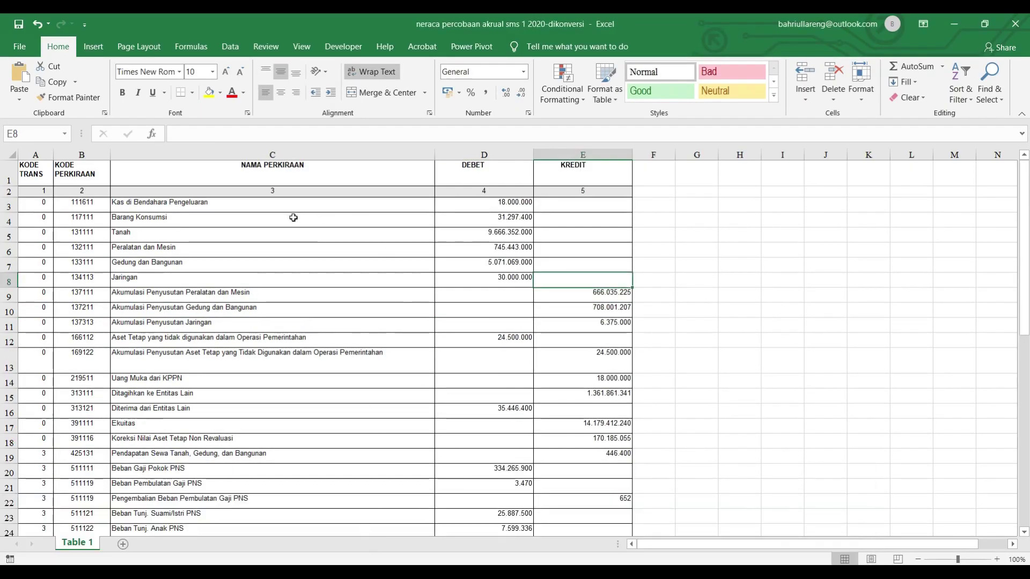
{"action": "left_click", "coordinate": [30, 54]}
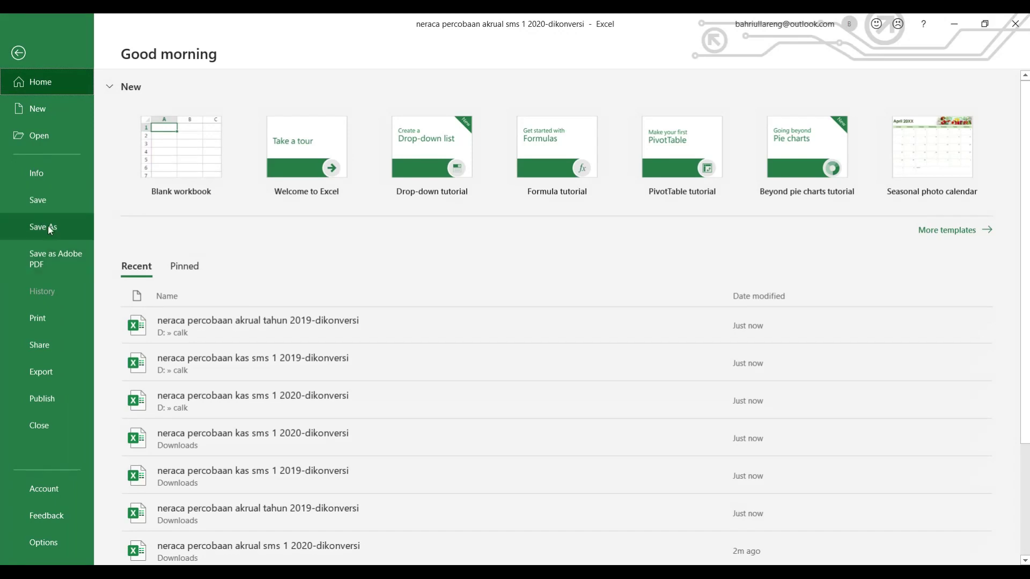
{"action": "left_click", "coordinate": [43, 227]}
{"action": "left_click", "coordinate": [428, 145]}
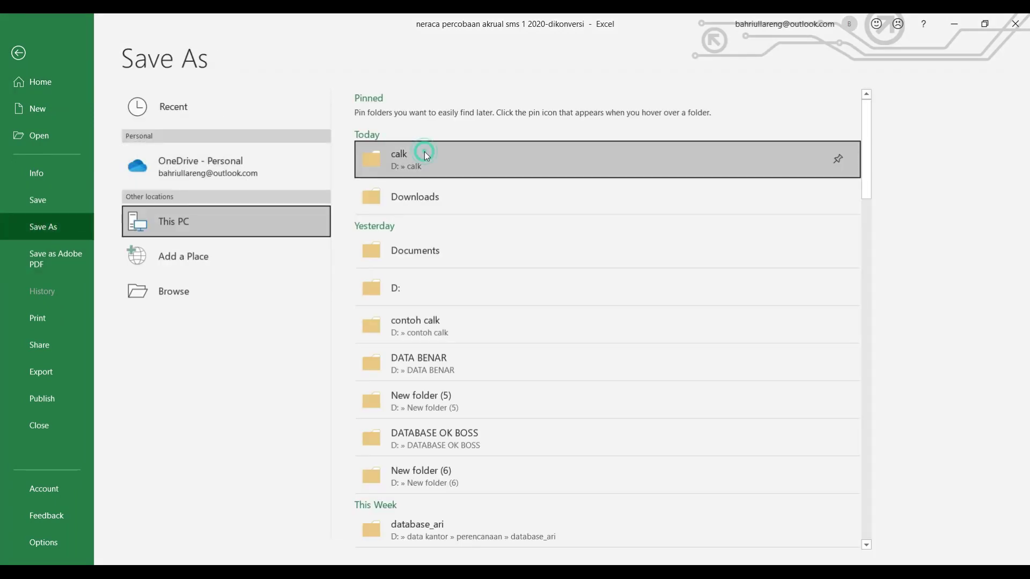
{"action": "left_click", "coordinate": [408, 352]}
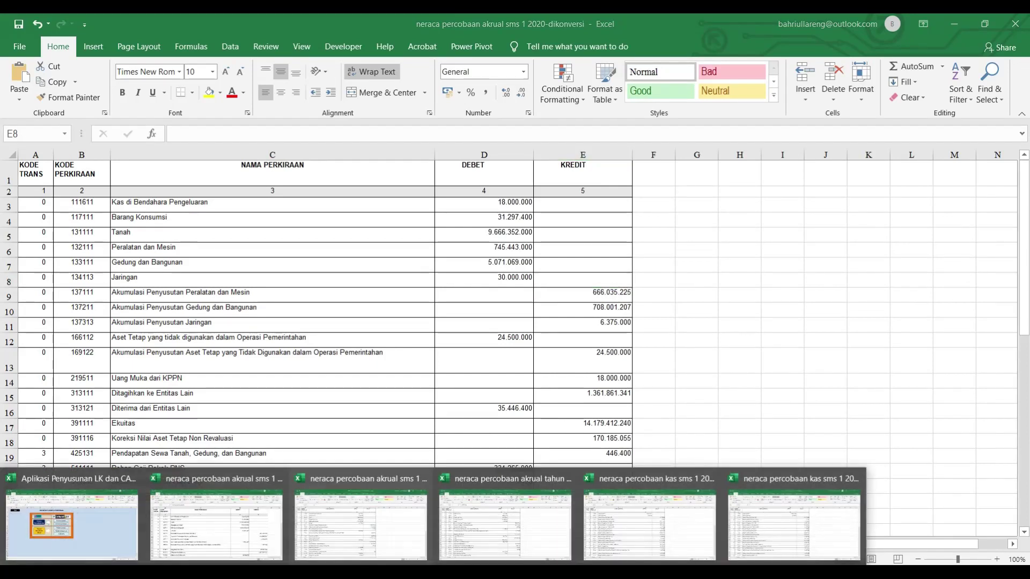
- Save the akrual sms 1 2019 converted workbook into calk and close the workbooks
{"action": "left_click", "coordinate": [216, 523]}
{"action": "left_click", "coordinate": [20, 46]}
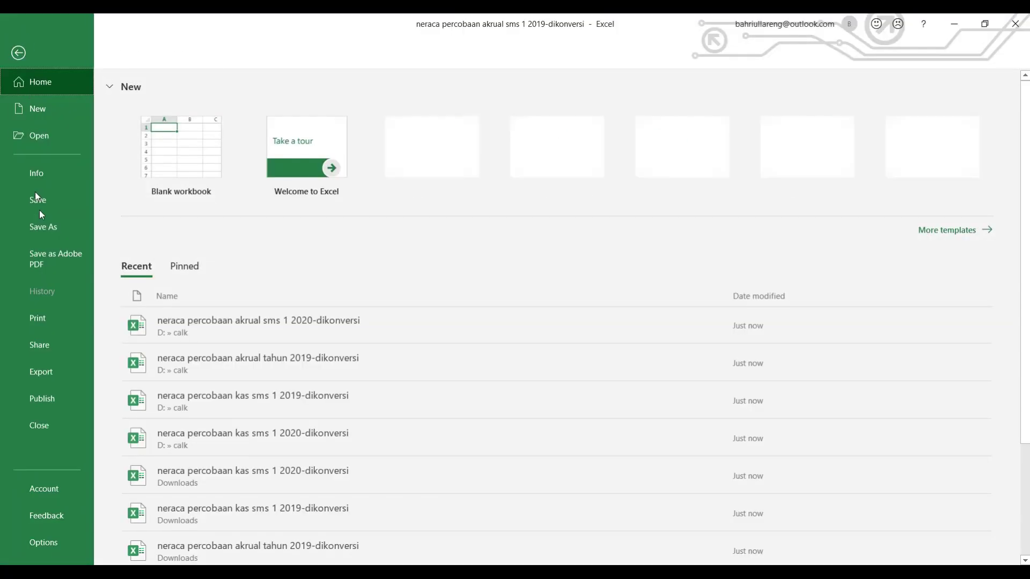
{"action": "left_click", "coordinate": [44, 227]}
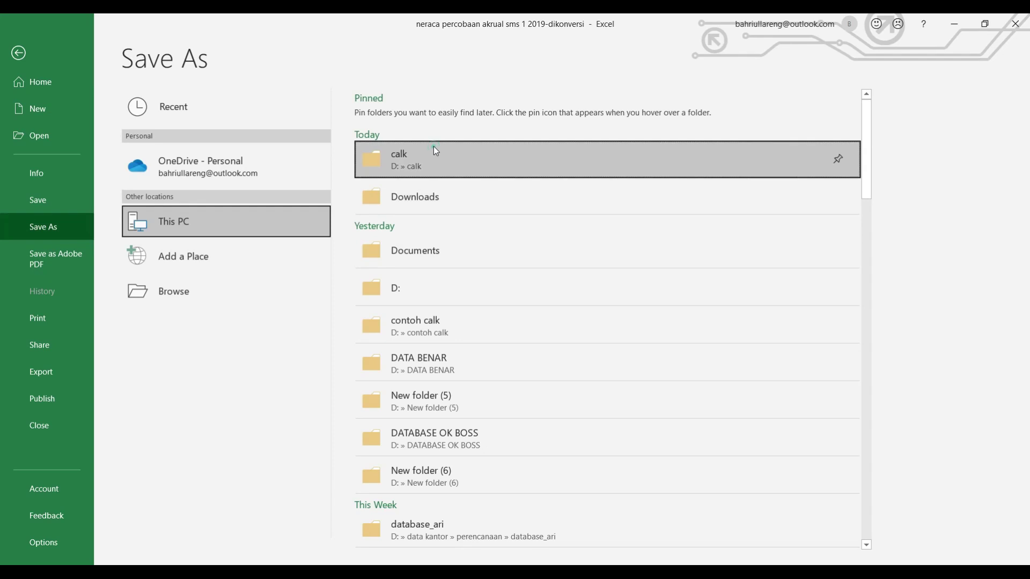
{"action": "left_click", "coordinate": [433, 146]}
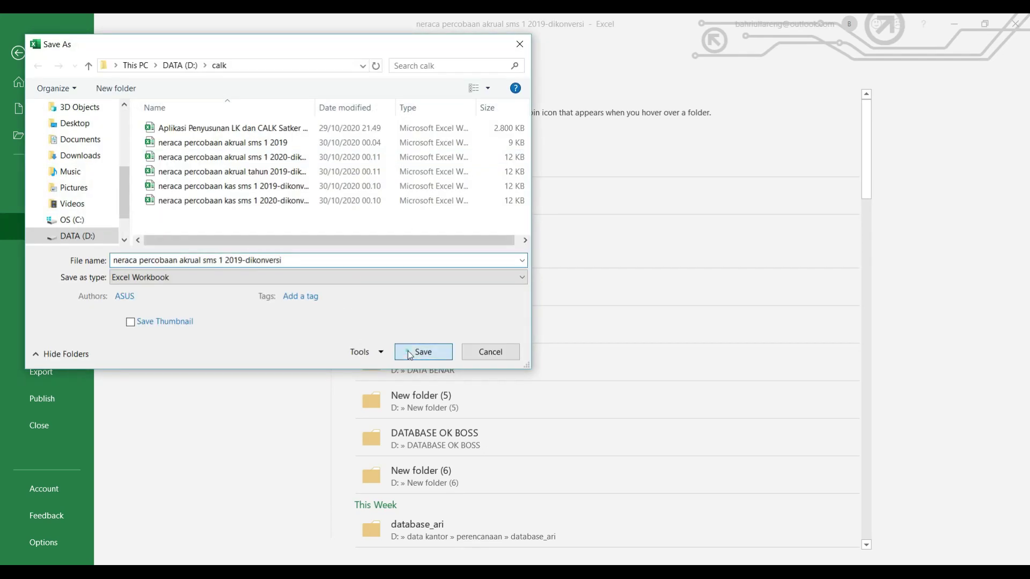
{"action": "left_click", "coordinate": [408, 351]}
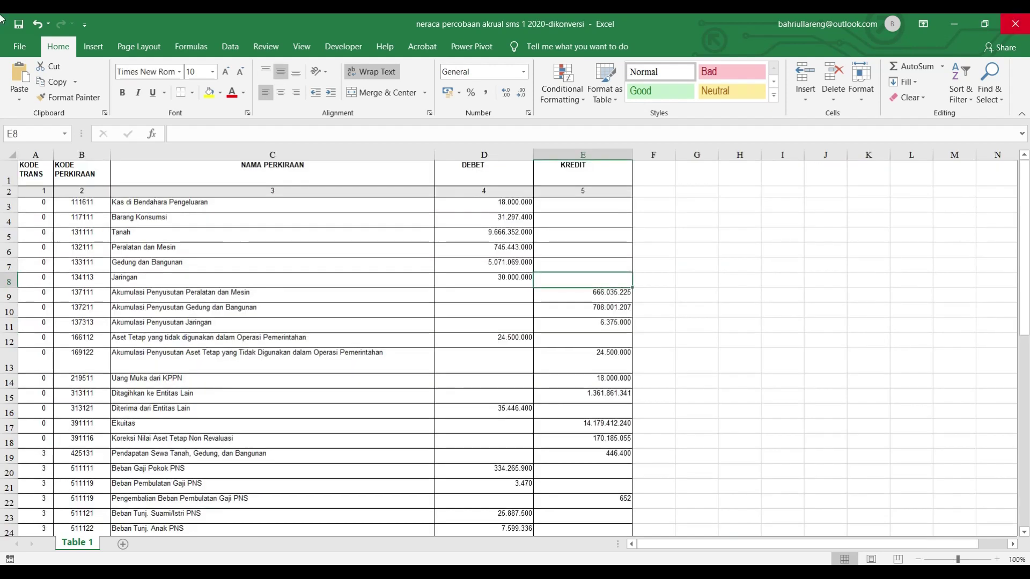
{"action": "left_click", "coordinate": [1015, 24]}
- Refresh the calk folder and delete the original 'neraca percobaan akrual sms 1 2019' Excel file
{"action": "left_click", "coordinate": [1015, 24]}
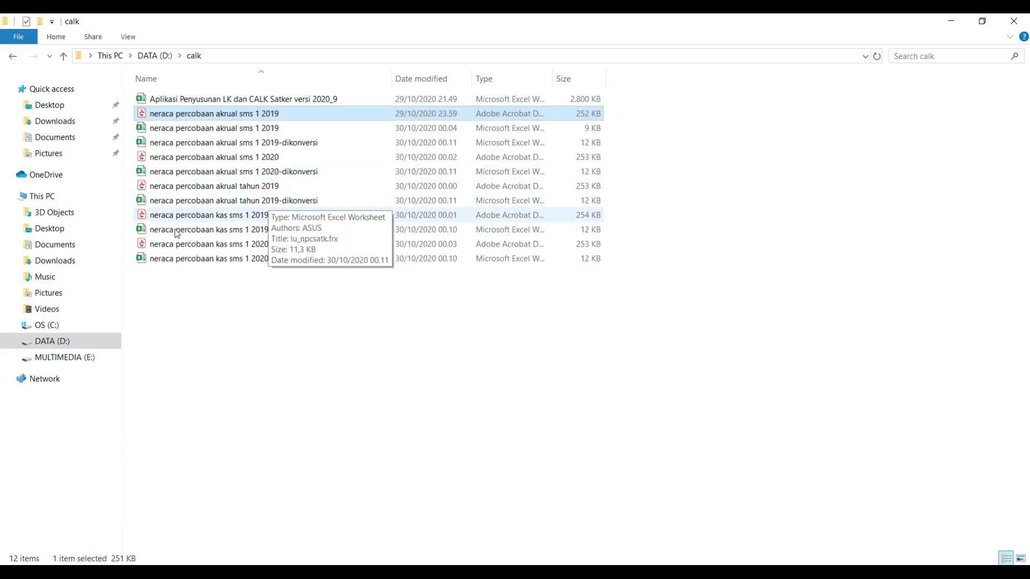
{"action": "right_click", "coordinate": [288, 381]}
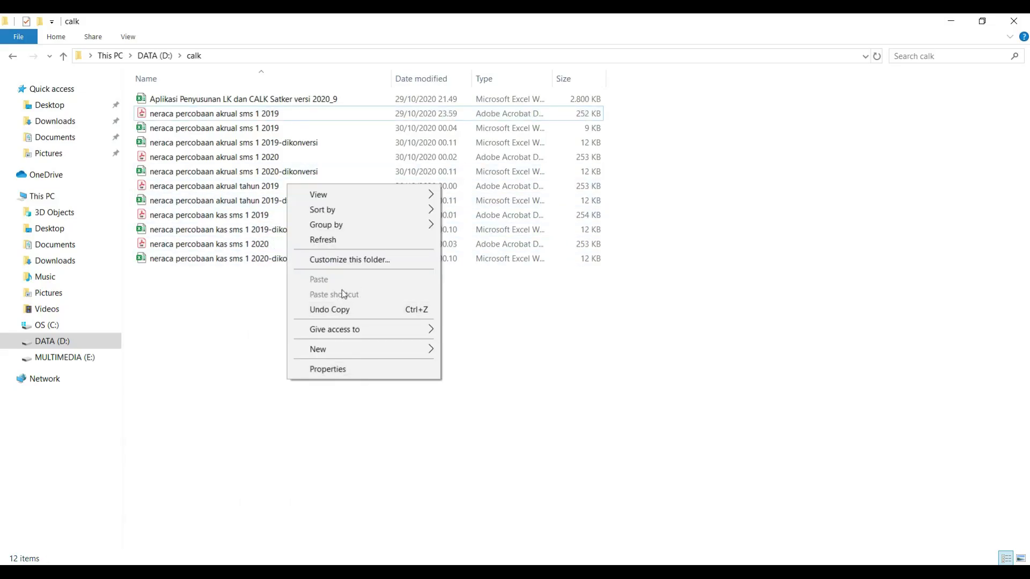
{"action": "left_click", "coordinate": [336, 242]}
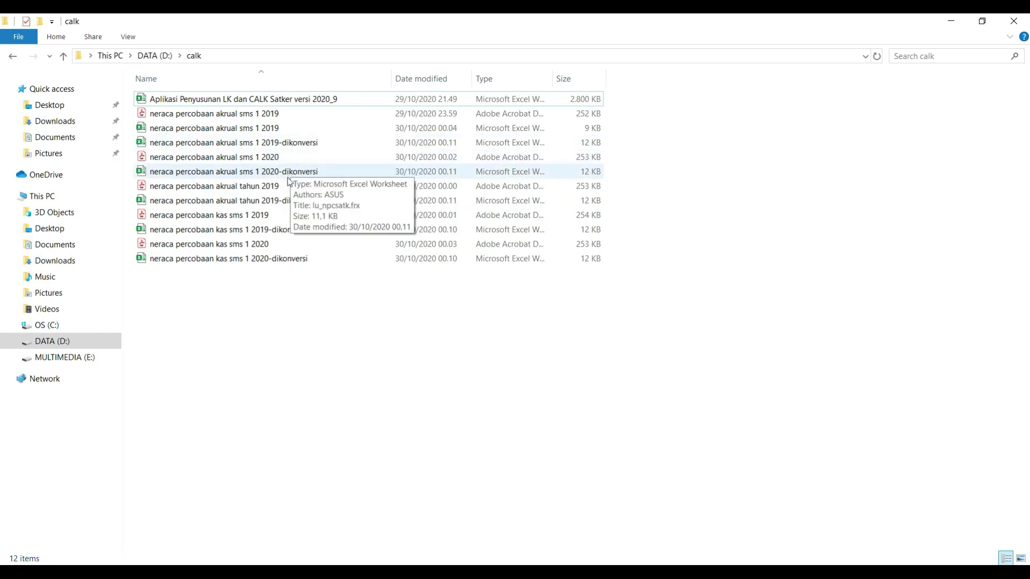
{"action": "left_click", "coordinate": [263, 131]}
{"action": "right_click", "coordinate": [261, 129]}
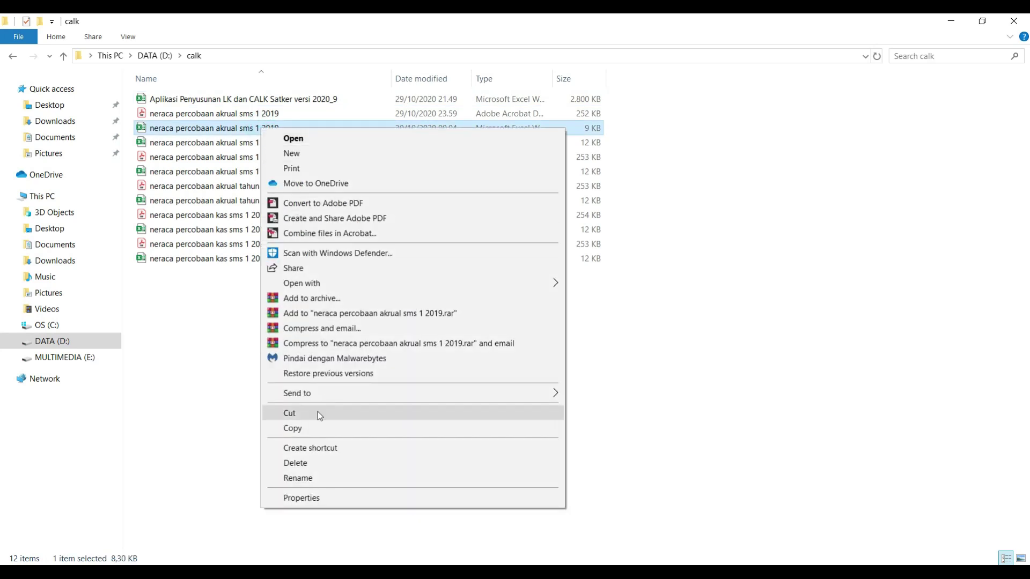
{"action": "left_click", "coordinate": [316, 462]}
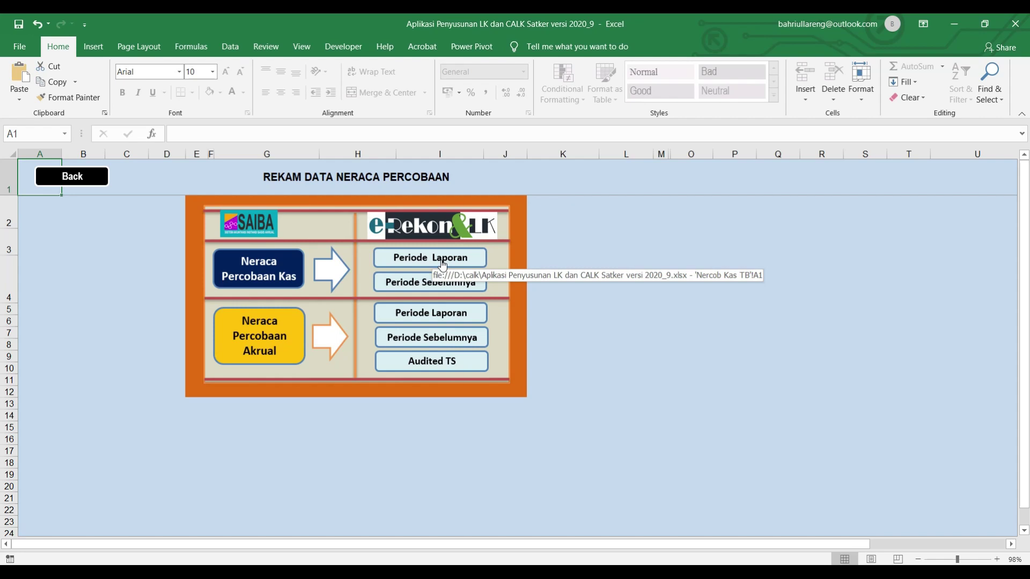
- Go to the current-period cash trial balance sheet via Periode Laporan under Neraca Percobaan Kas
{"action": "left_click", "coordinate": [443, 263]}
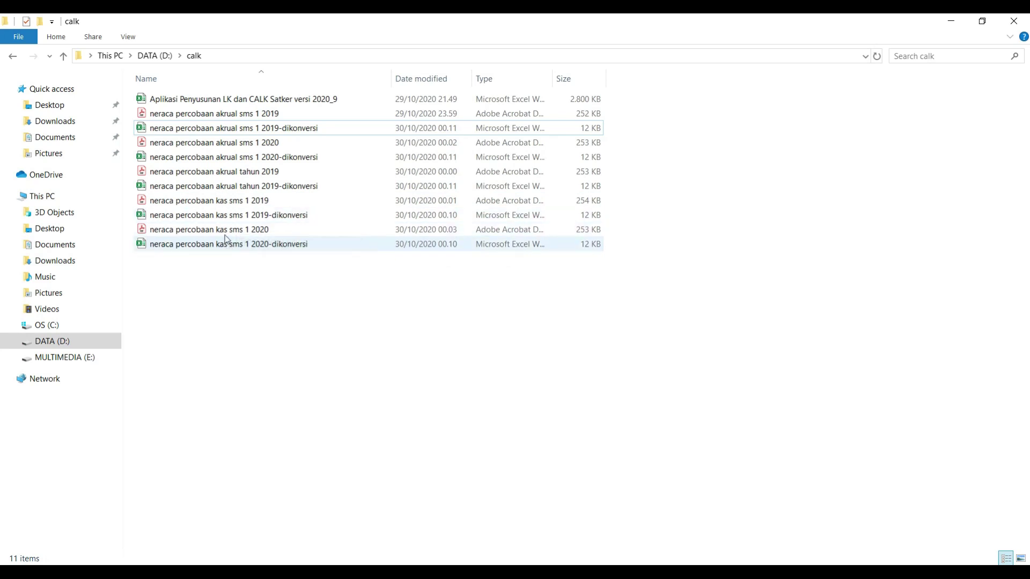
- Open the kas sms 1 2020 '-dikonversi' workbook and review the KODE TRANS codes in column A
{"action": "double_click", "coordinate": [220, 249]}
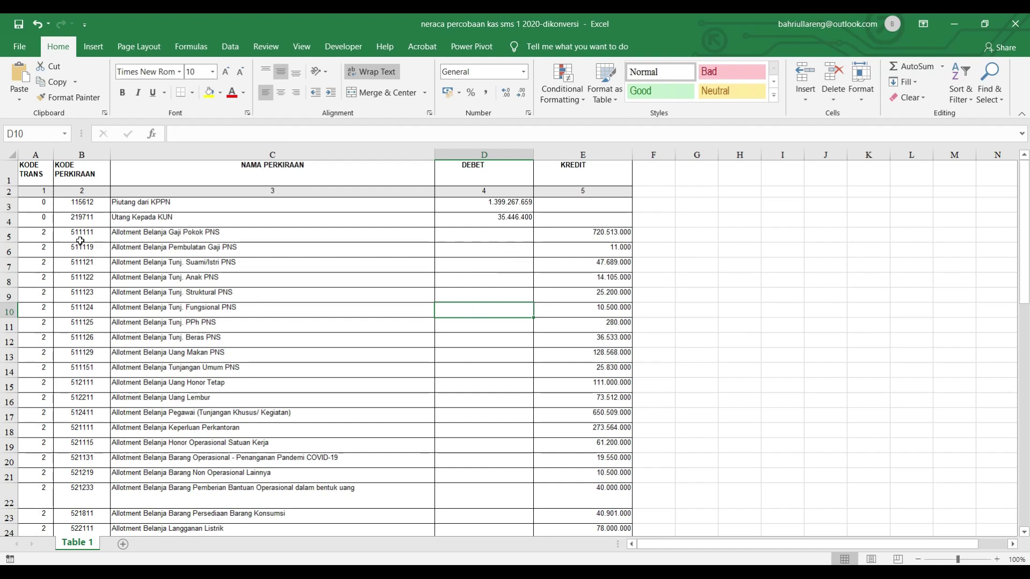
{"action": "mouse_move", "coordinate": [40, 205]}
{"action": "left_mouse_down"}
{"action": "mouse_move", "coordinate": [50, 536]}
{"action": "mouse_move", "coordinate": [46, 489]}
{"action": "left_mouse_up"}
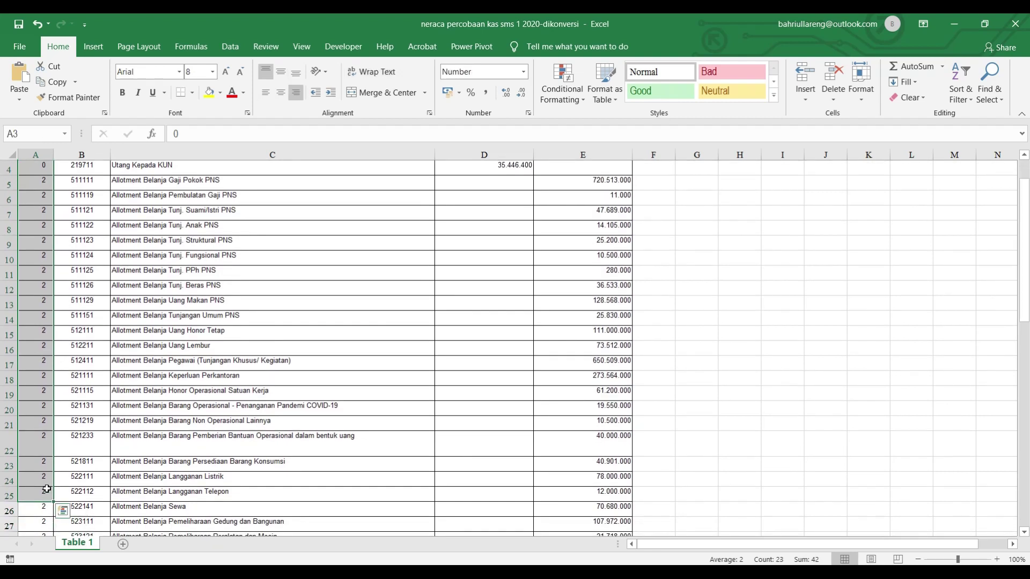
{"action": "scroll", "coordinate": [32, 309], "scroll_direction": "up", "scroll_amount": 1}
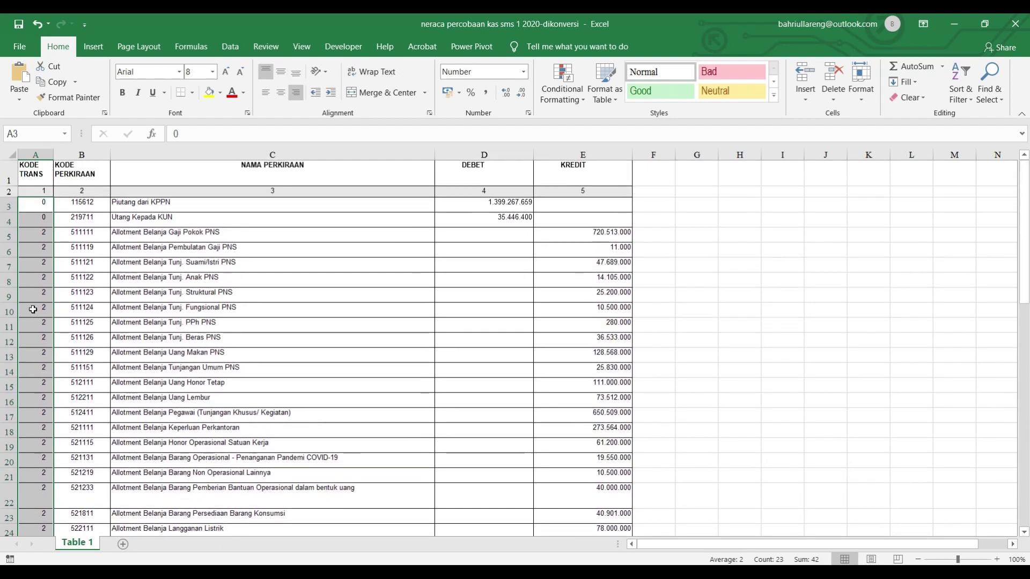
{"action": "left_click", "coordinate": [42, 238]}
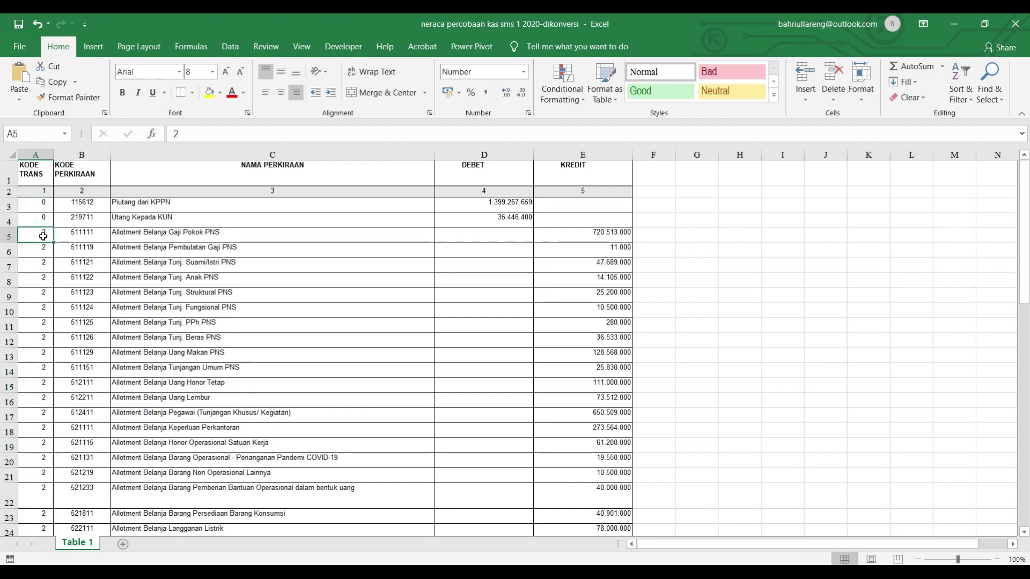
{"action": "scroll", "coordinate": [43, 300], "scroll_direction": "down", "scroll_amount": 3}
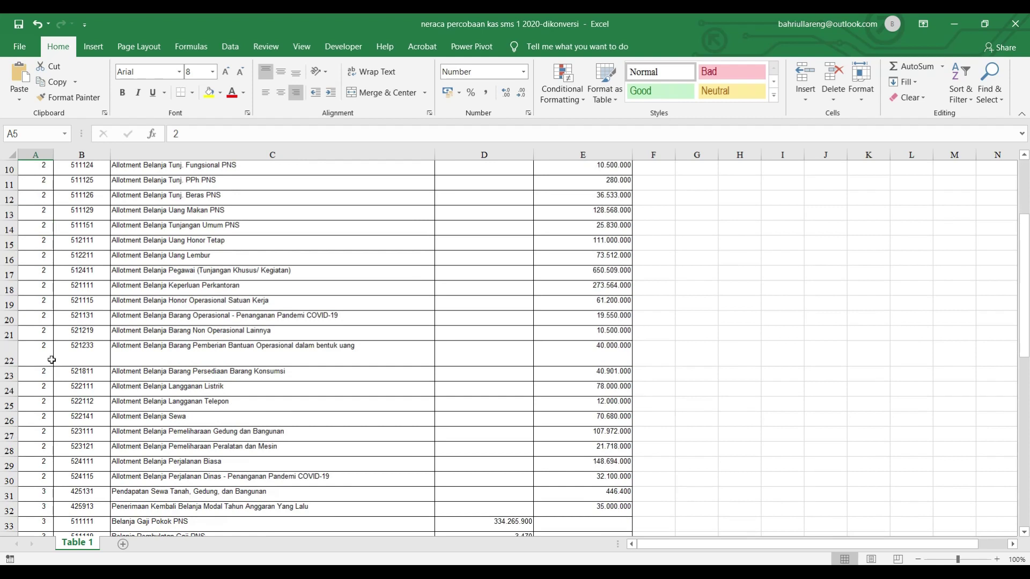
{"action": "scroll", "coordinate": [42, 348], "scroll_direction": "down", "scroll_amount": 7}
{"action": "left_click", "coordinate": [43, 348]}
{"action": "scroll", "coordinate": [57, 359], "scroll_direction": "down", "scroll_amount": 1}
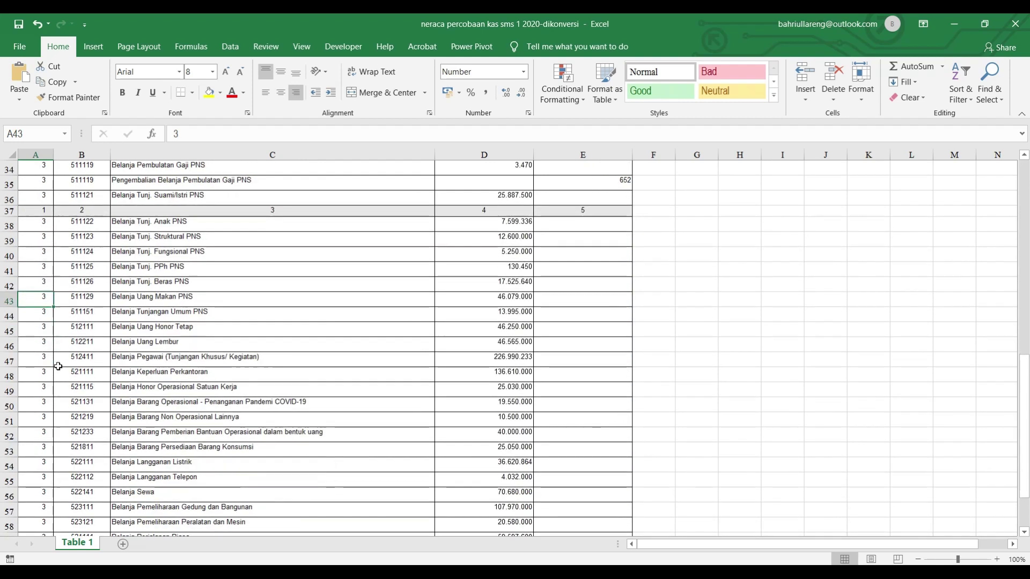
{"action": "scroll", "coordinate": [58, 366], "scroll_direction": "down", "scroll_amount": 3}
{"action": "scroll", "coordinate": [58, 366], "scroll_direction": "up", "scroll_amount": 4}
{"action": "scroll", "coordinate": [58, 367], "scroll_direction": "up", "scroll_amount": 4}
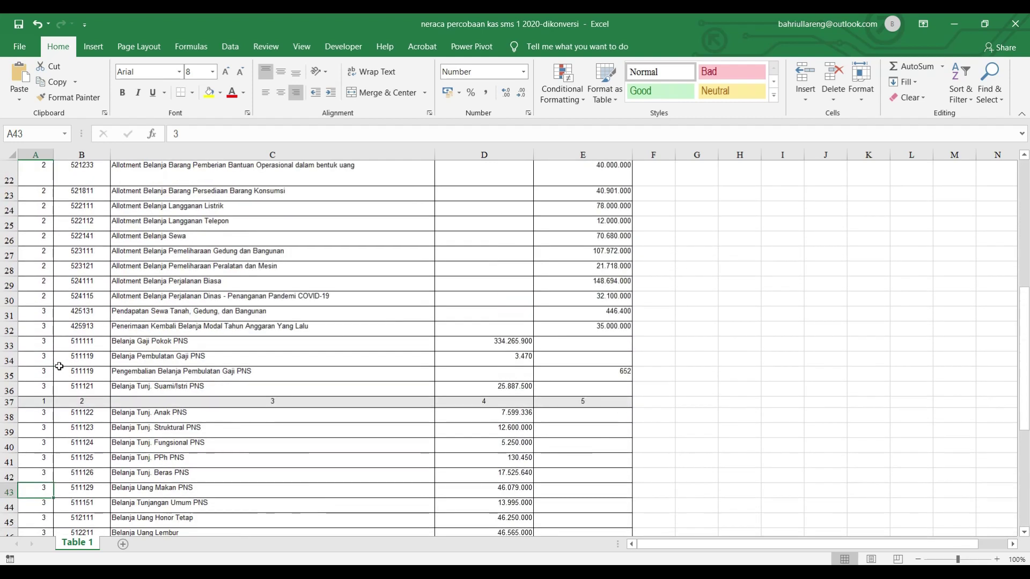
- Delete the duplicated '1 2 3 4 5' column-number row 37 from mid-table
{"action": "left_click", "coordinate": [9, 402]}
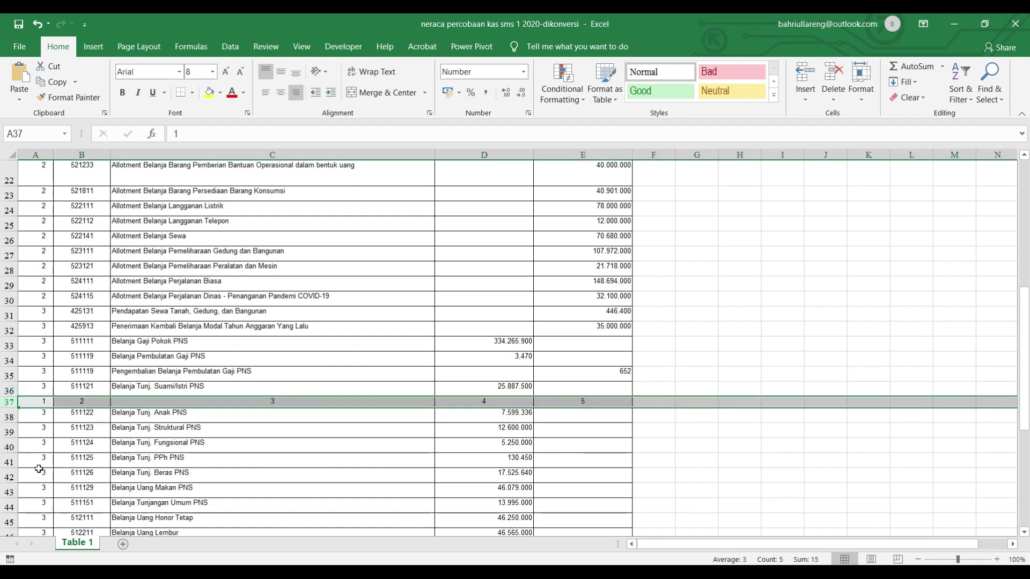
{"action": "left_click", "coordinate": [162, 464]}
{"action": "left_click", "coordinate": [9, 402]}
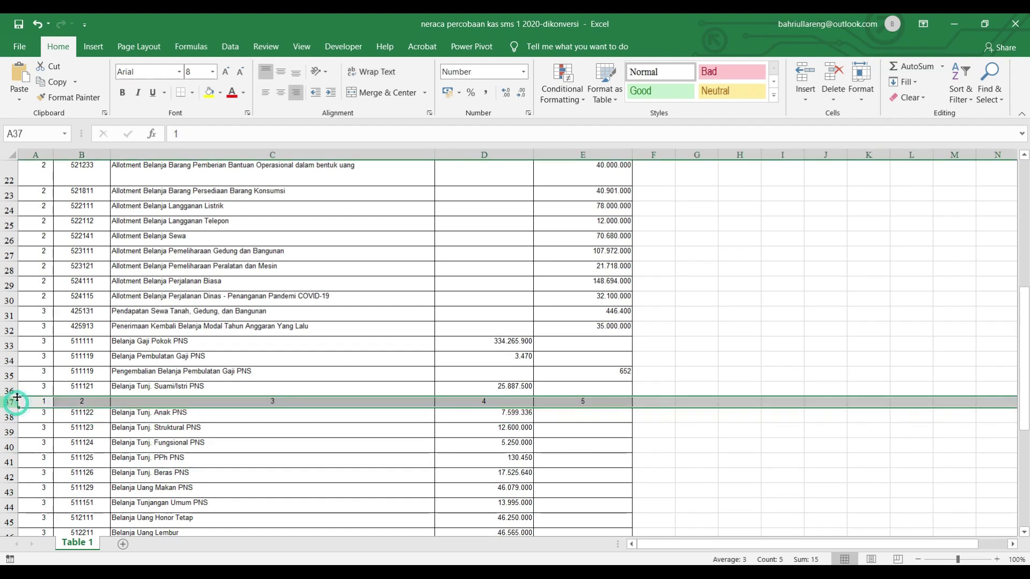
{"action": "left_click", "coordinate": [833, 81]}
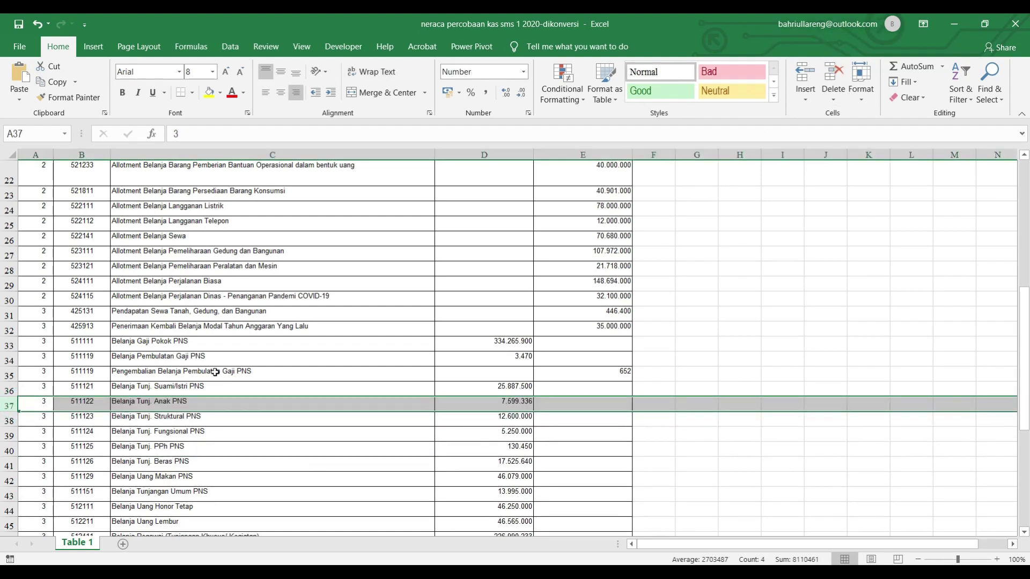
{"action": "scroll", "coordinate": [215, 372], "scroll_direction": "up", "scroll_amount": 2}
{"action": "scroll", "coordinate": [135, 322], "scroll_direction": "up", "scroll_amount": 3}
{"action": "scroll", "coordinate": [64, 279], "scroll_direction": "up", "scroll_amount": 2}
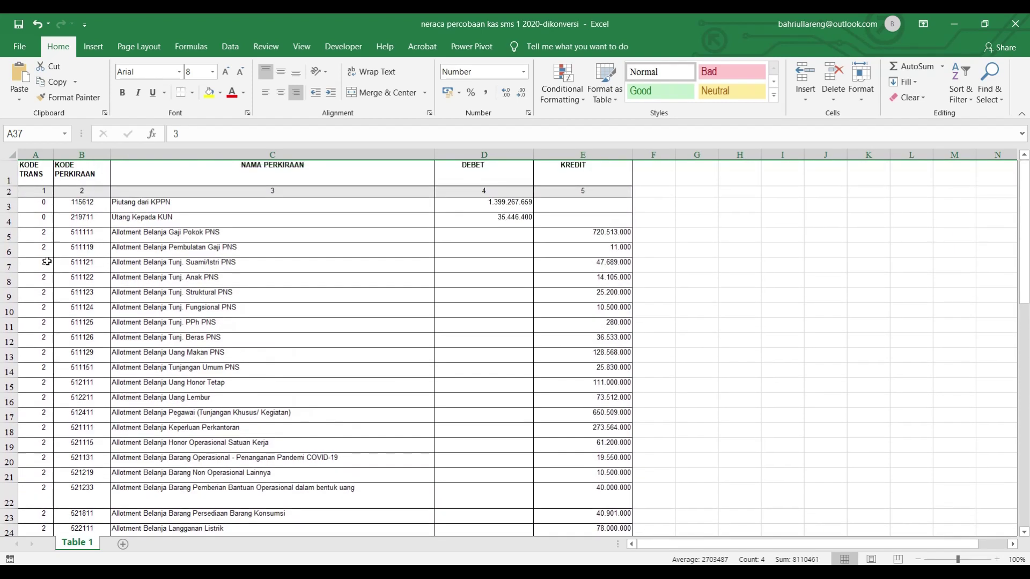
- Select the transaction codes in column A down to row 59
{"action": "left_click", "coordinate": [37, 234]}
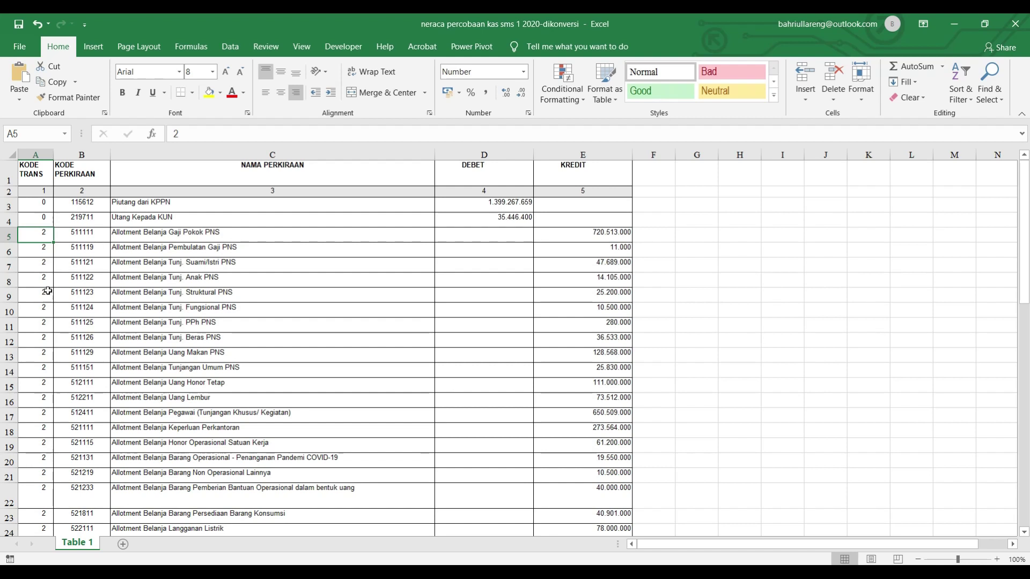
{"action": "scroll", "coordinate": [107, 277], "scroll_direction": "up", "scroll_amount": 1, "text": "ctrl"}
{"action": "scroll", "coordinate": [91, 278], "scroll_direction": "up", "scroll_amount": 2, "text": "ctrl"}
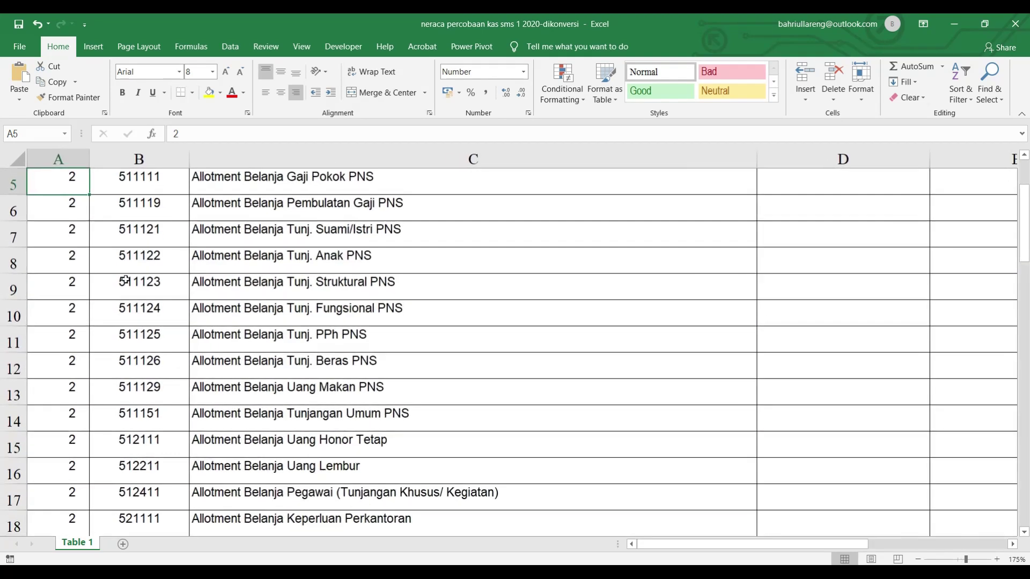
{"action": "scroll", "coordinate": [86, 278], "scroll_direction": "up", "scroll_amount": 2, "text": "ctrl"}
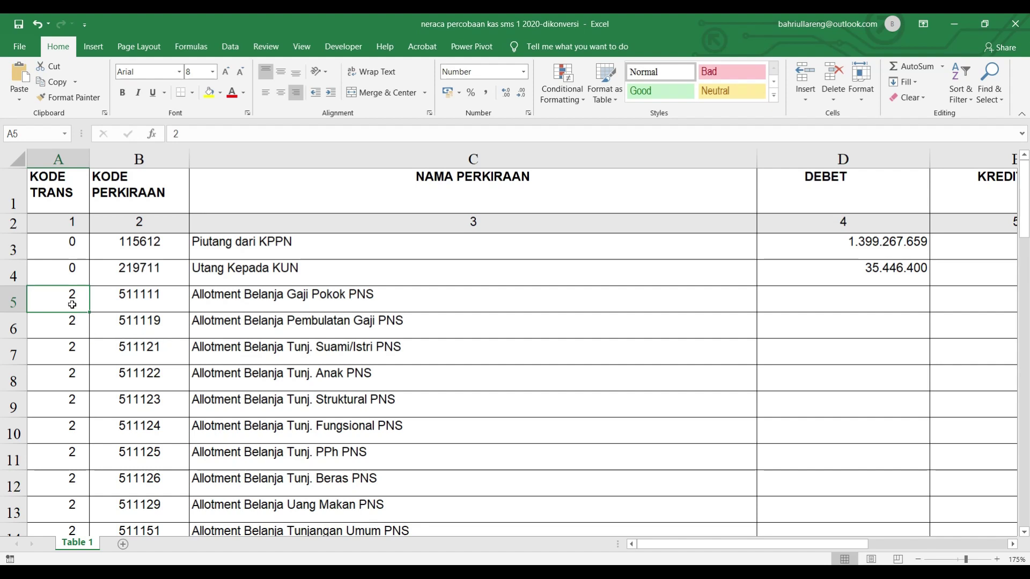
{"action": "left_click_drag", "start_coordinate": [71, 247], "coordinate": [75, 530]}
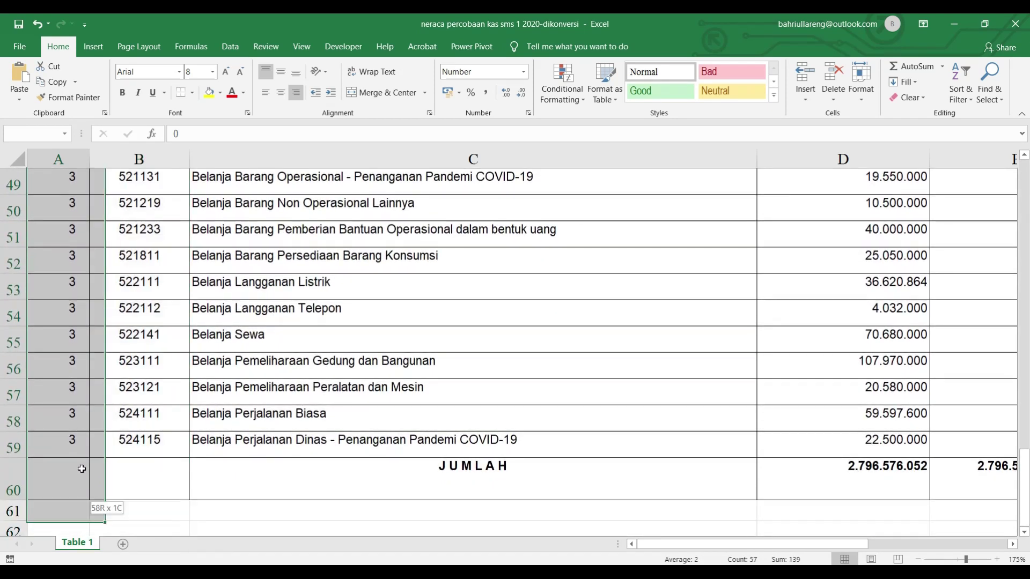
{"action": "left_click_drag", "start_coordinate": [75, 530], "coordinate": [75, 440]}
- Reselect A3:A59 and bring up Find and Replace to clear its search value
{"action": "scroll", "coordinate": [180, 334], "scroll_direction": "up", "scroll_amount": 6}
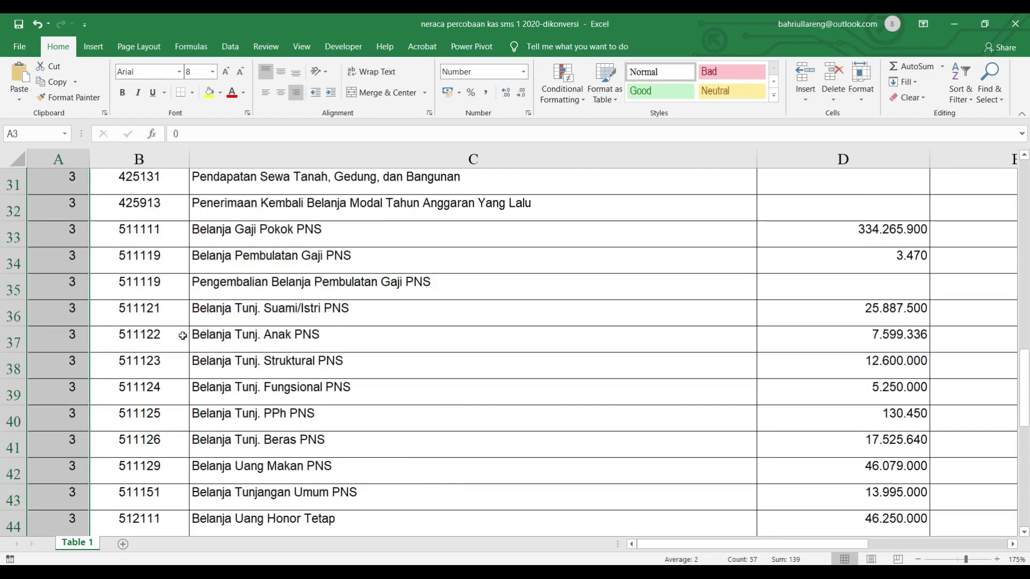
{"action": "scroll", "coordinate": [180, 334], "scroll_direction": "up", "scroll_amount": 2}
{"action": "scroll", "coordinate": [161, 322], "scroll_direction": "up", "scroll_amount": 6}
{"action": "scroll", "coordinate": [125, 311], "scroll_direction": "up", "scroll_amount": 2}
{"action": "left_click_drag", "start_coordinate": [75, 245], "coordinate": [89, 488]}
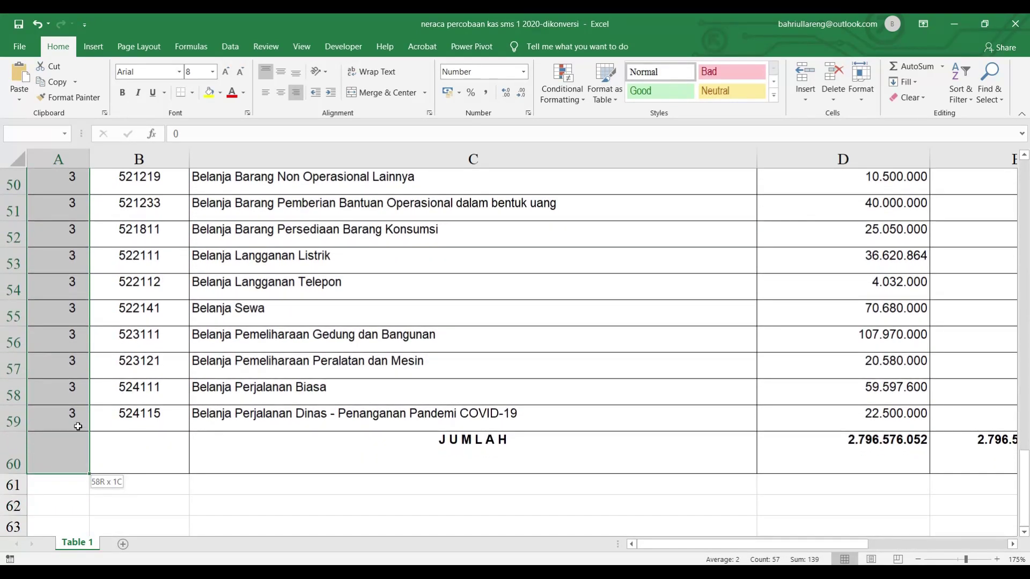
{"action": "left_click_drag", "start_coordinate": [89, 488], "coordinate": [89, 431]}
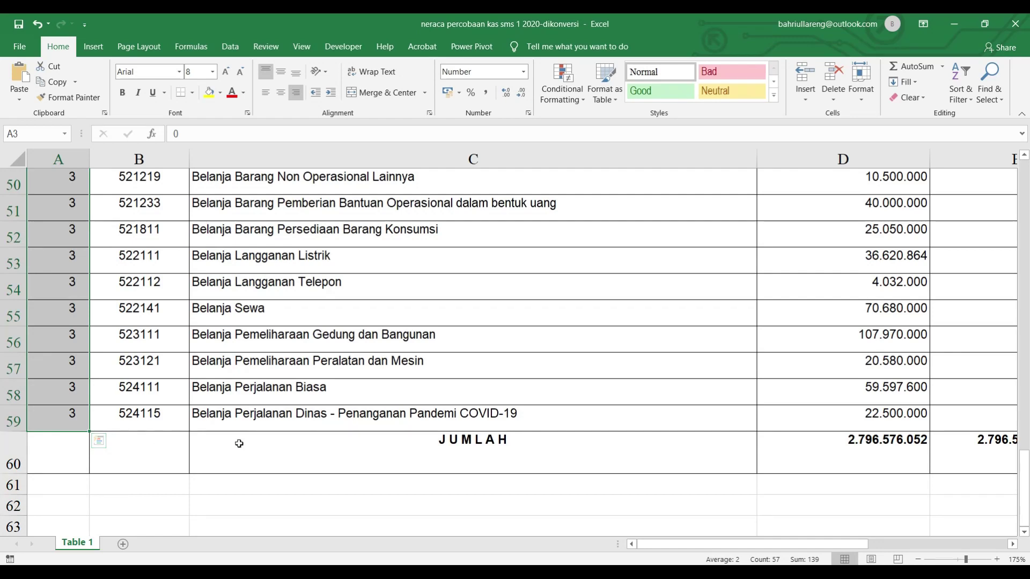
{"action": "key", "text": "ctrl+h"}
{"action": "left_click", "coordinate": [324, 350]}
- Replace every KODE TRANS code 2 with 20 in the selection
{"action": "key", "text": "BackSpace"}
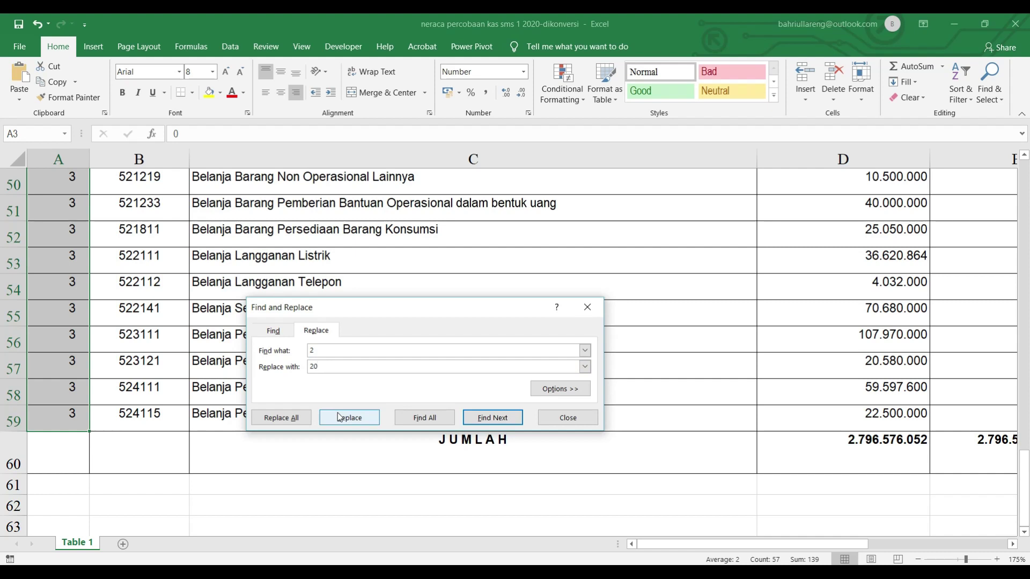
{"action": "left_click", "coordinate": [297, 419]}
{"action": "left_click", "coordinate": [506, 338]}
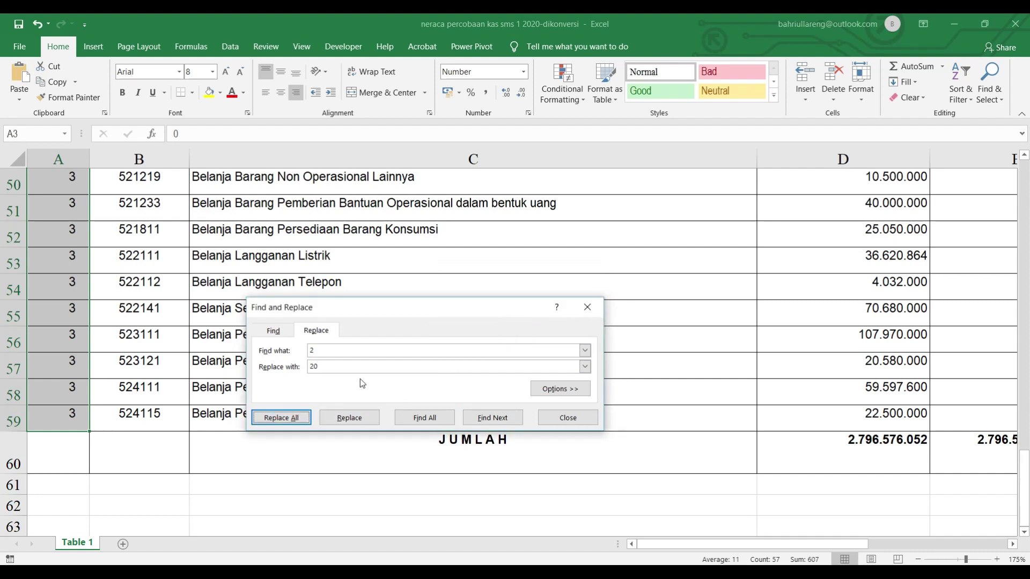
- Replace every code 3 with 30, then close Find and Replace
{"action": "left_click", "coordinate": [341, 352]}
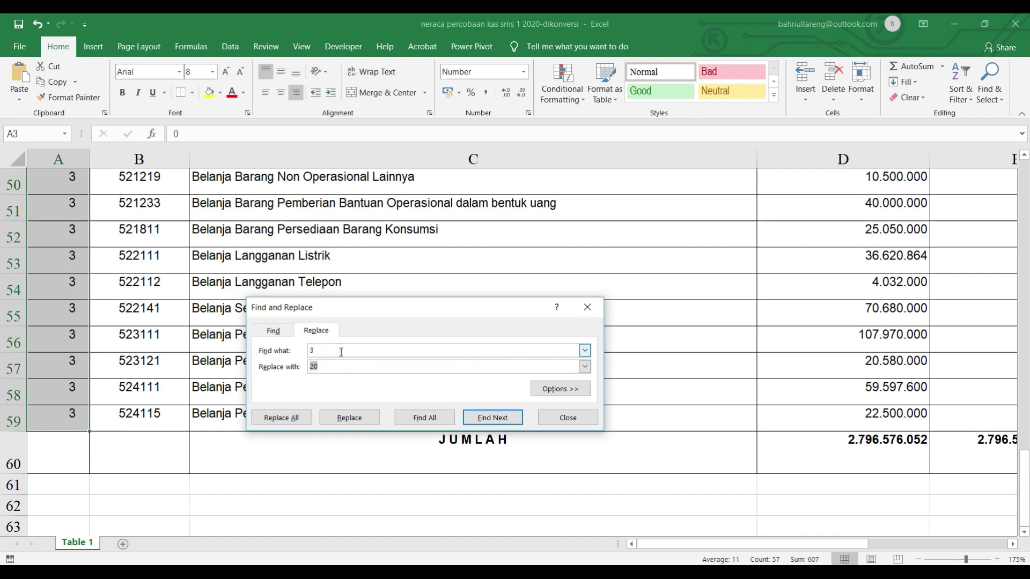
{"action": "type", "text": "30"}
{"action": "left_click", "coordinate": [296, 417]}
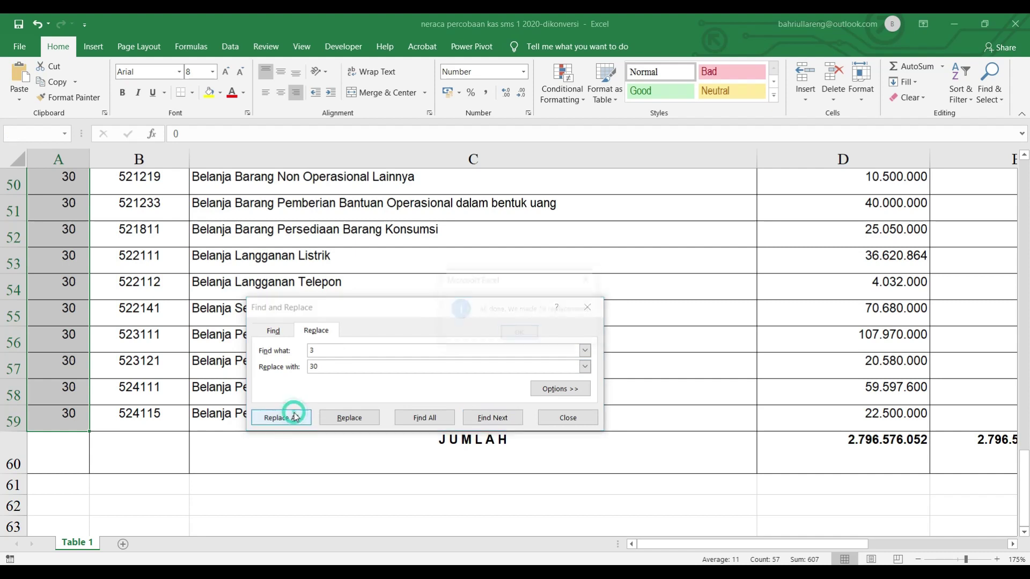
{"action": "left_click", "coordinate": [520, 334]}
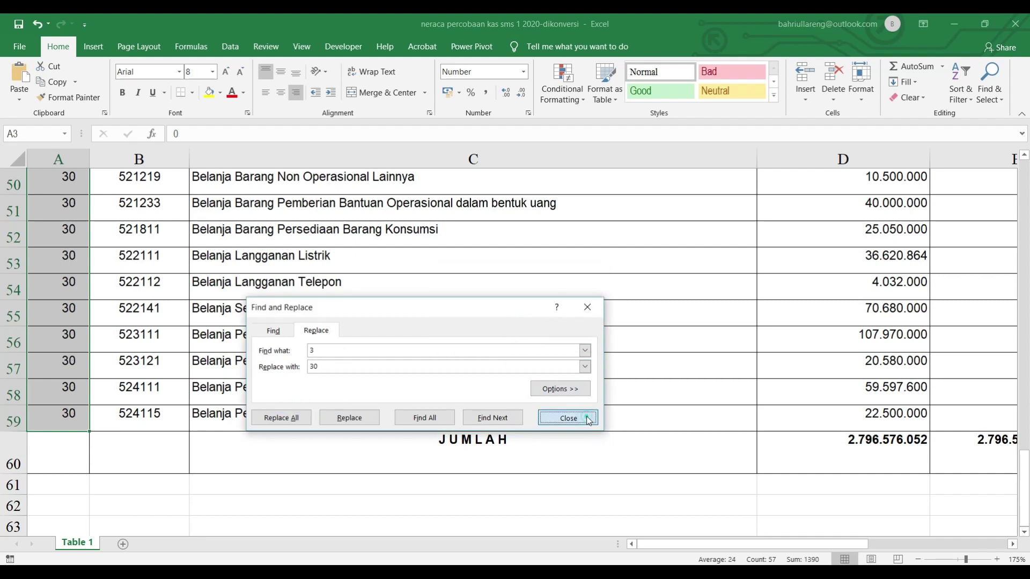
{"action": "left_click", "coordinate": [568, 417]}
{"action": "scroll", "coordinate": [71, 309], "scroll_direction": "up", "scroll_amount": 6}
{"action": "scroll", "coordinate": [71, 310], "scroll_direction": "up", "scroll_amount": 1}
{"action": "scroll", "coordinate": [71, 310], "scroll_direction": "up", "scroll_amount": 7}
{"action": "scroll", "coordinate": [72, 309], "scroll_direction": "up", "scroll_amount": 1}
{"action": "scroll", "coordinate": [71, 311], "scroll_direction": "up", "scroll_amount": 2}
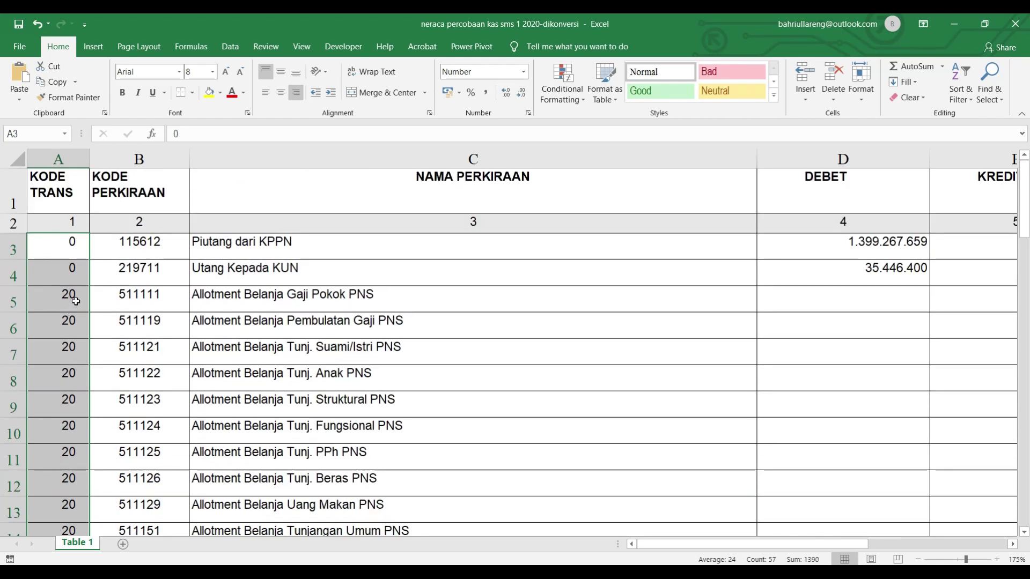
- Copy the trial balance A3:E60, through the JUMLAH totals of 2.796.576.052
{"action": "scroll", "coordinate": [70, 264], "scroll_direction": "down", "scroll_amount": 2}
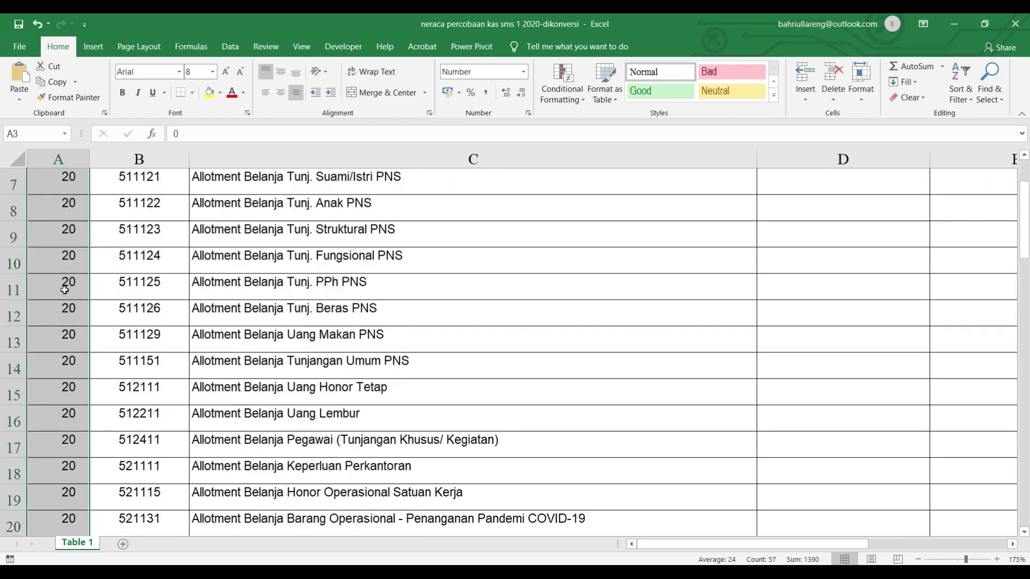
{"action": "scroll", "coordinate": [63, 292], "scroll_direction": "down", "scroll_amount": 1}
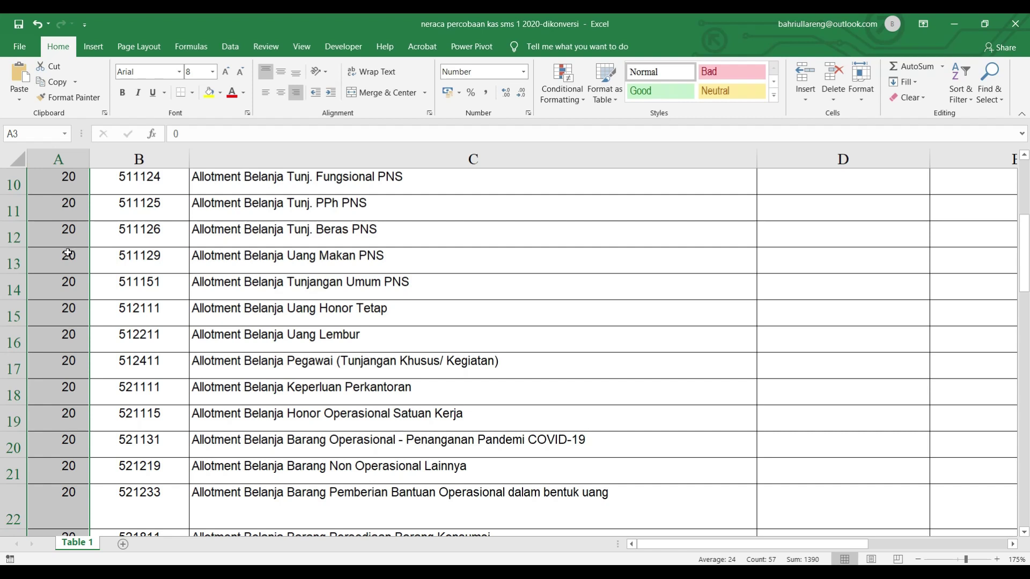
{"action": "scroll", "coordinate": [68, 262], "scroll_direction": "down", "scroll_amount": 7}
{"action": "scroll", "coordinate": [71, 284], "scroll_direction": "down", "scroll_amount": 1}
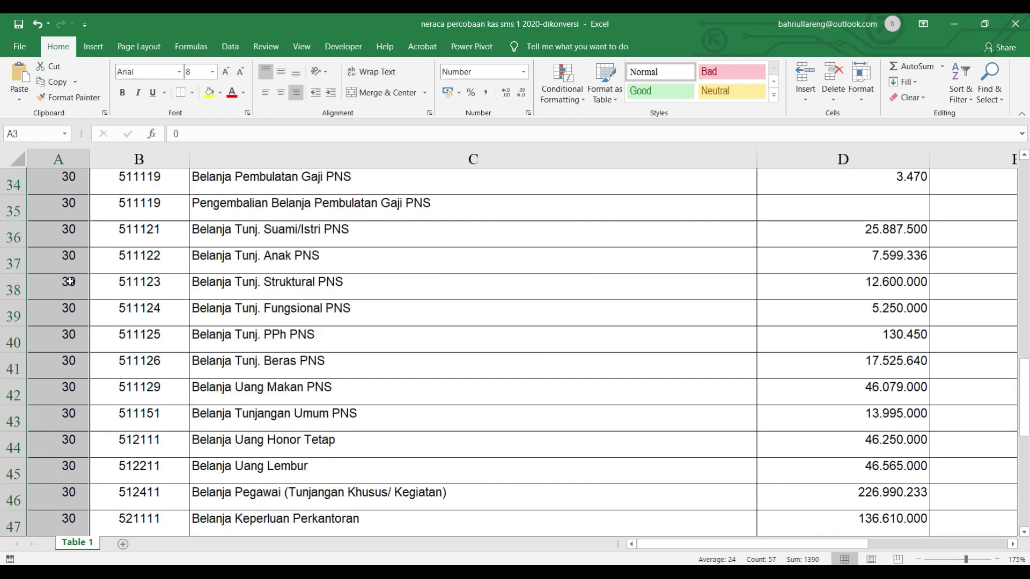
{"action": "left_click", "coordinate": [69, 281]}
{"action": "scroll", "coordinate": [315, 215], "scroll_direction": "up", "scroll_amount": 3}
{"action": "scroll", "coordinate": [315, 215], "scroll_direction": "up", "scroll_amount": 7}
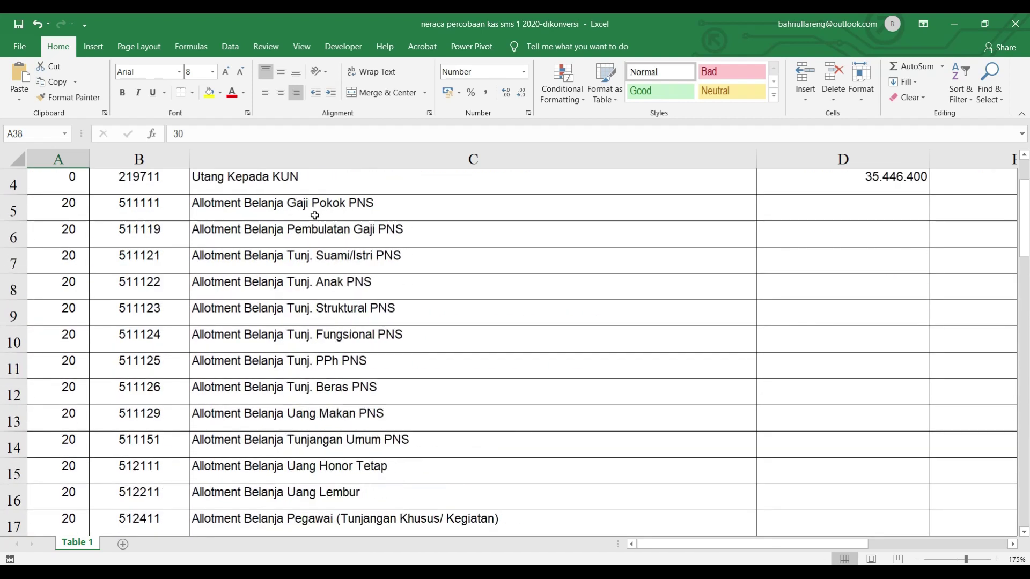
{"action": "scroll", "coordinate": [315, 215], "scroll_direction": "down", "scroll_amount": 6, "text": "ctrl"}
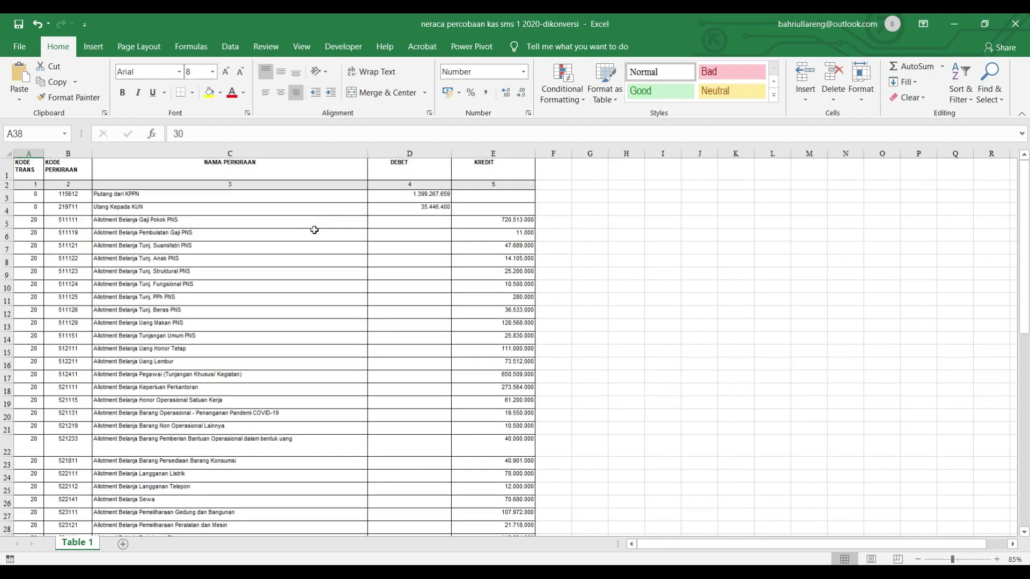
{"action": "mouse_move", "coordinate": [34, 198]}
{"action": "left_mouse_down"}
{"action": "mouse_move", "coordinate": [493, 520]}
{"action": "mouse_move", "coordinate": [535, 528]}
{"action": "mouse_move", "coordinate": [505, 497]}
{"action": "left_mouse_up"}
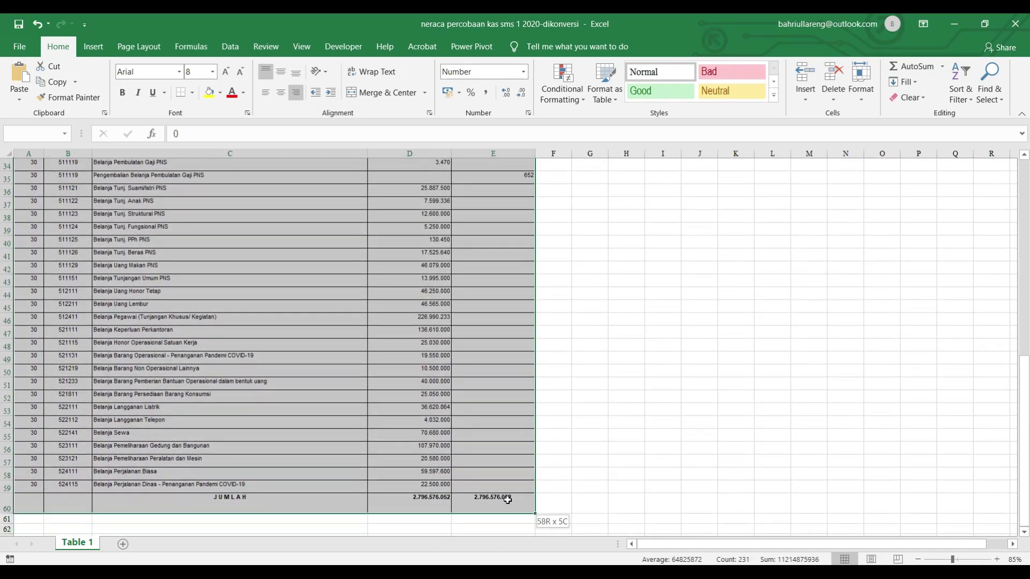
{"action": "key", "text": "ctrl+c"}
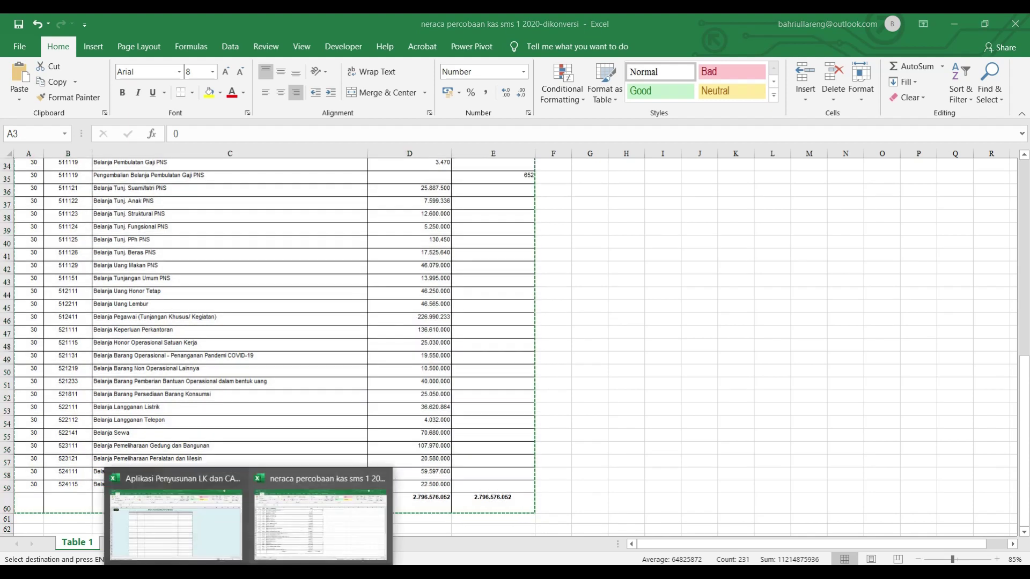
- Paste the copied table at E3 on the Neraca Percobaan Kas Tahun Berjalan sheet
{"action": "left_click", "coordinate": [176, 524]}
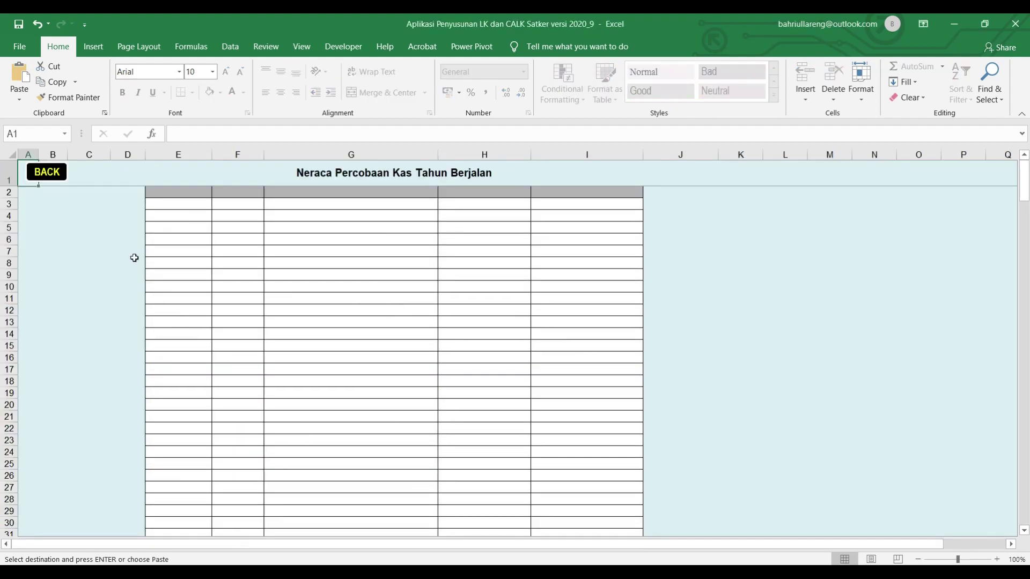
{"action": "left_click", "coordinate": [46, 180]}
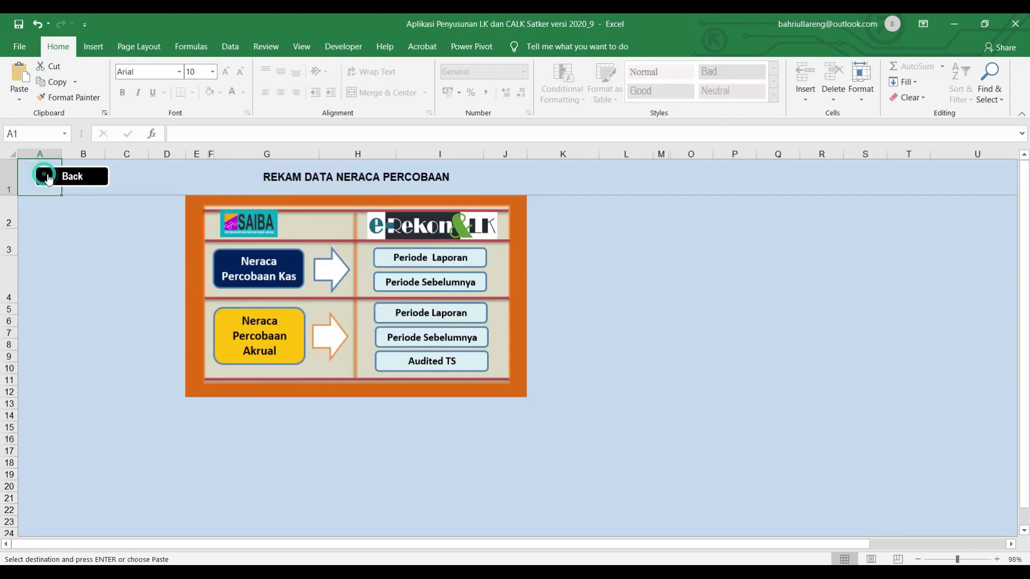
{"action": "left_click", "coordinate": [444, 263]}
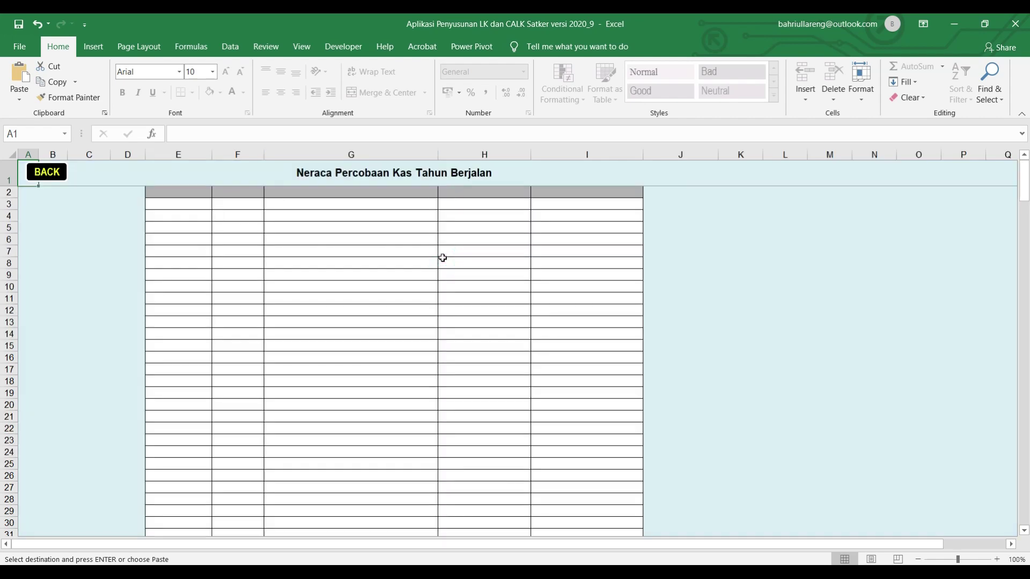
{"action": "left_click", "coordinate": [199, 204]}
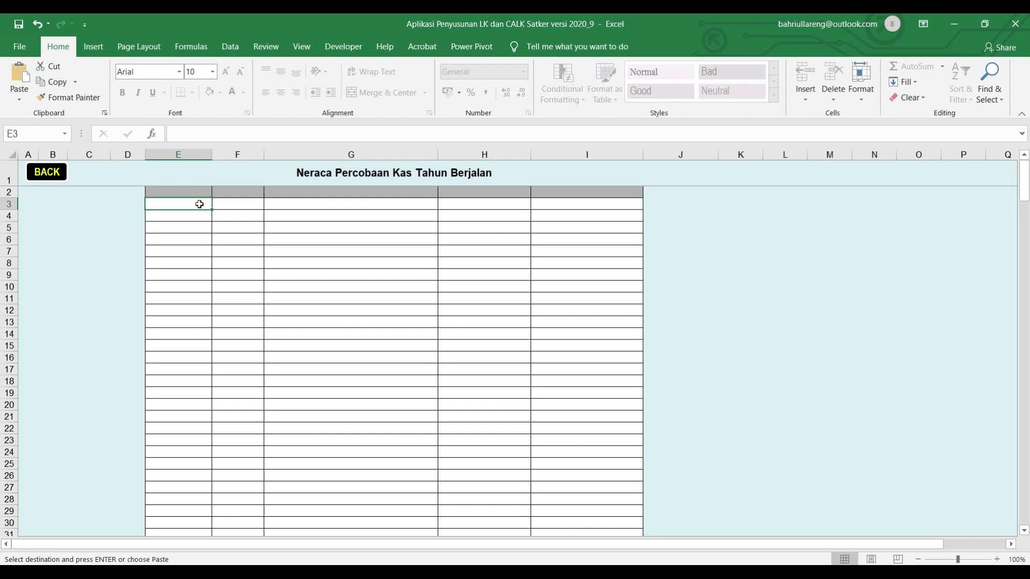
{"action": "right_click", "coordinate": [199, 205]}
{"action": "left_click", "coordinate": [226, 262]}
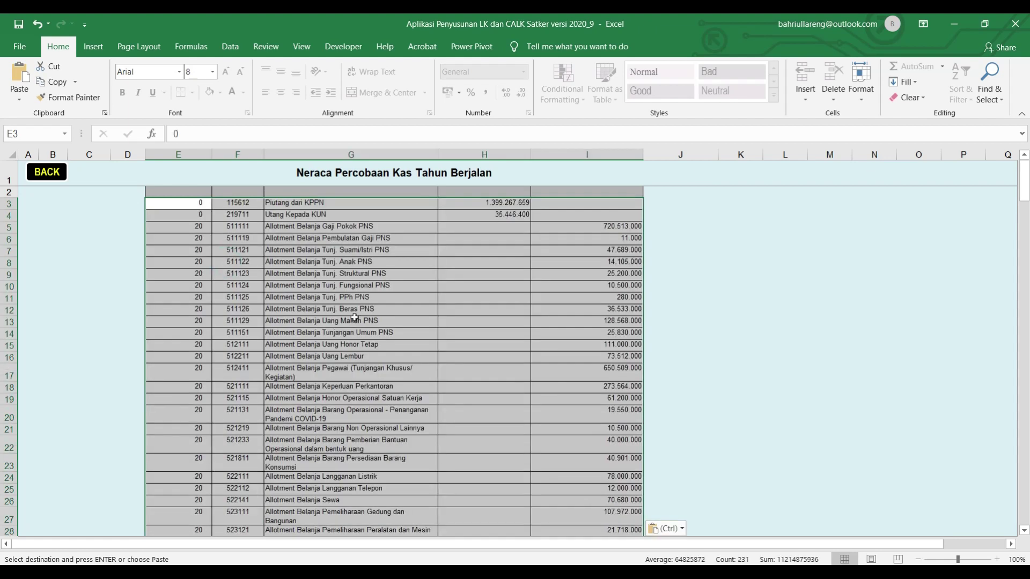
{"action": "scroll", "coordinate": [395, 318], "scroll_direction": "down", "scroll_amount": 5}
{"action": "scroll", "coordinate": [395, 319], "scroll_direction": "down", "scroll_amount": 4}
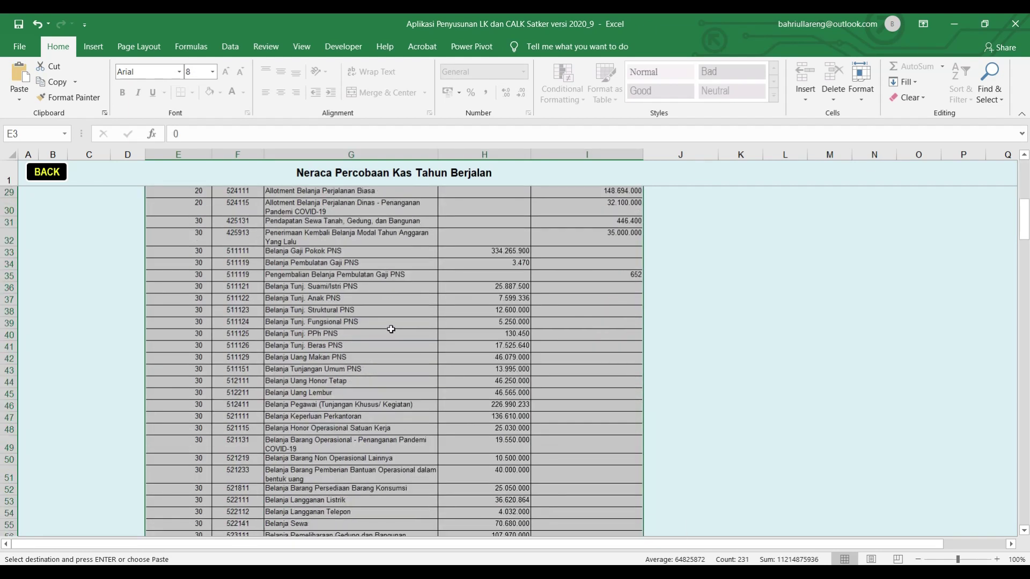
{"action": "scroll", "coordinate": [391, 332], "scroll_direction": "down", "scroll_amount": 5}
{"action": "left_click", "coordinate": [394, 363]}
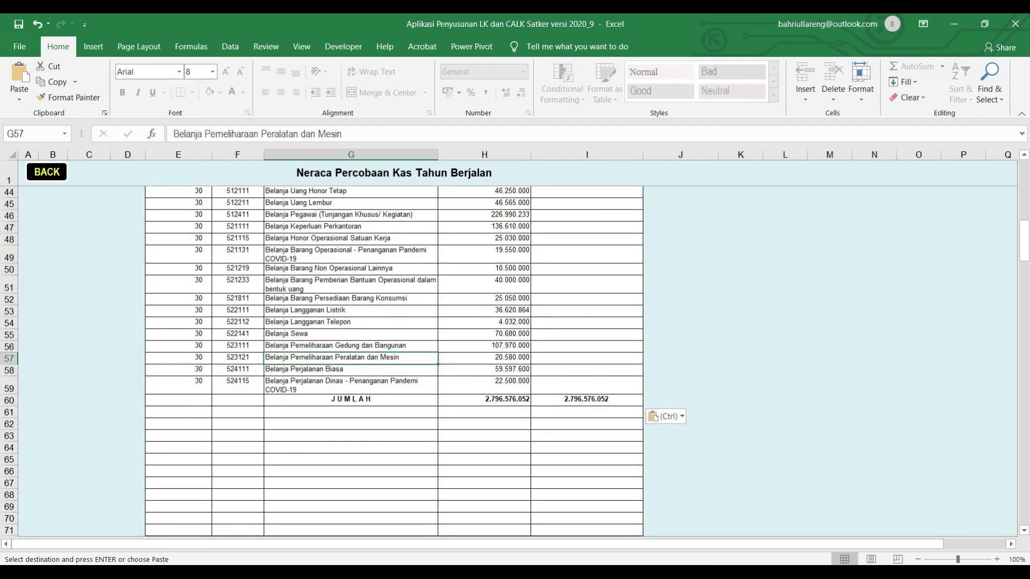
{"action": "key", "text": "alt+Tab"}
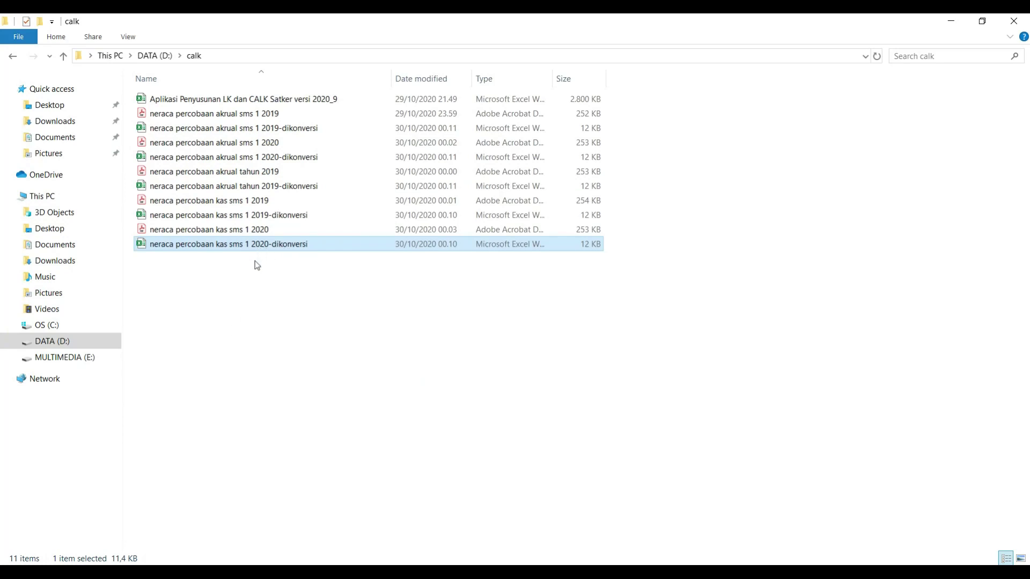
{"action": "left_click", "coordinate": [236, 216]}
{"action": "key", "text": "alt+Tab"}
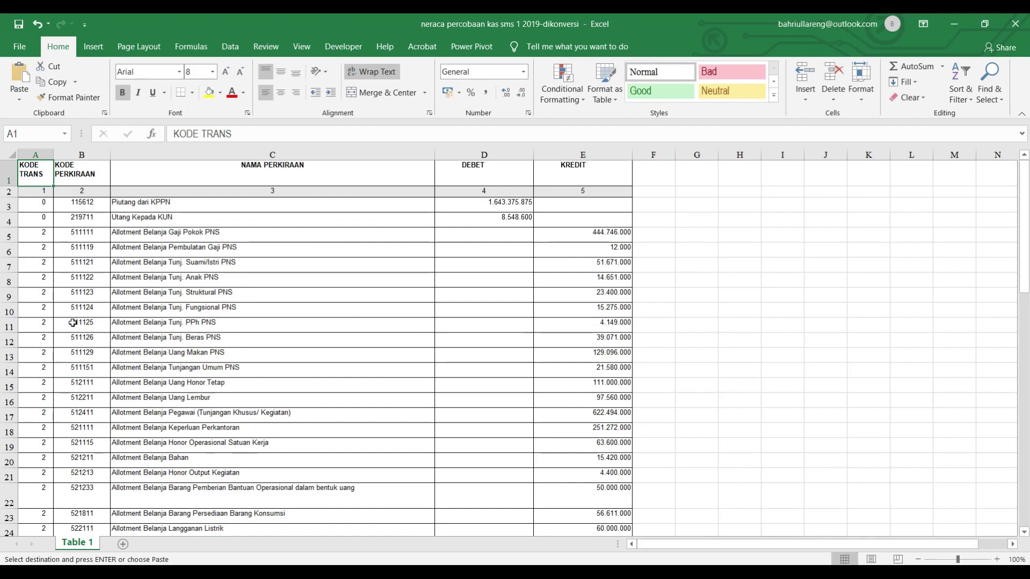
- Delete the duplicated column-number row 36 from the kas sms 1 2019 table
{"action": "scroll", "coordinate": [81, 364], "scroll_direction": "down", "scroll_amount": 4}
{"action": "scroll", "coordinate": [88, 383], "scroll_direction": "down", "scroll_amount": 2}
{"action": "scroll", "coordinate": [99, 389], "scroll_direction": "down", "scroll_amount": 2}
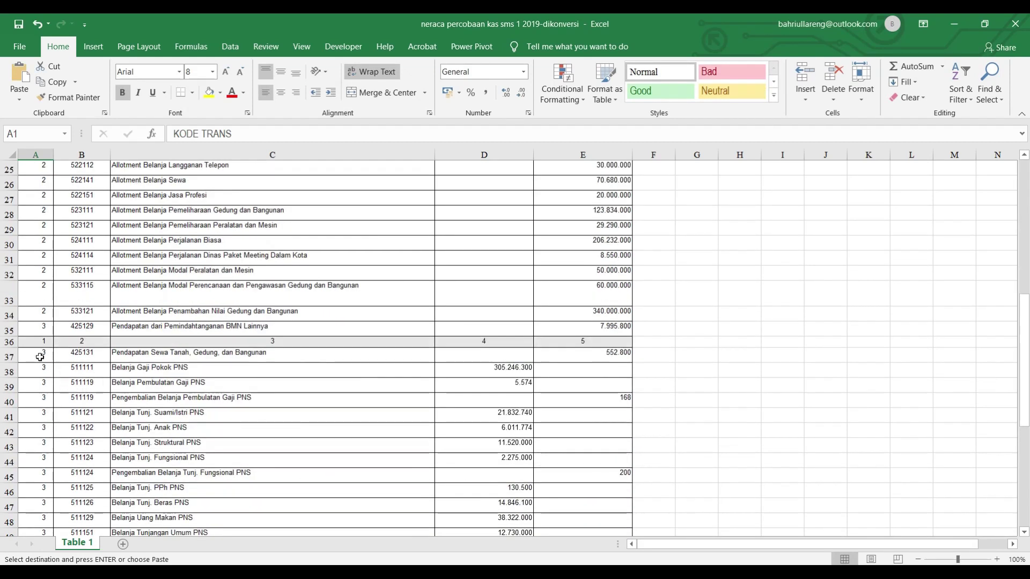
{"action": "left_click", "coordinate": [10, 342]}
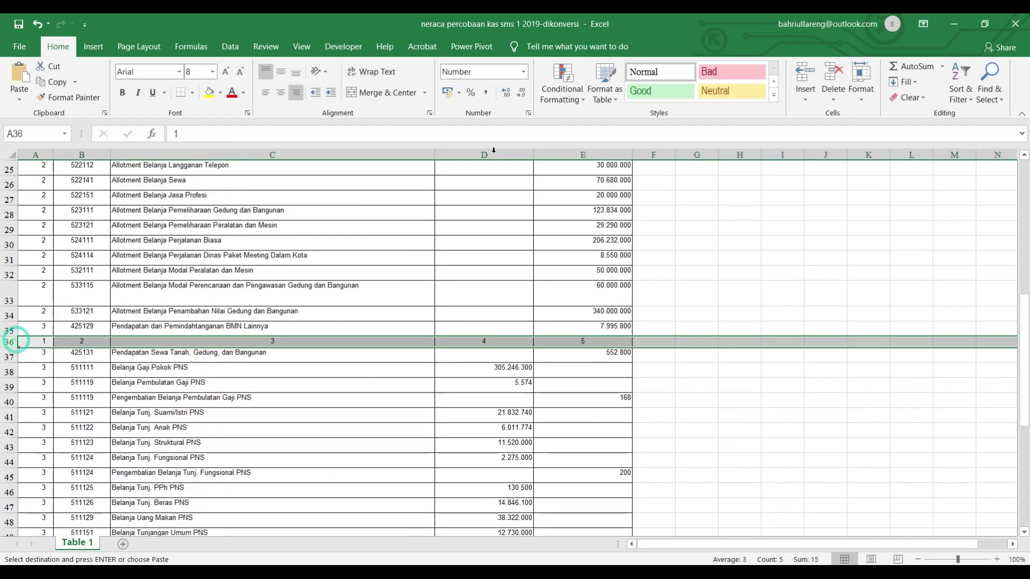
{"action": "left_click", "coordinate": [835, 92]}
{"action": "scroll", "coordinate": [114, 320], "scroll_direction": "up", "scroll_amount": 1}
{"action": "scroll", "coordinate": [114, 320], "scroll_direction": "down", "scroll_amount": 1}
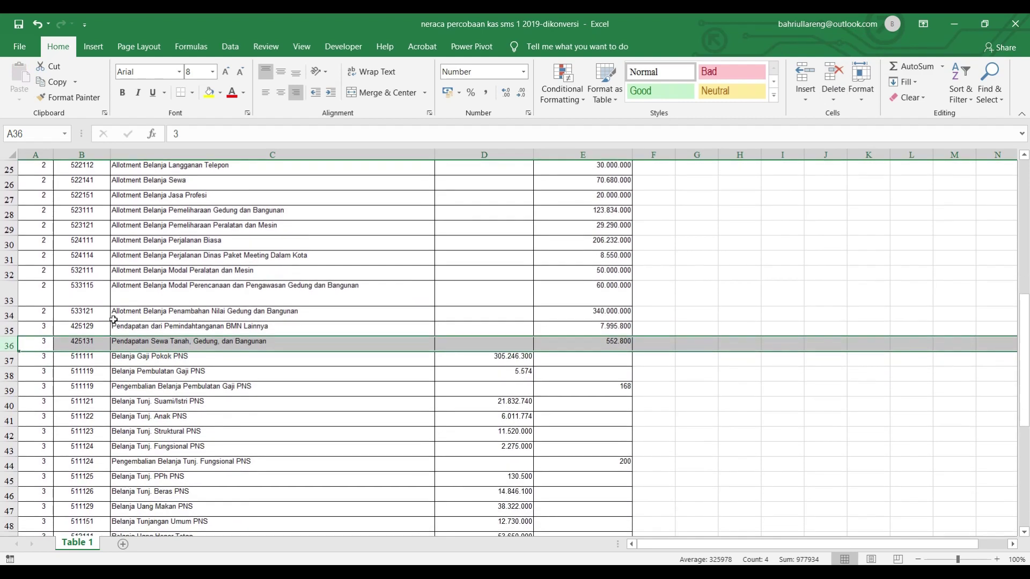
{"action": "scroll", "coordinate": [114, 320], "scroll_direction": "up", "scroll_amount": 5}
{"action": "scroll", "coordinate": [64, 242], "scroll_direction": "up", "scroll_amount": 3}
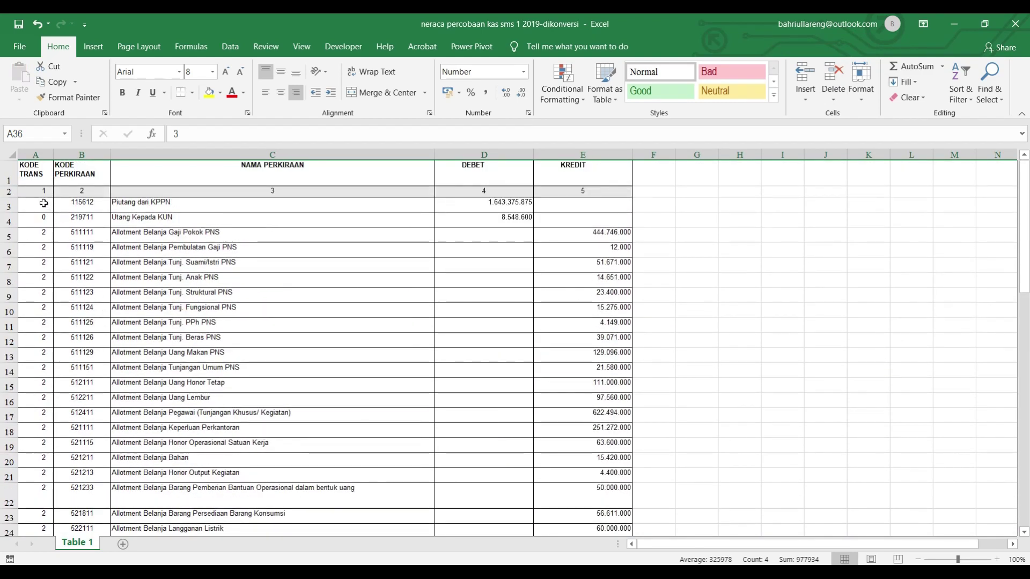
{"action": "left_click_drag", "start_coordinate": [44, 203], "coordinate": [36, 562]}
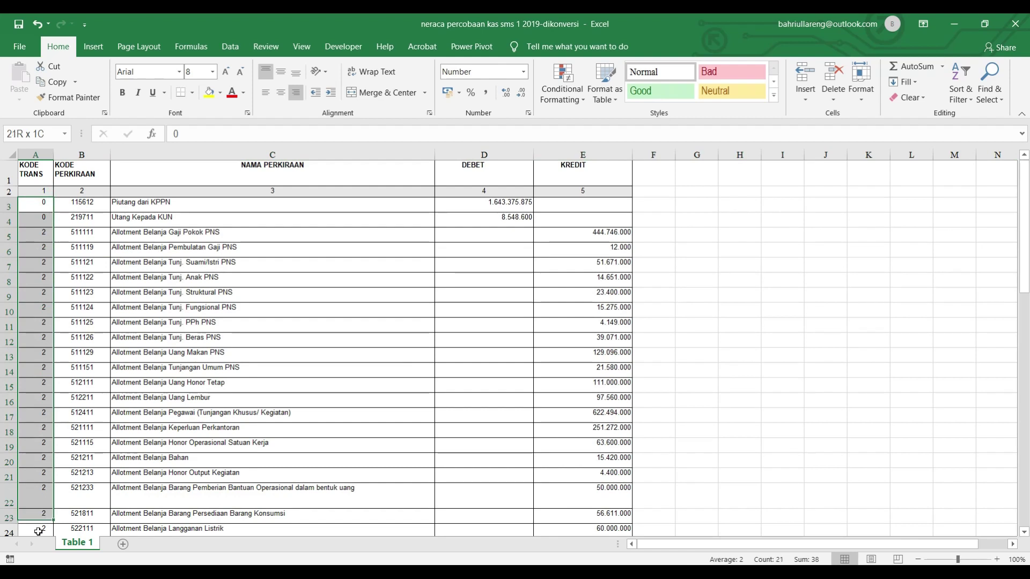
- Select the KODE TRANS codes A3:A64 and replace every 3 with 30
{"action": "left_click_drag", "start_coordinate": [35, 563], "coordinate": [36, 493]}
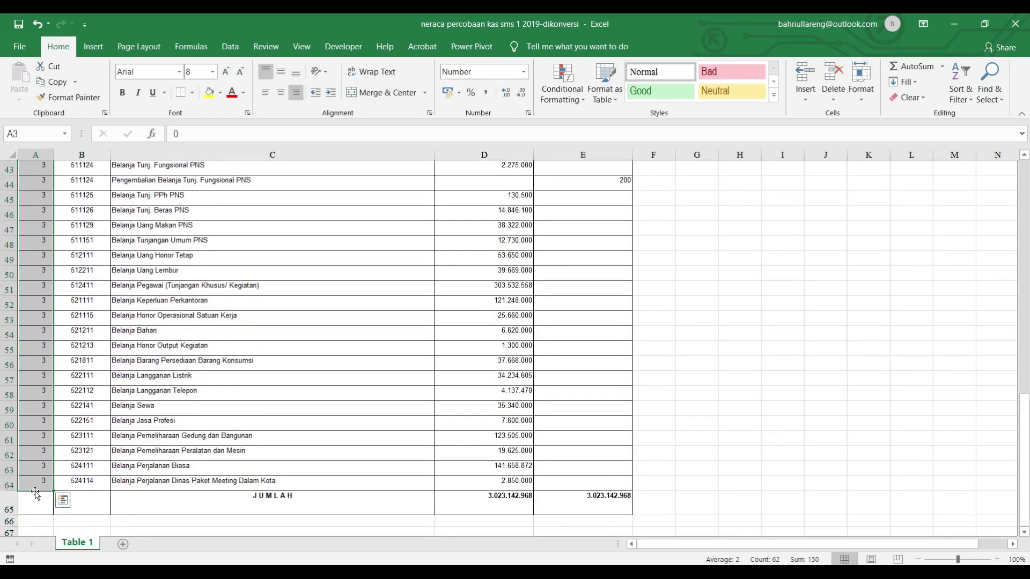
{"action": "scroll", "coordinate": [56, 453], "scroll_direction": "up", "scroll_amount": 6}
{"action": "scroll", "coordinate": [69, 429], "scroll_direction": "up", "scroll_amount": 7}
{"action": "scroll", "coordinate": [80, 413], "scroll_direction": "up", "scroll_amount": 1}
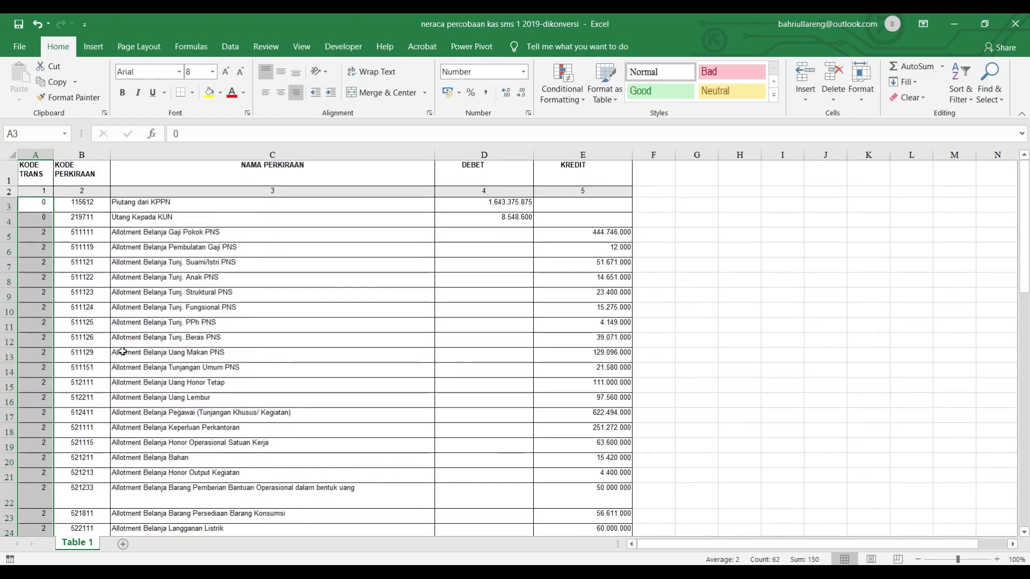
{"action": "key", "text": "ctrl+h"}
{"action": "left_click", "coordinate": [337, 366]}
{"action": "left_click", "coordinate": [291, 434]}
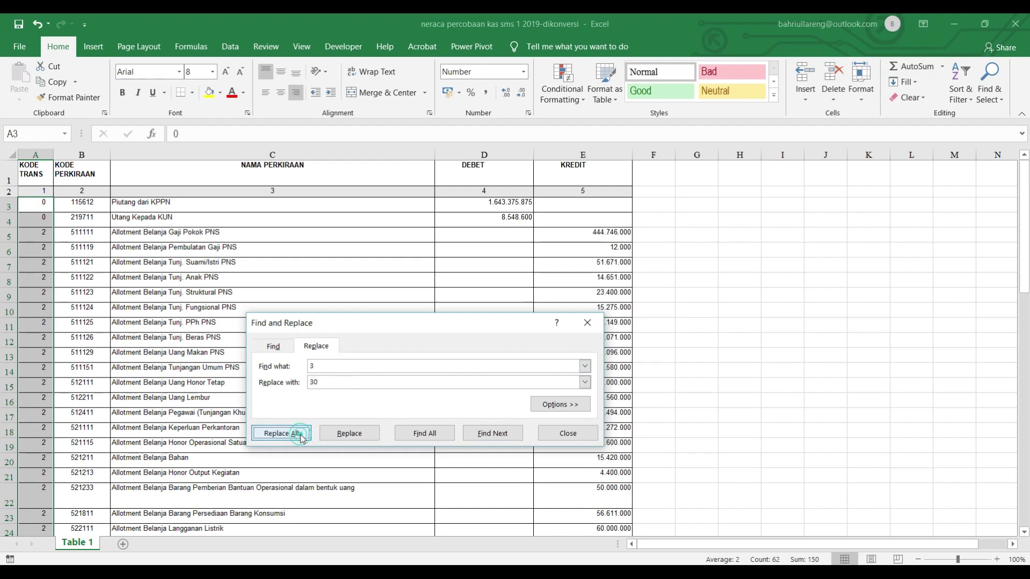
{"action": "left_click", "coordinate": [521, 335]}
- Replace every code 2 with 20, then close Find and Replace
{"action": "left_click", "coordinate": [369, 367]}
{"action": "key", "text": "BackSpace"}
{"action": "type", "text": "2"}
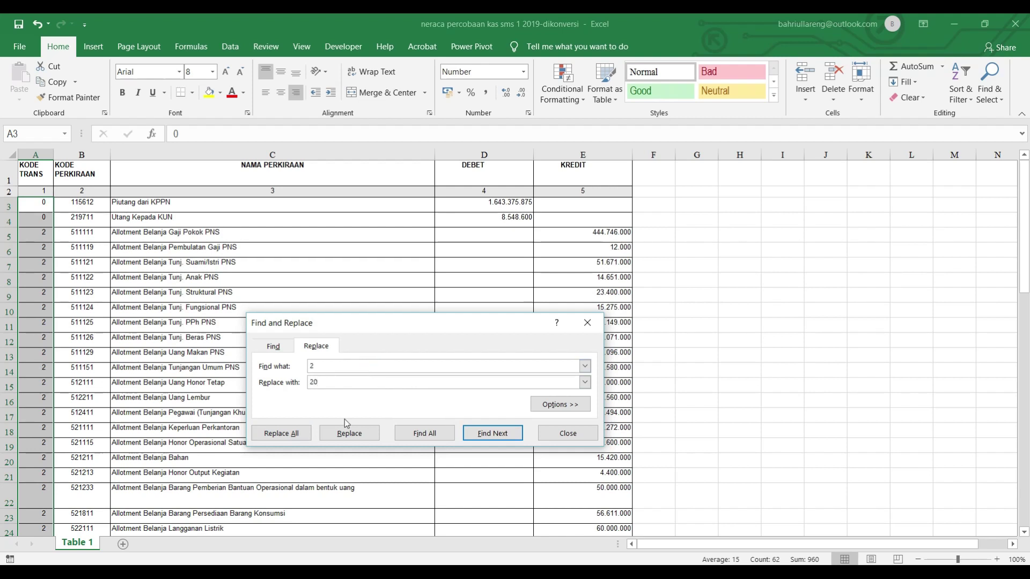
{"action": "left_click", "coordinate": [284, 434]}
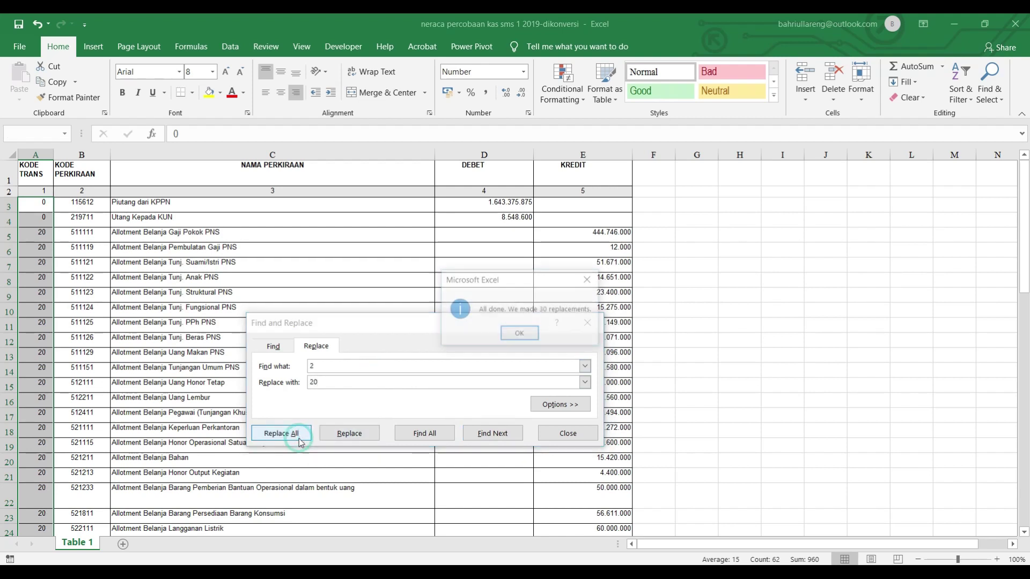
{"action": "left_click", "coordinate": [520, 335]}
{"action": "left_click", "coordinate": [567, 434]}
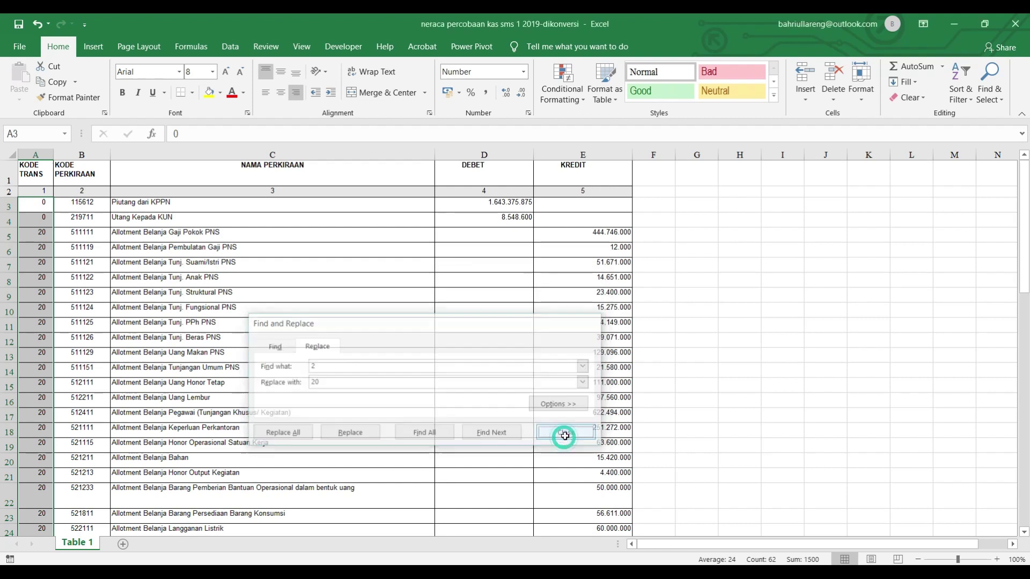
- Copy the converted 2019 cash trial balance table starting at A3
{"action": "mouse_move", "coordinate": [41, 206]}
{"action": "left_mouse_down"}
{"action": "mouse_move", "coordinate": [515, 347]}
{"action": "mouse_move", "coordinate": [632, 512]}
{"action": "mouse_move", "coordinate": [547, 502]}
{"action": "left_mouse_up"}
{"action": "key", "text": "ctrl+c"}
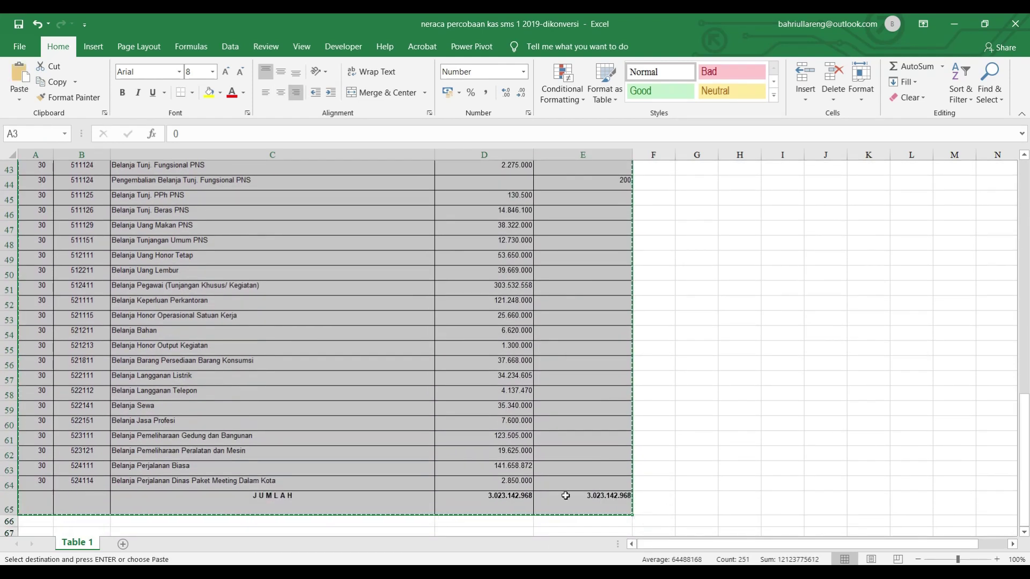
{"action": "scroll", "coordinate": [566, 496], "scroll_direction": "up", "scroll_amount": 5}
{"action": "scroll", "coordinate": [558, 483], "scroll_direction": "up", "scroll_amount": 4}
{"action": "scroll", "coordinate": [544, 454], "scroll_direction": "up", "scroll_amount": 4}
{"action": "scroll", "coordinate": [544, 454], "scroll_direction": "up", "scroll_amount": 1}
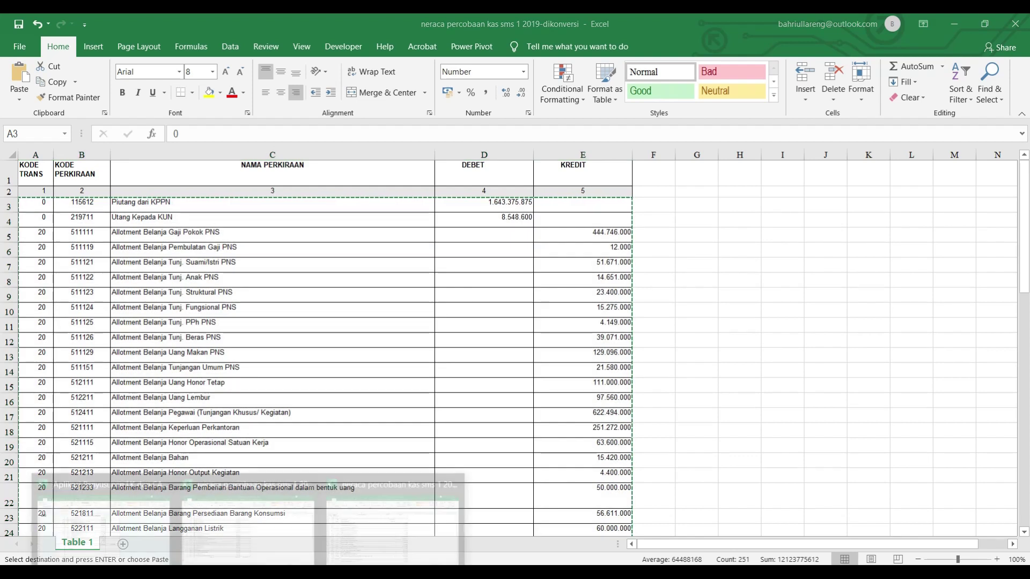
- Paste it at E3 on the Neraca Percobaan Kas Tahun Sebelumnya sheet
{"action": "left_click", "coordinate": [143, 532]}
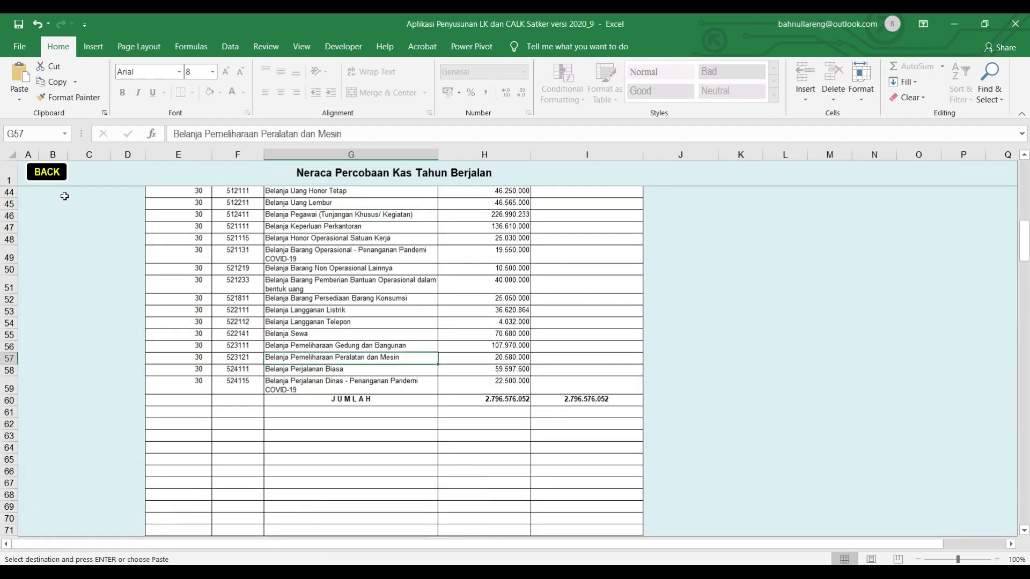
{"action": "left_click", "coordinate": [59, 175]}
{"action": "left_click", "coordinate": [439, 289]}
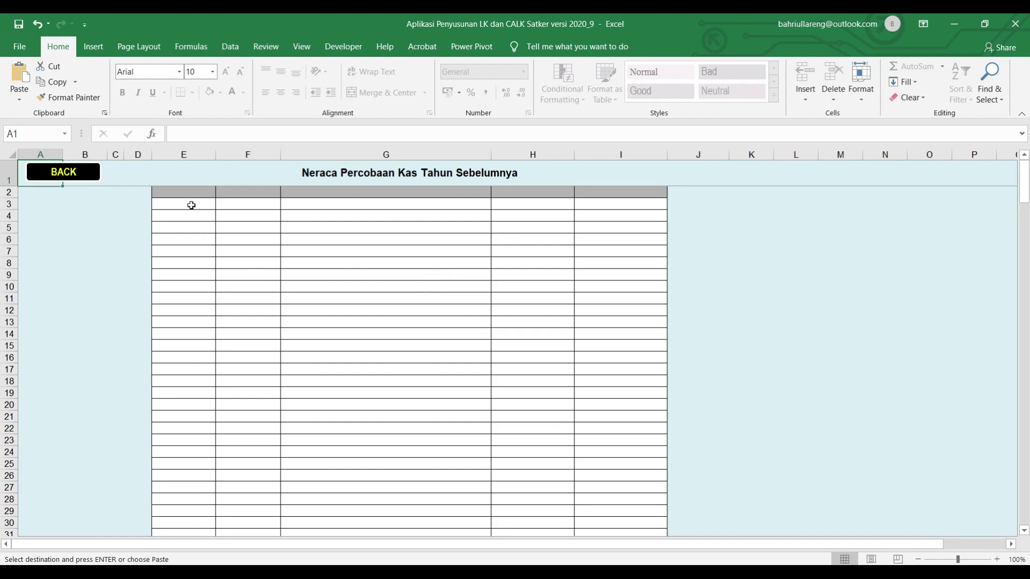
{"action": "left_click", "coordinate": [192, 206]}
{"action": "right_click", "coordinate": [192, 205]}
{"action": "key", "text": "Escape"}
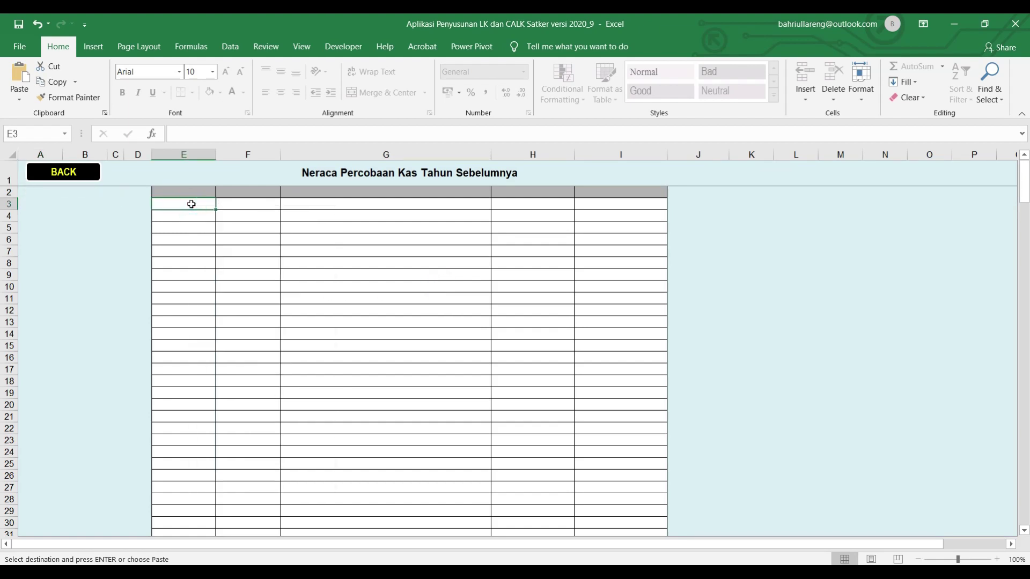
{"action": "key", "text": "Return"}
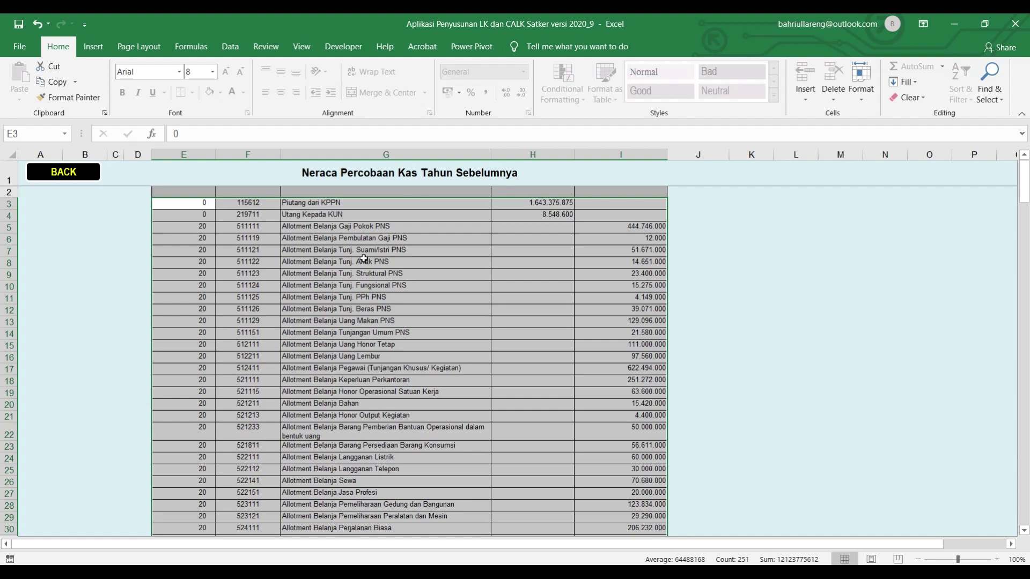
- Check that the JUMLAH totals in row 65 both read 3.023.142.968
{"action": "scroll", "coordinate": [423, 295], "scroll_direction": "down", "scroll_amount": 6}
{"action": "scroll", "coordinate": [431, 319], "scroll_direction": "down", "scroll_amount": 3}
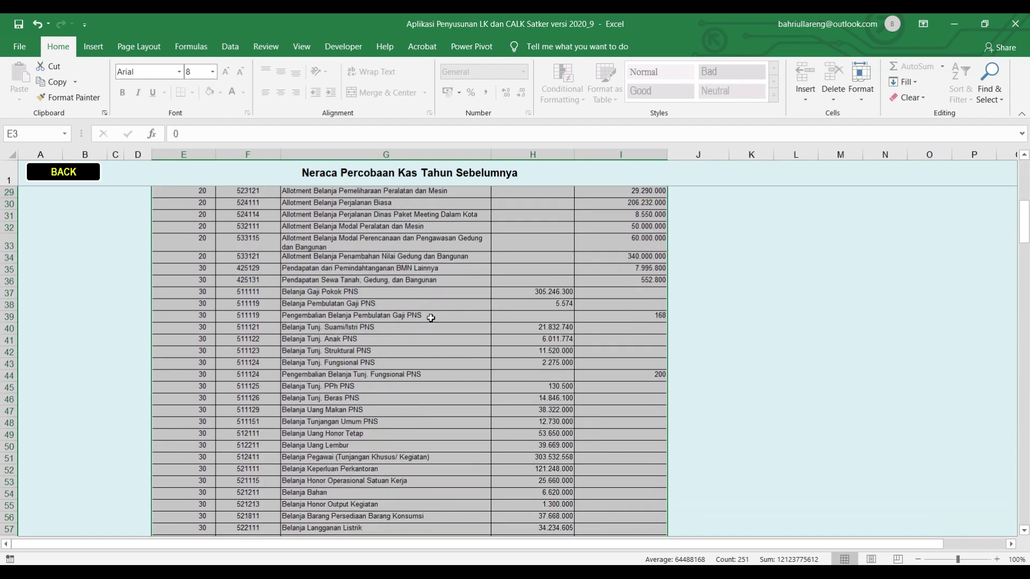
{"action": "scroll", "coordinate": [431, 318], "scroll_direction": "down", "scroll_amount": 4}
{"action": "scroll", "coordinate": [432, 320], "scroll_direction": "down", "scroll_amount": 2}
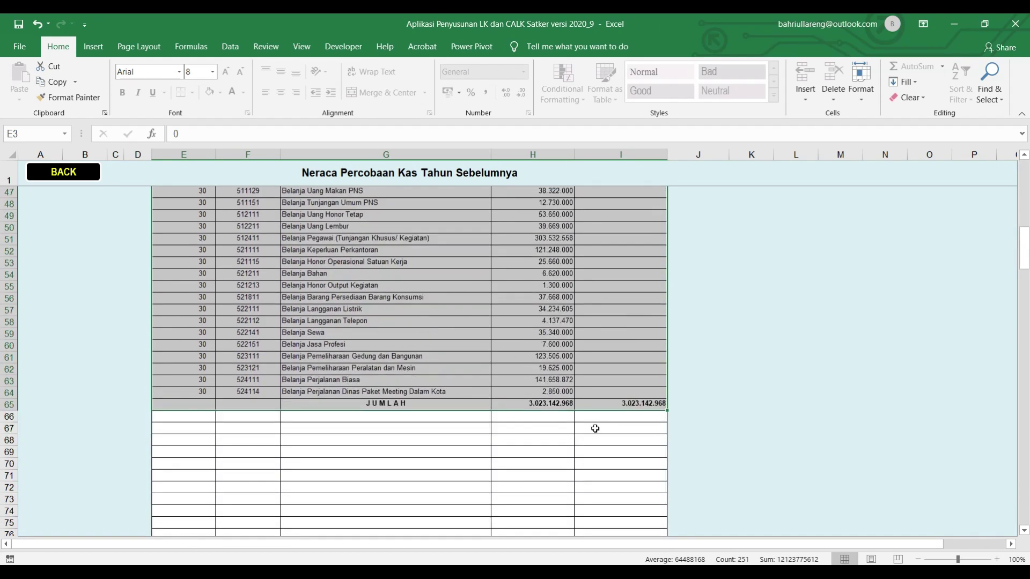
{"action": "left_click", "coordinate": [554, 403]}
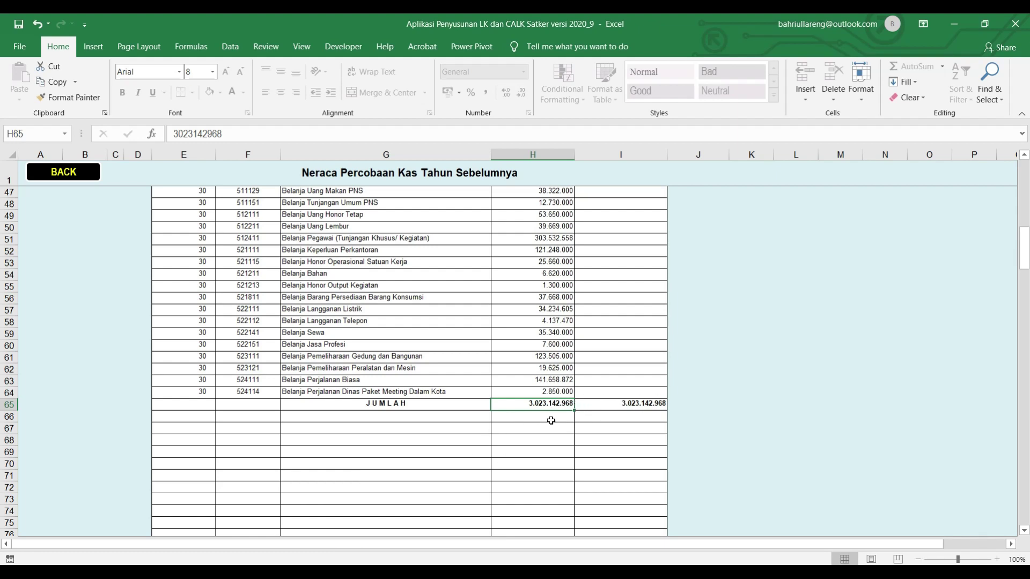
{"action": "scroll", "coordinate": [552, 374], "scroll_direction": "up", "scroll_amount": 1}
{"action": "scroll", "coordinate": [542, 374], "scroll_direction": "up", "scroll_amount": 4}
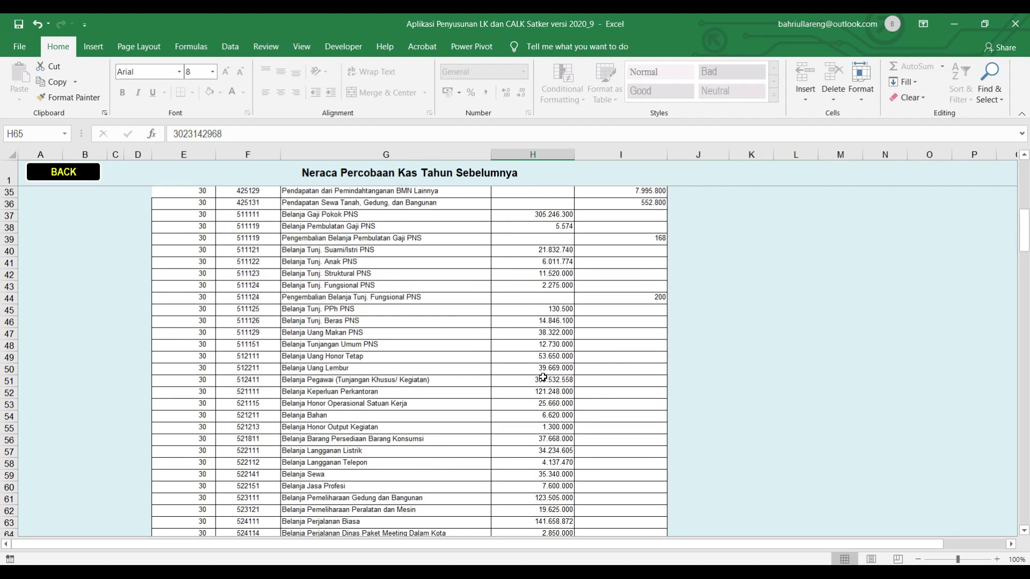
{"action": "scroll", "coordinate": [532, 376], "scroll_direction": "up", "scroll_amount": 4}
{"action": "scroll", "coordinate": [520, 374], "scroll_direction": "up", "scroll_amount": 5}
{"action": "scroll", "coordinate": [521, 374], "scroll_direction": "up", "scroll_amount": 1}
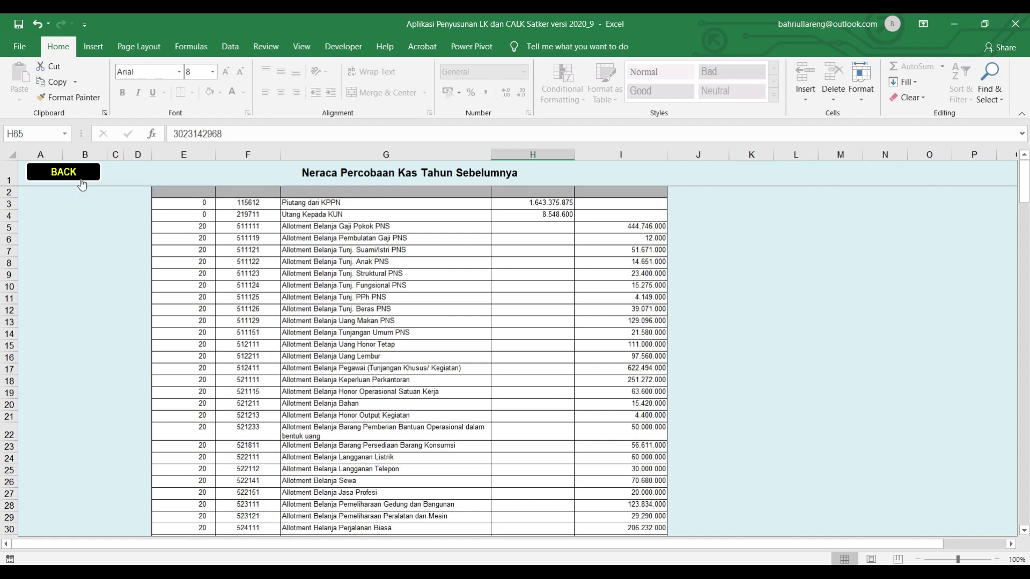
- Return the workbook to the trial-balance menu and pick neraca percobaan akrual sms 1 2019-dikonversi
{"action": "left_click", "coordinate": [80, 176]}
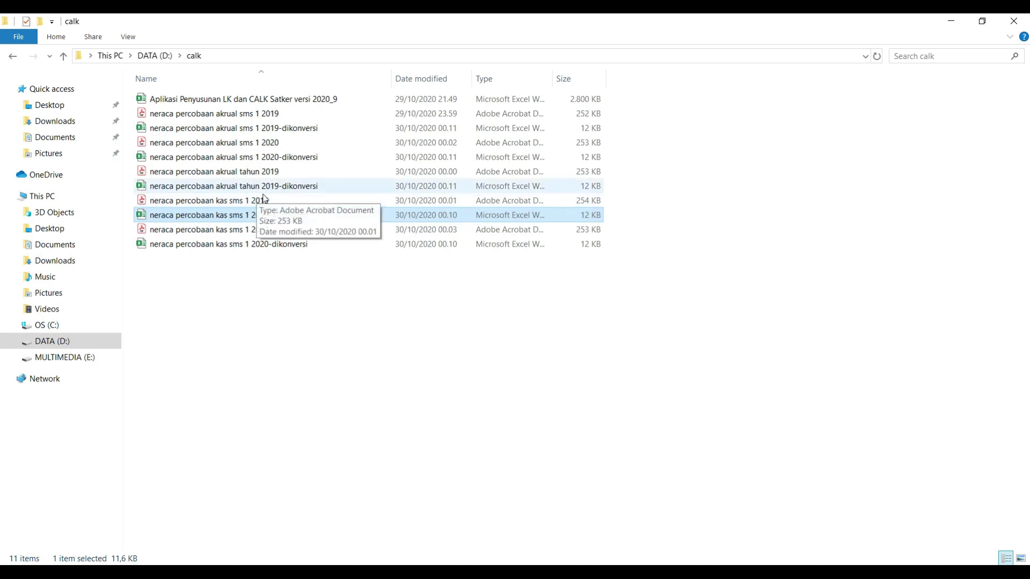
{"action": "left_click", "coordinate": [261, 128]}
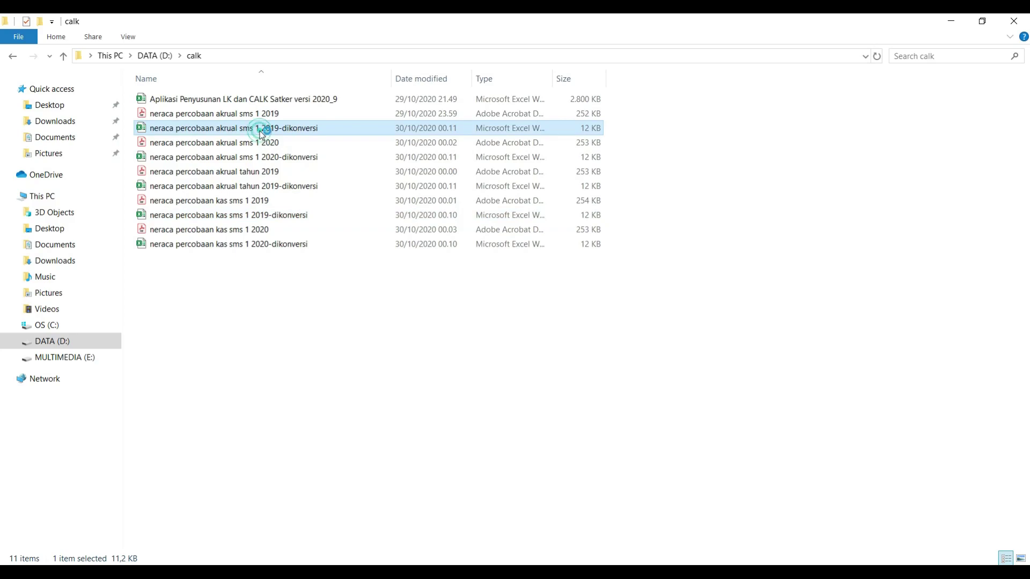
{"action": "key", "text": "alt+Tab"}
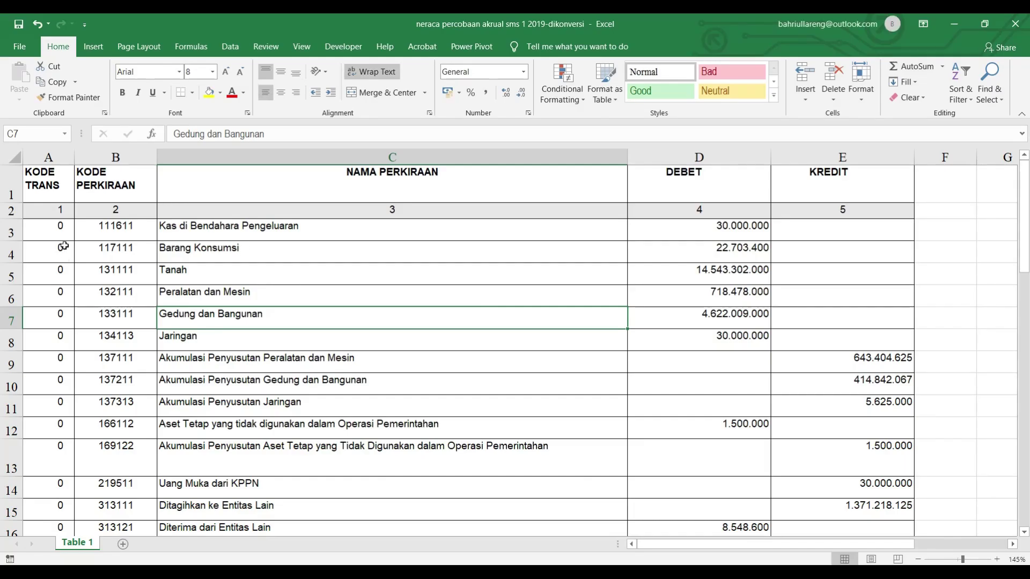
- Replace transaction code 3 with 30 in the selected column A codes down to row 52
{"action": "mouse_move", "coordinate": [60, 228]}
{"action": "left_mouse_down"}
{"action": "mouse_move", "coordinate": [35, 559]}
{"action": "mouse_move", "coordinate": [40, 466]}
{"action": "left_mouse_up"}
{"action": "key", "text": "ctrl+h"}
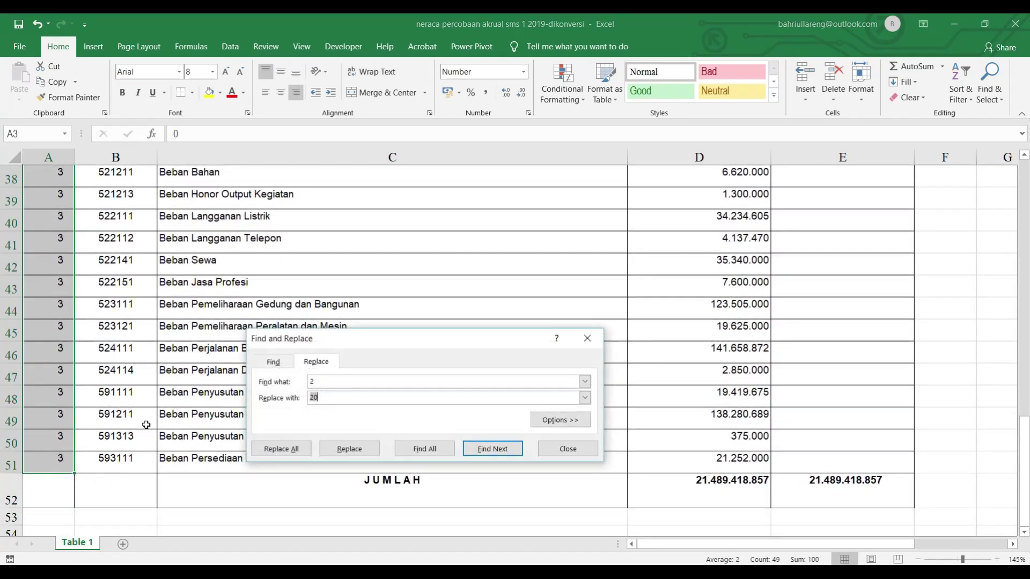
{"action": "left_click", "coordinate": [282, 449]}
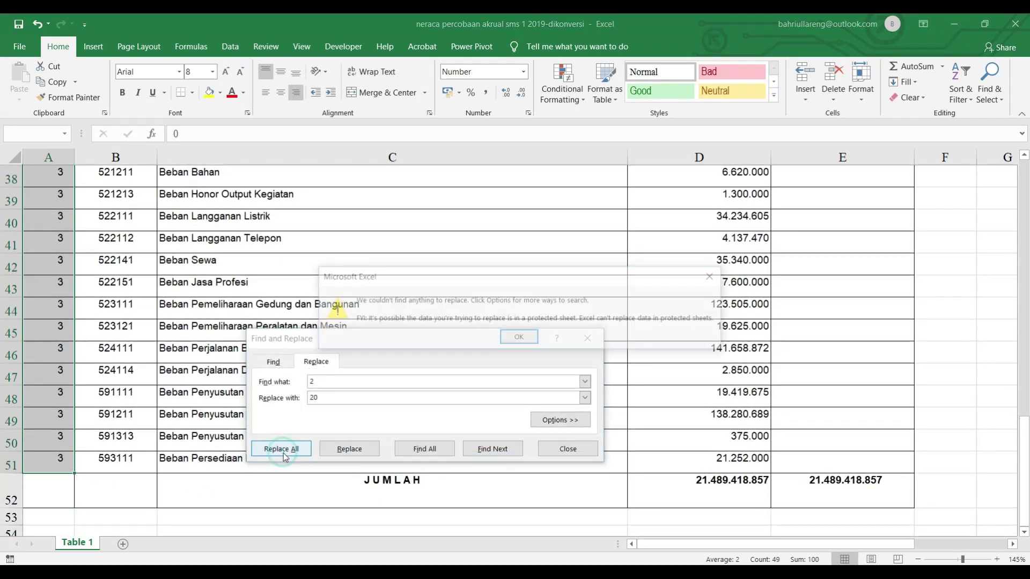
{"action": "left_click", "coordinate": [523, 336]}
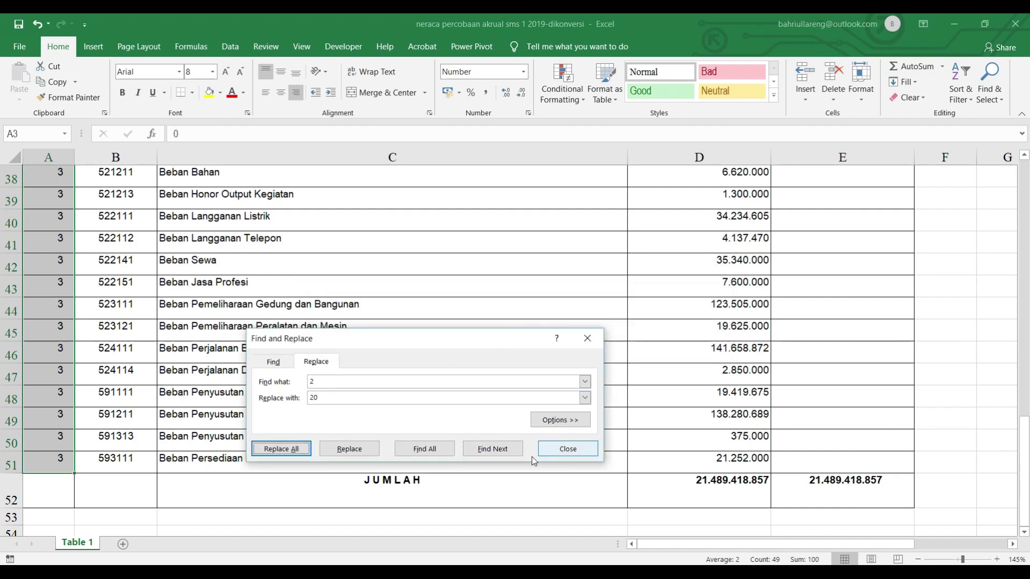
{"action": "left_click", "coordinate": [346, 381]}
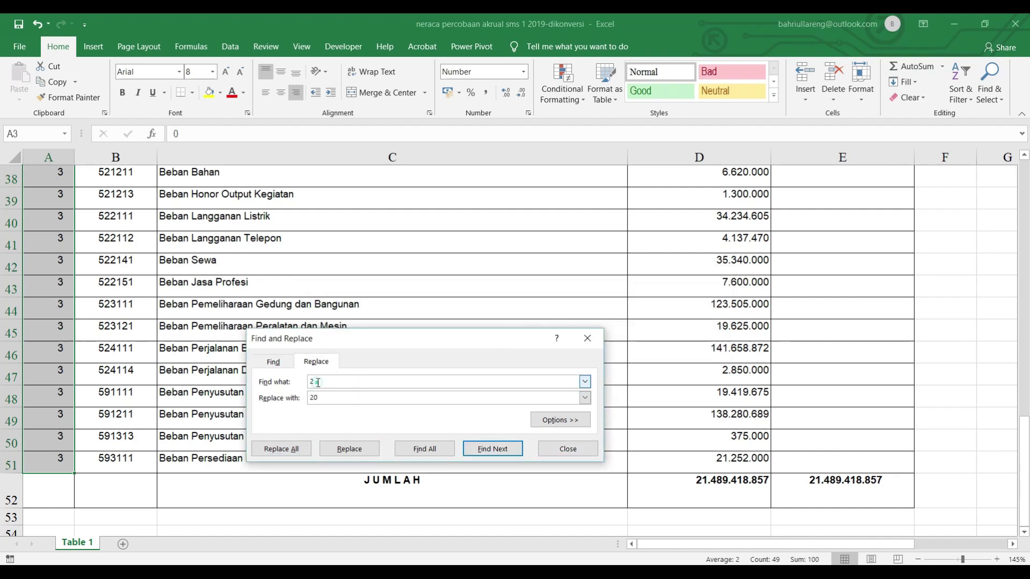
{"action": "type", "text": "3"}
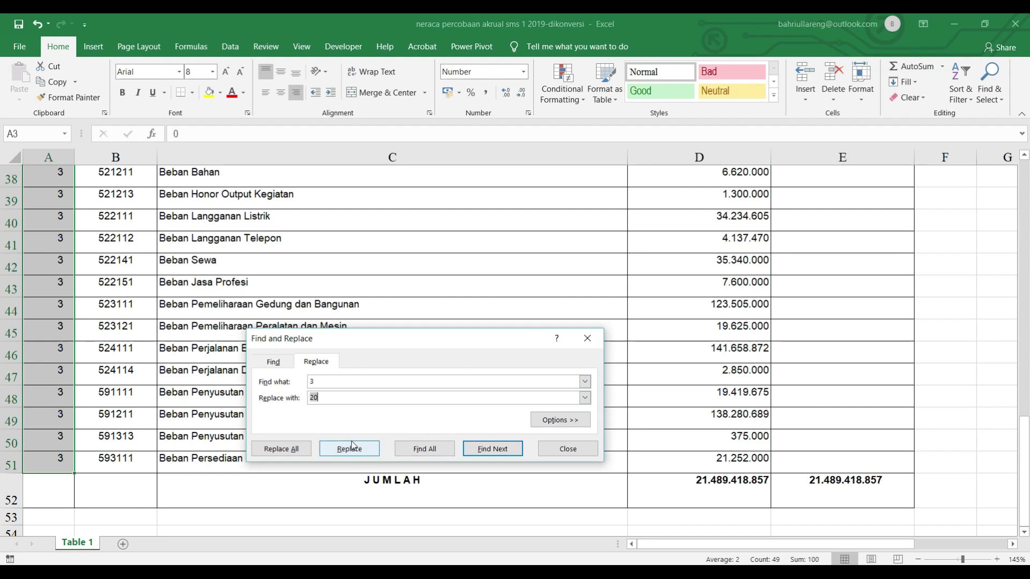
{"action": "left_click", "coordinate": [298, 449]}
{"action": "left_click", "coordinate": [528, 333]}
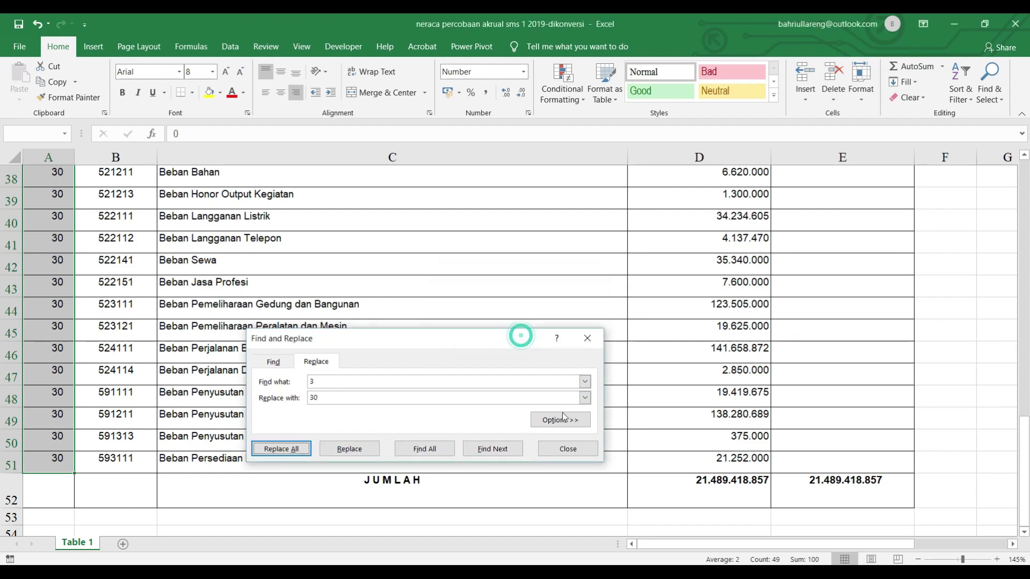
{"action": "left_click", "coordinate": [568, 449]}
- Delete the repeated 1–5 column-numbering header row 37
{"action": "scroll", "coordinate": [268, 358], "scroll_direction": "up", "scroll_amount": 2}
{"action": "scroll", "coordinate": [269, 358], "scroll_direction": "up", "scroll_amount": 3}
{"action": "scroll", "coordinate": [245, 330], "scroll_direction": "down", "scroll_amount": 2}
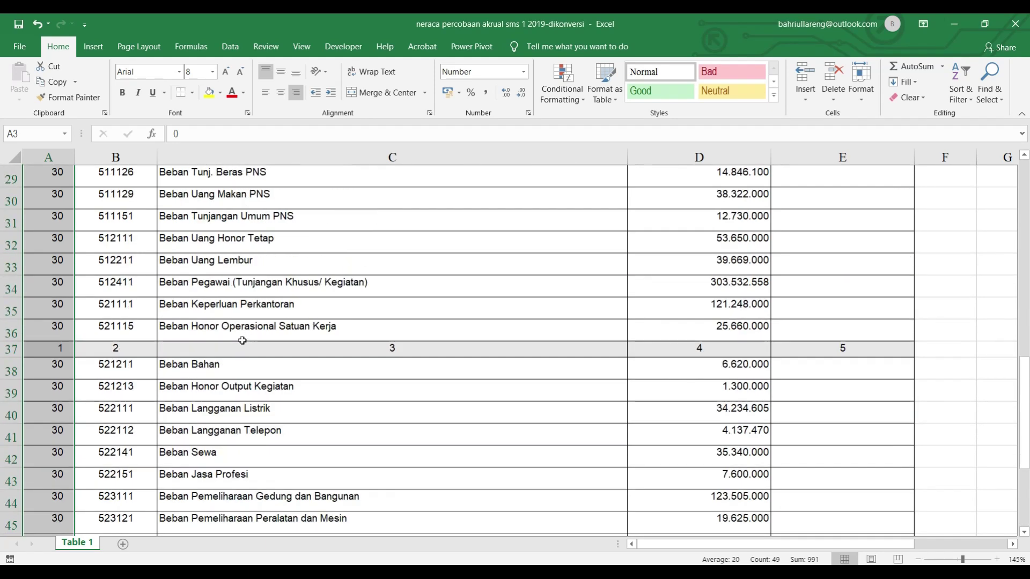
{"action": "left_click", "coordinate": [243, 331]}
{"action": "left_click", "coordinate": [12, 349]}
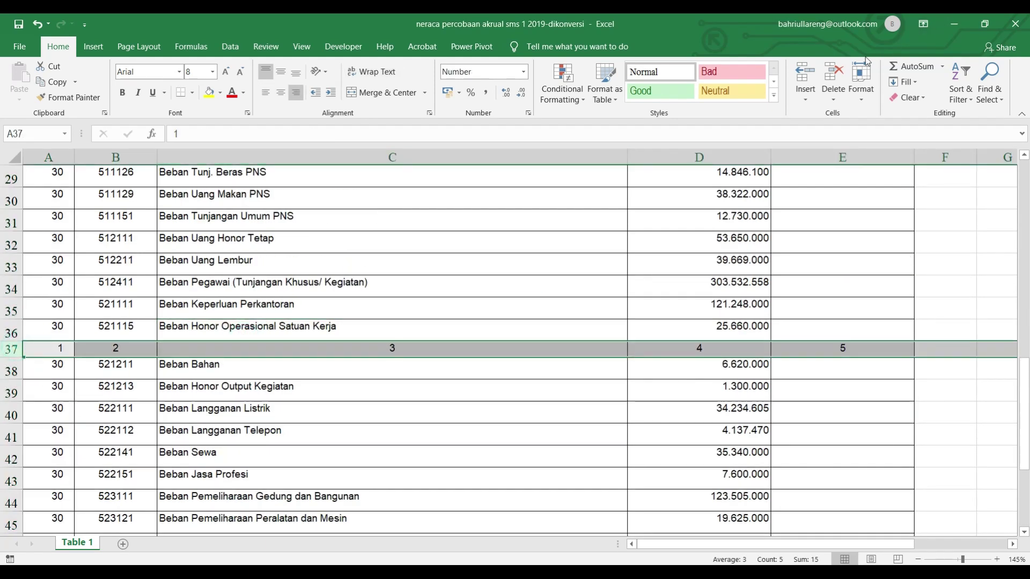
{"action": "left_click", "coordinate": [834, 75]}
{"action": "scroll", "coordinate": [350, 300], "scroll_direction": "up", "scroll_amount": 5}
{"action": "scroll", "coordinate": [351, 300], "scroll_direction": "up", "scroll_amount": 3}
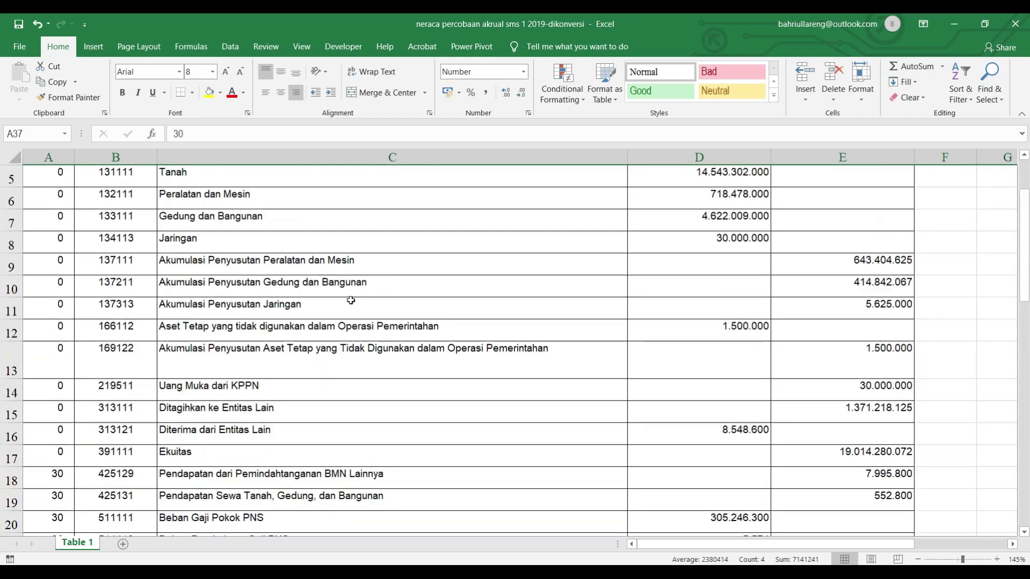
{"action": "scroll", "coordinate": [351, 300], "scroll_direction": "down", "scroll_amount": 1, "text": "ctrl"}
{"action": "scroll", "coordinate": [351, 301], "scroll_direction": "down", "scroll_amount": 1, "text": "ctrl"}
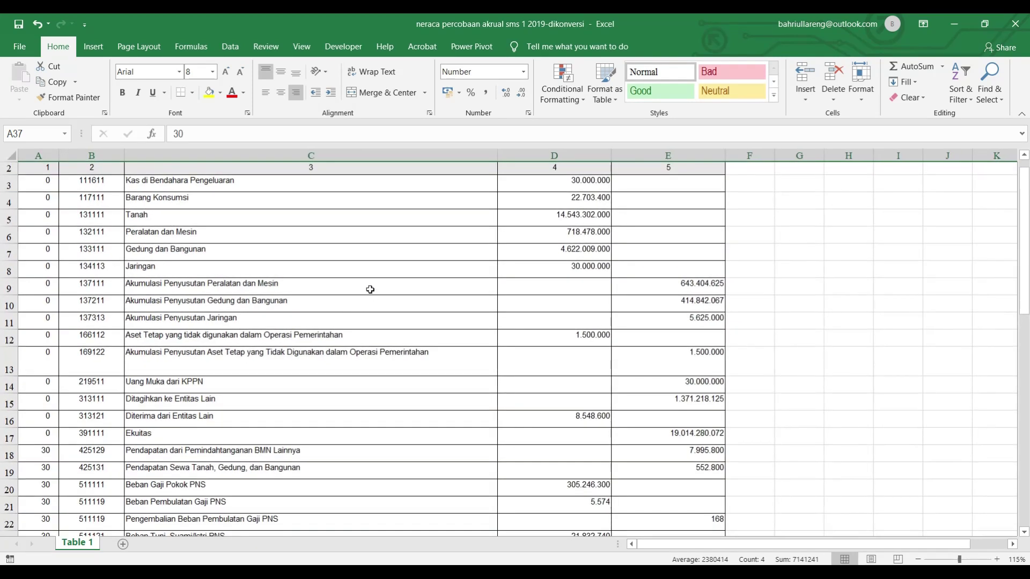
{"action": "scroll", "coordinate": [364, 293], "scroll_direction": "down", "scroll_amount": 3}
{"action": "scroll", "coordinate": [364, 293], "scroll_direction": "up", "scroll_amount": 3}
- Copy the 2019 trial balance rows A3:E51
{"action": "mouse_move", "coordinate": [58, 184]}
{"action": "left_mouse_down"}
{"action": "mouse_move", "coordinate": [724, 509]}
{"action": "mouse_move", "coordinate": [661, 500]}
{"action": "left_mouse_up"}
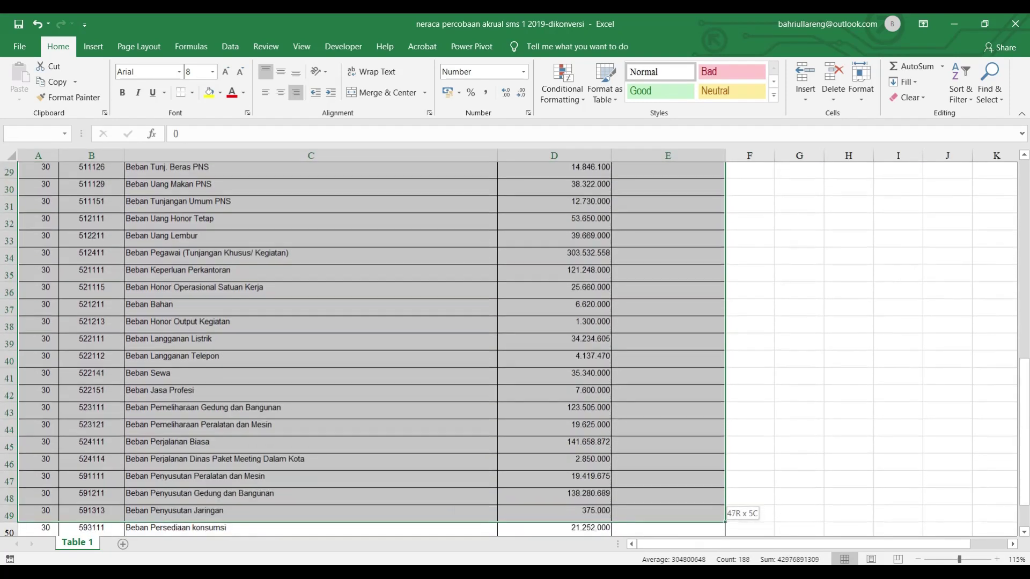
{"action": "key", "text": "ctrl+c"}
{"action": "scroll", "coordinate": [633, 403], "scroll_direction": "up", "scroll_amount": 6}
{"action": "scroll", "coordinate": [648, 392], "scroll_direction": "up", "scroll_amount": 3}
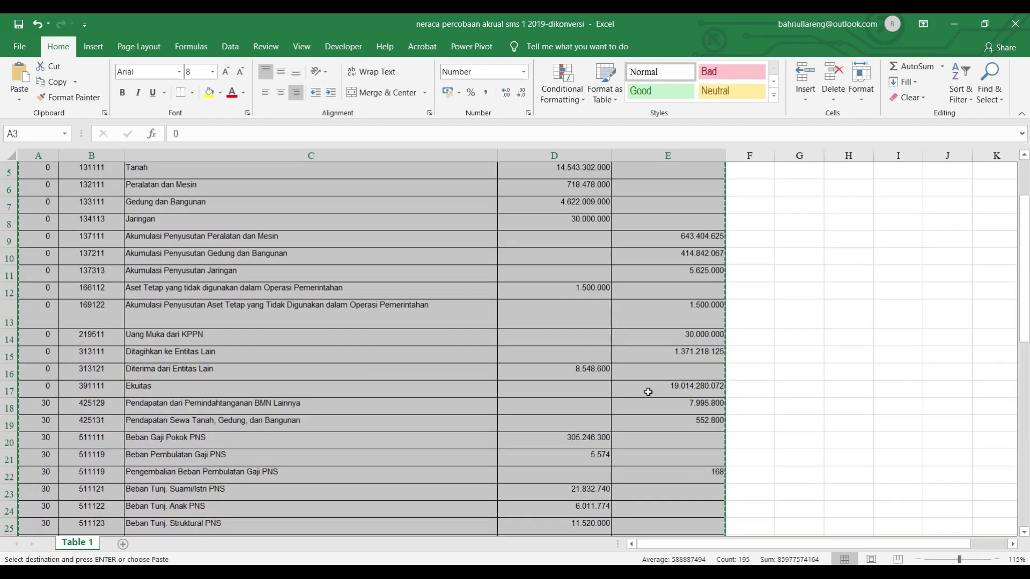
{"action": "scroll", "coordinate": [648, 392], "scroll_direction": "up", "scroll_amount": 2}
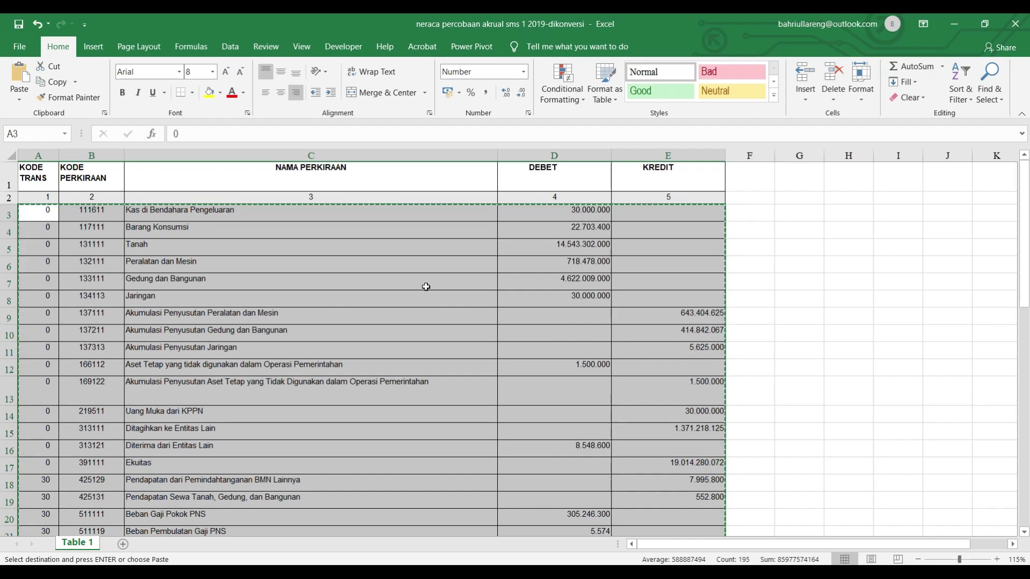
- Paste them at F3 of the LK and CALK workbook's prior-year accrual sheet
{"action": "left_click", "coordinate": [177, 560]}
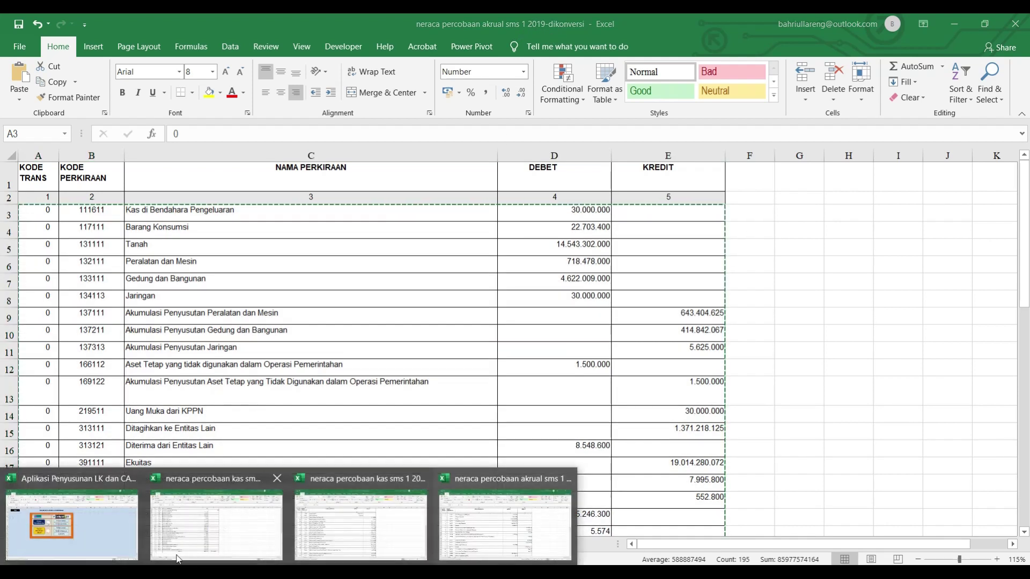
{"action": "left_click", "coordinate": [73, 523]}
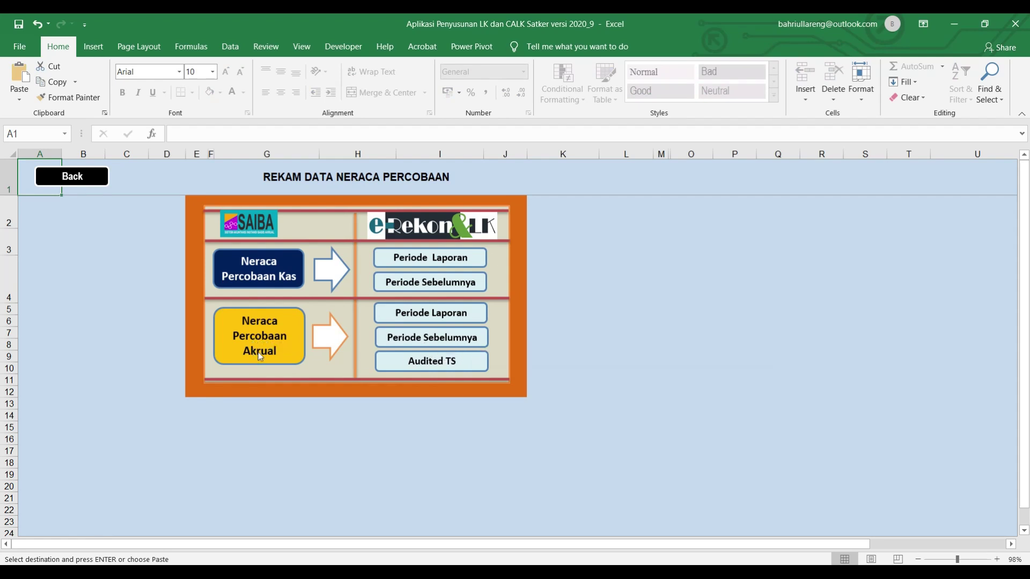
{"action": "left_click", "coordinate": [423, 343]}
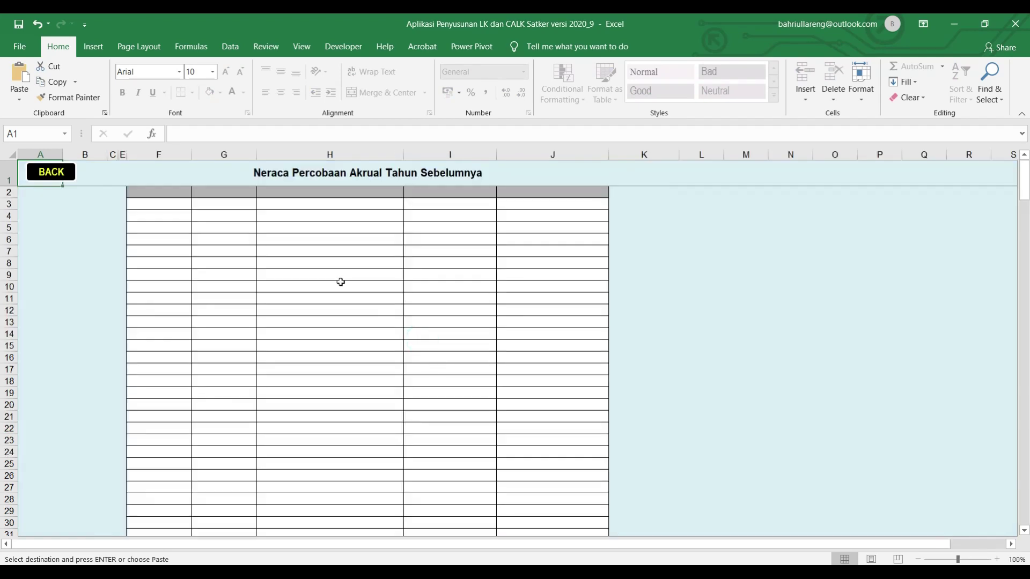
{"action": "right_click", "coordinate": [174, 205]}
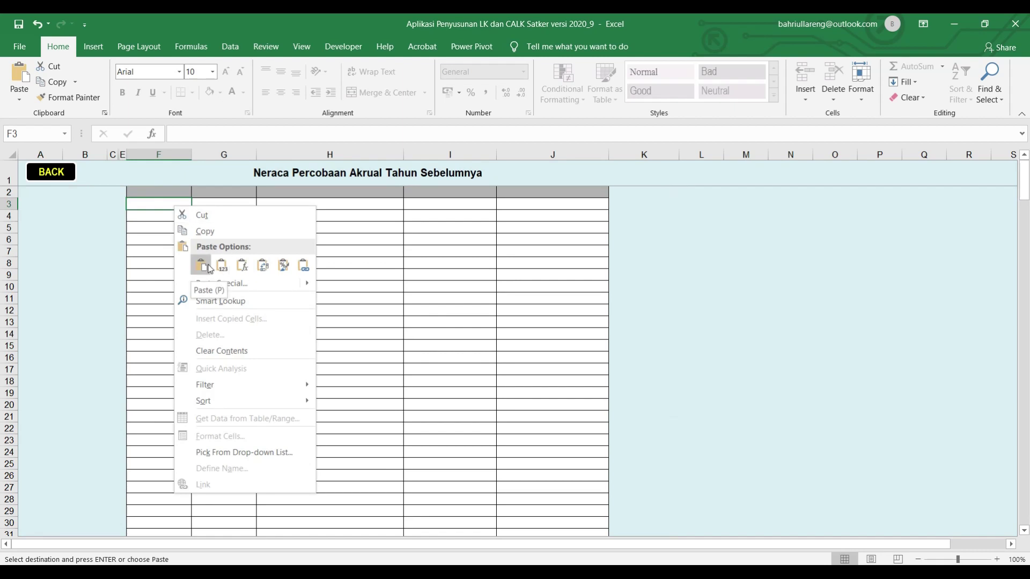
{"action": "left_click", "coordinate": [207, 265]}
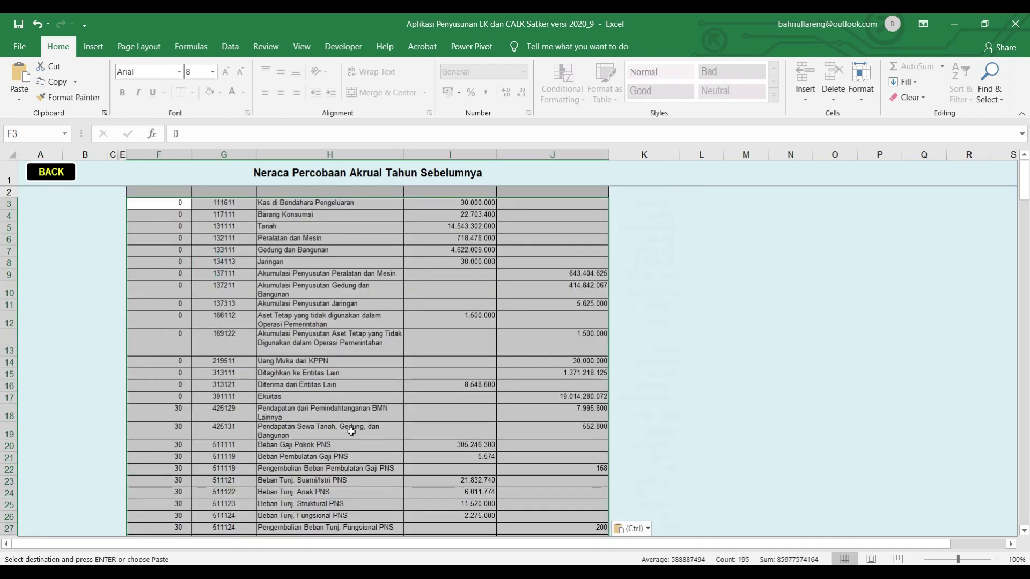
{"action": "left_click", "coordinate": [400, 341]}
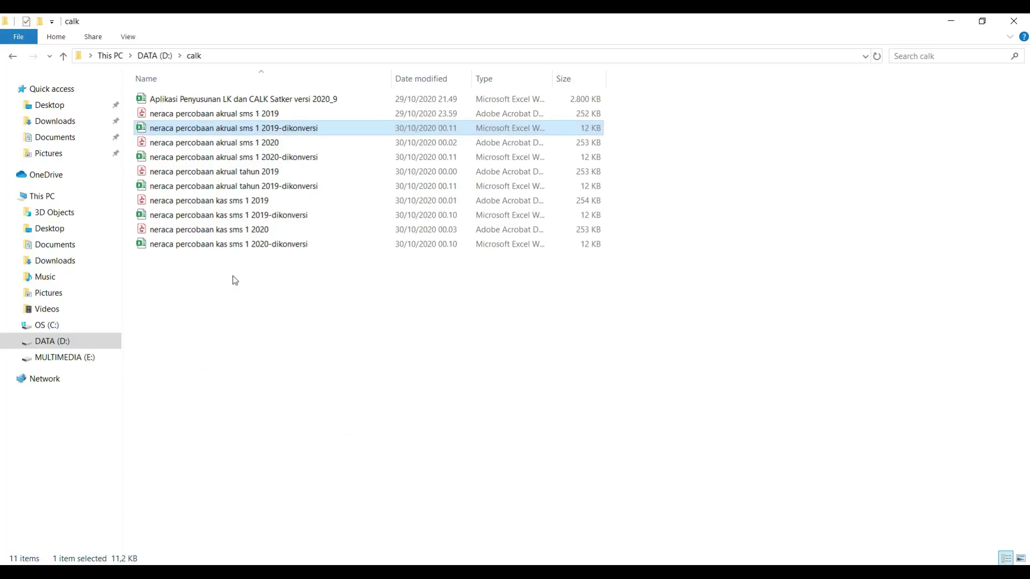
- Open 'neraca percobaan akrual sms 1 2020-dikonversi' from the calk folder
{"action": "double_click", "coordinate": [256, 158]}
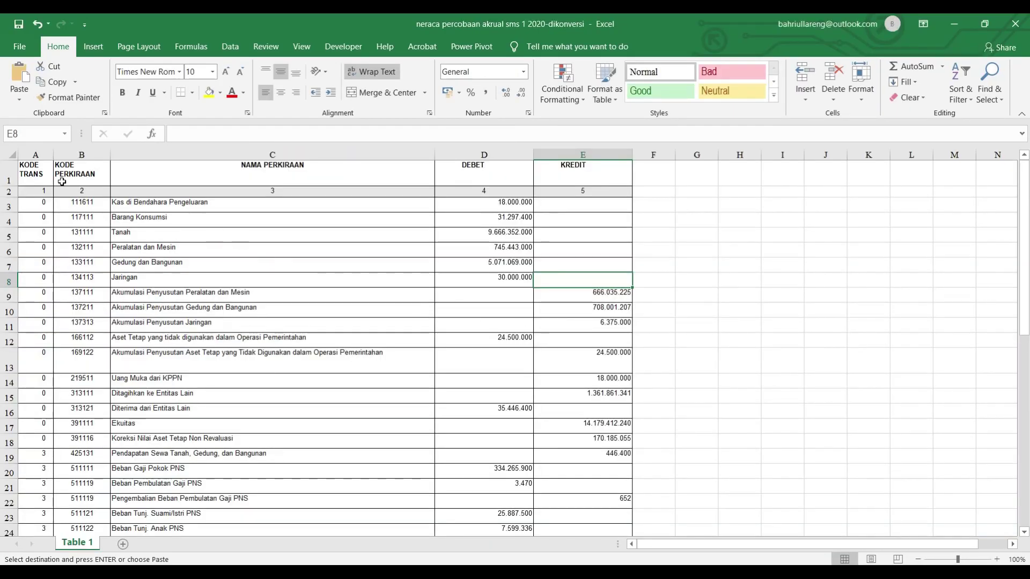
- Replace code 3 with 30 in the column A codes from A3 to row 48
{"action": "left_click_drag", "start_coordinate": [36, 205], "coordinate": [56, 562]}
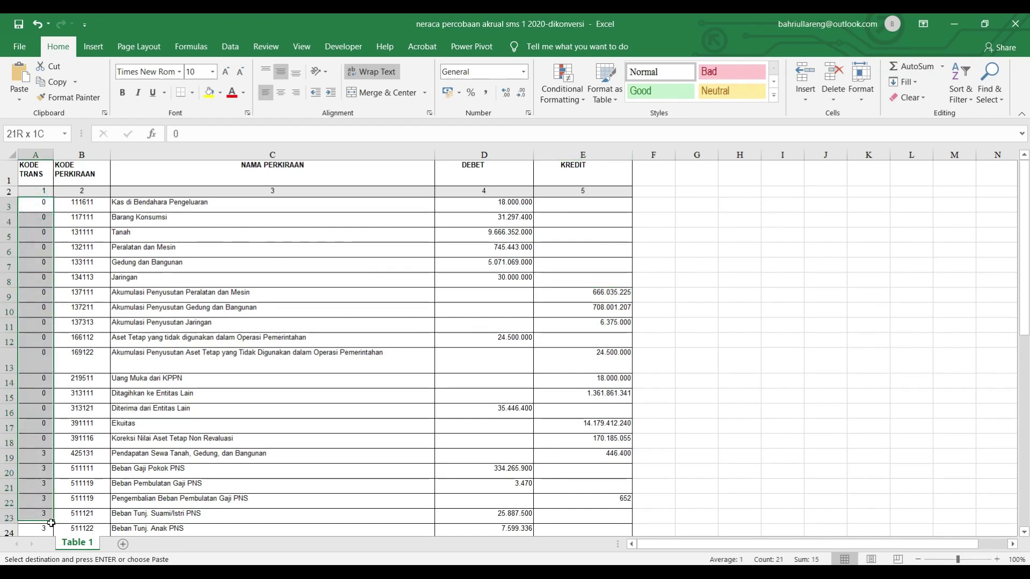
{"action": "mouse_move", "coordinate": [56, 562]}
{"action": "left_mouse_down"}
{"action": "mouse_move", "coordinate": [19, 494]}
{"action": "mouse_move", "coordinate": [26, 481]}
{"action": "left_mouse_up"}
{"action": "key", "text": "ctrl+h"}
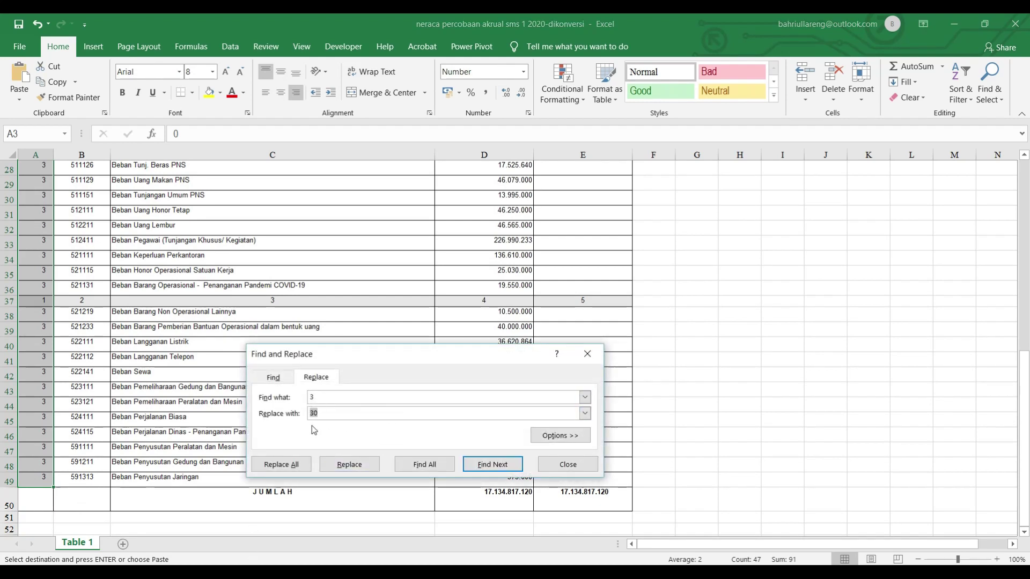
{"action": "left_click", "coordinate": [295, 463]}
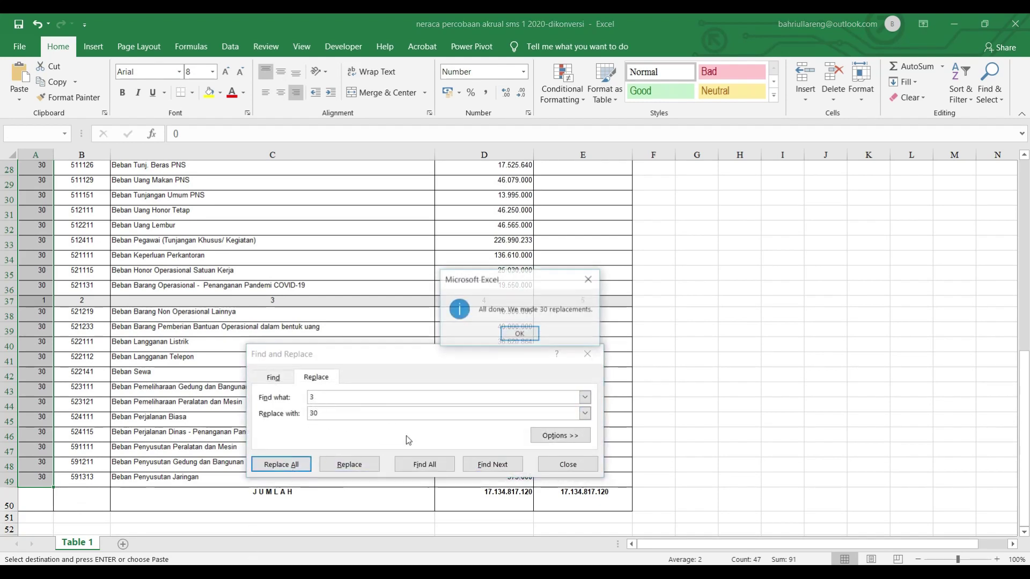
{"action": "left_click", "coordinate": [521, 333]}
{"action": "left_click", "coordinate": [570, 465]}
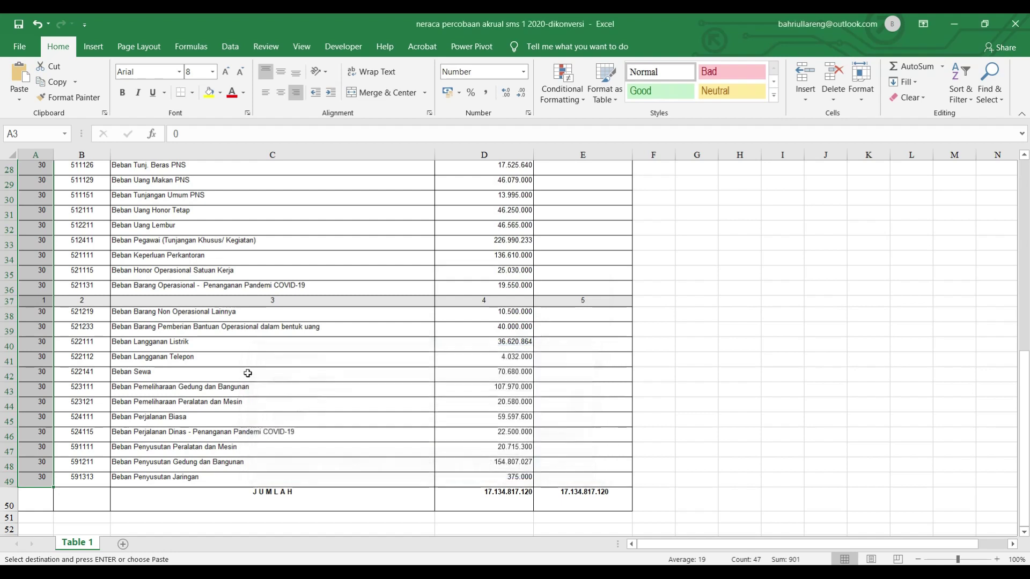
- Delete the repeated 1–5 header row 37
{"action": "left_click", "coordinate": [9, 301]}
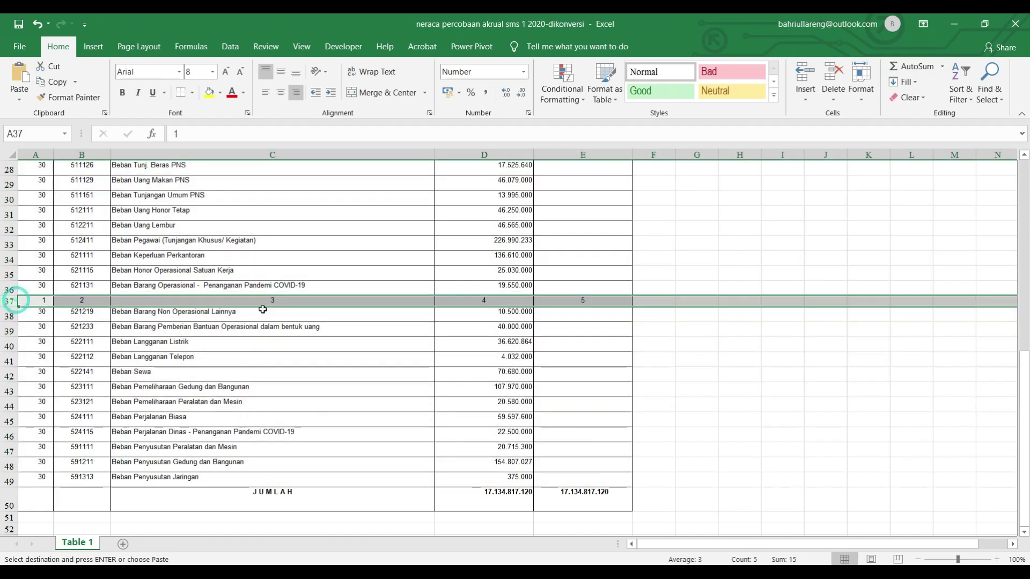
{"action": "left_click", "coordinate": [834, 75]}
{"action": "scroll", "coordinate": [214, 429], "scroll_direction": "up", "scroll_amount": 2}
{"action": "scroll", "coordinate": [117, 344], "scroll_direction": "up", "scroll_amount": 6}
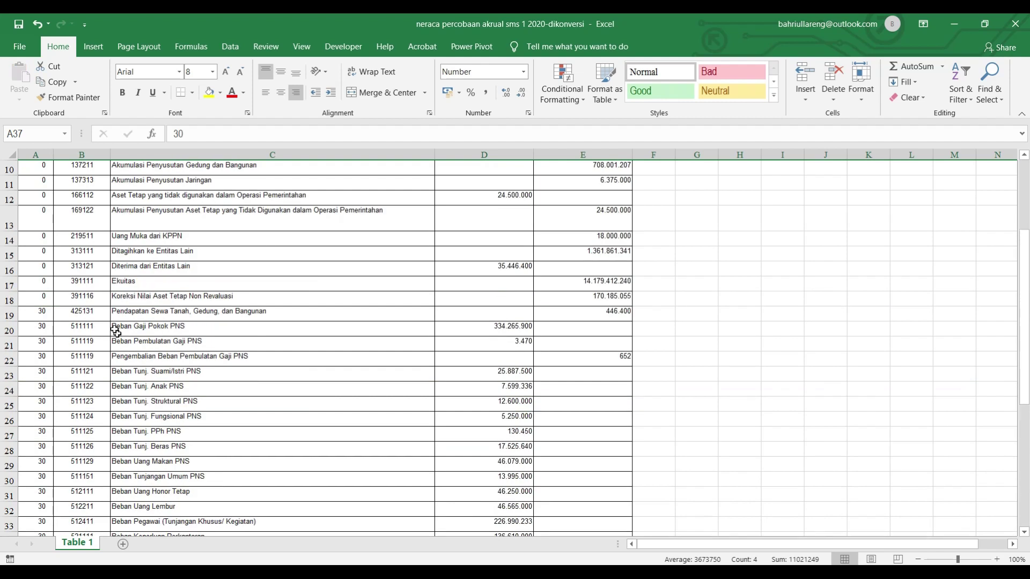
{"action": "scroll", "coordinate": [117, 346], "scroll_direction": "up", "scroll_amount": 1}
- Copy the 2020 trial balance A3:E49 through the JUMLAH row
{"action": "left_click_drag", "start_coordinate": [44, 206], "coordinate": [633, 521]}
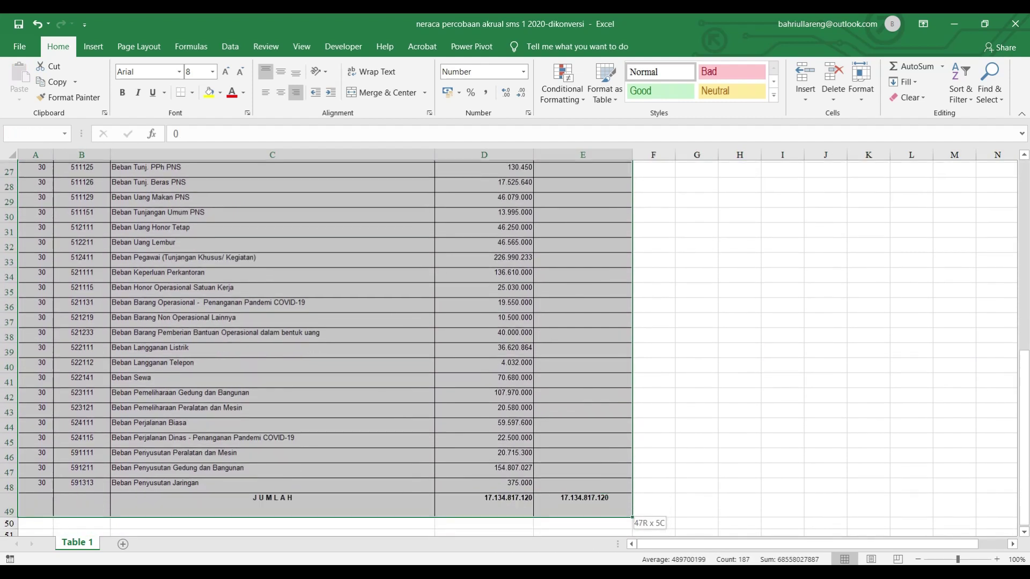
{"action": "left_click_drag", "start_coordinate": [633, 522], "coordinate": [573, 511]}
{"action": "key", "text": "ctrl+c"}
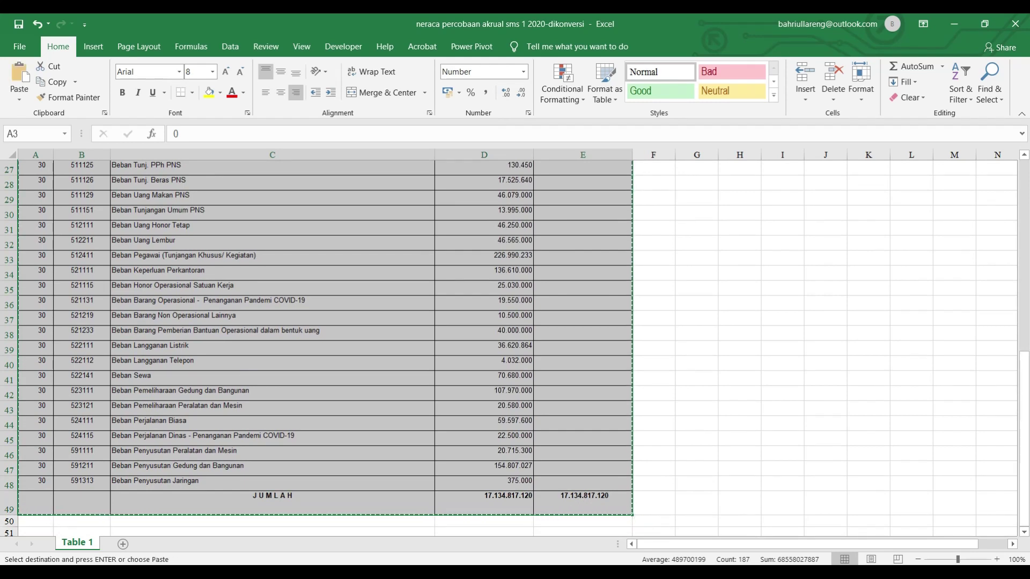
- Paste the copied 2020 rows at F3 of the current-year accrual sheet, reached via Periode Laporan
{"action": "left_click", "coordinate": [361, 574]}
{"action": "left_click", "coordinate": [108, 532]}
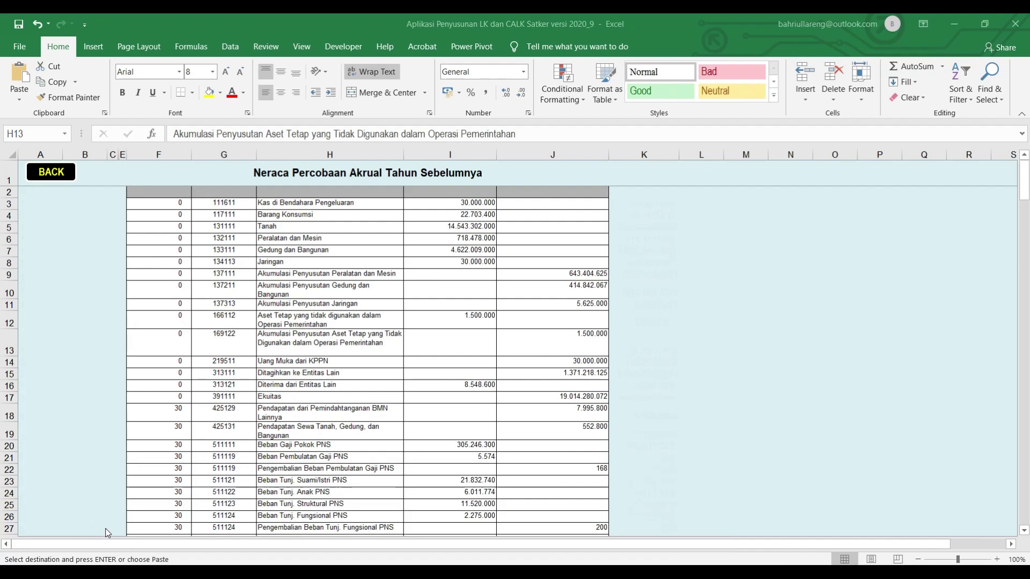
{"action": "left_click", "coordinate": [51, 172]}
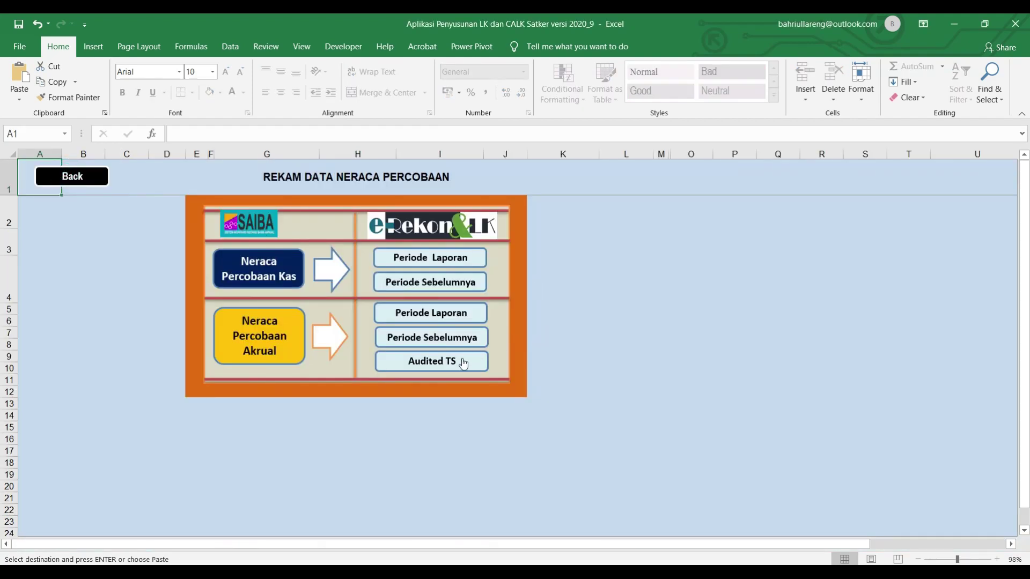
{"action": "left_click", "coordinate": [457, 317]}
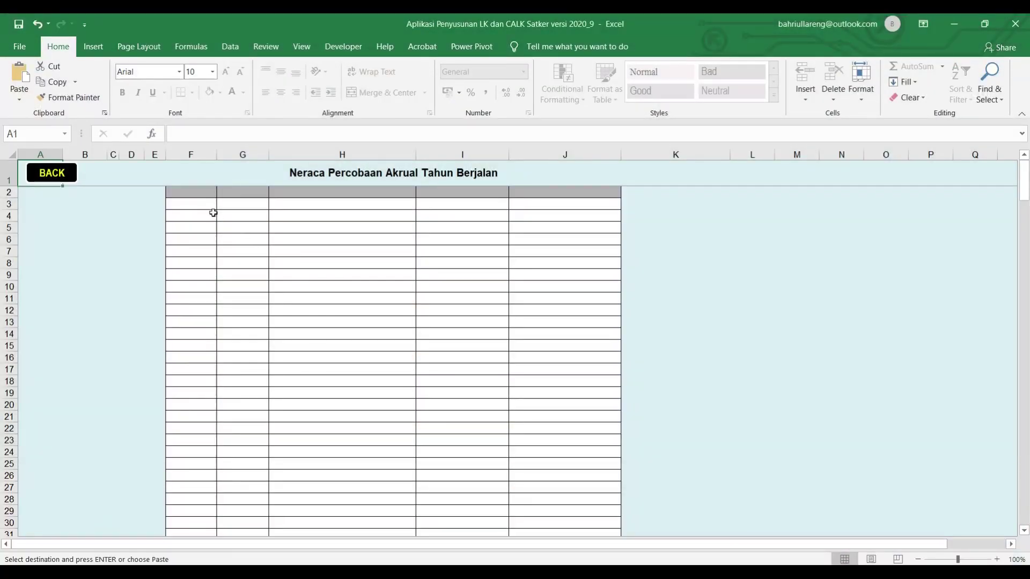
{"action": "left_click", "coordinate": [193, 203]}
{"action": "right_click", "coordinate": [193, 203]}
{"action": "left_click", "coordinate": [218, 261]}
{"action": "left_click", "coordinate": [424, 349]}
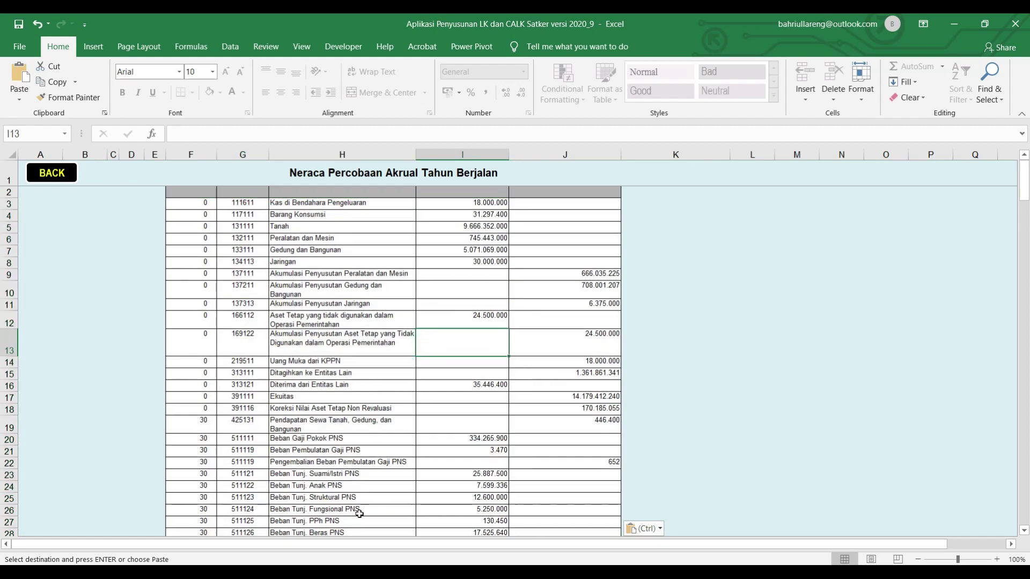
{"action": "key", "text": "alt+Tab"}
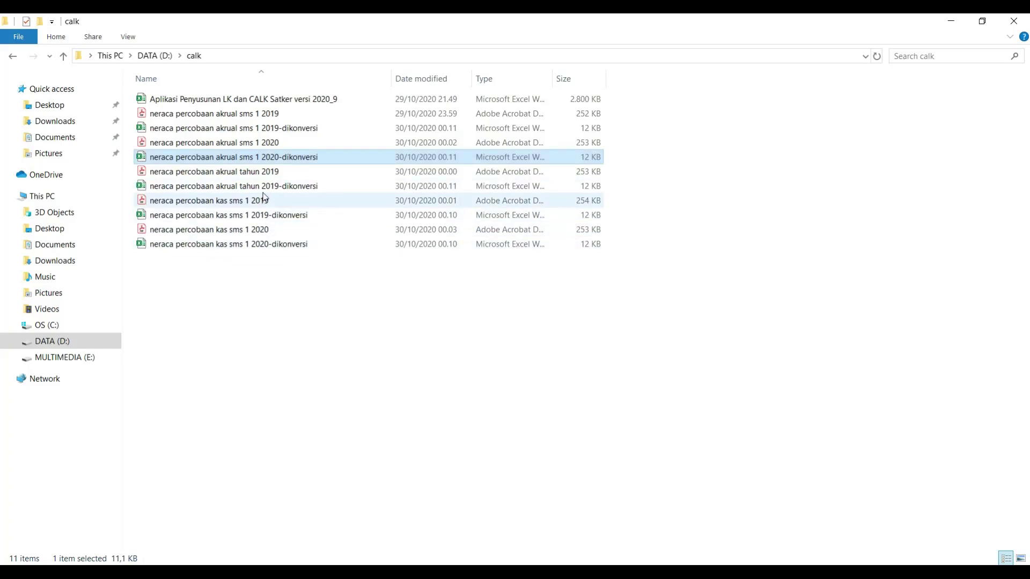
- Open 'neraca percobaan akrual tahun 2019-dikonversi' from the calk folder
{"action": "left_click", "coordinate": [264, 189]}
{"action": "key", "text": "alt+Tab"}
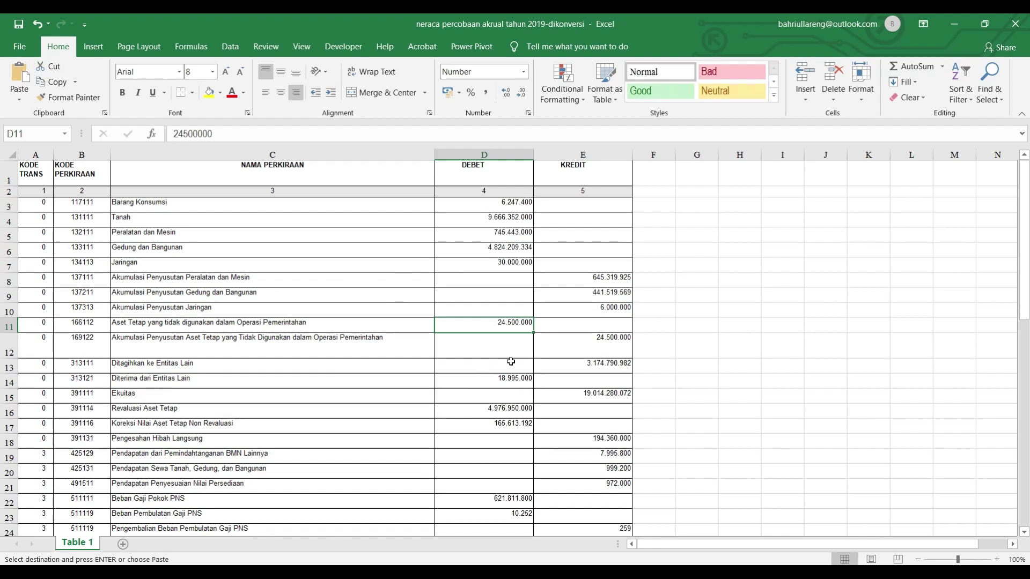
- Replace code 3 with 30 in the selected column A codes (35 replacements)
{"action": "left_click", "coordinate": [505, 301]}
{"action": "scroll", "coordinate": [361, 317], "scroll_direction": "down", "scroll_amount": 1}
{"action": "scroll", "coordinate": [50, 183], "scroll_direction": "up", "scroll_amount": 1}
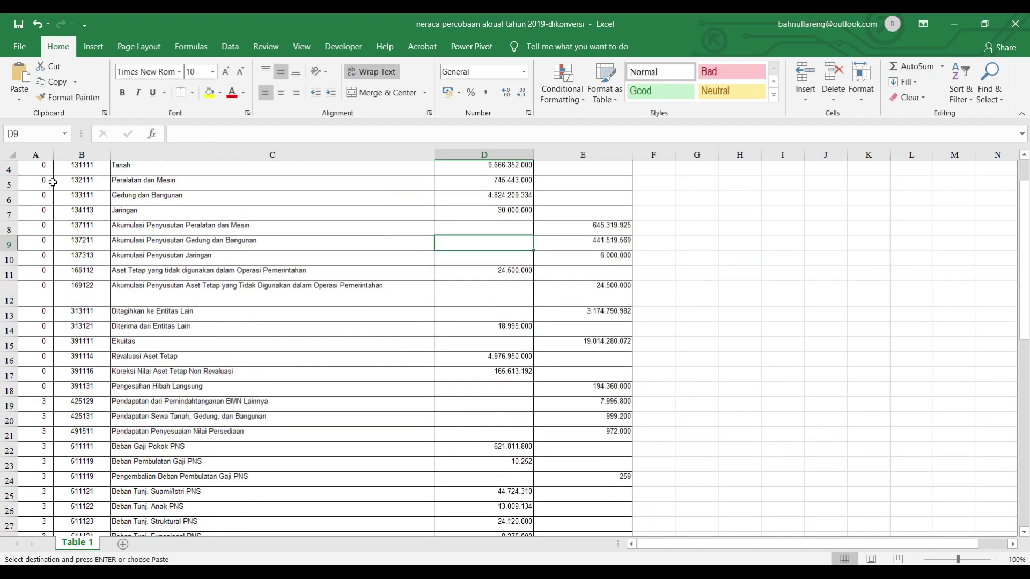
{"action": "mouse_move", "coordinate": [43, 206]}
{"action": "left_mouse_down"}
{"action": "mouse_move", "coordinate": [56, 555]}
{"action": "mouse_move", "coordinate": [38, 558]}
{"action": "mouse_move", "coordinate": [40, 485]}
{"action": "left_mouse_up"}
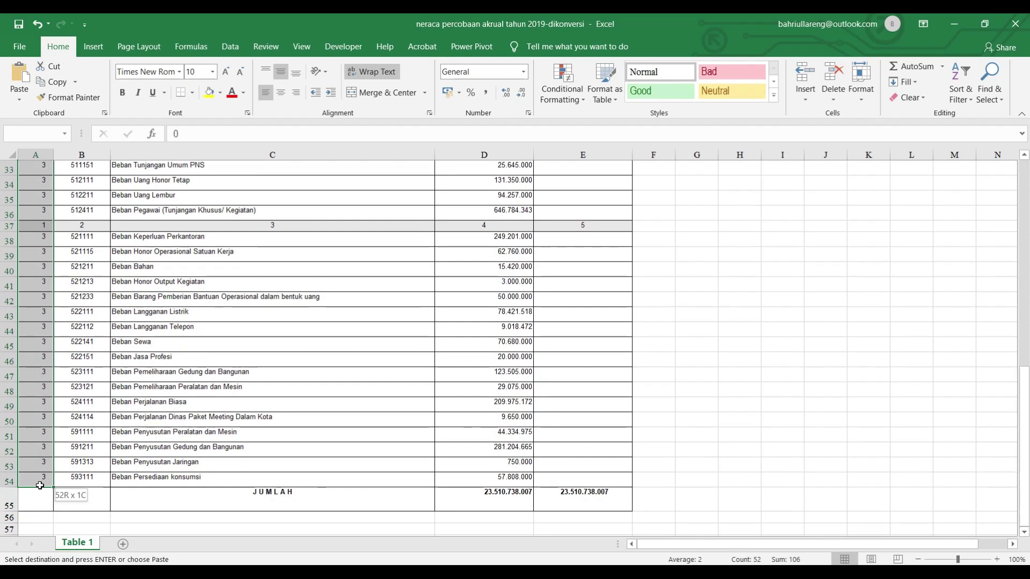
{"action": "key", "text": "ctrl+h"}
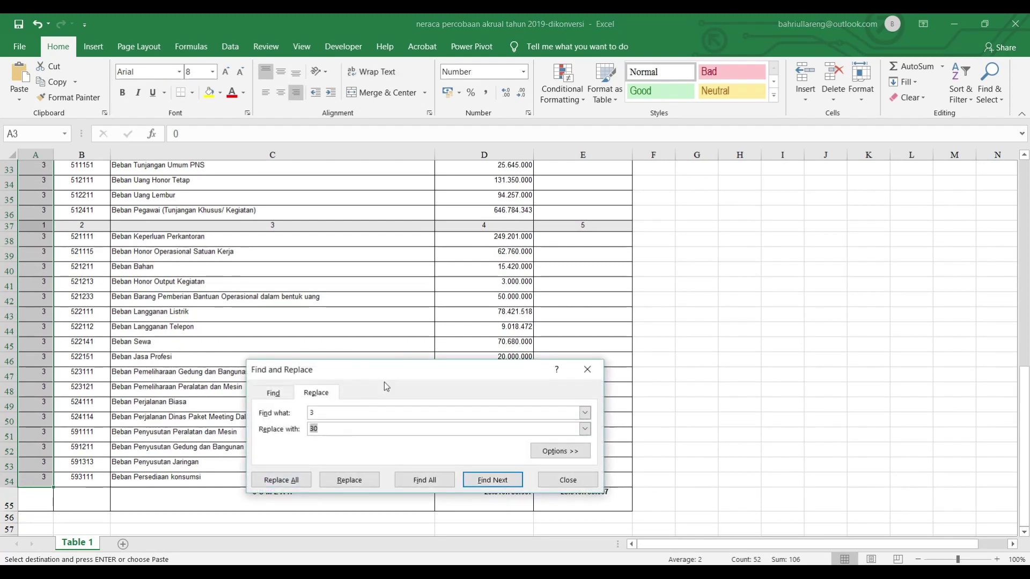
{"action": "left_click", "coordinate": [281, 480]}
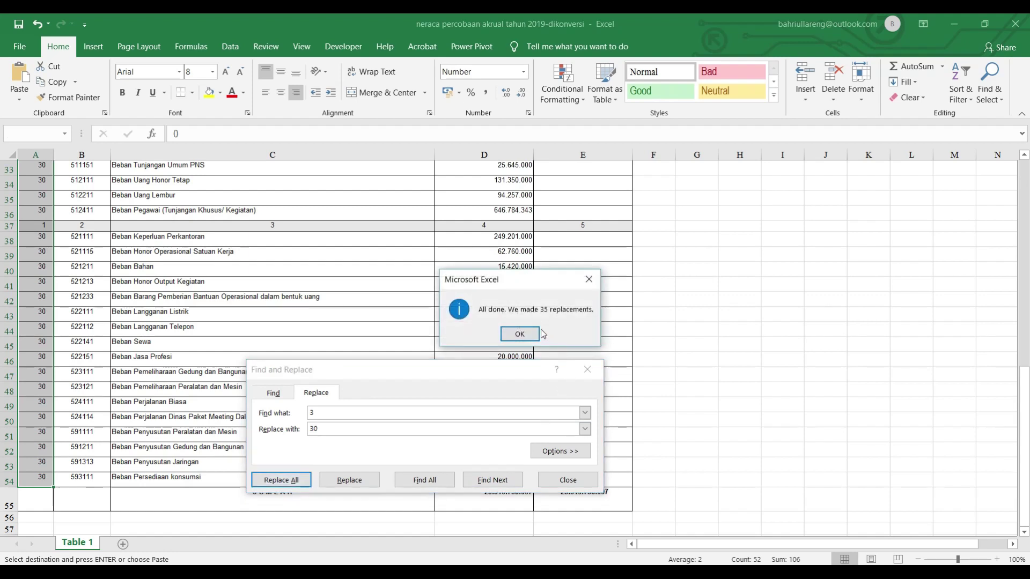
{"action": "left_click", "coordinate": [538, 334]}
{"action": "left_click", "coordinate": [567, 480]}
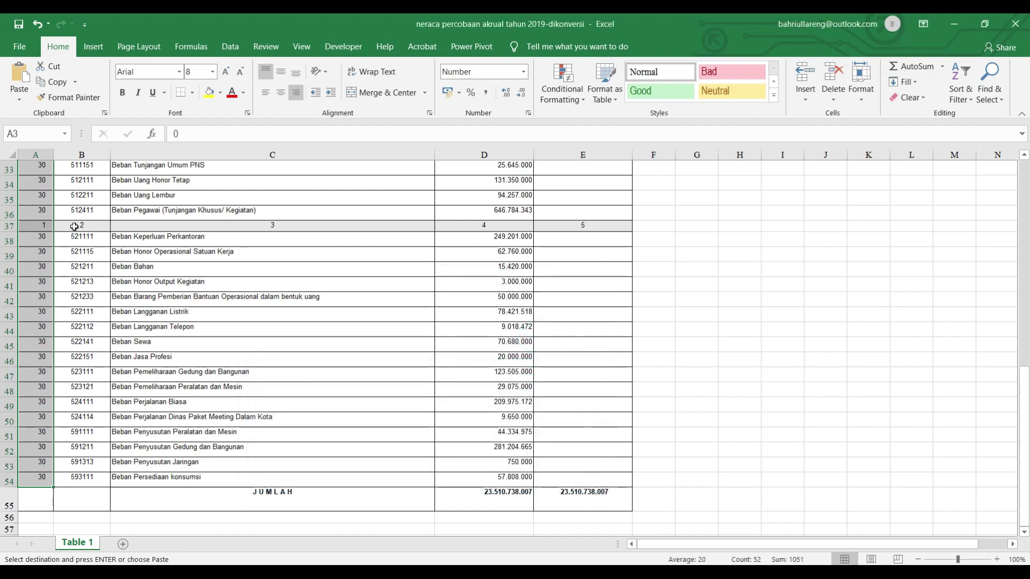
- Delete the repeated column-numbering row 37
{"action": "left_click", "coordinate": [75, 225]}
{"action": "left_click", "coordinate": [4, 225]}
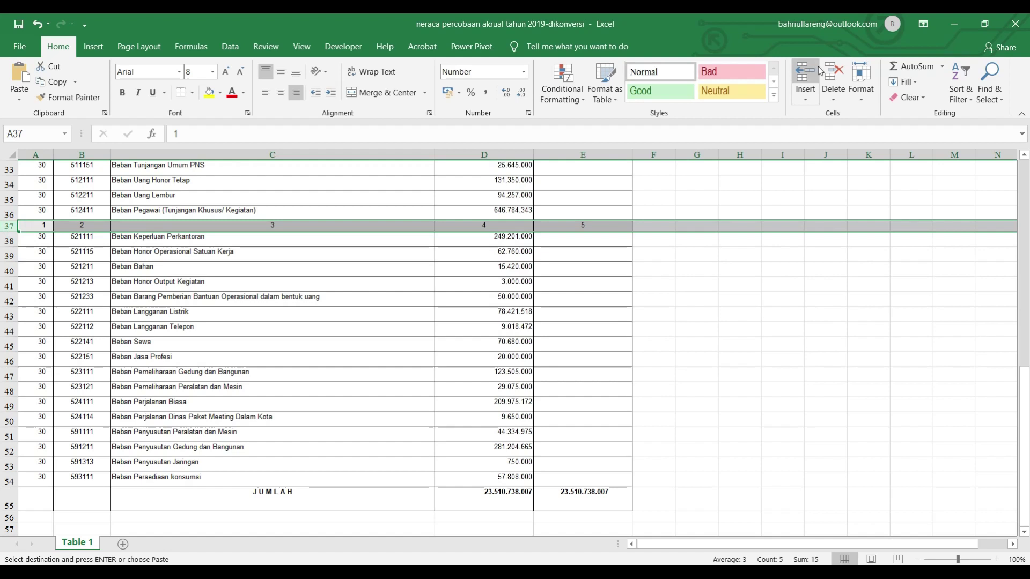
{"action": "left_click", "coordinate": [833, 77]}
{"action": "scroll", "coordinate": [235, 361], "scroll_direction": "up", "scroll_amount": 2}
{"action": "scroll", "coordinate": [235, 361], "scroll_direction": "up", "scroll_amount": 8}
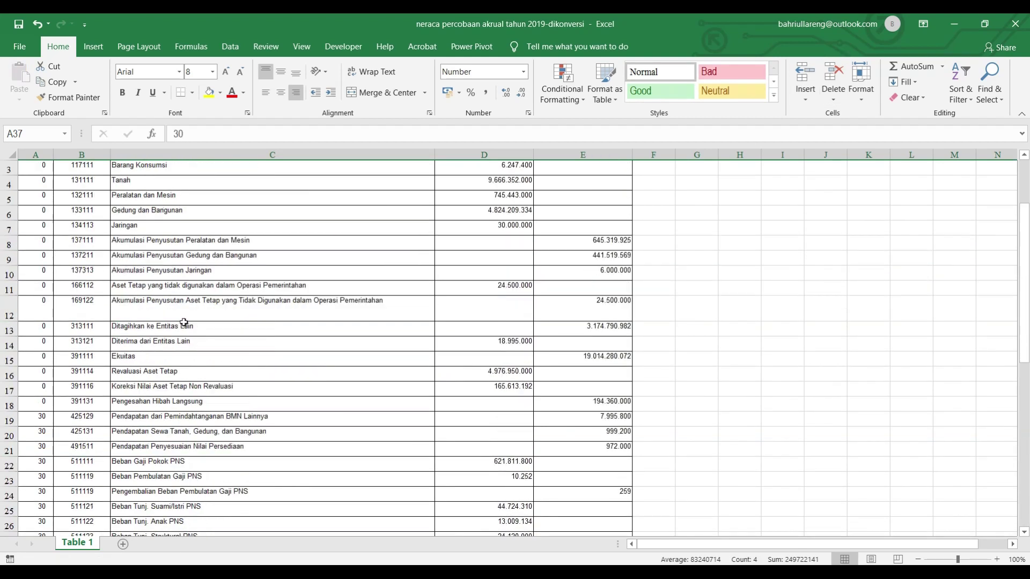
{"action": "scroll", "coordinate": [226, 370], "scroll_direction": "up", "scroll_amount": 1}
- Copy the trial-balance rows A3:E53
{"action": "left_click_drag", "start_coordinate": [35, 205], "coordinate": [632, 529]}
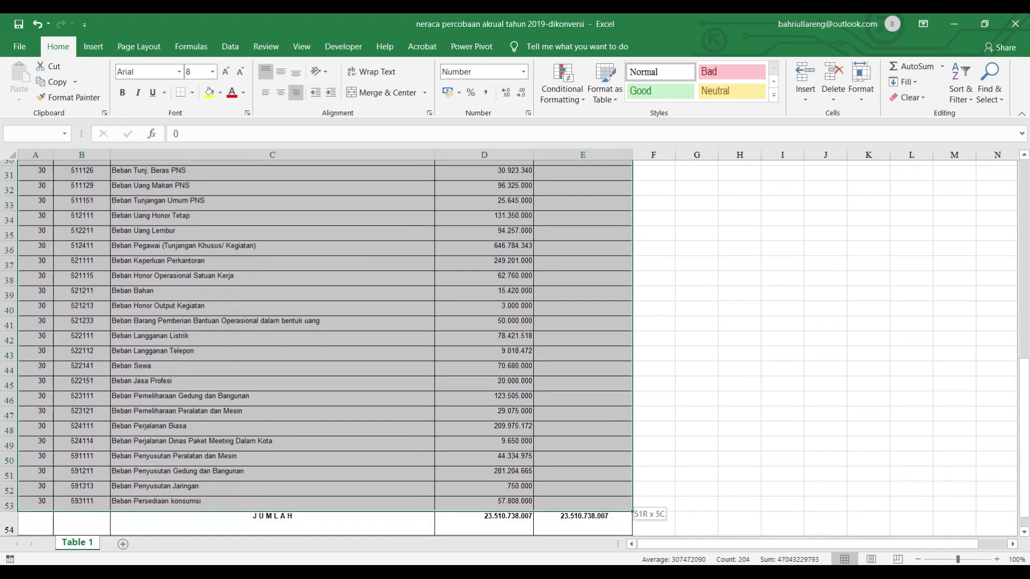
{"action": "left_click_drag", "start_coordinate": [632, 529], "coordinate": [632, 515]}
{"action": "key", "text": "ctrl+c"}
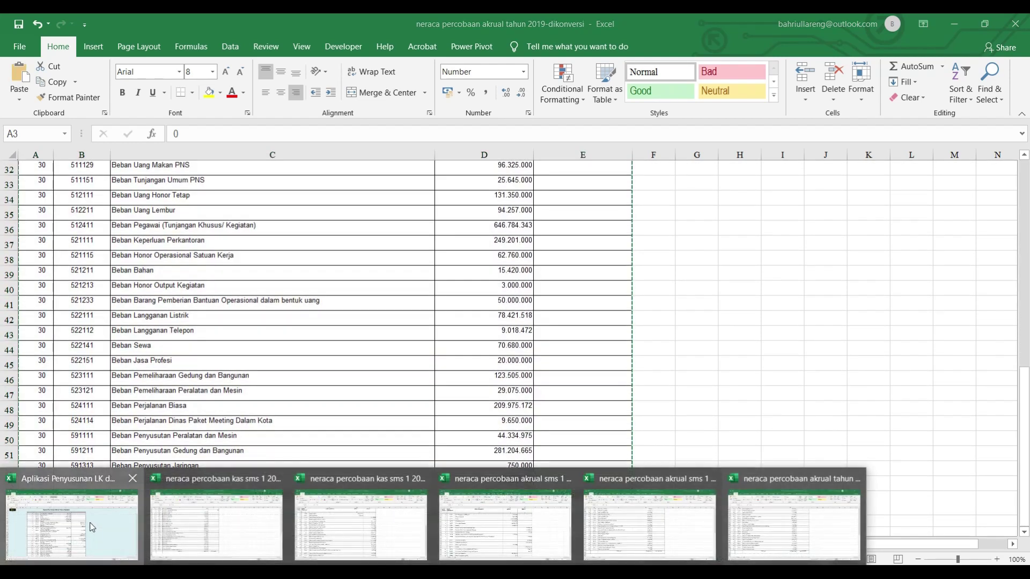
- Paste the 2019 annual rows at F3 of Neraca Percobaan Akrual Audited, then go Back twice
{"action": "left_click", "coordinate": [78, 523]}
{"action": "left_click", "coordinate": [54, 177]}
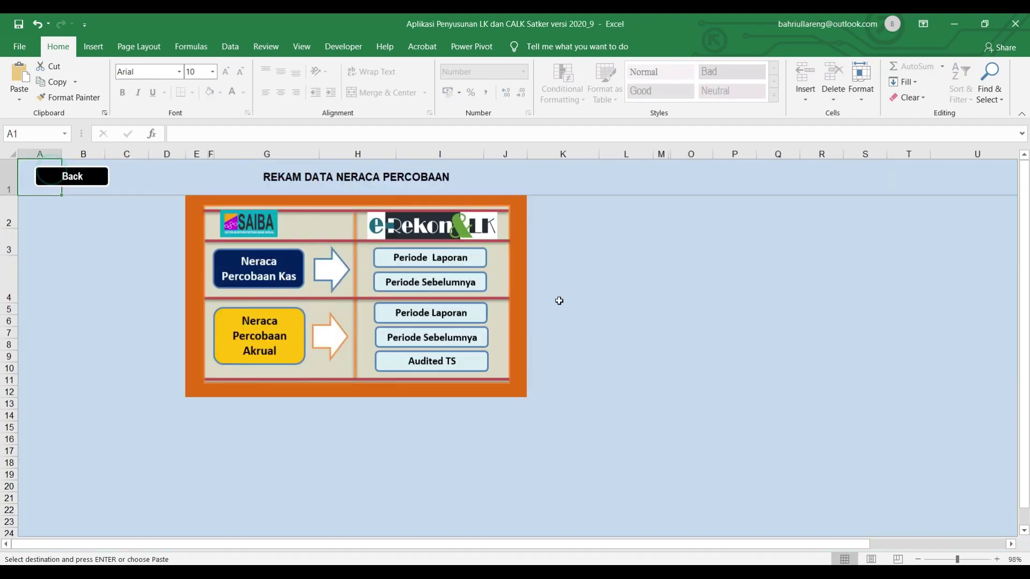
{"action": "left_click", "coordinate": [438, 368]}
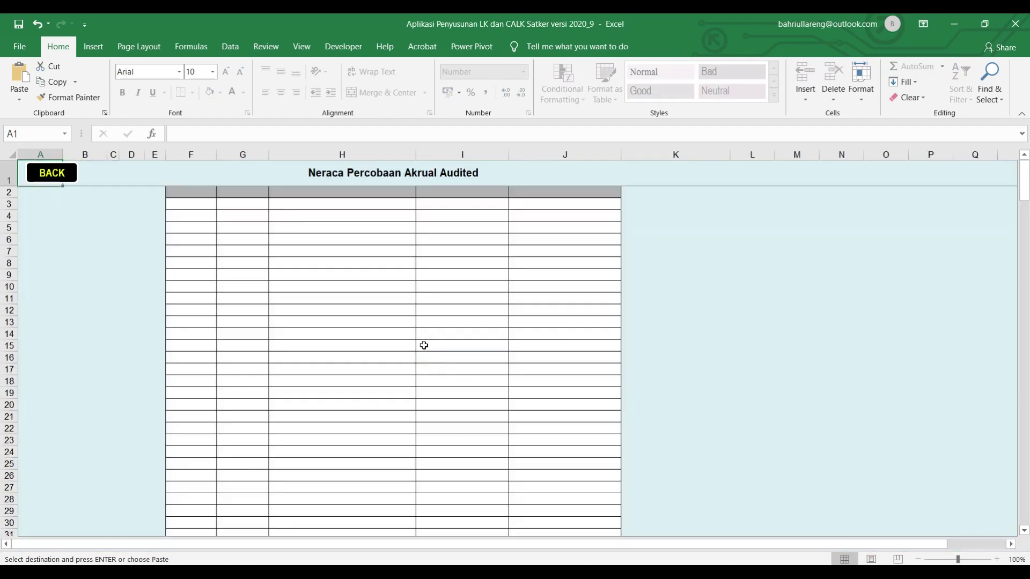
{"action": "right_click", "coordinate": [192, 206]}
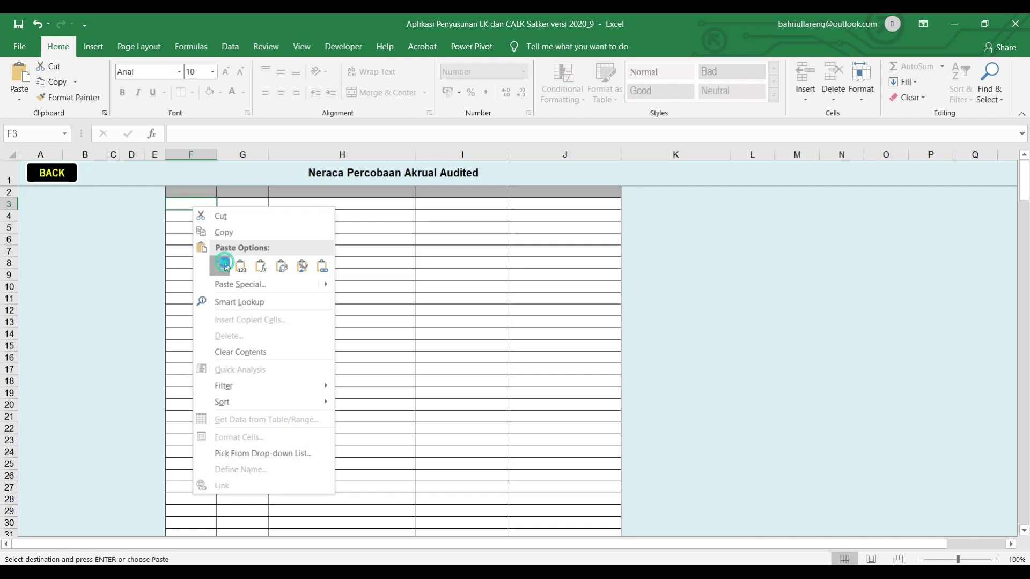
{"action": "left_click", "coordinate": [220, 265]}
{"action": "left_click", "coordinate": [401, 340]}
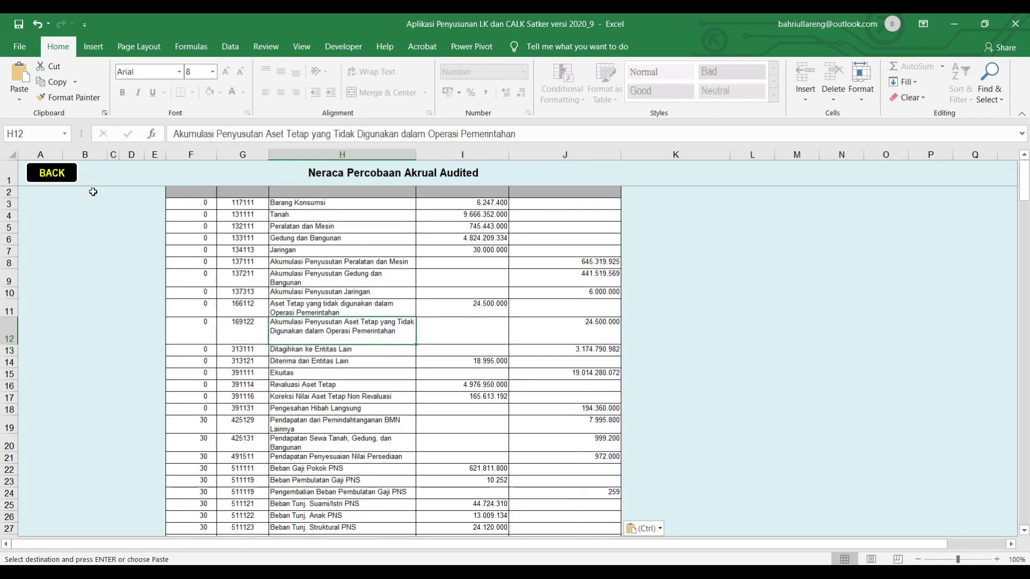
{"action": "left_click", "coordinate": [63, 177]}
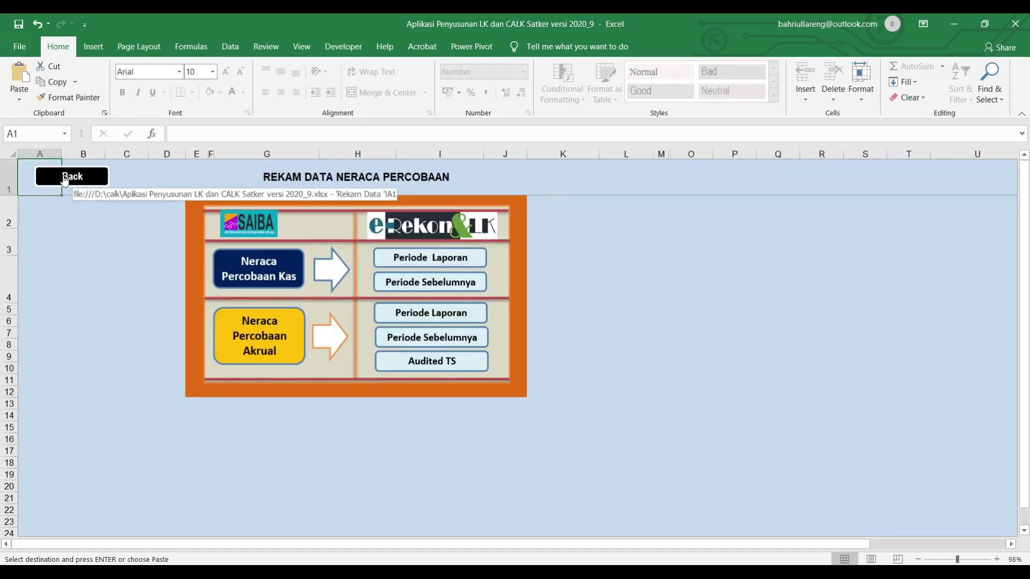
{"action": "left_click", "coordinate": [65, 178]}
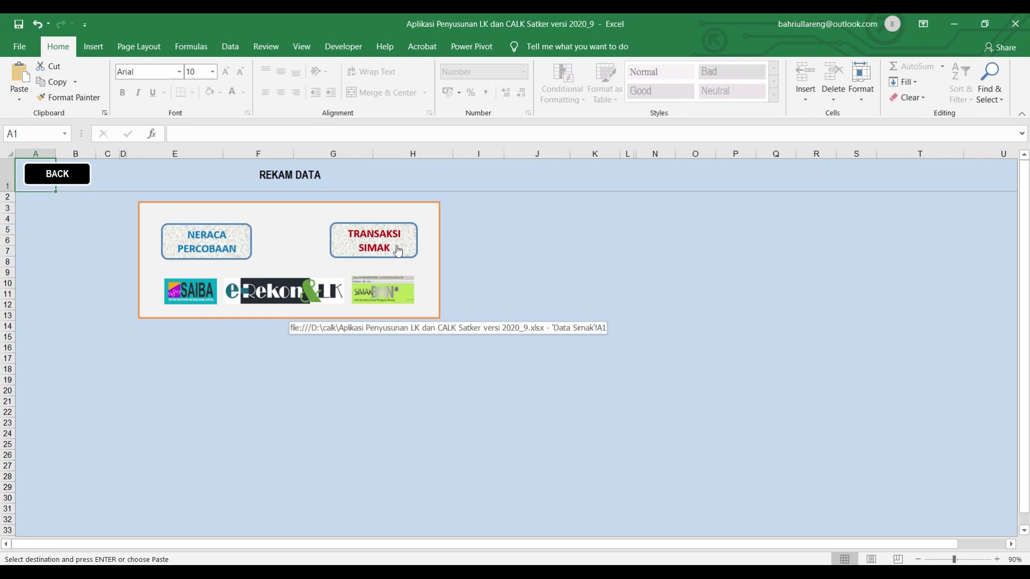
- Use the TRANSAKSI SIMAK button on REKAM DATA to show the empty TRANSAKSI SIMAK BMN sheet
{"action": "left_click", "coordinate": [398, 251]}
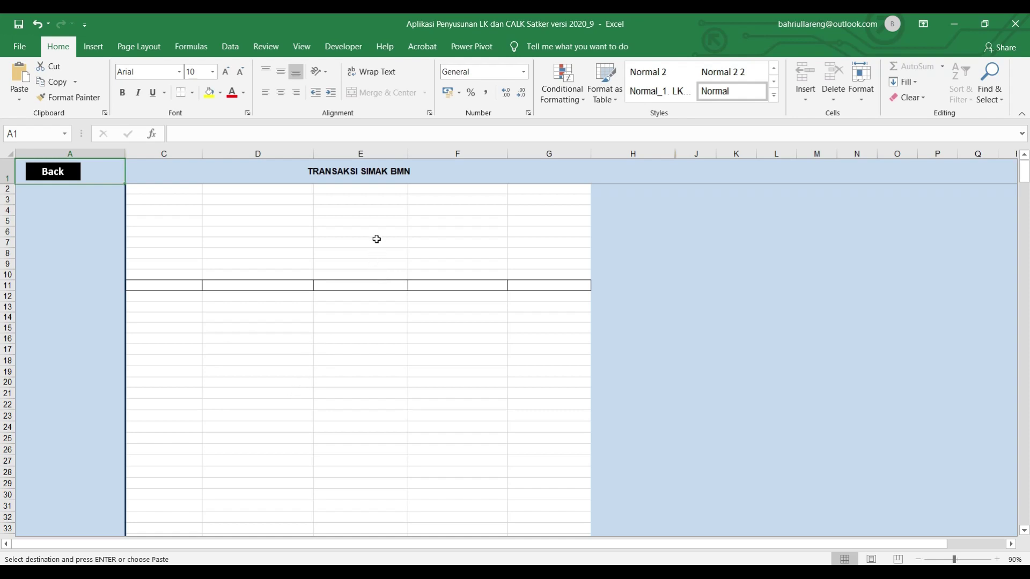
- Switch to Chrome and close the existing e-Rekon login tab
{"action": "left_click", "coordinate": [133, 551]}
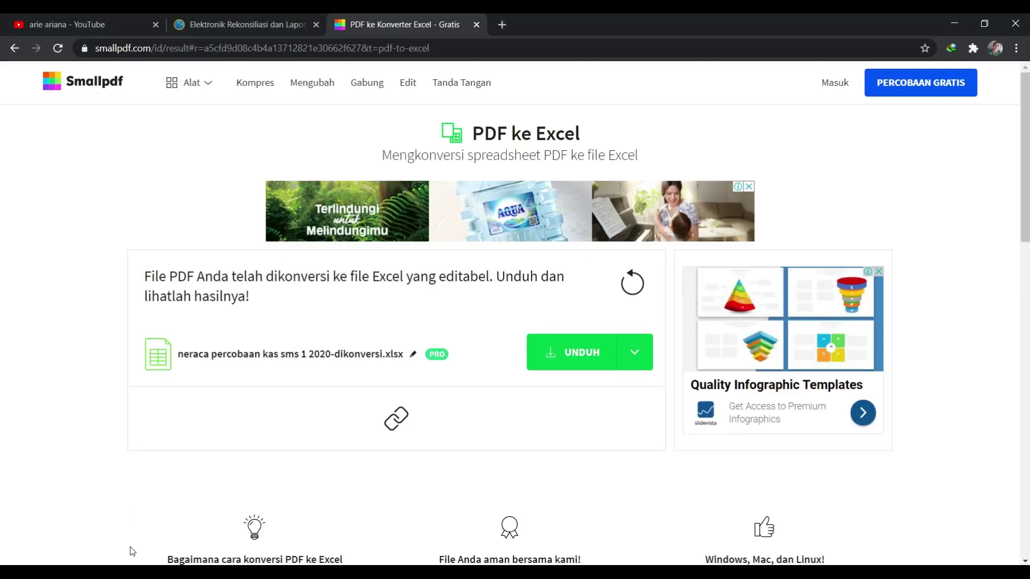
{"action": "left_click", "coordinate": [293, 22]}
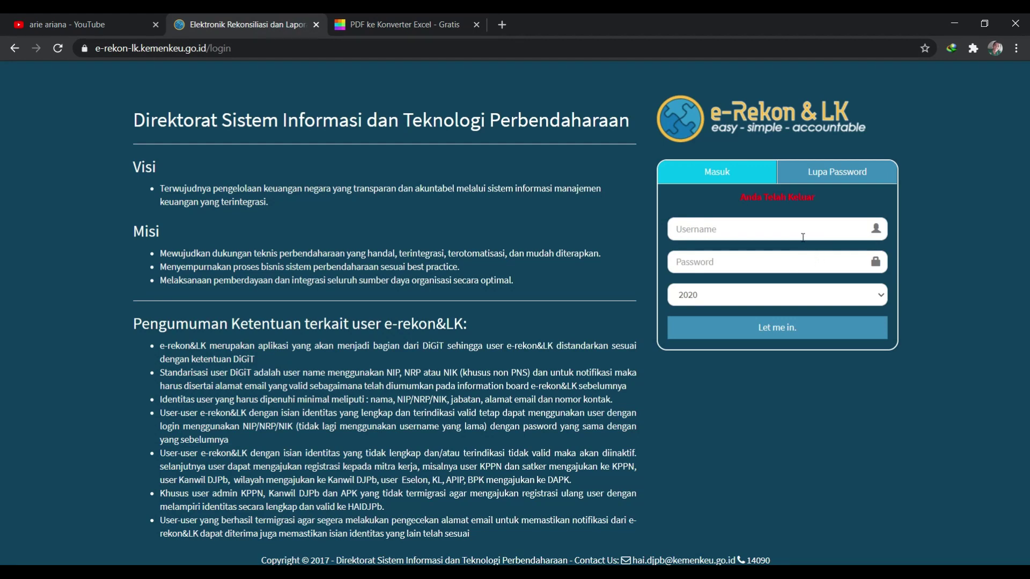
{"action": "left_click", "coordinate": [803, 237]}
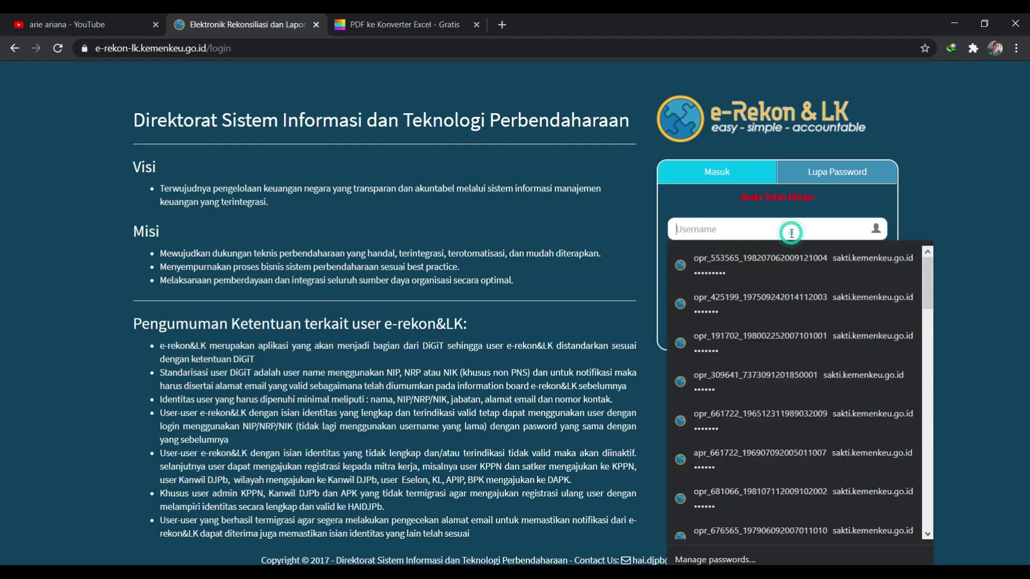
{"action": "left_click", "coordinate": [316, 24]}
- In a new tab, search Google for 'e rekon' and open the E-Rekon - Kemenkeu result
{"action": "left_click", "coordinate": [346, 30]}
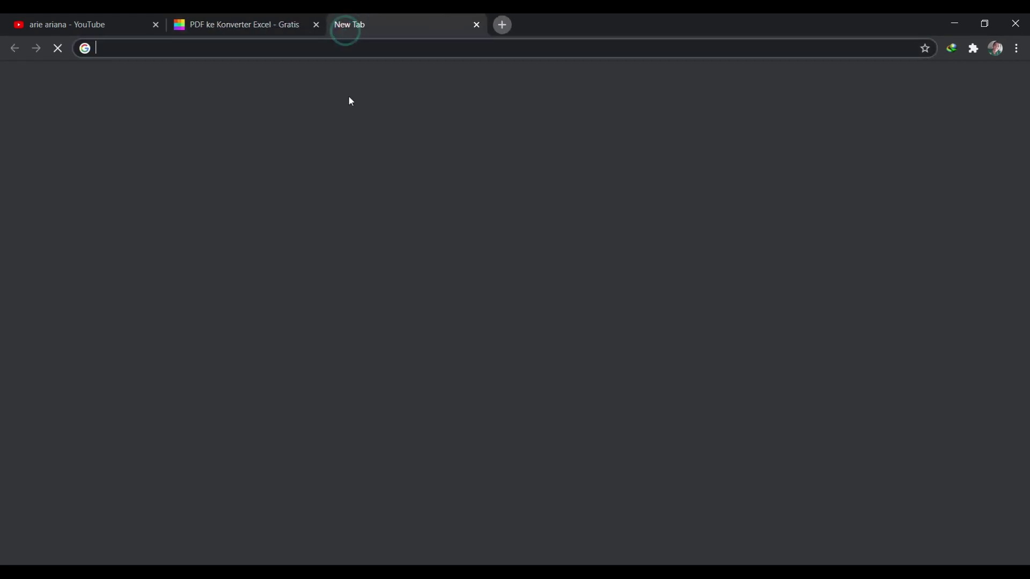
{"action": "left_click", "coordinate": [440, 347]}
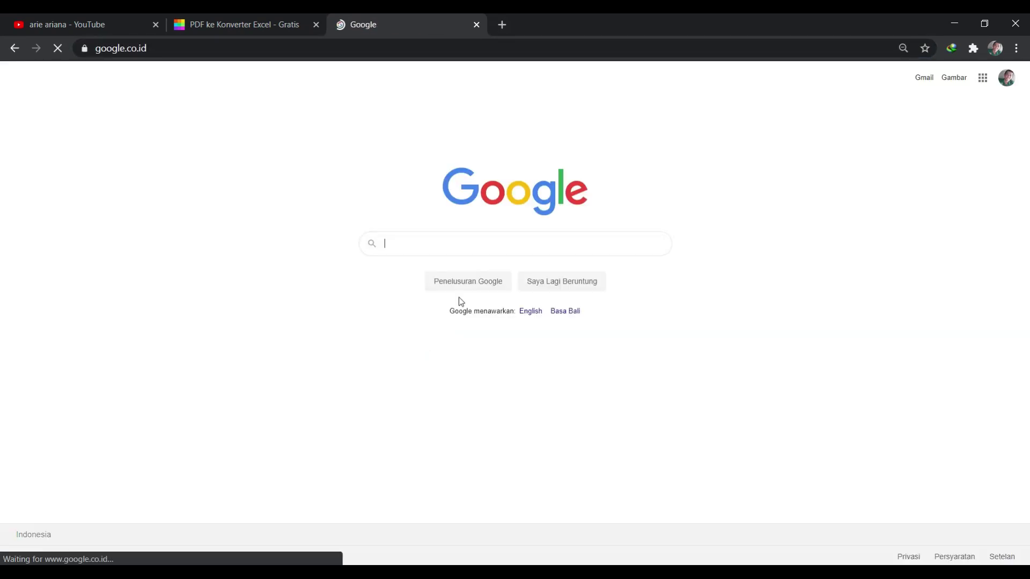
{"action": "type", "text": "e rekon"}
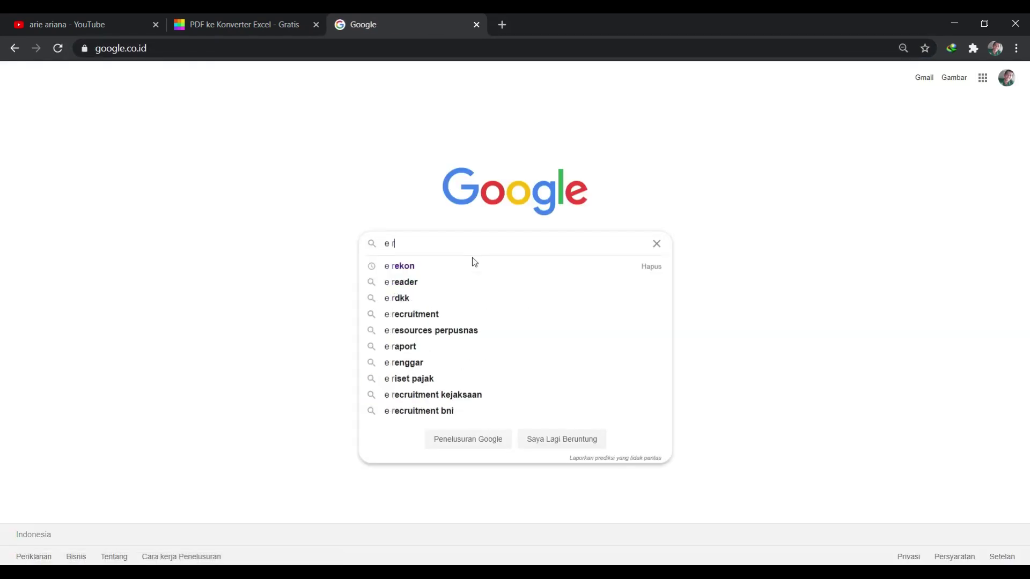
{"action": "left_click", "coordinate": [492, 266]}
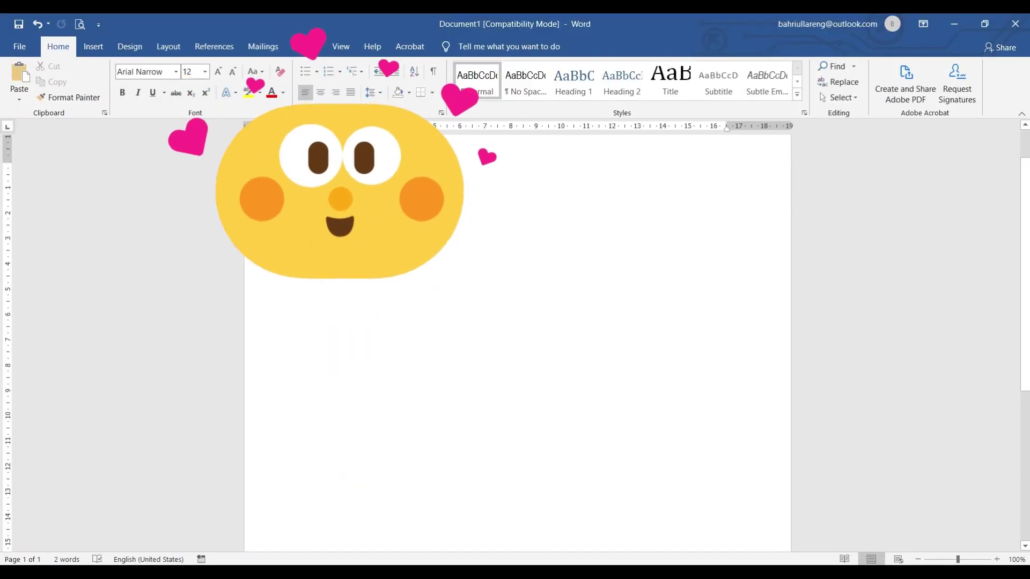
{"action": "double_click", "coordinate": [531, 263]}
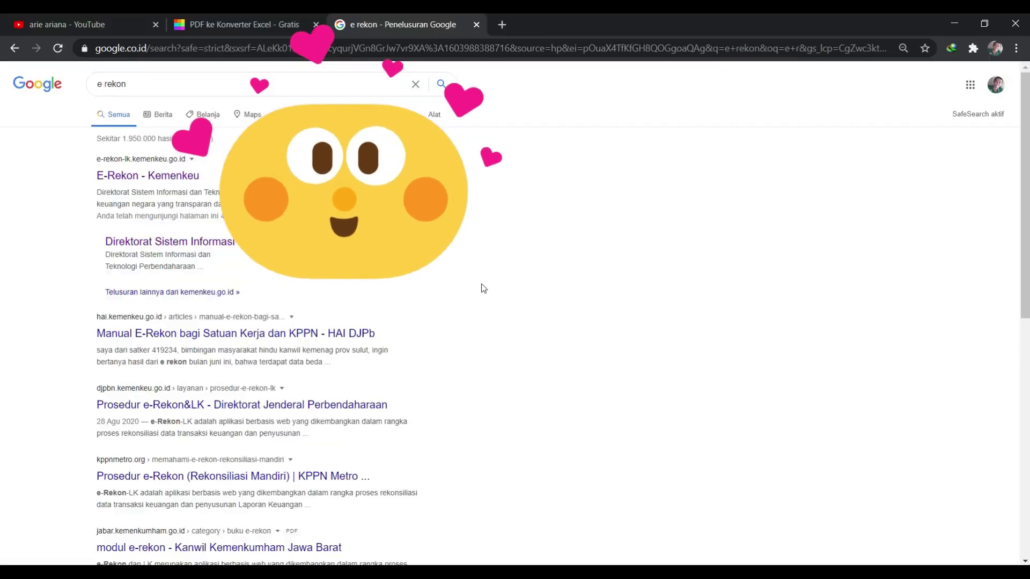
{"action": "left_click", "coordinate": [177, 177]}
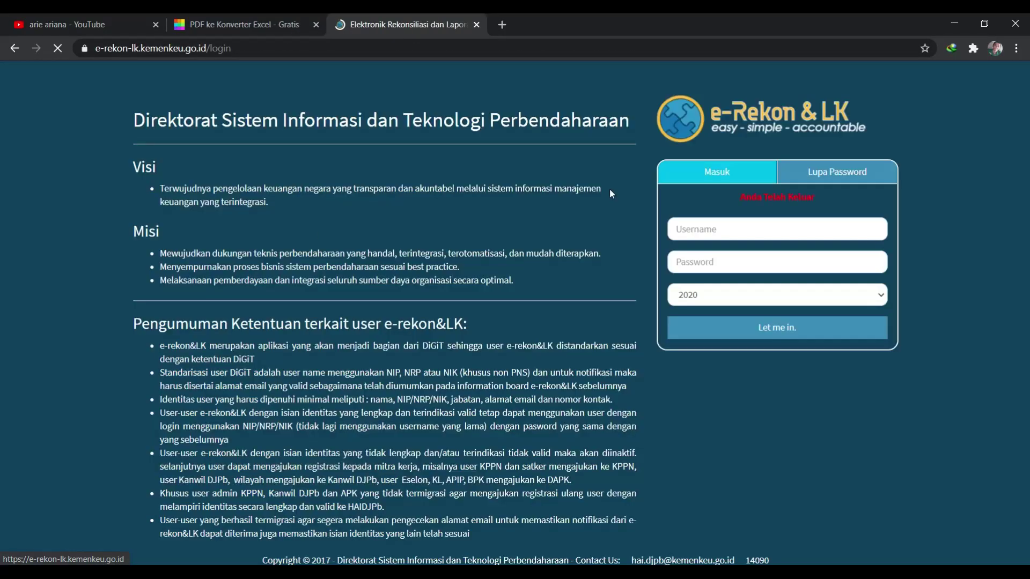
- Sign in to e-Rekon & LK using the saved account login
{"action": "left_click", "coordinate": [723, 234]}
{"action": "left_click", "coordinate": [804, 265]}
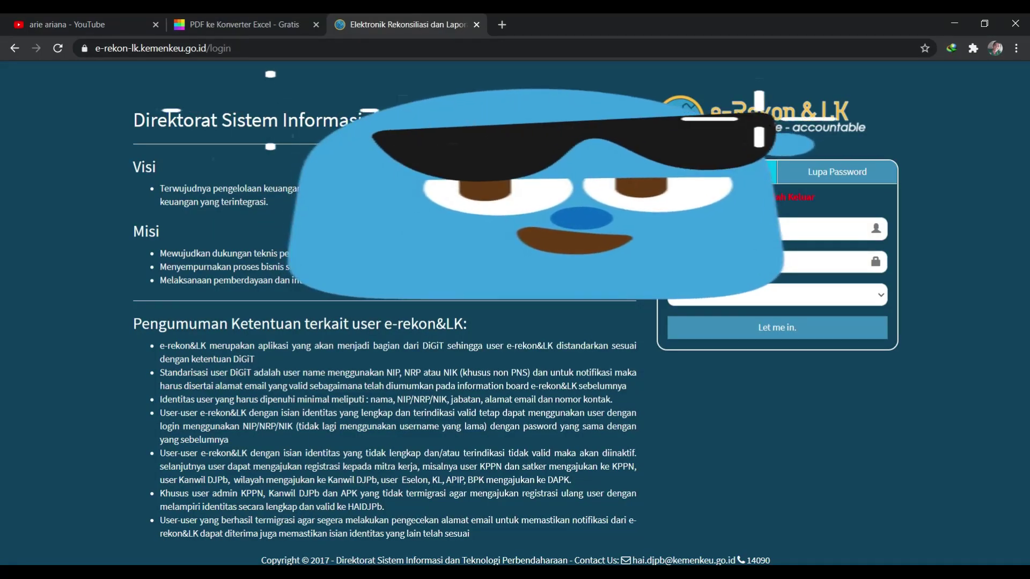
{"action": "left_click", "coordinate": [727, 330]}
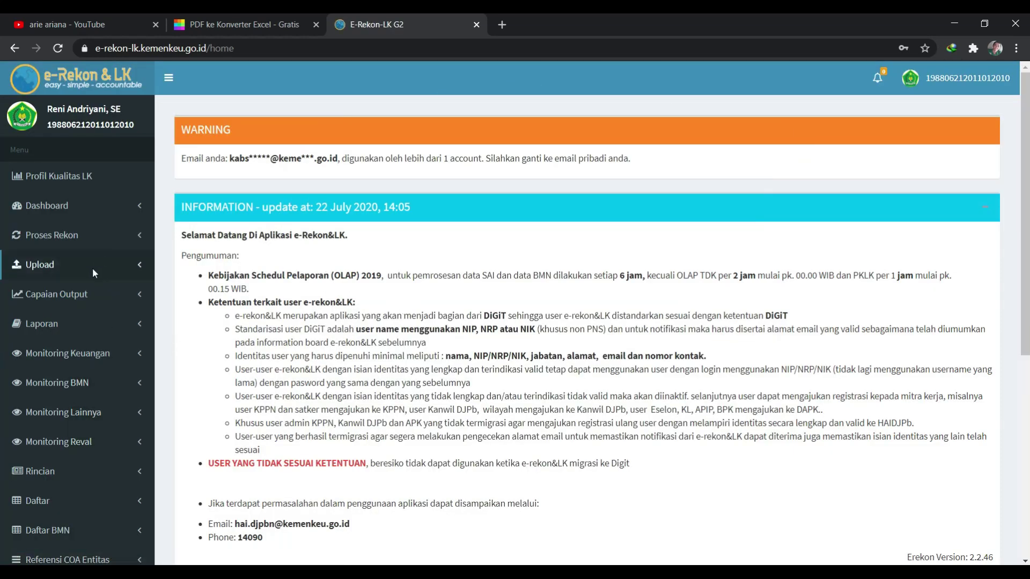
- Open the Daftar Transaksi BMN list from the Daftar BMN sidebar section
{"action": "scroll", "coordinate": [86, 295], "scroll_direction": "down", "scroll_amount": 2}
{"action": "left_click", "coordinate": [88, 402]}
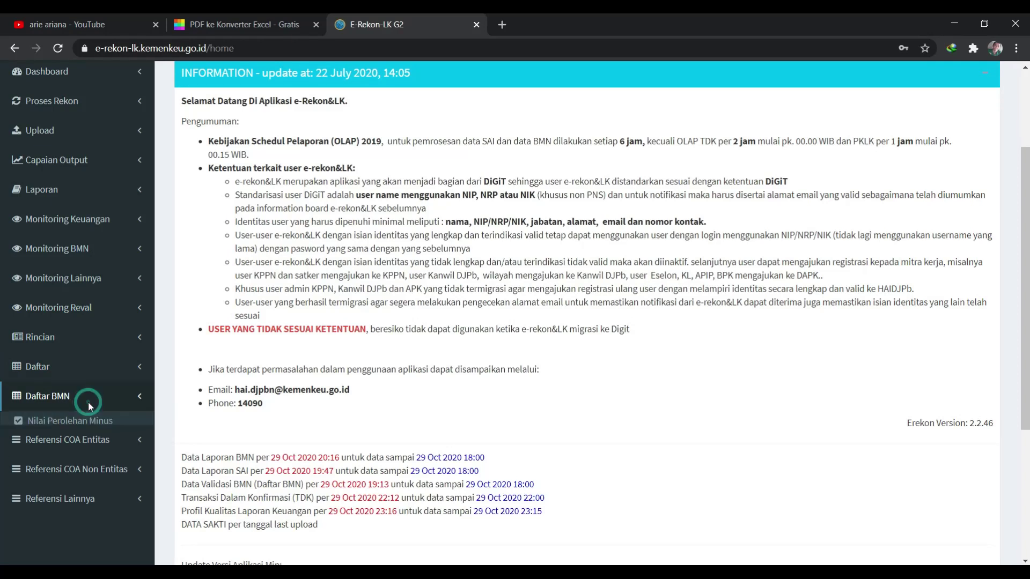
{"action": "scroll", "coordinate": [88, 401], "scroll_direction": "down", "scroll_amount": 2}
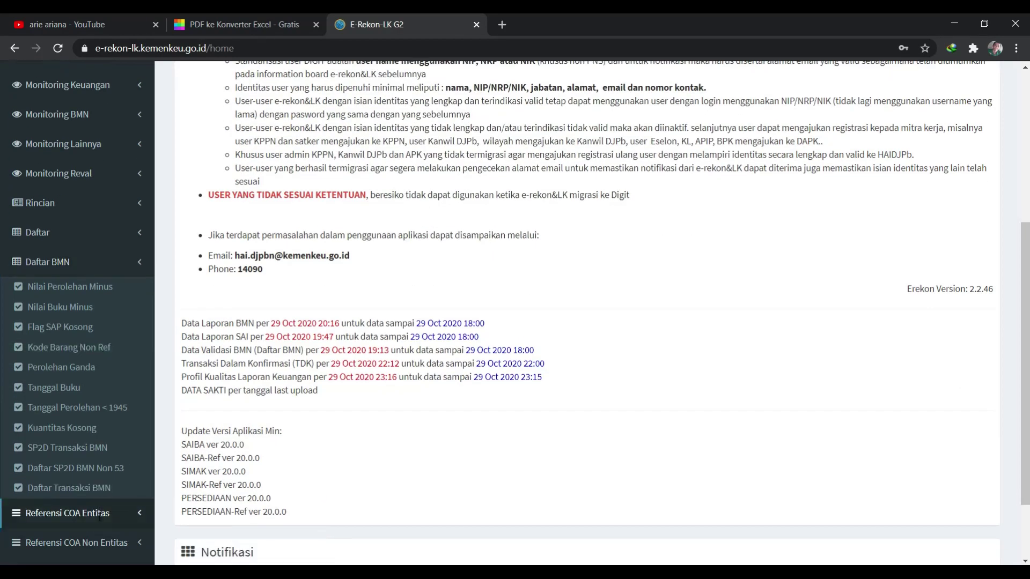
{"action": "left_click", "coordinate": [92, 489]}
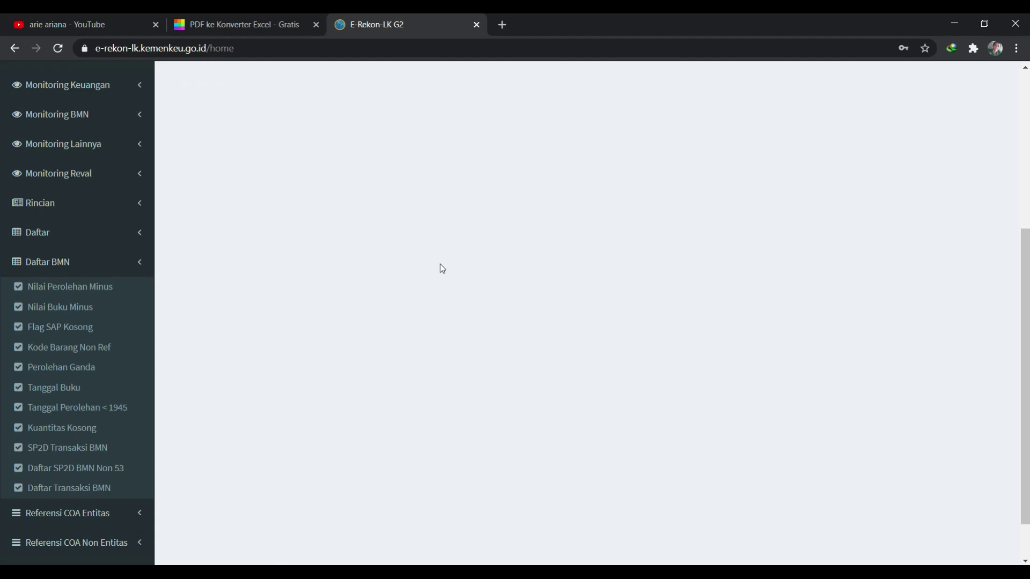
- Search the BMN transaction list for Kode Satker 419614
{"action": "scroll", "coordinate": [535, 283], "scroll_direction": "up", "scroll_amount": 4}
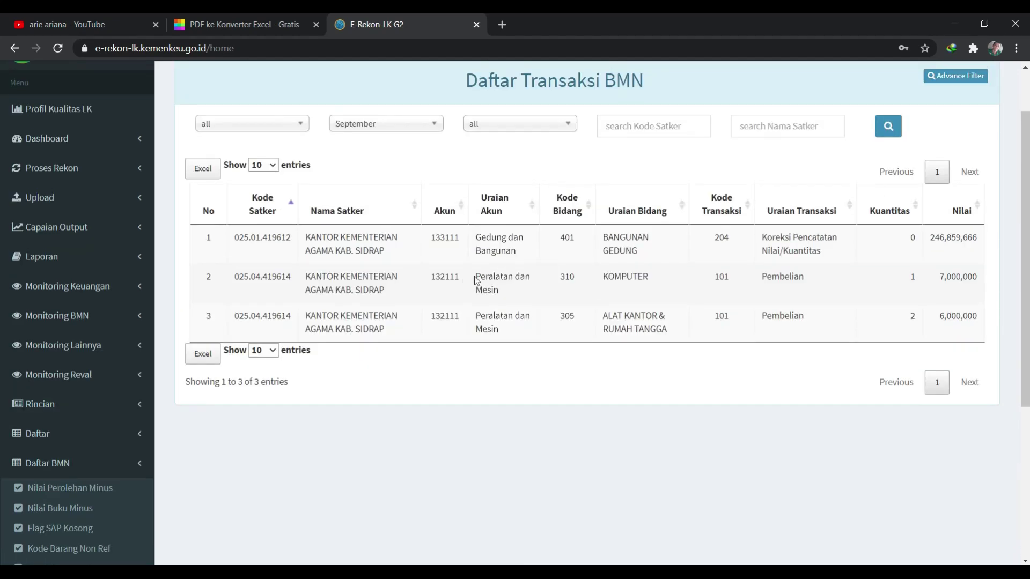
{"action": "left_click", "coordinate": [567, 127]}
{"action": "left_click", "coordinate": [669, 130]}
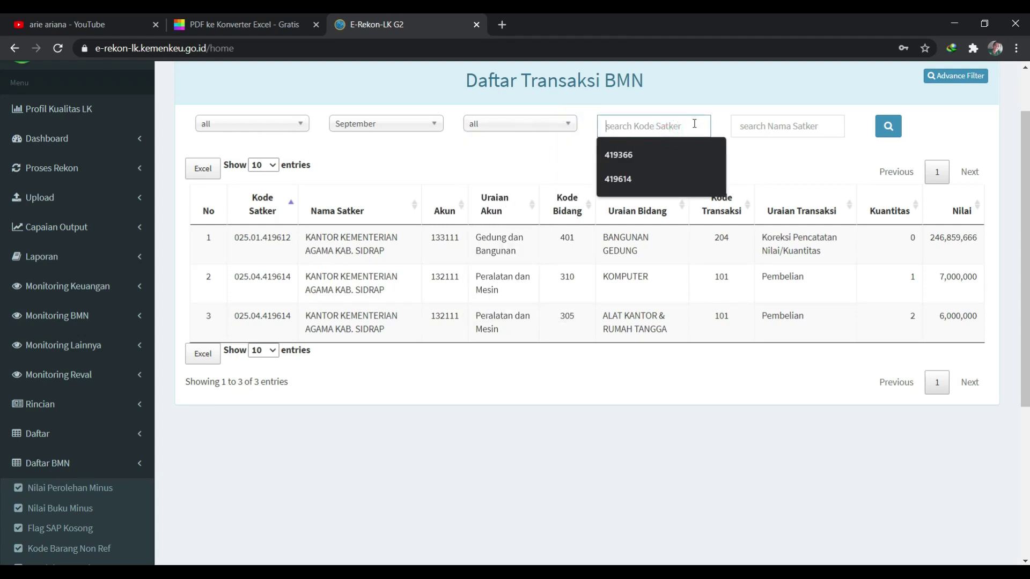
{"action": "left_click", "coordinate": [652, 176]}
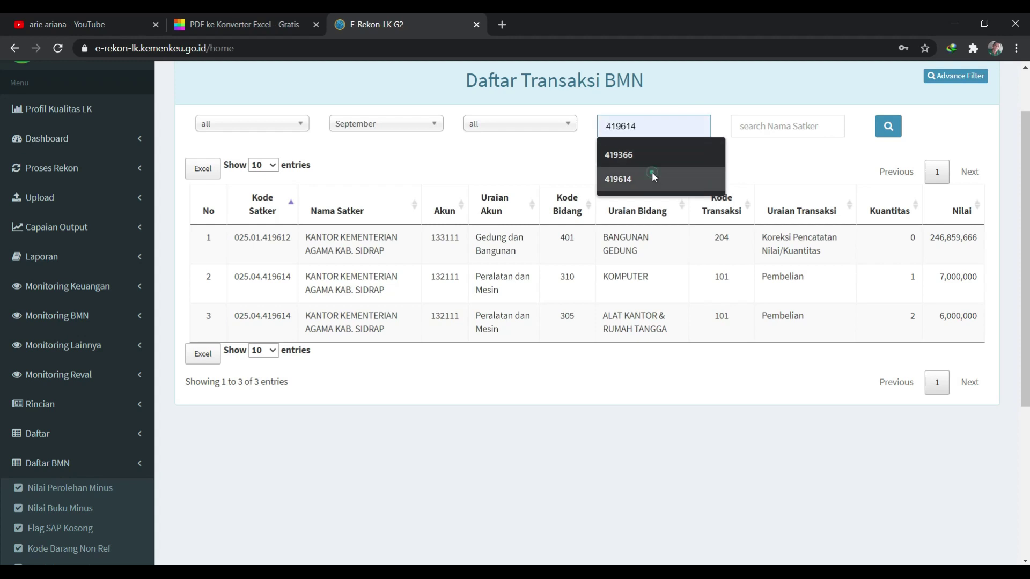
{"action": "left_click", "coordinate": [888, 132]}
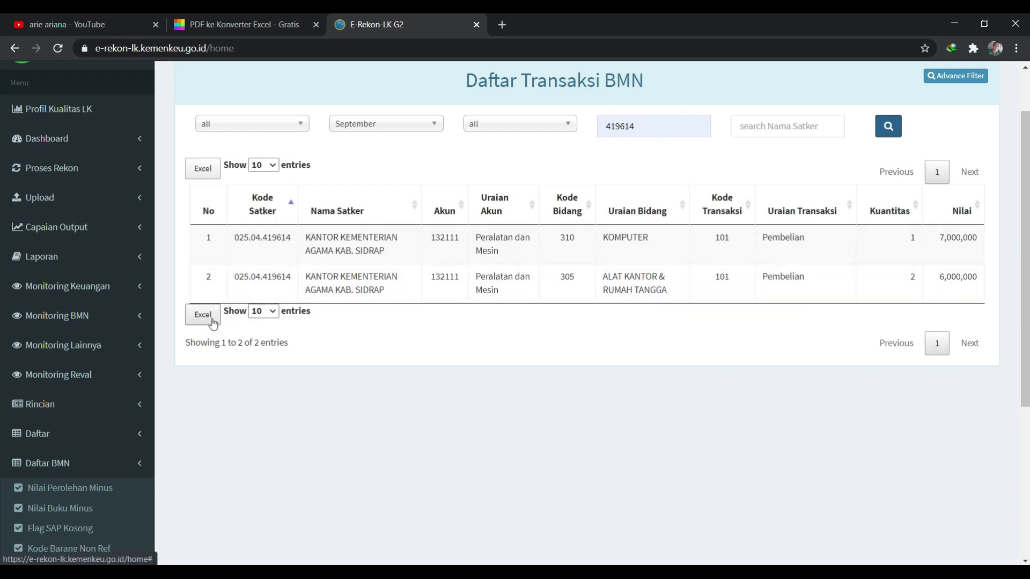
- Show all entries, export them to Excel and open the downloaded workbook
{"action": "left_click", "coordinate": [273, 317]}
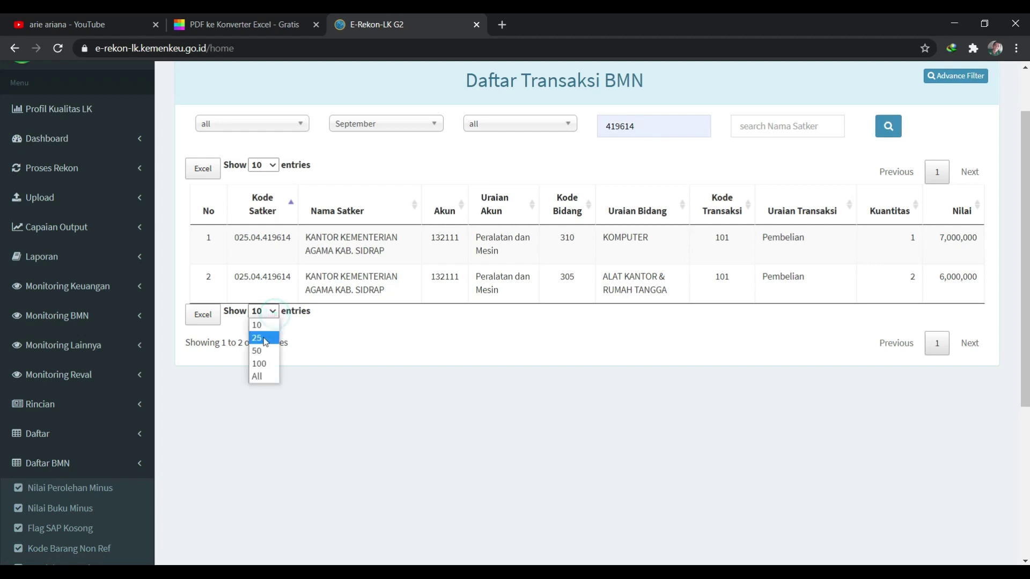
{"action": "left_click", "coordinate": [257, 376]}
{"action": "left_click", "coordinate": [210, 320]}
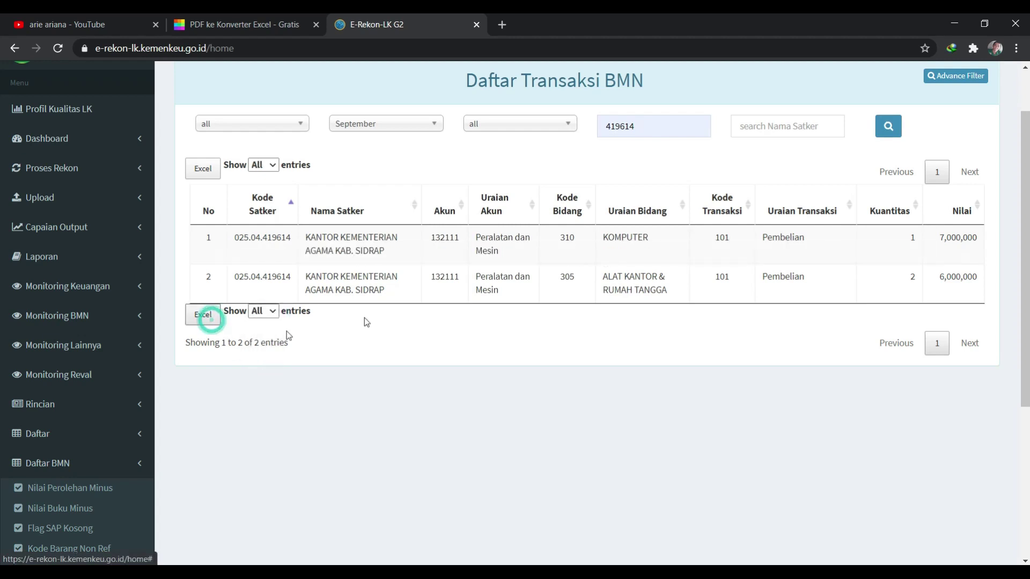
{"action": "left_click", "coordinate": [52, 556]}
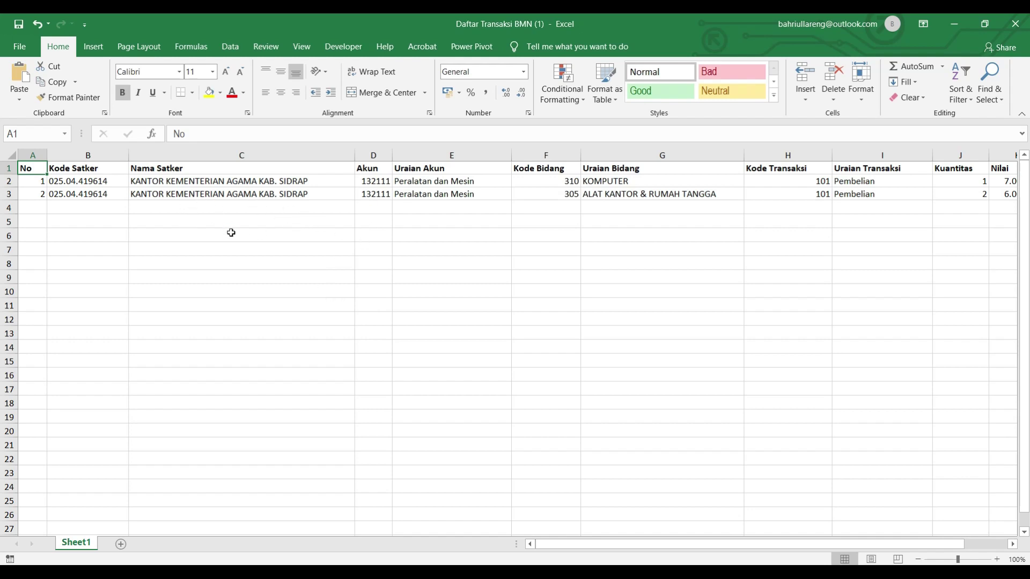
- Delete the No, Kode Satker, Nama Satker, Kode Bidang, Uraian Bidang and Uraian Transaksi columns
{"action": "scroll", "coordinate": [231, 233], "scroll_direction": "down", "scroll_amount": 2}
{"action": "scroll", "coordinate": [302, 244], "scroll_direction": "up", "scroll_amount": 1}
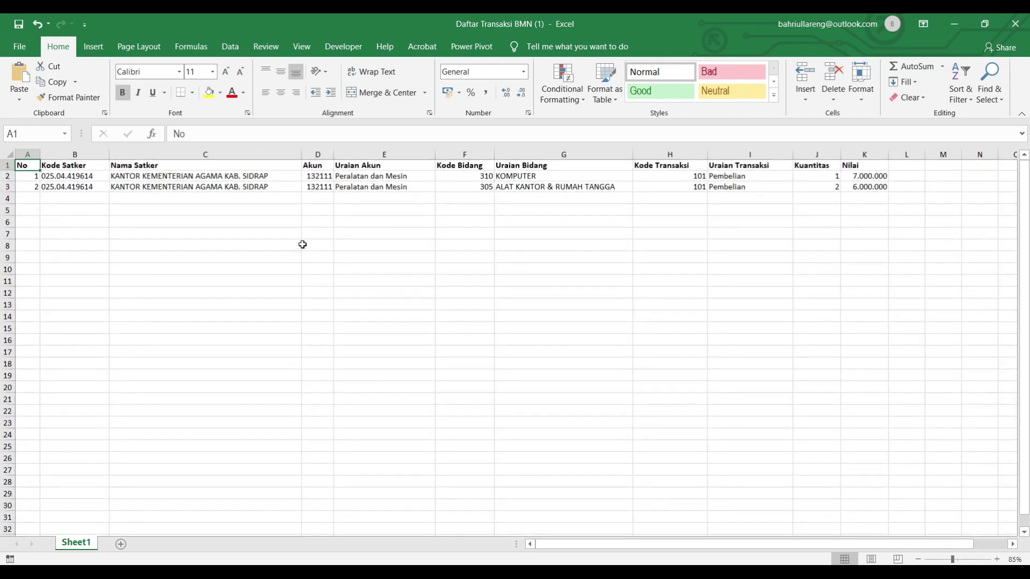
{"action": "left_click", "coordinate": [204, 202]}
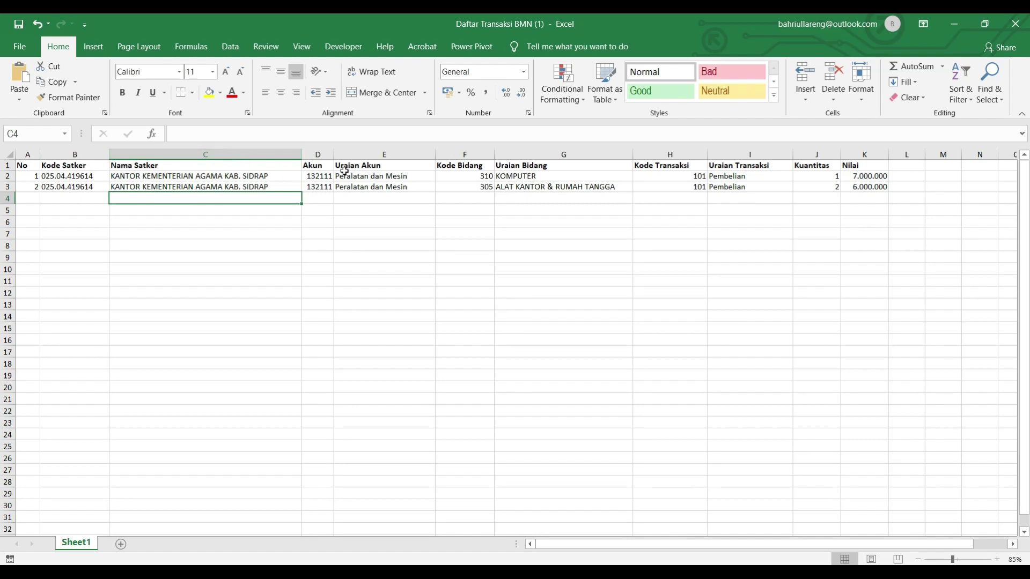
{"action": "left_click", "coordinate": [318, 154]}
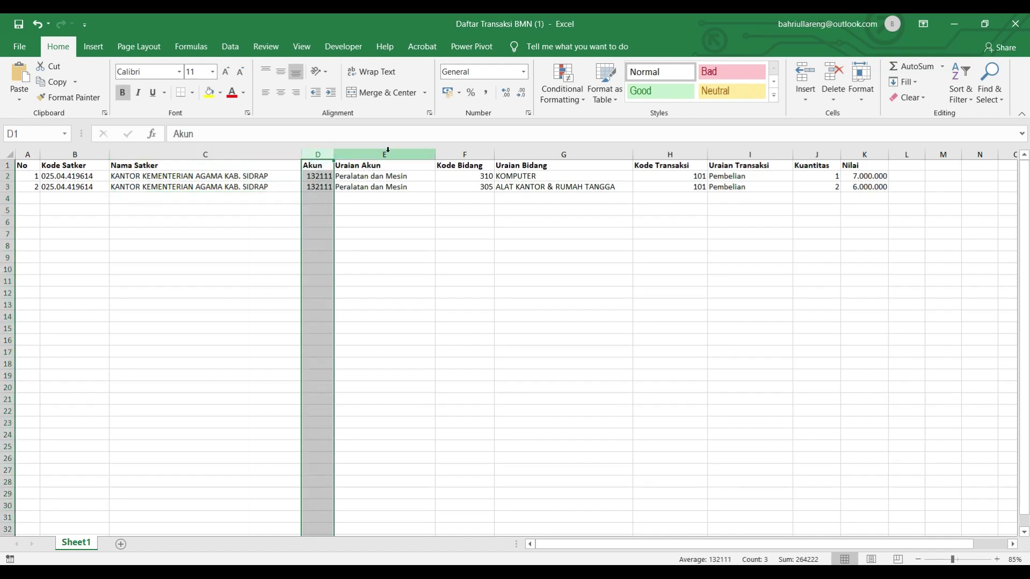
{"action": "left_click", "coordinate": [386, 154]}
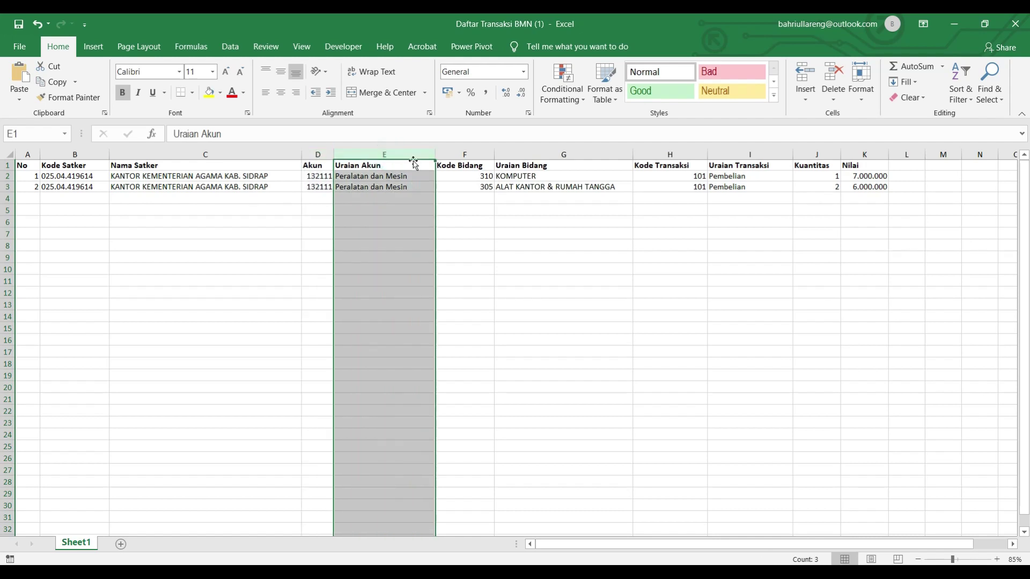
{"action": "left_click", "coordinate": [660, 154]}
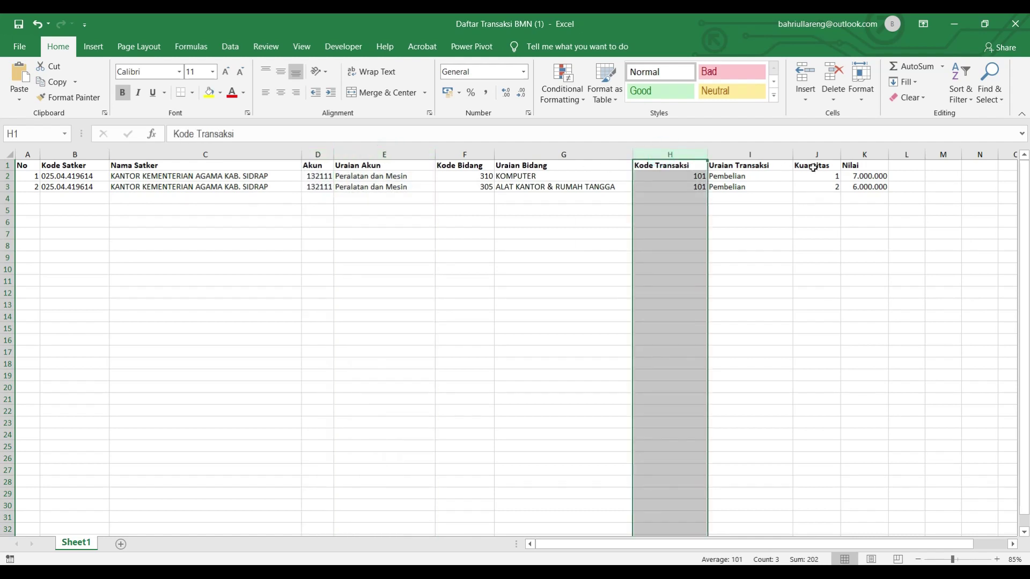
{"action": "left_click", "coordinate": [816, 154]}
{"action": "left_click", "coordinate": [866, 155]}
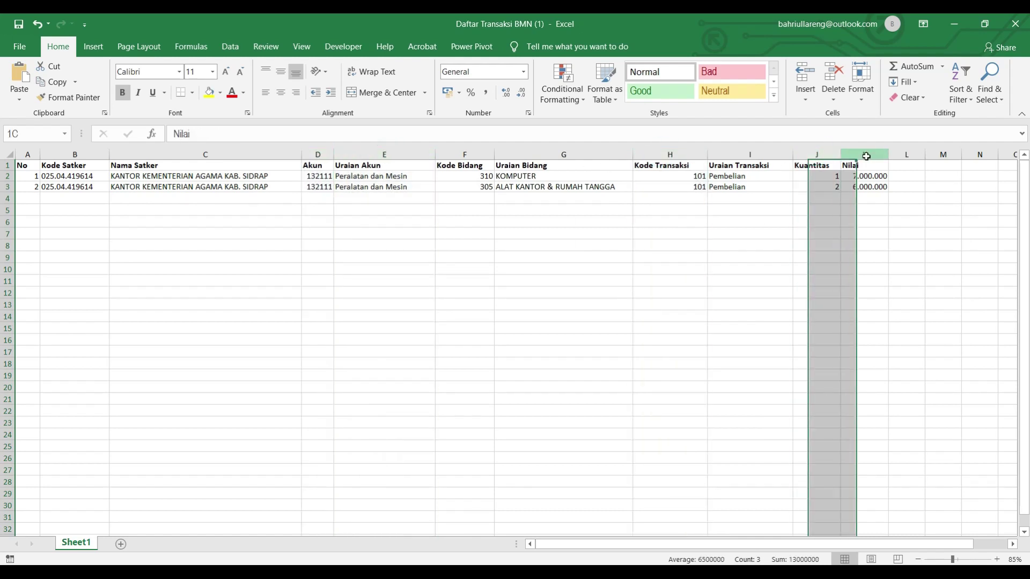
{"action": "left_click", "coordinate": [28, 155]}
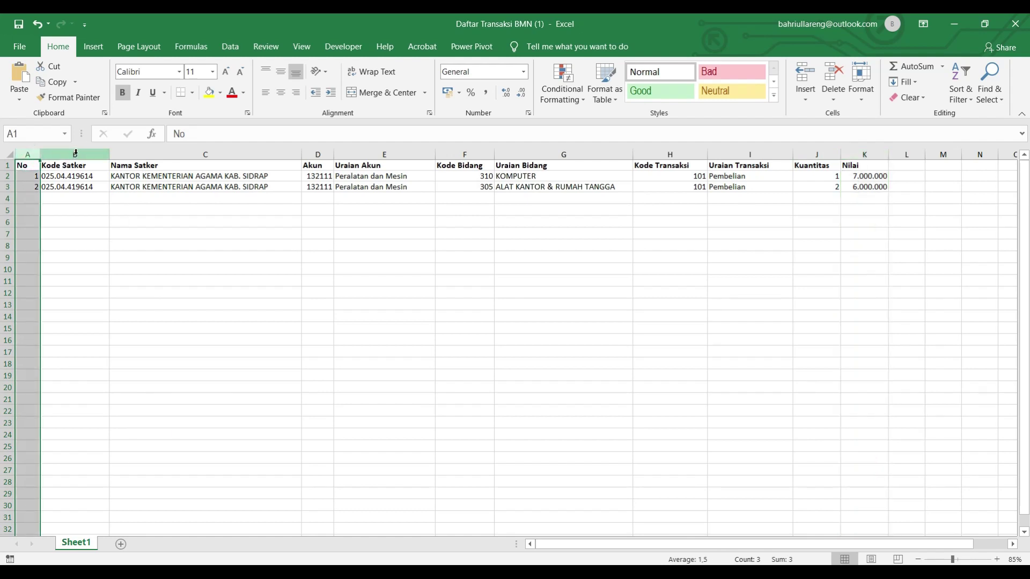
{"action": "left_click", "coordinate": [76, 154], "text": "ctrl"}
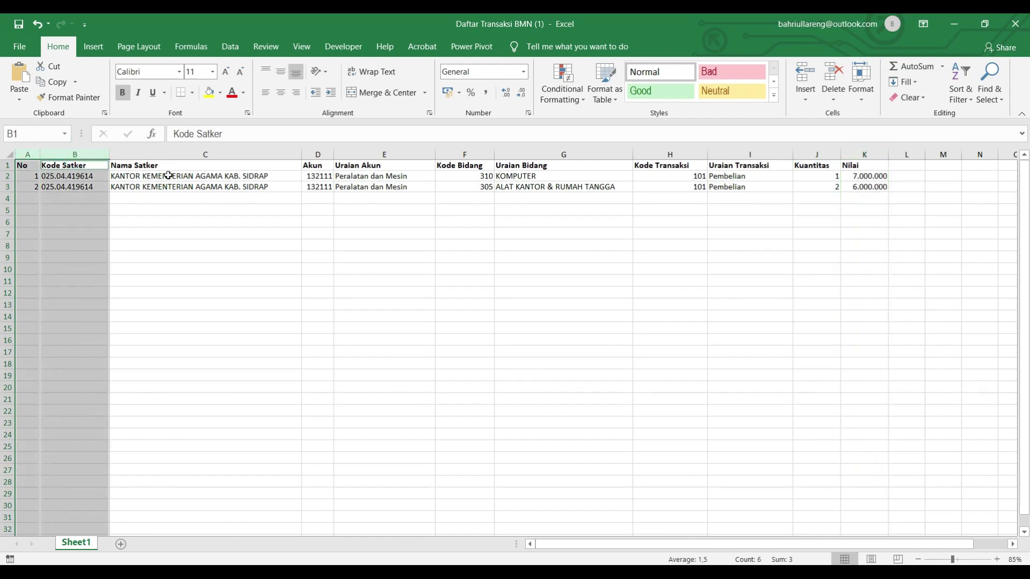
{"action": "left_click", "coordinate": [201, 154], "text": "ctrl"}
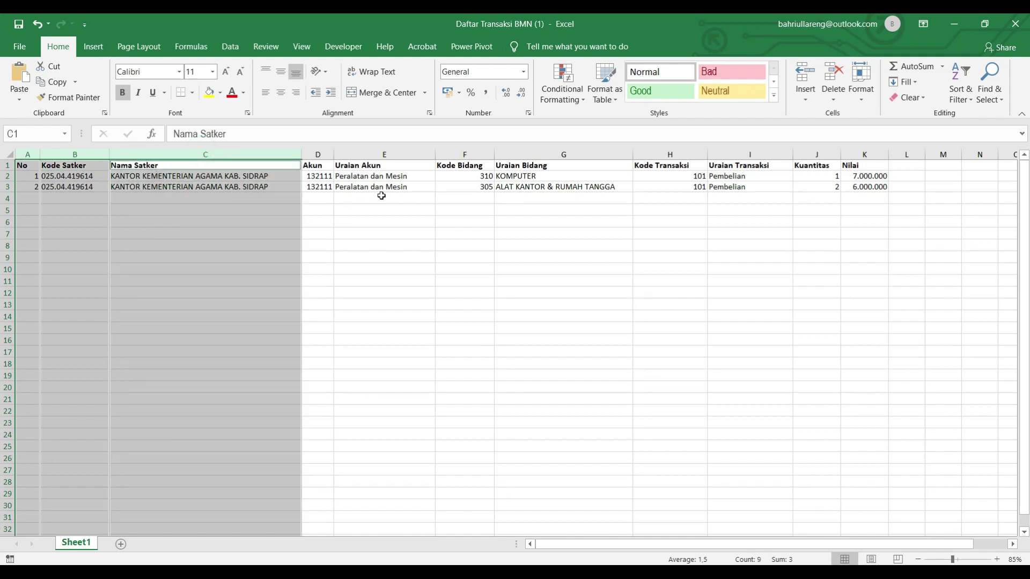
{"action": "left_click", "coordinate": [465, 154], "text": "ctrl"}
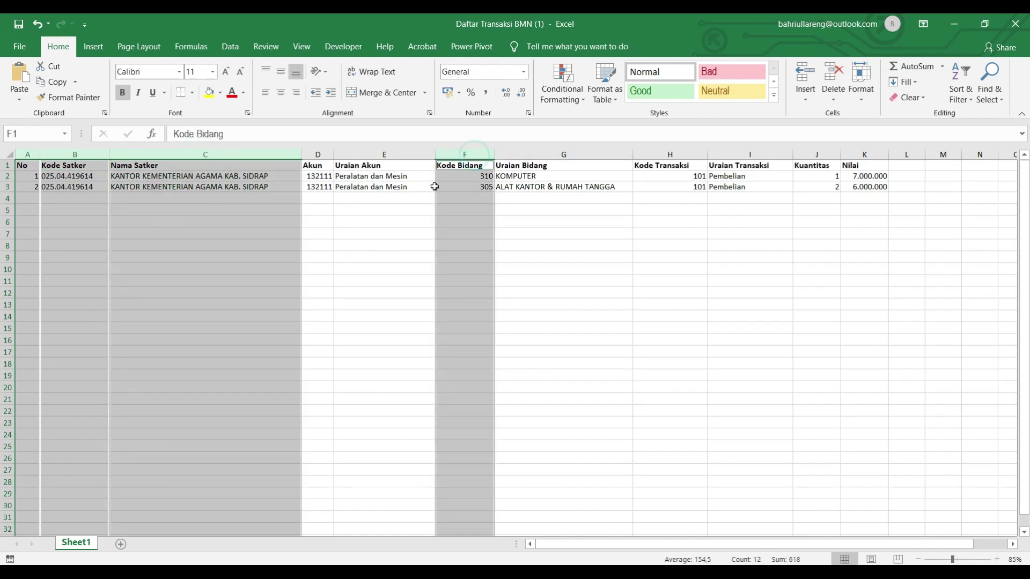
{"action": "left_click", "coordinate": [572, 154], "text": "ctrl"}
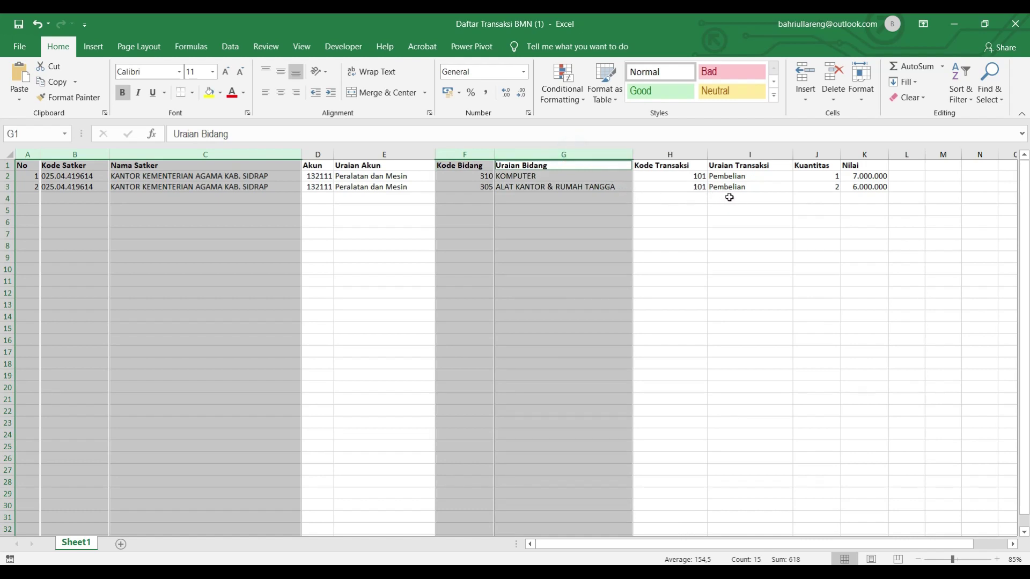
{"action": "left_click", "coordinate": [757, 156], "text": "ctrl"}
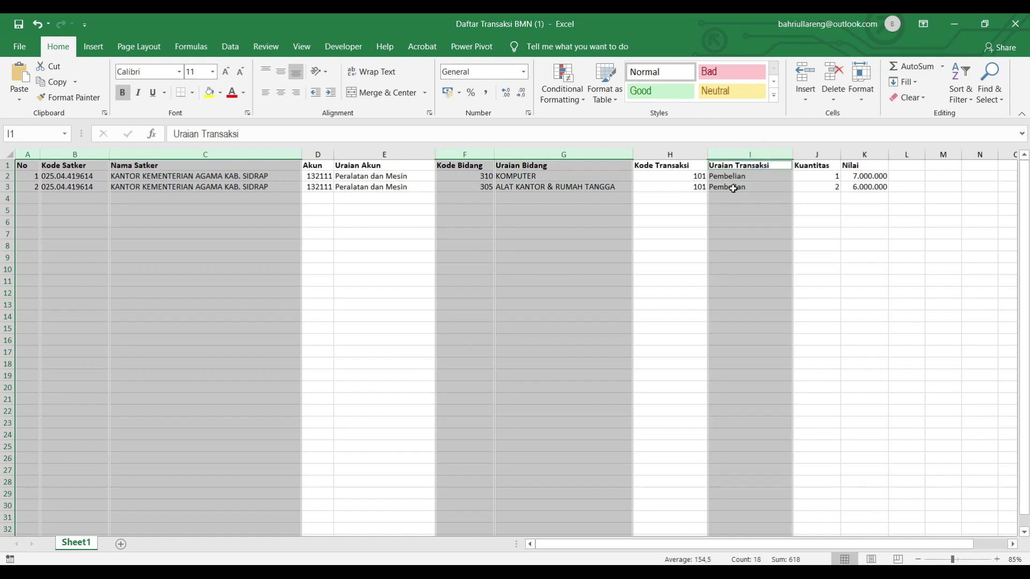
{"action": "right_click", "coordinate": [744, 160]}
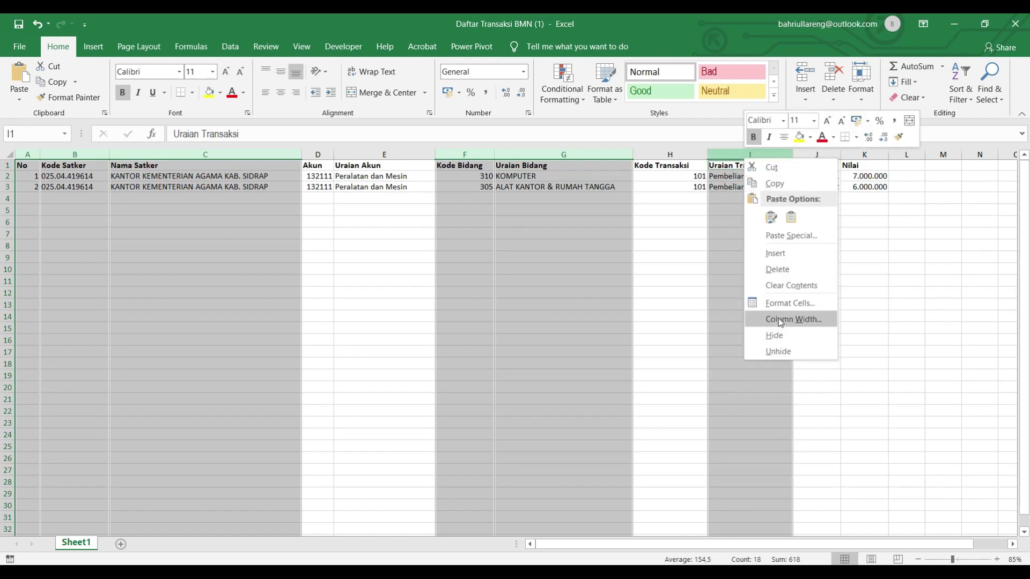
{"action": "left_click", "coordinate": [790, 270]}
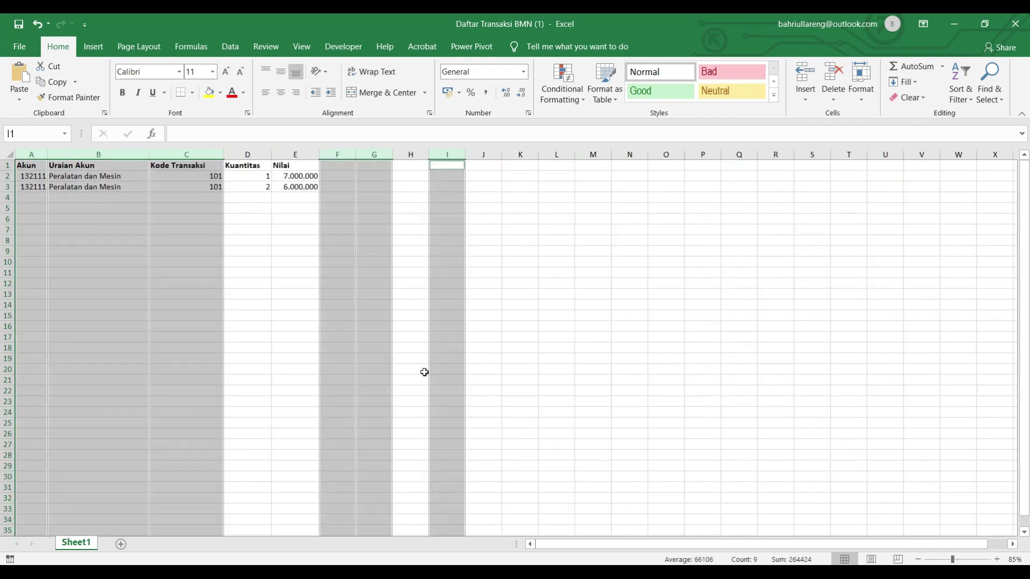
{"action": "left_click", "coordinate": [280, 317]}
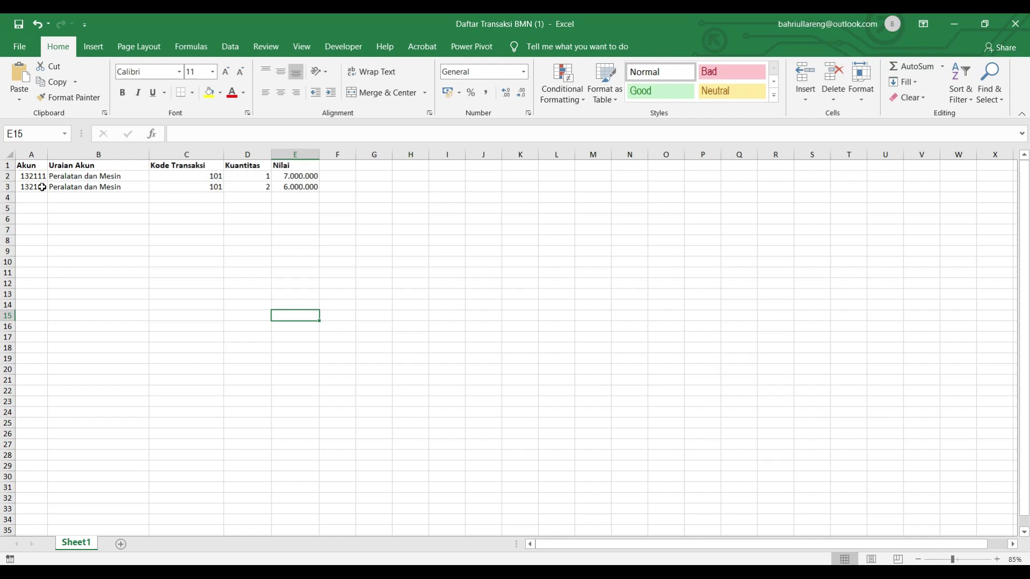
- Copy the trimmed two-row table from Akun through Nilai, headers included
{"action": "scroll", "coordinate": [36, 184], "scroll_direction": "up", "scroll_amount": 3}
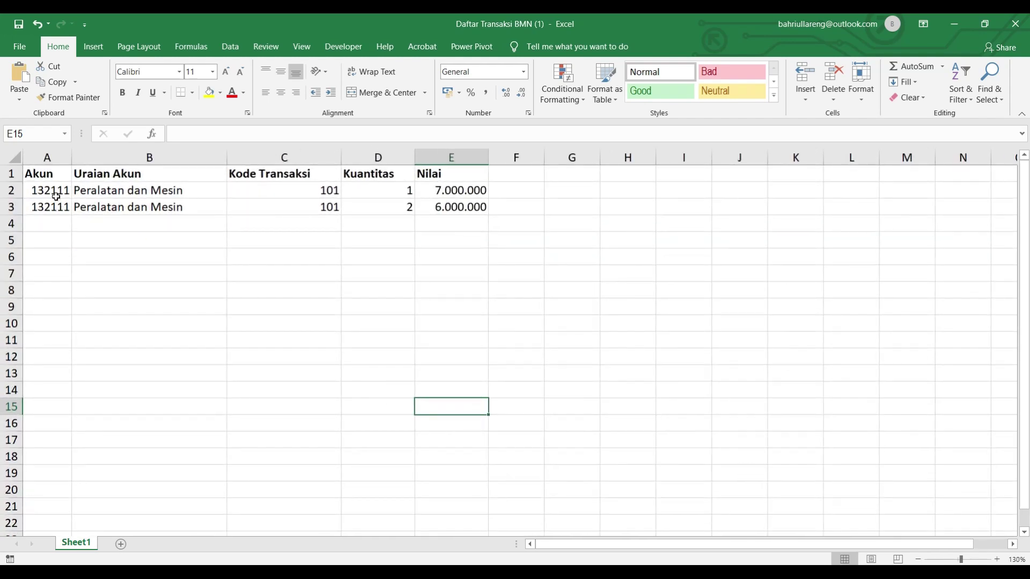
{"action": "left_click", "coordinate": [130, 211]}
{"action": "left_click", "coordinate": [311, 173]}
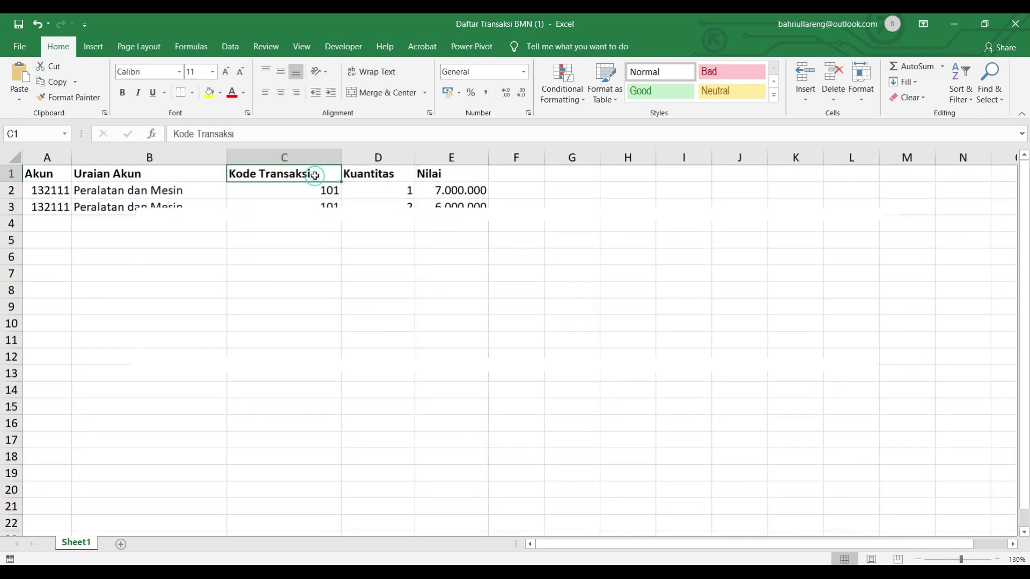
{"action": "left_click", "coordinate": [440, 193]}
{"action": "left_click_drag", "start_coordinate": [43, 176], "coordinate": [456, 204]}
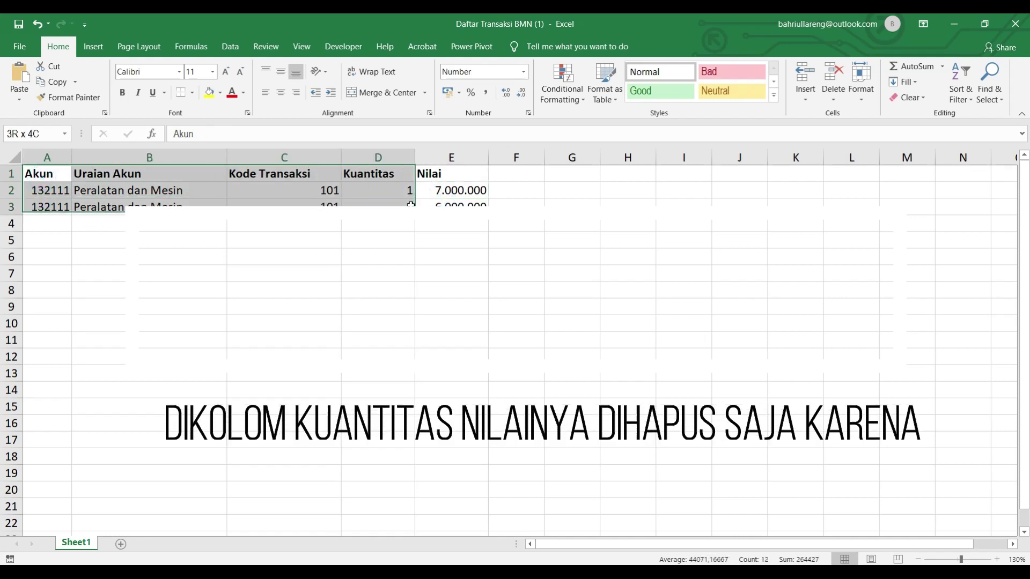
{"action": "key", "text": "ctrl+c"}
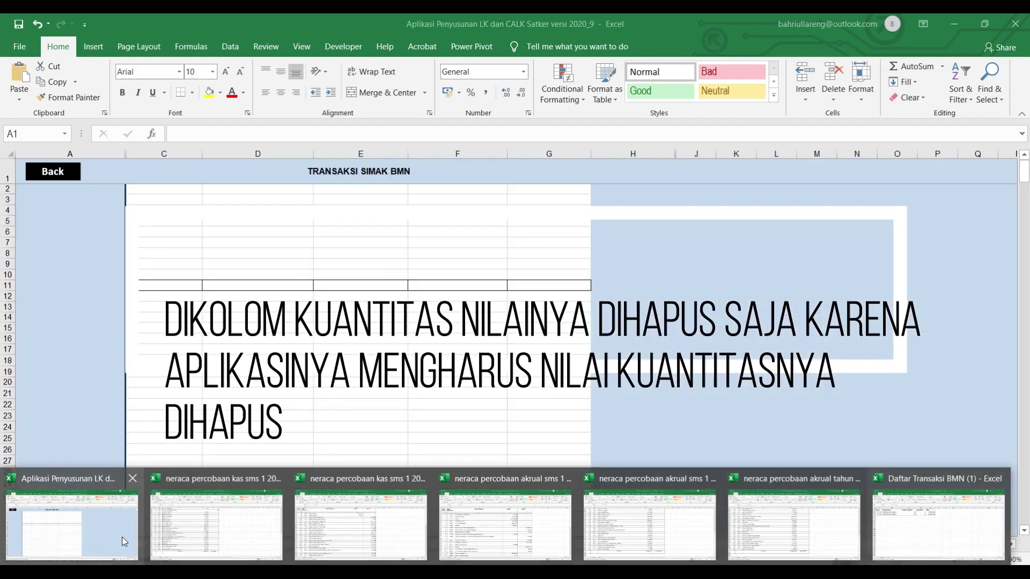
- Paste the two transactions at C2 of TRANSAKSI SIMAK BMN, then return to REKAM DATA
{"action": "left_click", "coordinate": [124, 542]}
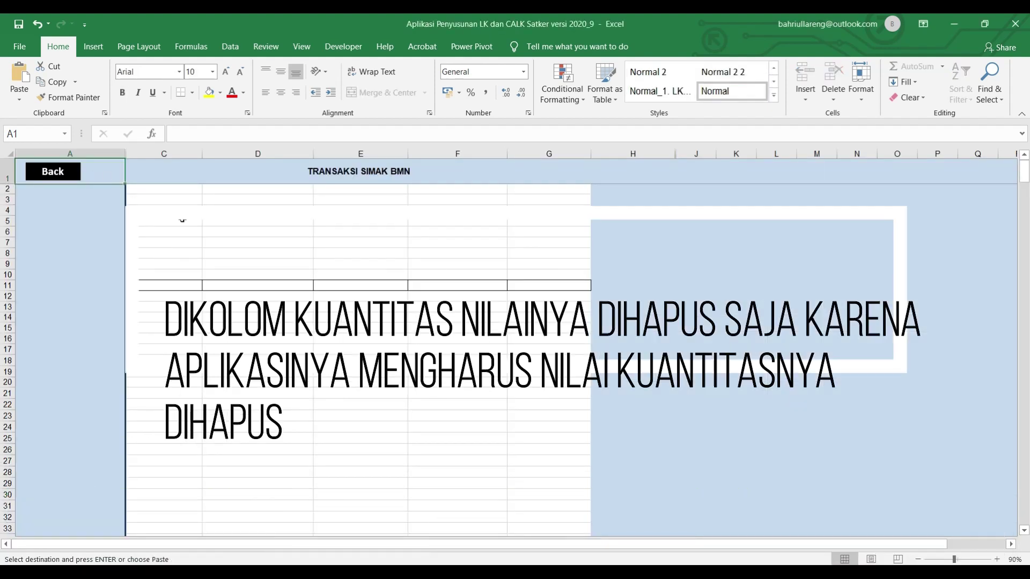
{"action": "right_click", "coordinate": [178, 188]}
{"action": "left_click", "coordinate": [206, 247]}
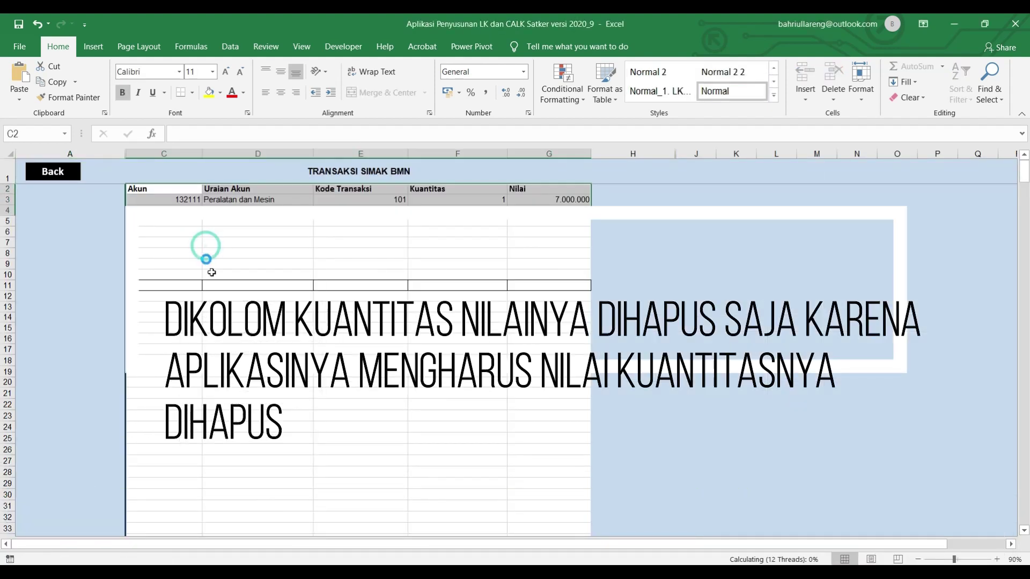
{"action": "left_click", "coordinate": [389, 255]}
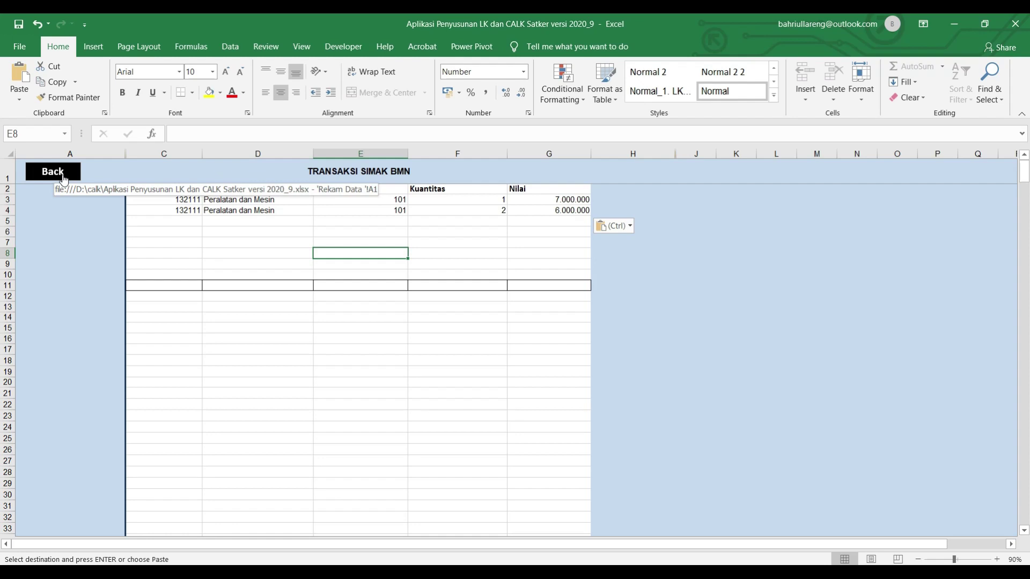
{"action": "left_click", "coordinate": [63, 178]}
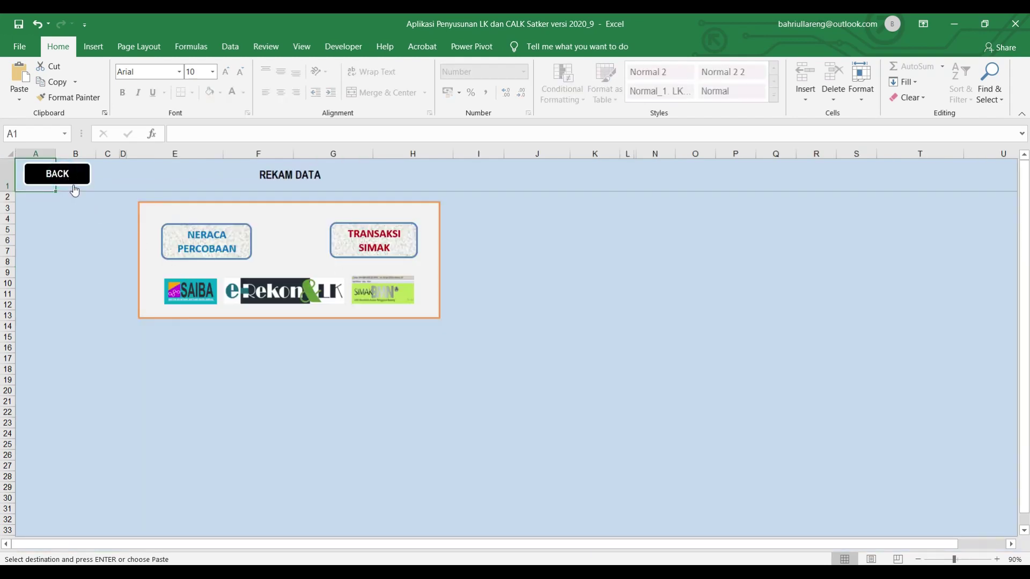
- Go from MENU UTAMA through Analisis LK to the LRA analysis table
{"action": "left_click", "coordinate": [75, 175]}
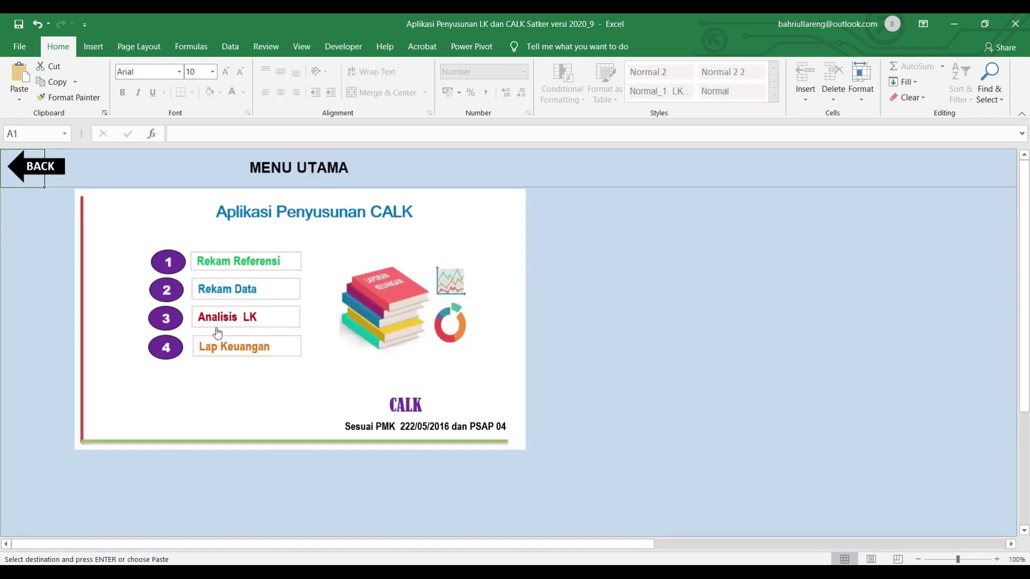
{"action": "left_click", "coordinate": [221, 319]}
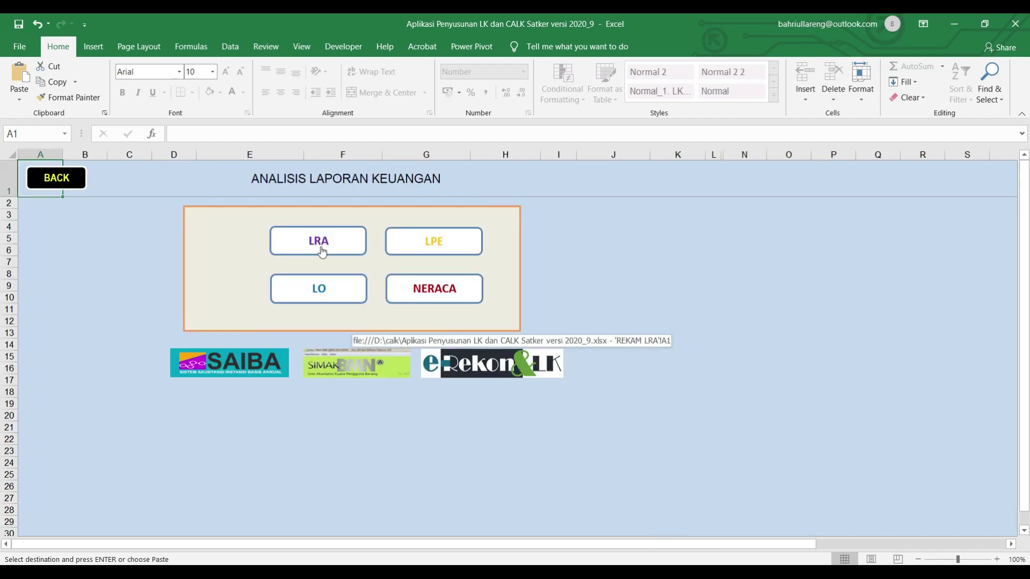
{"action": "left_click", "coordinate": [322, 251]}
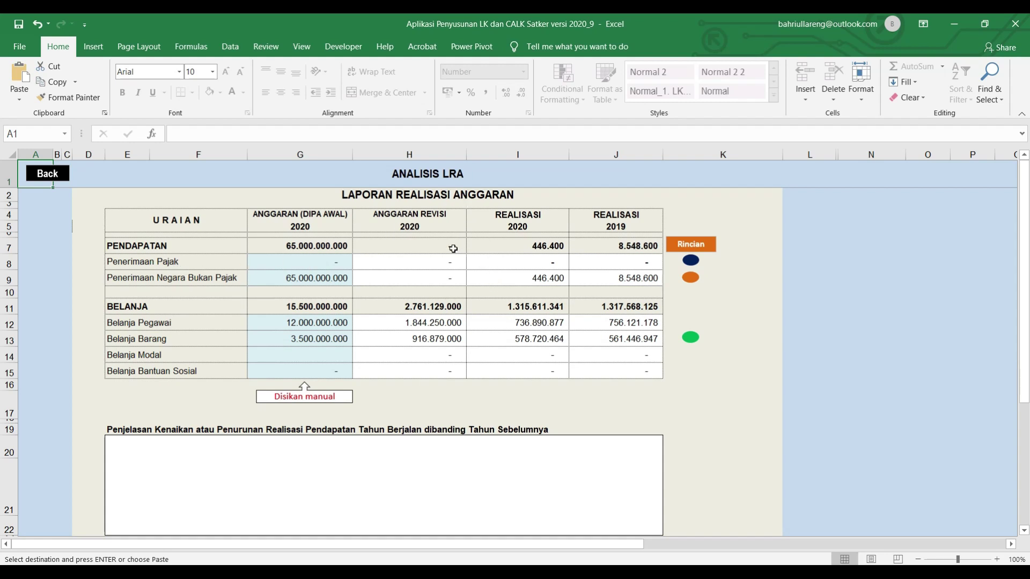
- Clear the Penerimaan Negara Bukan Pajak budget in G9 and set Belanja Pegawai to 2.000.000.000
{"action": "scroll", "coordinate": [431, 308], "scroll_direction": "down", "scroll_amount": 1}
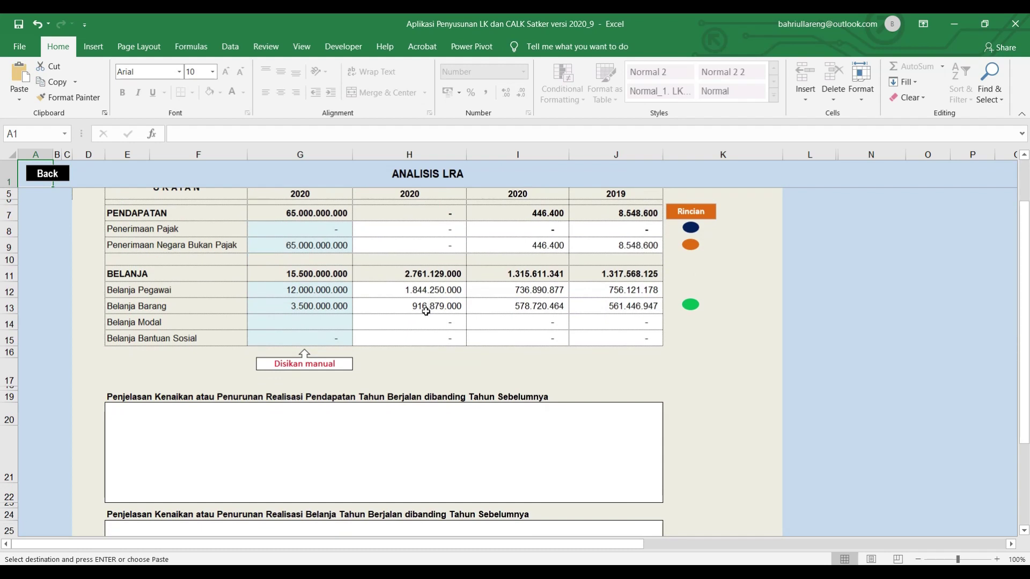
{"action": "scroll", "coordinate": [316, 330], "scroll_direction": "up", "scroll_amount": 1}
{"action": "left_click", "coordinate": [318, 280]}
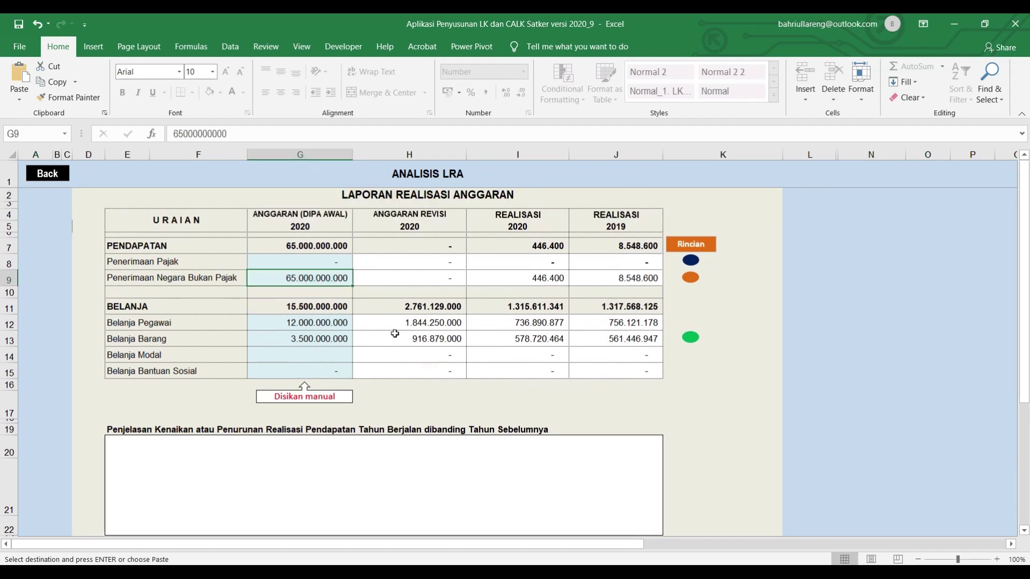
{"action": "key", "text": "Delete"}
{"action": "key", "text": "Down"}
{"action": "key", "text": "Down"}
{"action": "key", "text": "Down"}
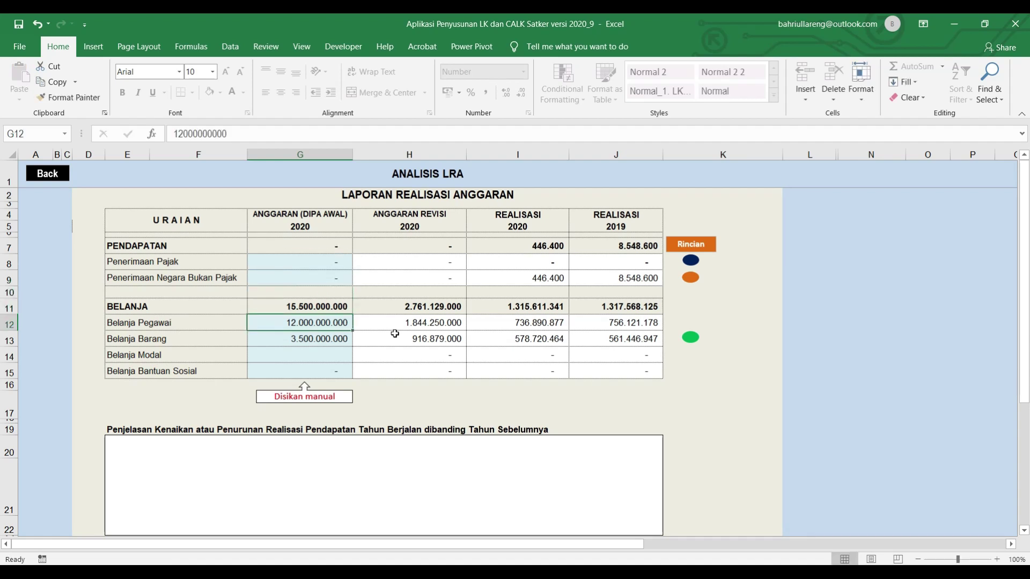
{"action": "key", "text": "Down"}
{"action": "key", "text": "Up"}
{"action": "key", "text": "Down"}
{"action": "key", "text": "Up"}
{"action": "type", "text": "2.000.000.000"}
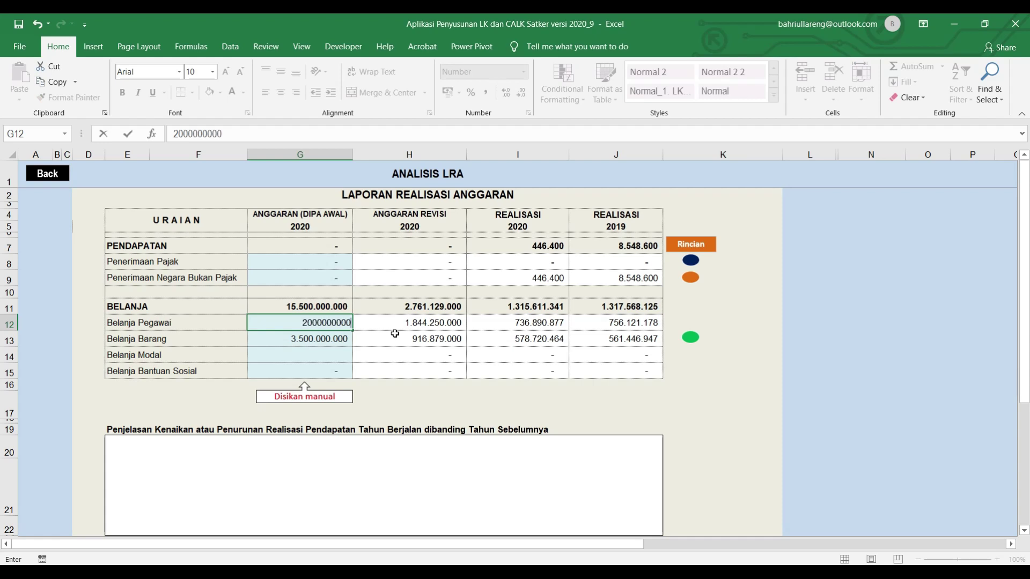
{"action": "key", "text": "Return"}
- Set the Belanja Barang budget in G13 to 150.000.000, then go to the LPE analysis
{"action": "key", "text": "Down"}
{"action": "key", "text": "Up"}
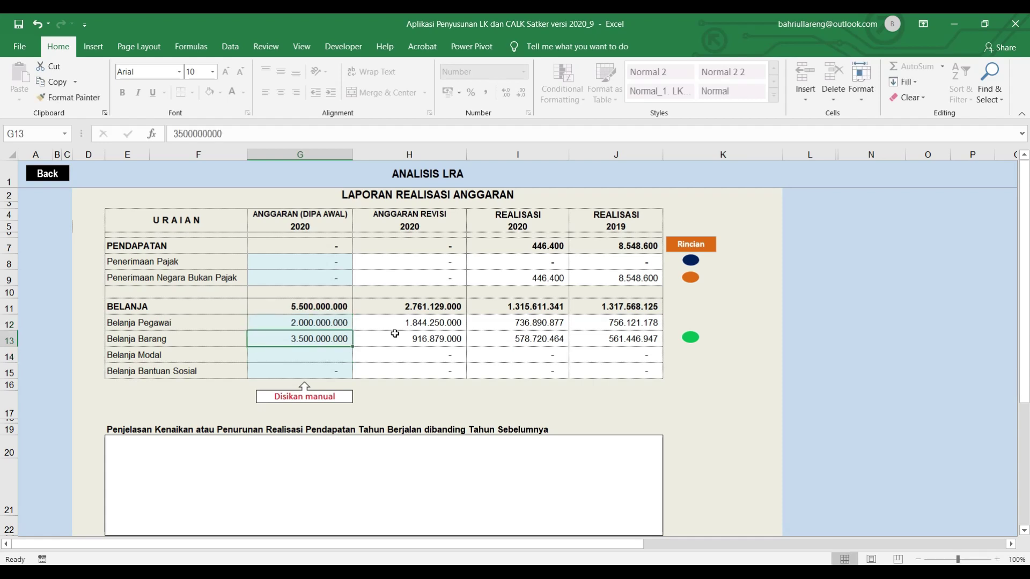
{"action": "type", "text": "1500000"}
{"action": "key", "text": "Return"}
{"action": "key", "text": "Up"}
{"action": "key", "text": "F2"}
{"action": "type", "text": "0"}
{"action": "key", "text": "Return"}
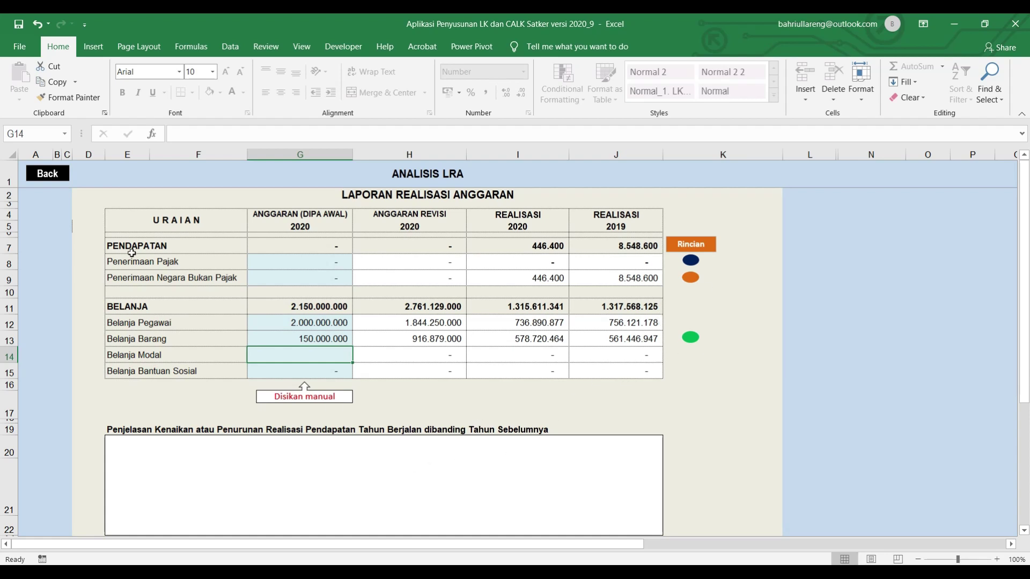
{"action": "left_click", "coordinate": [51, 175]}
{"action": "left_click", "coordinate": [437, 248]}
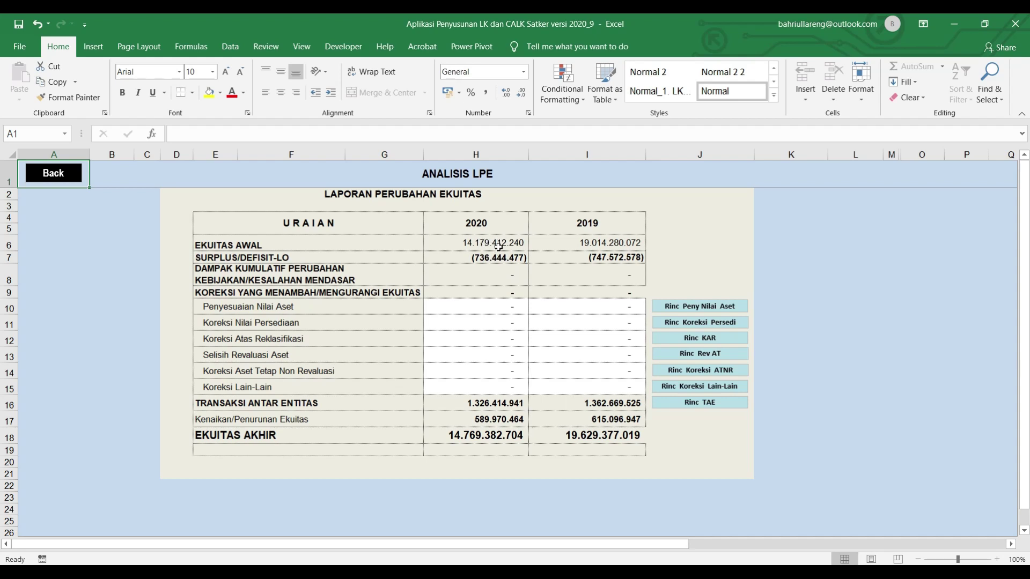
{"action": "left_click", "coordinate": [485, 437]}
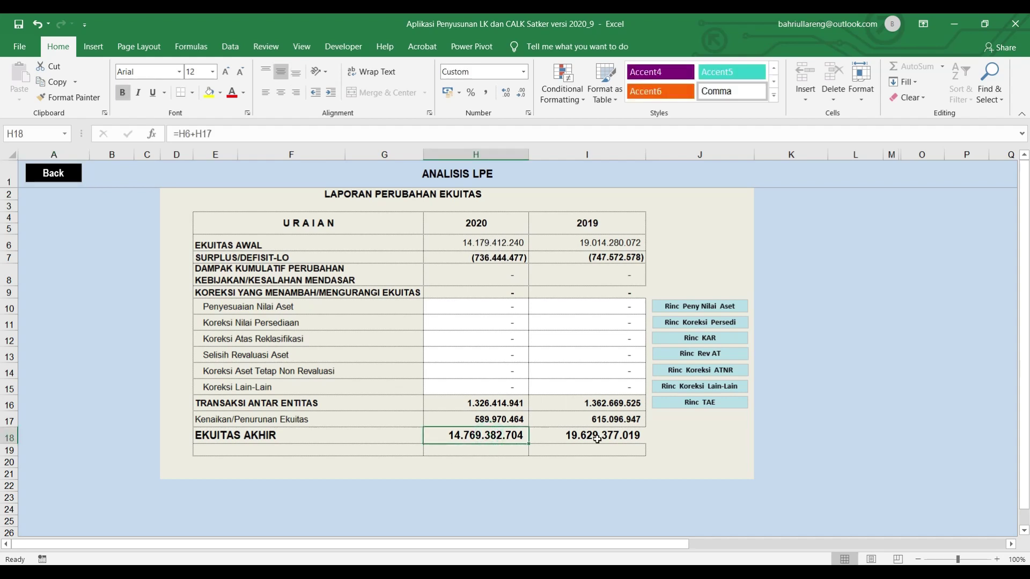
{"action": "left_click", "coordinate": [614, 443]}
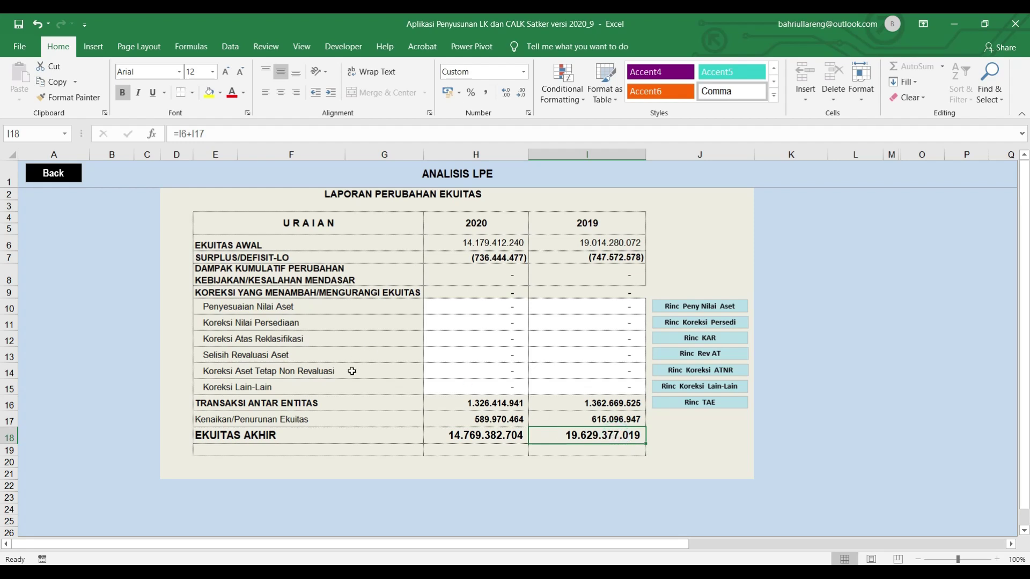
- Scroll through the LO analysis, noting the 2020 Surplus/Defisit LO of (736.444.477)
{"action": "left_click", "coordinate": [60, 179]}
{"action": "left_click", "coordinate": [328, 293]}
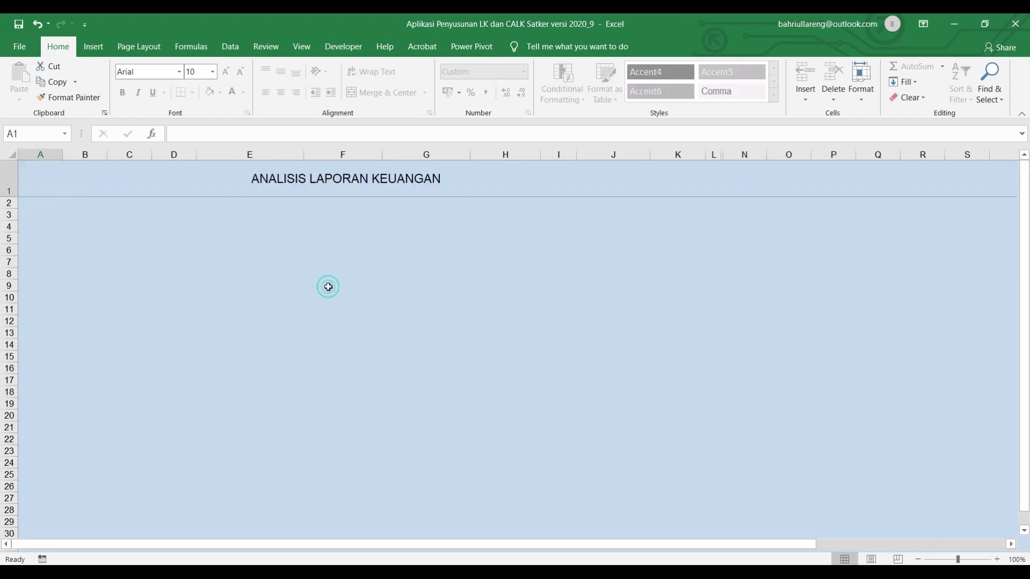
{"action": "scroll", "coordinate": [378, 327], "scroll_direction": "down", "scroll_amount": 2}
{"action": "scroll", "coordinate": [408, 339], "scroll_direction": "down", "scroll_amount": 2}
{"action": "scroll", "coordinate": [409, 339], "scroll_direction": "down", "scroll_amount": 2}
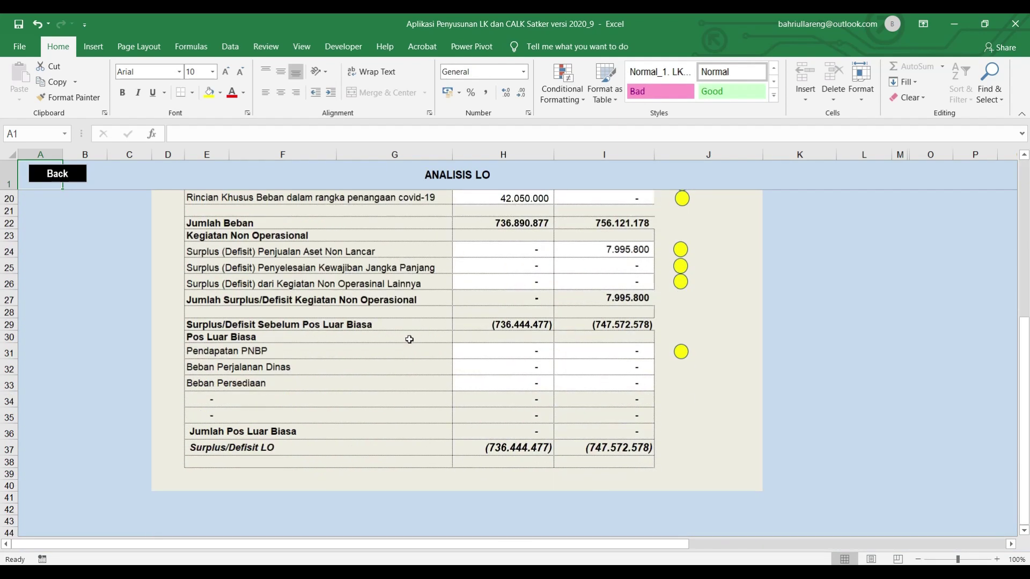
{"action": "scroll", "coordinate": [418, 345], "scroll_direction": "up", "scroll_amount": 5}
{"action": "scroll", "coordinate": [417, 345], "scroll_direction": "up", "scroll_amount": 1}
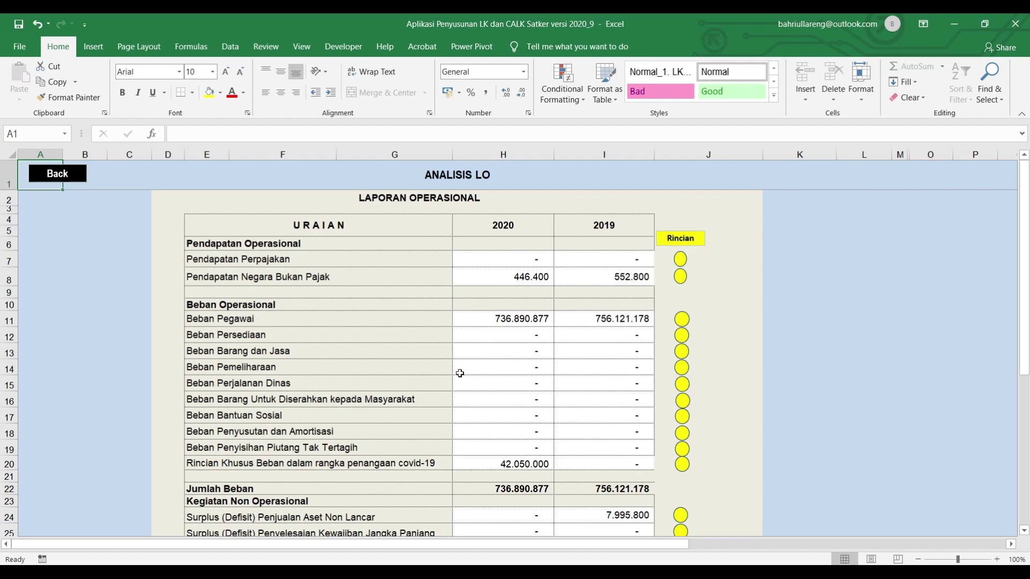
{"action": "scroll", "coordinate": [467, 369], "scroll_direction": "down", "scroll_amount": 1}
{"action": "scroll", "coordinate": [468, 371], "scroll_direction": "down", "scroll_amount": 2}
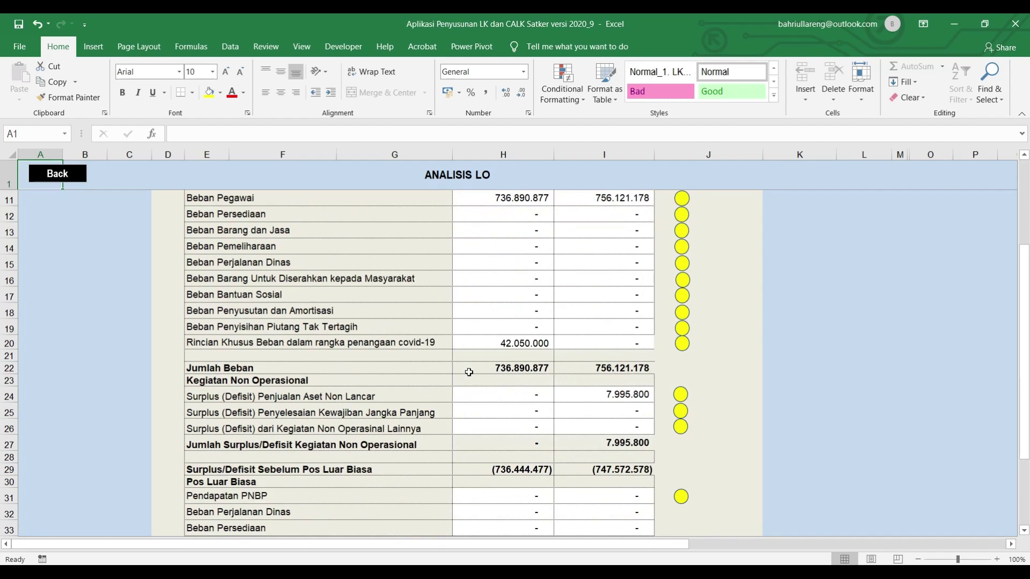
{"action": "scroll", "coordinate": [469, 371], "scroll_direction": "down", "scroll_amount": 3}
{"action": "scroll", "coordinate": [469, 374], "scroll_direction": "up", "scroll_amount": 5}
{"action": "scroll", "coordinate": [469, 374], "scroll_direction": "up", "scroll_amount": 1}
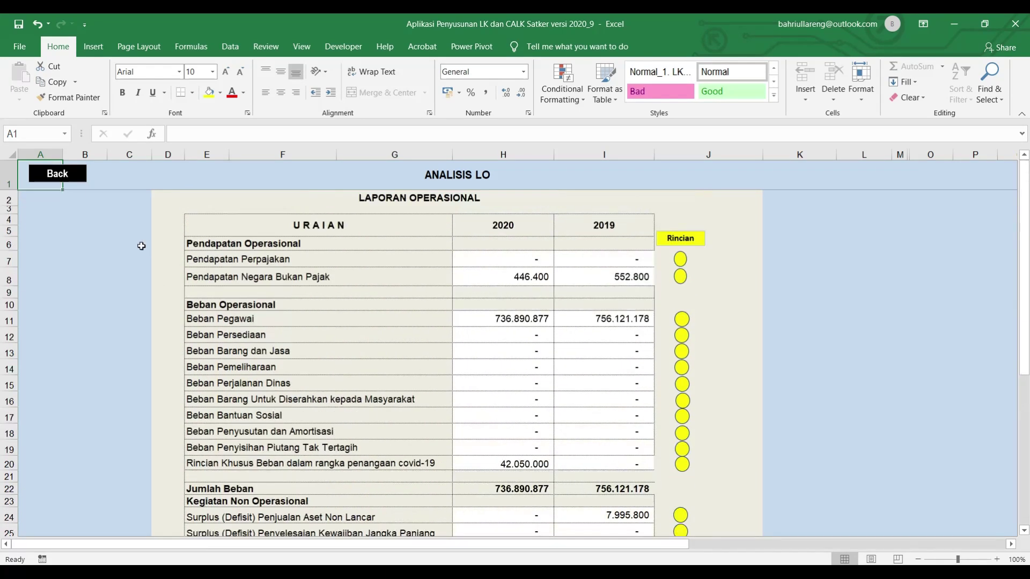
{"action": "left_click", "coordinate": [76, 175]}
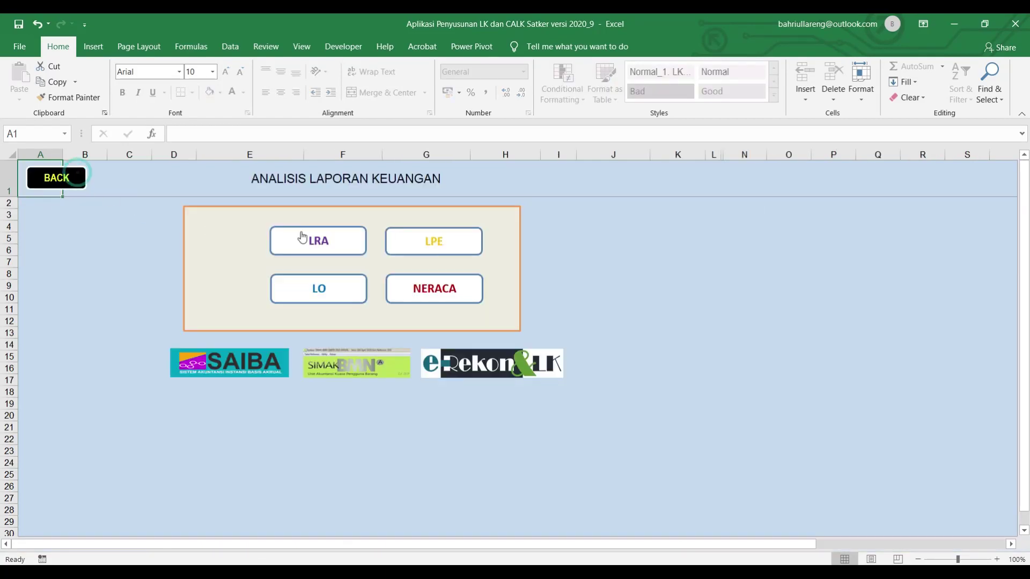
- Scroll through the NERACA analysis, confirming the 2020 Ekuitas of 14.163.749.968 in H64 matches its control
{"action": "left_click", "coordinate": [446, 294]}
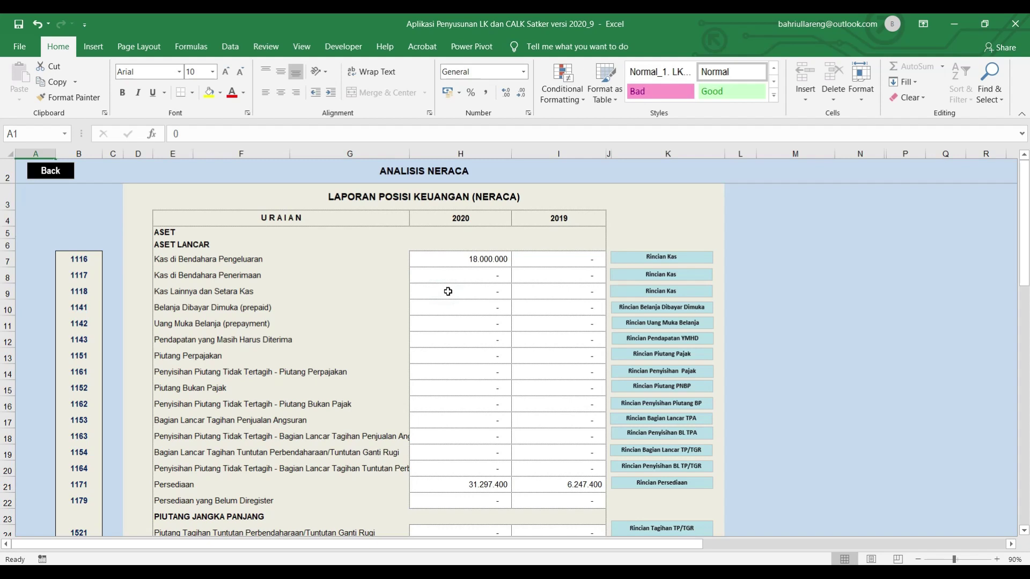
{"action": "scroll", "coordinate": [449, 294], "scroll_direction": "down", "scroll_amount": 3}
{"action": "scroll", "coordinate": [449, 294], "scroll_direction": "down", "scroll_amount": 3}
{"action": "scroll", "coordinate": [455, 320], "scroll_direction": "down", "scroll_amount": 2}
{"action": "scroll", "coordinate": [455, 321], "scroll_direction": "down", "scroll_amount": 2}
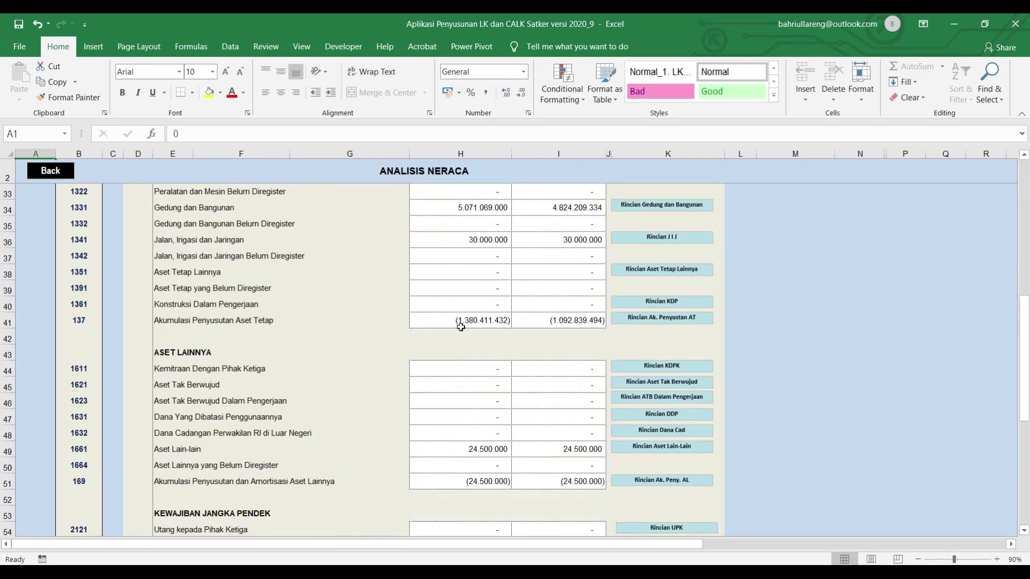
{"action": "scroll", "coordinate": [462, 327], "scroll_direction": "down", "scroll_amount": 5}
{"action": "scroll", "coordinate": [462, 326], "scroll_direction": "down", "scroll_amount": 1}
{"action": "scroll", "coordinate": [461, 327], "scroll_direction": "down", "scroll_amount": 2}
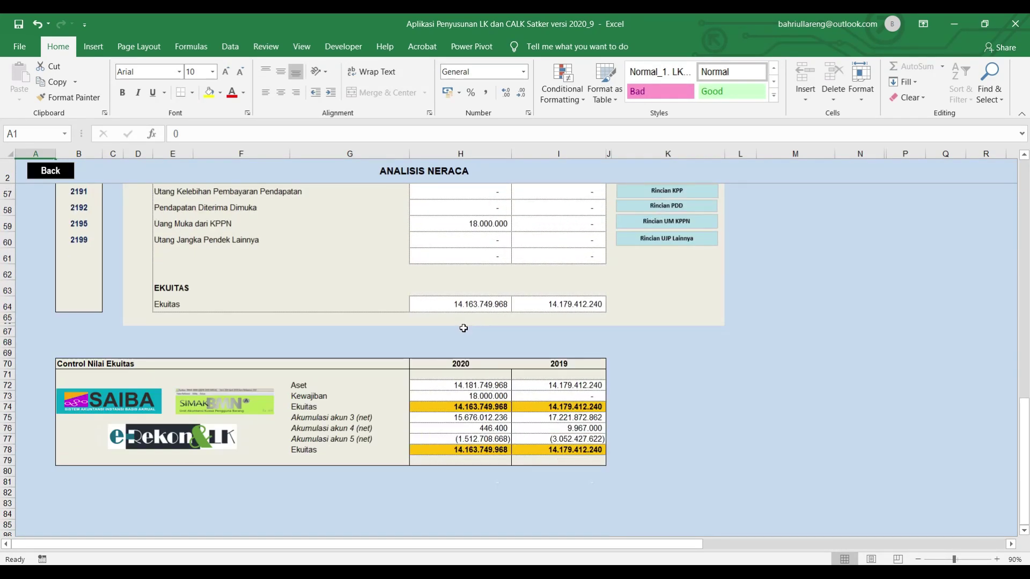
{"action": "left_click", "coordinate": [489, 312]}
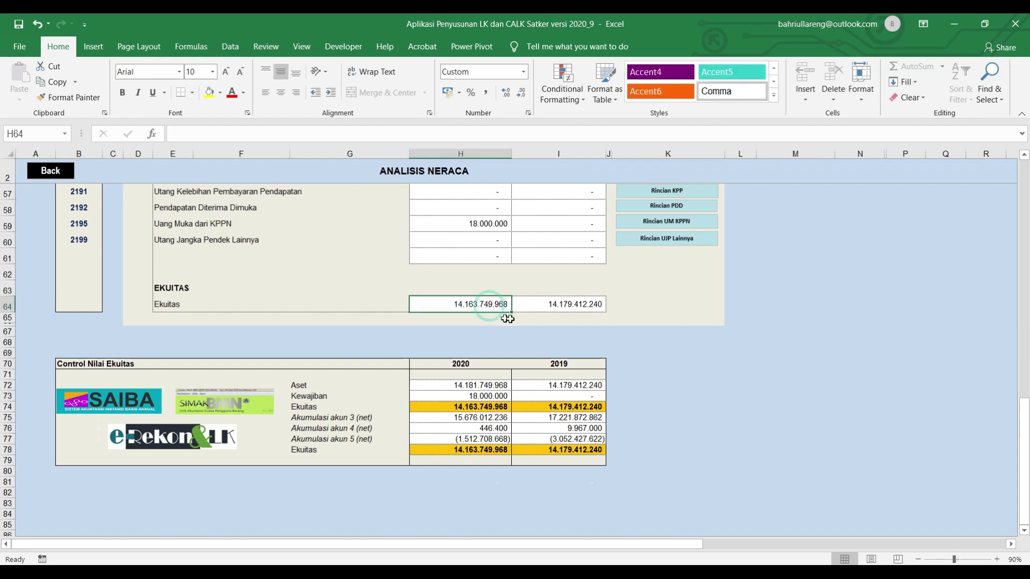
{"action": "scroll", "coordinate": [504, 314], "scroll_direction": "up", "scroll_amount": 7}
{"action": "scroll", "coordinate": [517, 314], "scroll_direction": "up", "scroll_amount": 4}
{"action": "scroll", "coordinate": [517, 313], "scroll_direction": "up", "scroll_amount": 3}
{"action": "scroll", "coordinate": [516, 314], "scroll_direction": "up", "scroll_amount": 4}
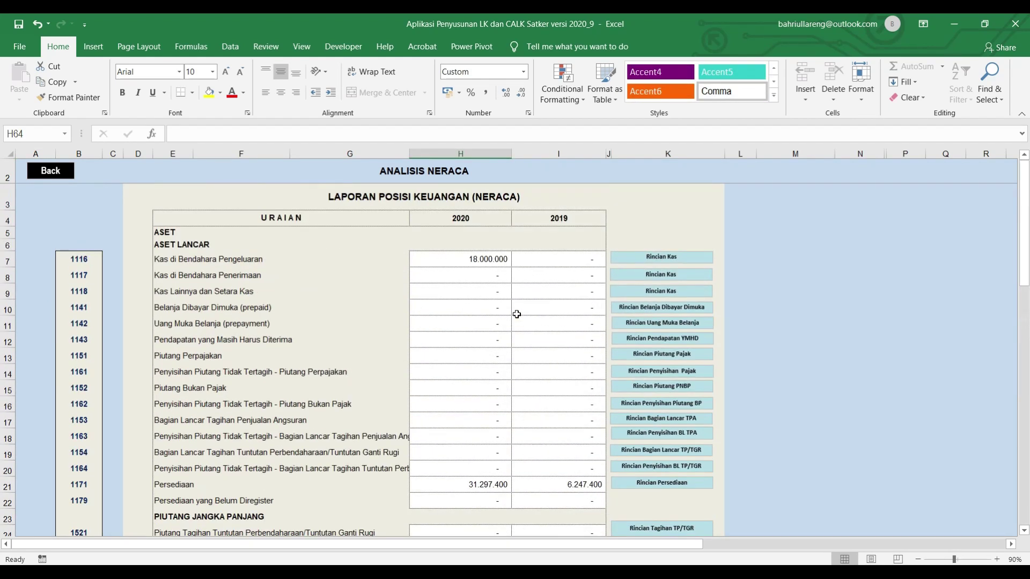
{"action": "scroll", "coordinate": [517, 314], "scroll_direction": "down", "scroll_amount": 2}
{"action": "scroll", "coordinate": [517, 314], "scroll_direction": "down", "scroll_amount": 4}
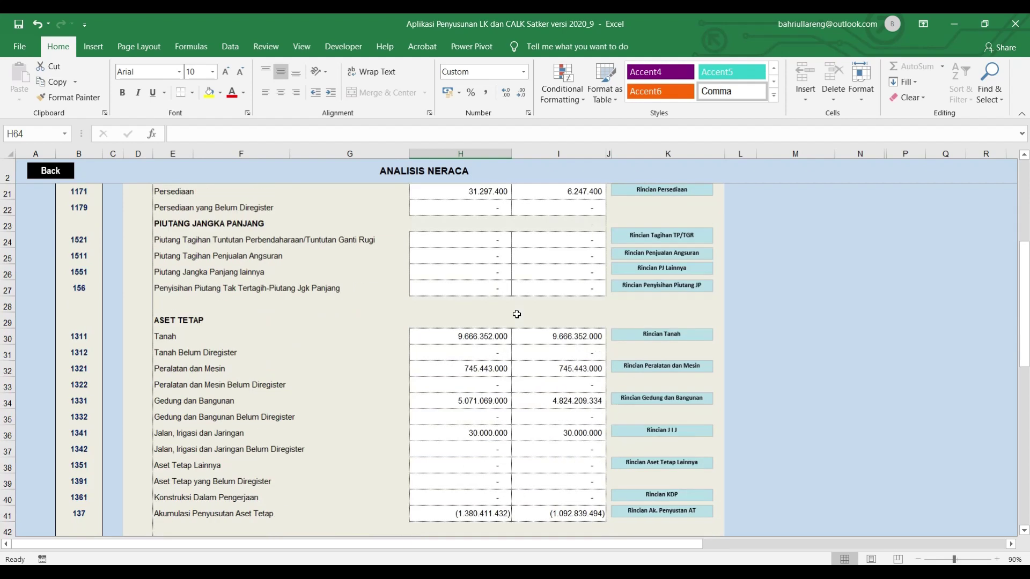
{"action": "scroll", "coordinate": [516, 314], "scroll_direction": "down", "scroll_amount": 3}
{"action": "scroll", "coordinate": [516, 314], "scroll_direction": "down", "scroll_amount": 1}
{"action": "scroll", "coordinate": [517, 316], "scroll_direction": "down", "scroll_amount": 4}
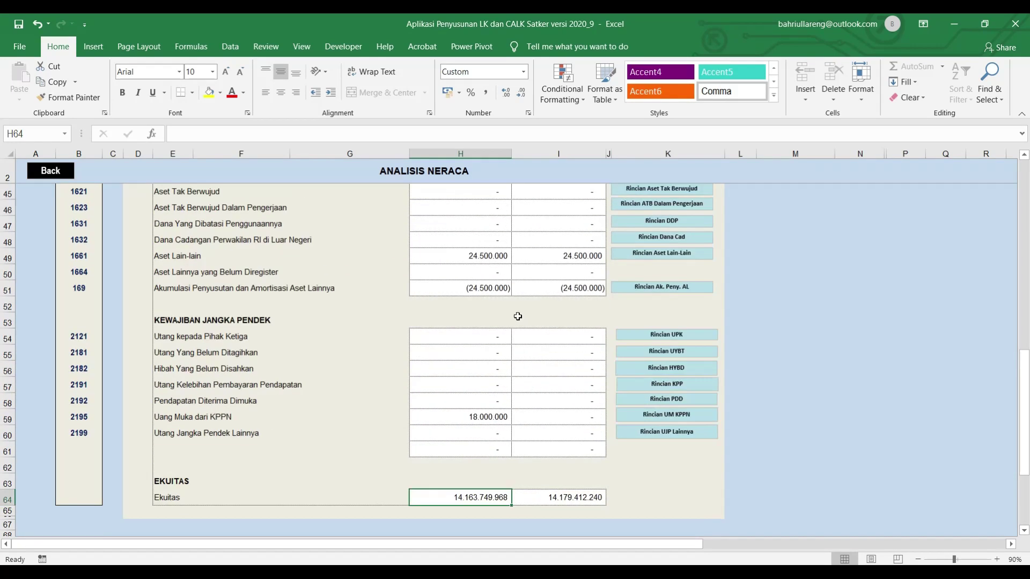
{"action": "scroll", "coordinate": [518, 318], "scroll_direction": "up", "scroll_amount": 1}
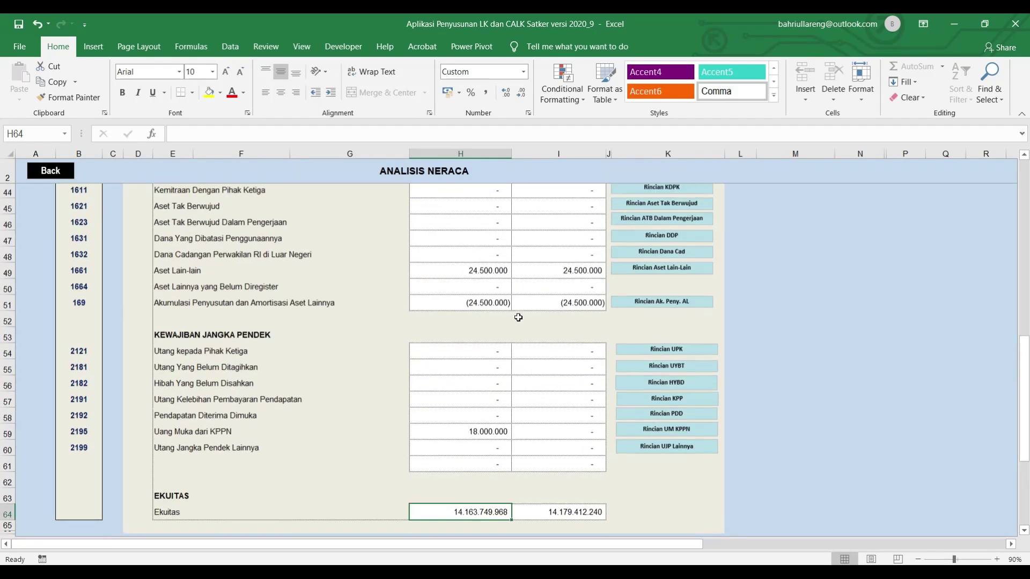
{"action": "scroll", "coordinate": [518, 317], "scroll_direction": "up", "scroll_amount": 5}
{"action": "scroll", "coordinate": [518, 314], "scroll_direction": "up", "scroll_amount": 6}
{"action": "scroll", "coordinate": [519, 312], "scroll_direction": "up", "scroll_amount": 3}
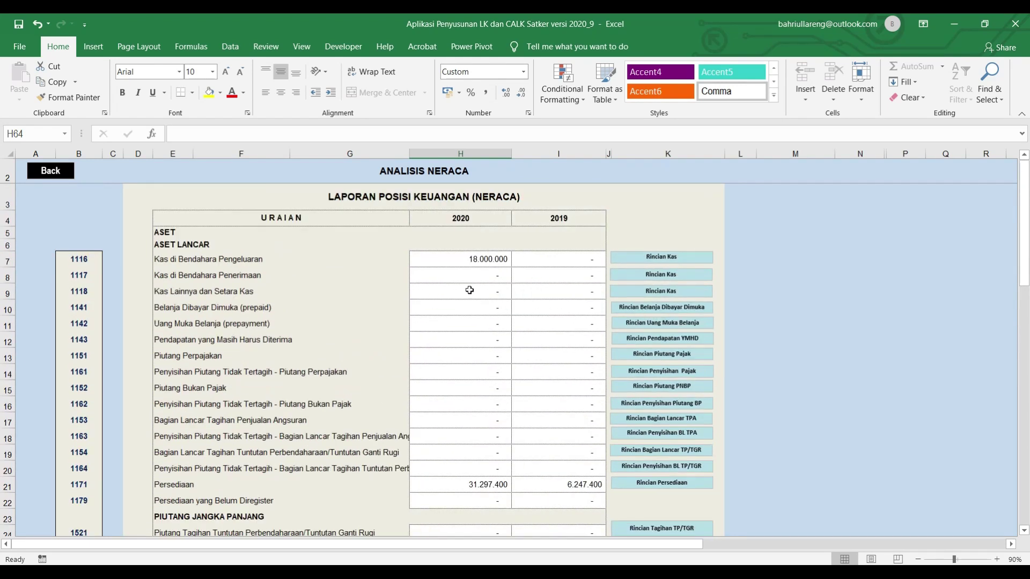
{"action": "scroll", "coordinate": [502, 277], "scroll_direction": "down", "scroll_amount": 5}
{"action": "scroll", "coordinate": [500, 275], "scroll_direction": "down", "scroll_amount": 1}
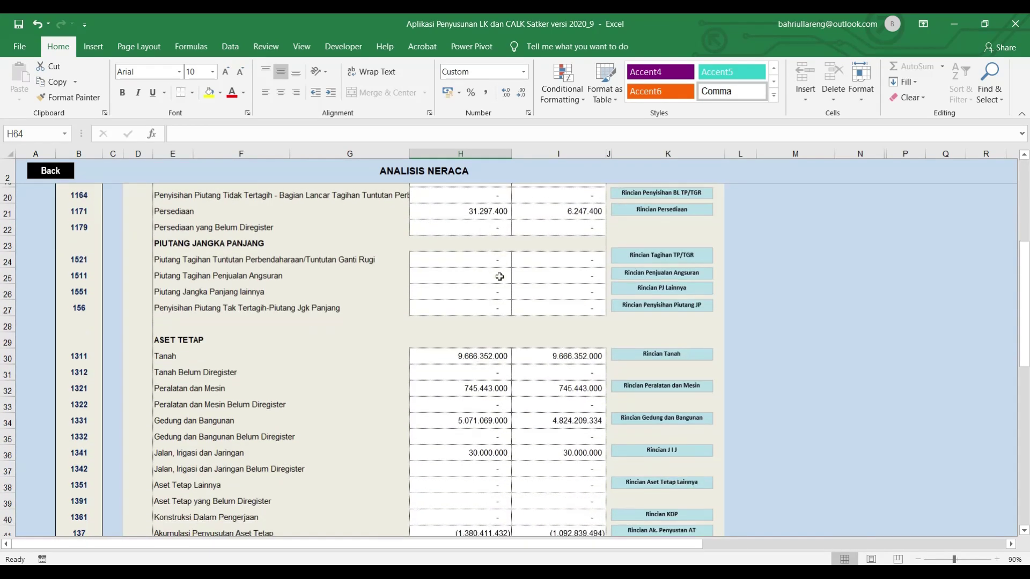
{"action": "scroll", "coordinate": [500, 276], "scroll_direction": "down", "scroll_amount": 5}
{"action": "scroll", "coordinate": [483, 290], "scroll_direction": "down", "scroll_amount": 7}
{"action": "scroll", "coordinate": [463, 299], "scroll_direction": "down", "scroll_amount": 2}
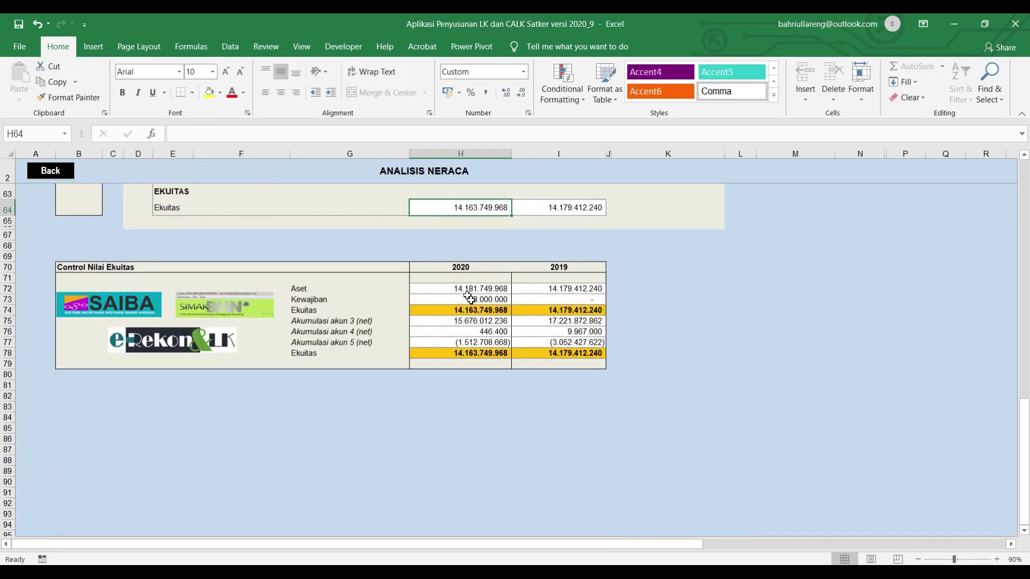
{"action": "scroll", "coordinate": [467, 304], "scroll_direction": "up", "scroll_amount": 6}
{"action": "scroll", "coordinate": [467, 304], "scroll_direction": "up", "scroll_amount": 4}
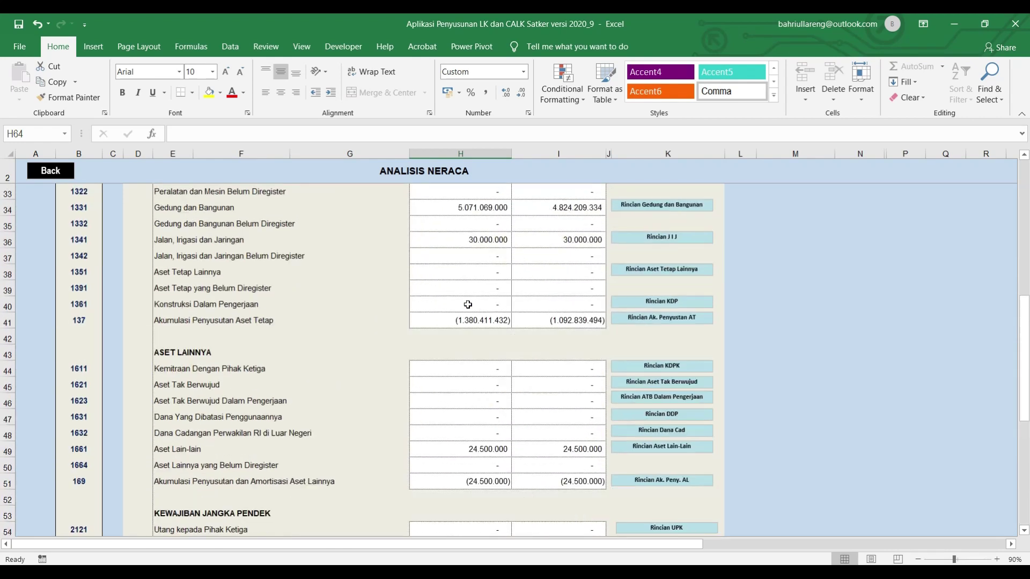
{"action": "scroll", "coordinate": [468, 304], "scroll_direction": "up", "scroll_amount": 4}
{"action": "scroll", "coordinate": [468, 304], "scroll_direction": "up", "scroll_amount": 2}
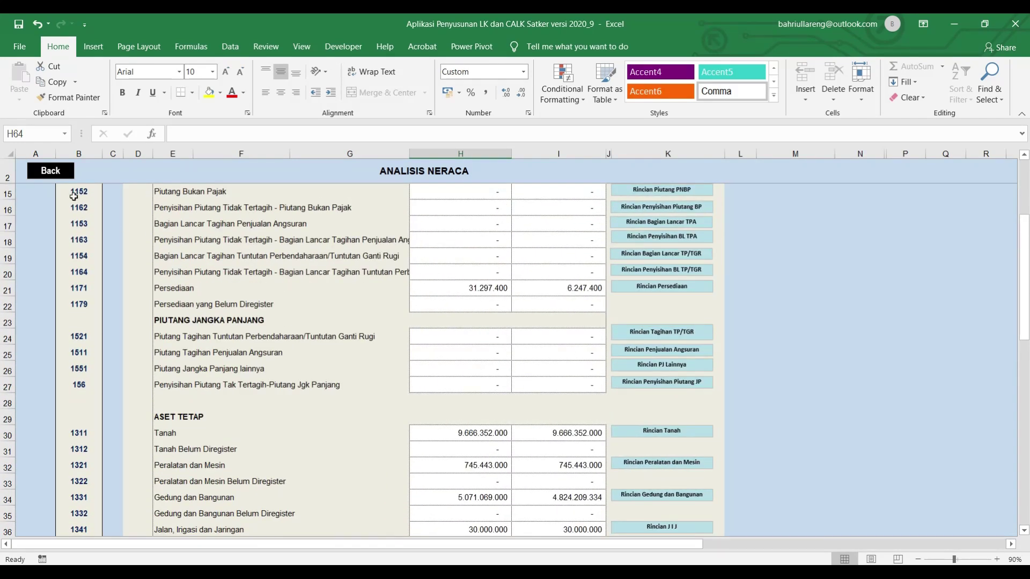
{"action": "left_click", "coordinate": [67, 169]}
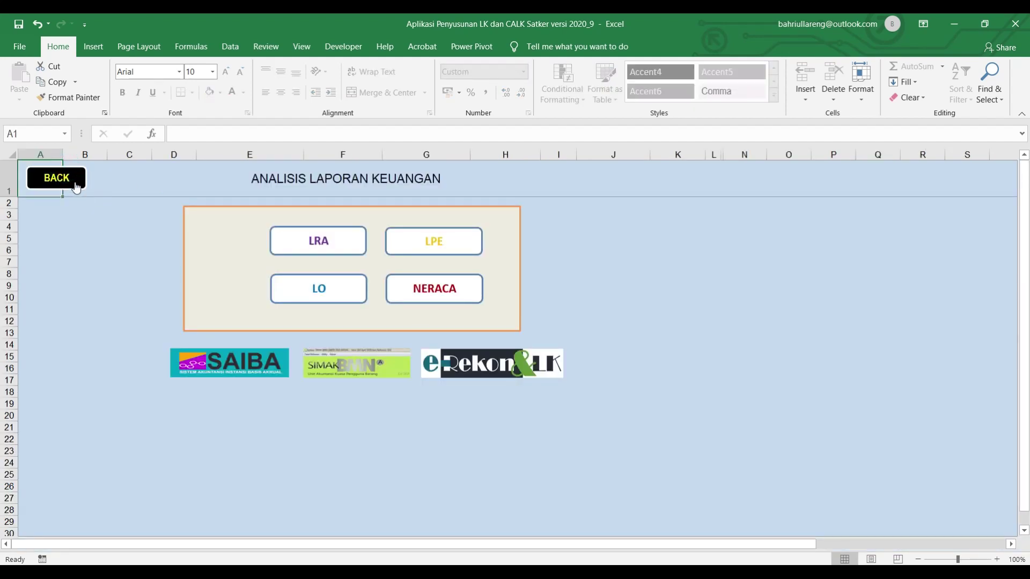
- Generate the CALK report via MENU UTAMA and the Lap Keuangan section
{"action": "left_click", "coordinate": [71, 179]}
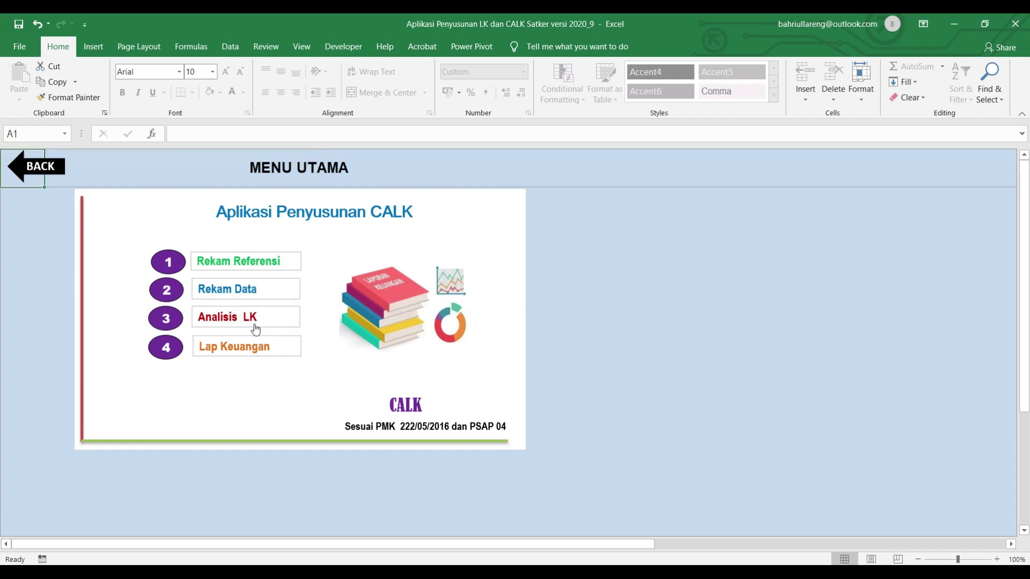
{"action": "left_click", "coordinate": [34, 179]}
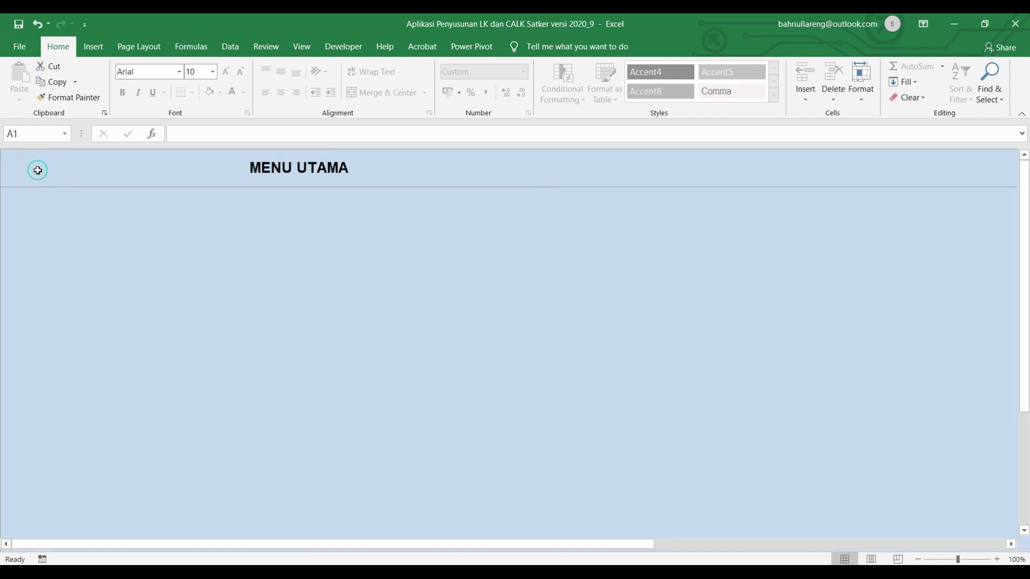
{"action": "left_click", "coordinate": [431, 408]}
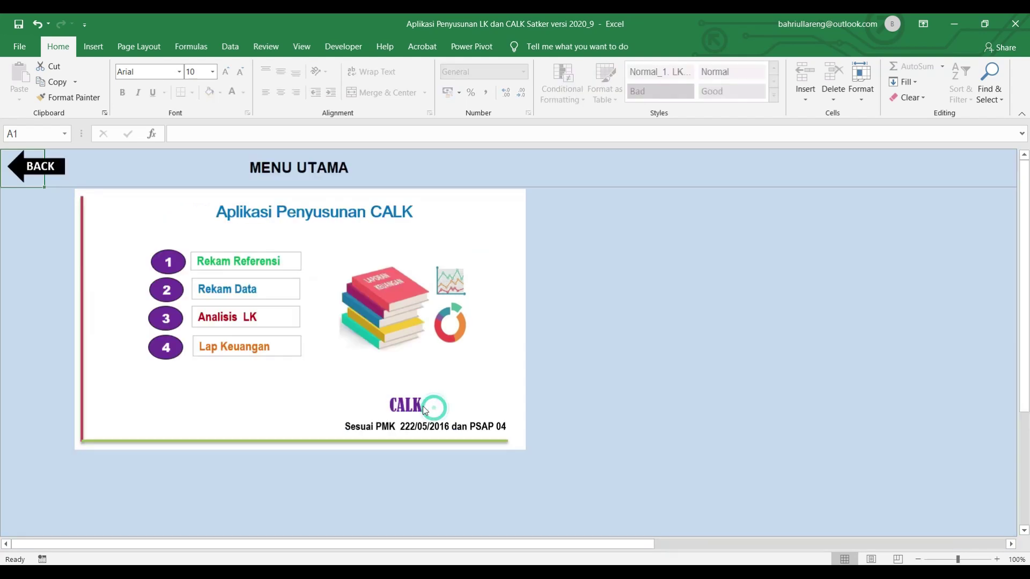
{"action": "left_click", "coordinate": [226, 343]}
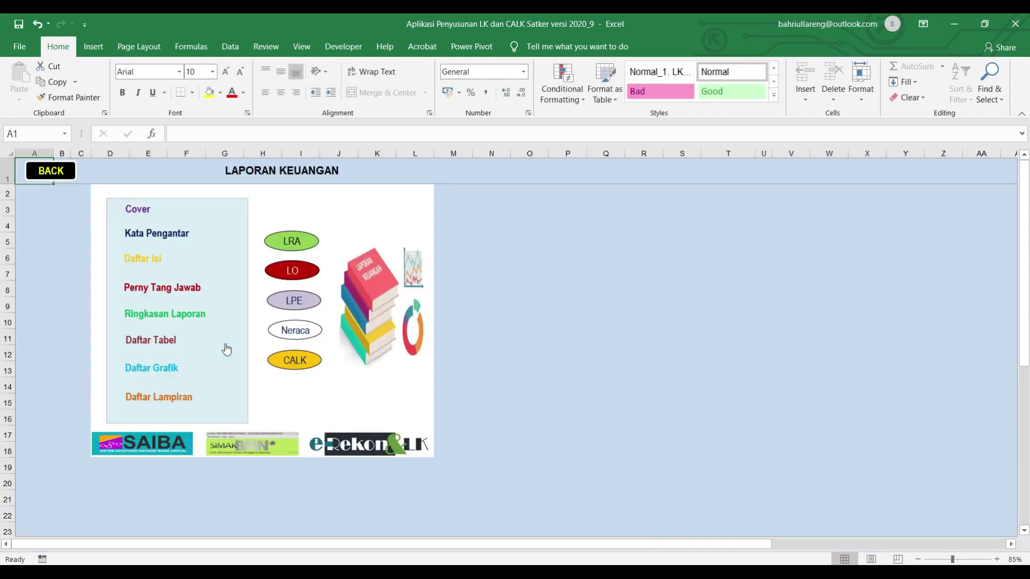
{"action": "left_click", "coordinate": [296, 360]}
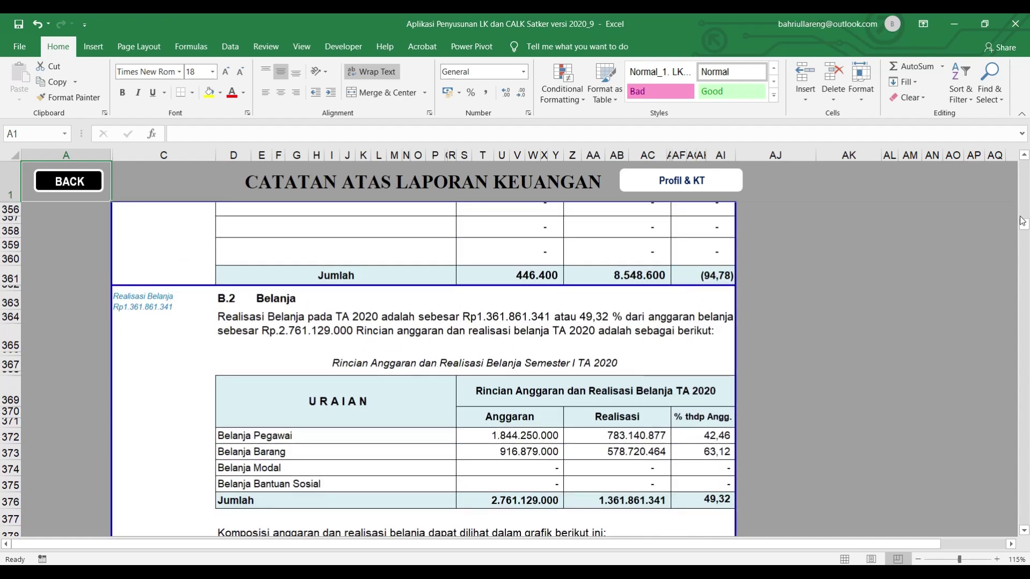
- Scroll through the Catatan atas Laporan Keuangan notes and inspect a table cell's formula
{"action": "mouse_move", "coordinate": [1024, 224]}
{"action": "left_mouse_down"}
{"action": "mouse_move", "coordinate": [1025, 160]}
{"action": "mouse_move", "coordinate": [1026, 344]}
{"action": "mouse_move", "coordinate": [1026, 328]}
{"action": "left_mouse_up"}
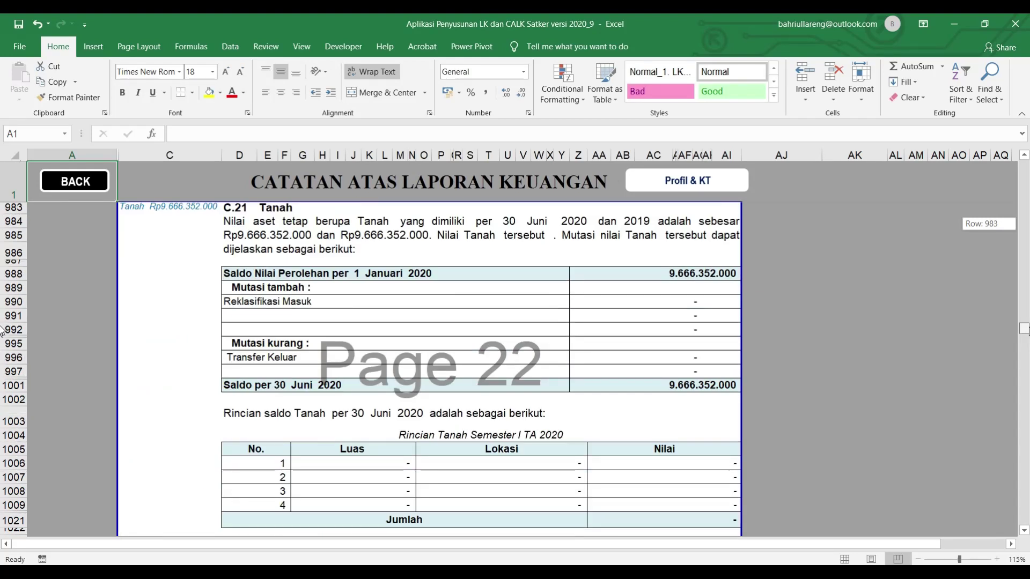
{"action": "left_click_drag", "start_coordinate": [1025, 329], "coordinate": [1025, 322]}
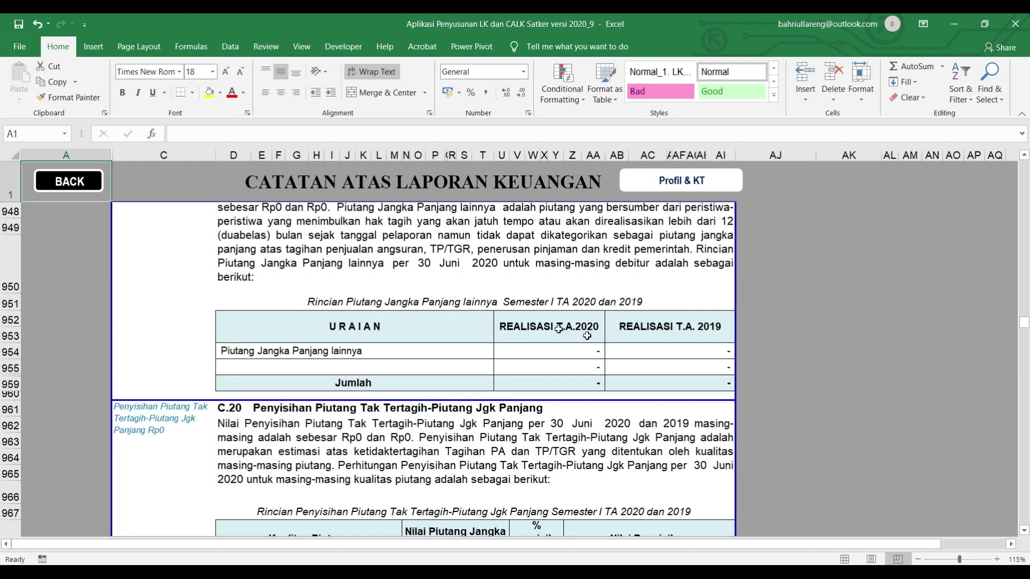
{"action": "left_click", "coordinate": [518, 275]}
{"action": "left_click", "coordinate": [81, 182]}
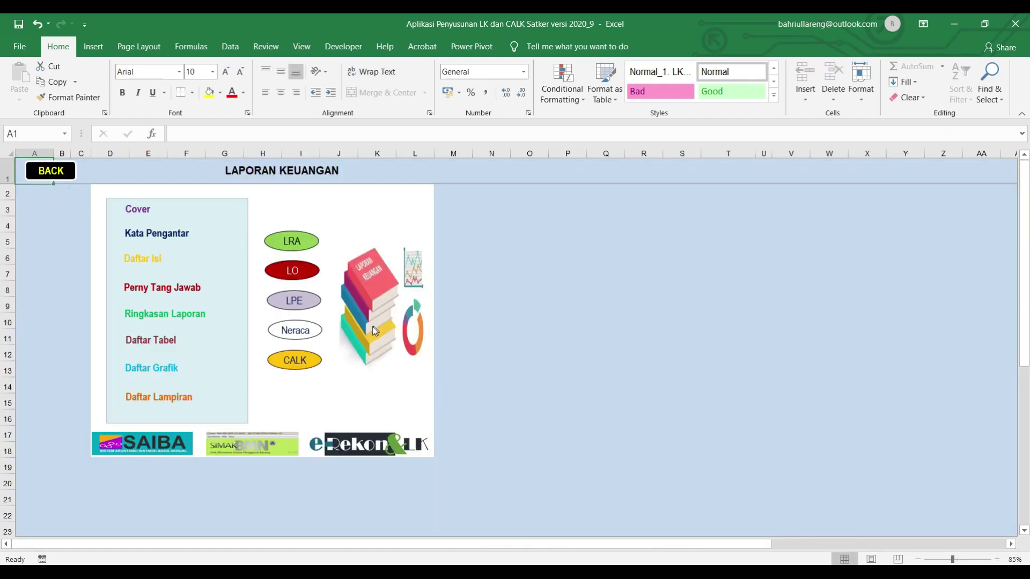
{"action": "left_click", "coordinate": [46, 172]}
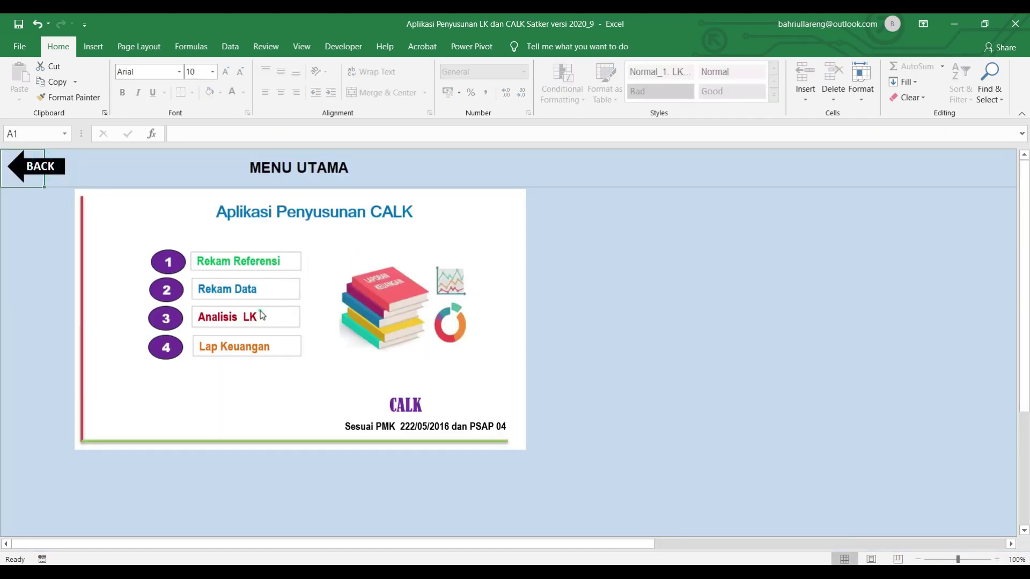
{"action": "left_click", "coordinate": [262, 315]}
{"action": "scroll", "coordinate": [336, 363], "scroll_direction": "down", "scroll_amount": 3}
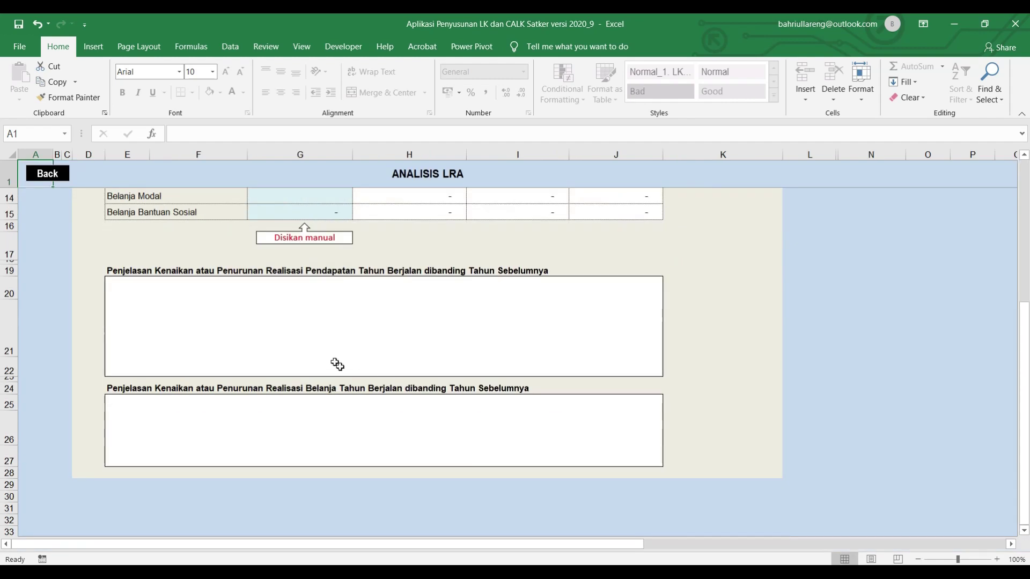
{"action": "left_click", "coordinate": [320, 328]}
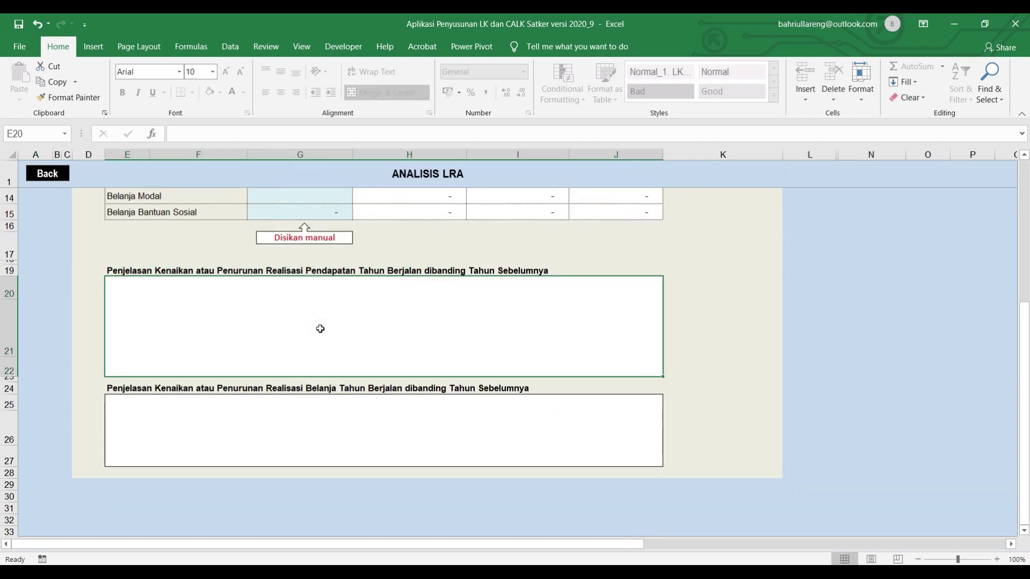
{"action": "scroll", "coordinate": [320, 328], "scroll_direction": "up", "scroll_amount": 1}
{"action": "scroll", "coordinate": [320, 329], "scroll_direction": "up", "scroll_amount": 3}
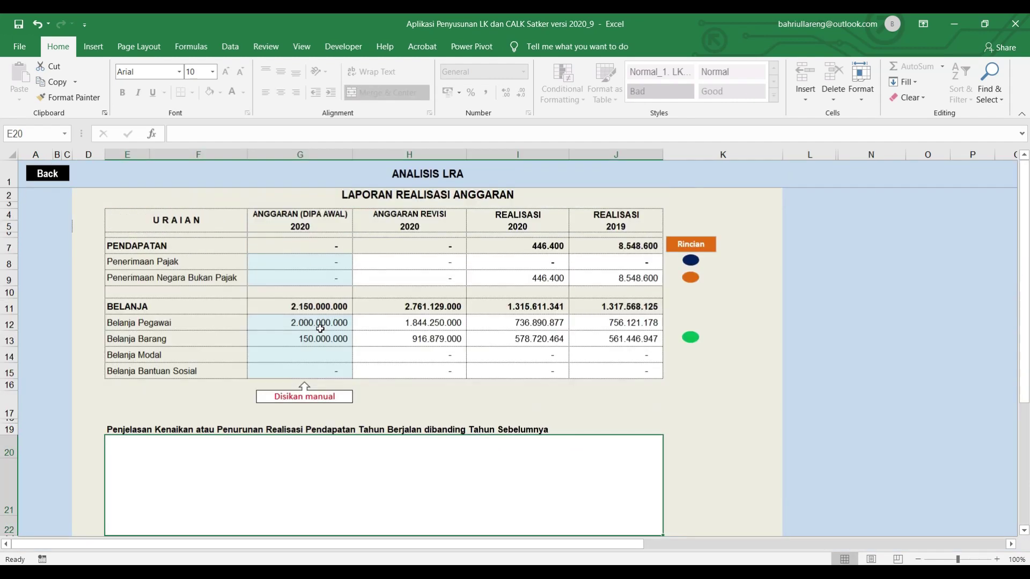
{"action": "left_click", "coordinate": [62, 179]}
{"action": "left_click", "coordinate": [64, 180]}
{"action": "left_click", "coordinate": [229, 352]}
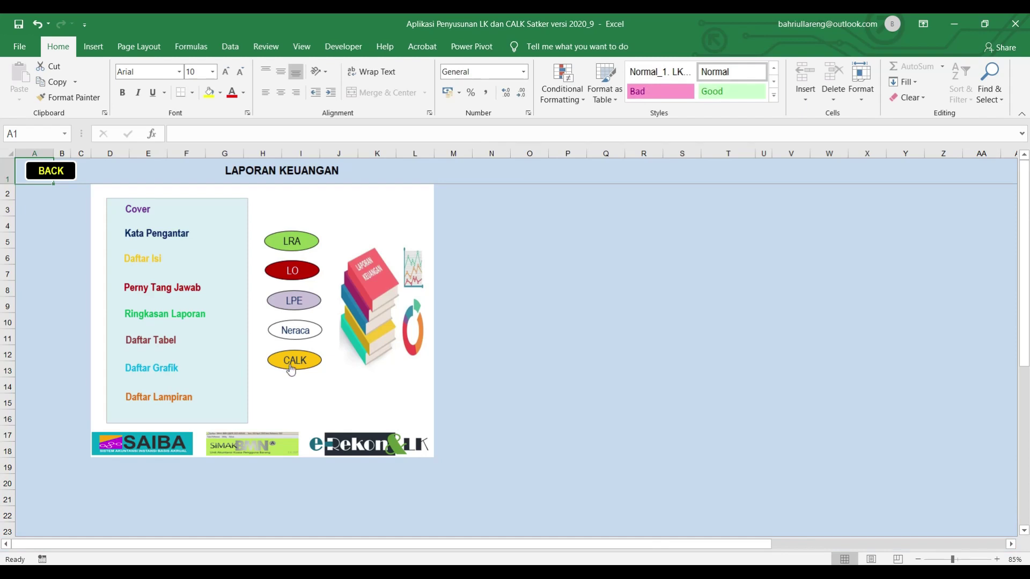
{"action": "left_click", "coordinate": [293, 361]}
{"action": "scroll", "coordinate": [721, 184], "scroll_direction": "up", "scroll_amount": 5}
{"action": "scroll", "coordinate": [1015, 127], "scroll_direction": "up", "scroll_amount": 5}
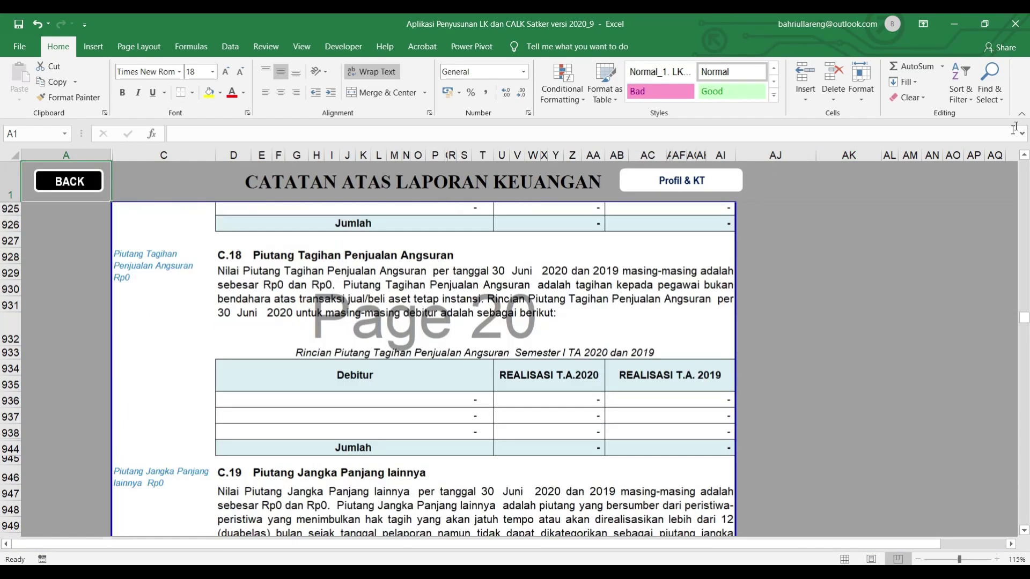
{"action": "scroll", "coordinate": [1015, 127], "scroll_direction": "up", "scroll_amount": 1}
{"action": "mouse_move", "coordinate": [1024, 318]}
{"action": "left_mouse_down"}
{"action": "mouse_move", "coordinate": [2, 163]}
{"action": "mouse_move", "coordinate": [823, 313]}
{"action": "left_mouse_up"}
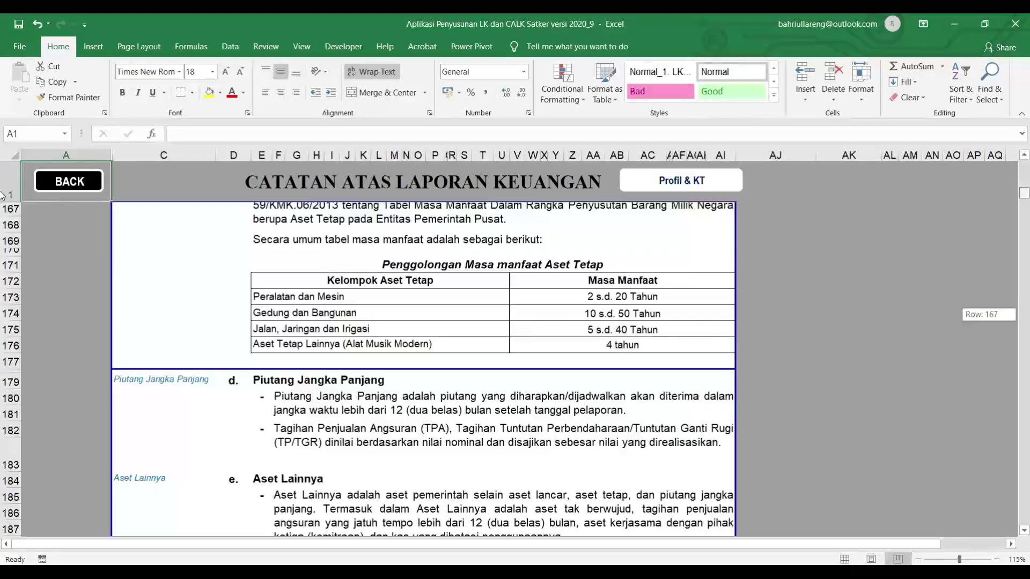
{"action": "scroll", "coordinate": [641, 318], "scroll_direction": "down", "scroll_amount": 8}
{"action": "scroll", "coordinate": [609, 368], "scroll_direction": "down", "scroll_amount": 3}
{"action": "scroll", "coordinate": [569, 365], "scroll_direction": "down", "scroll_amount": 4}
{"action": "scroll", "coordinate": [570, 365], "scroll_direction": "down", "scroll_amount": 5}
{"action": "scroll", "coordinate": [569, 365], "scroll_direction": "down", "scroll_amount": 5}
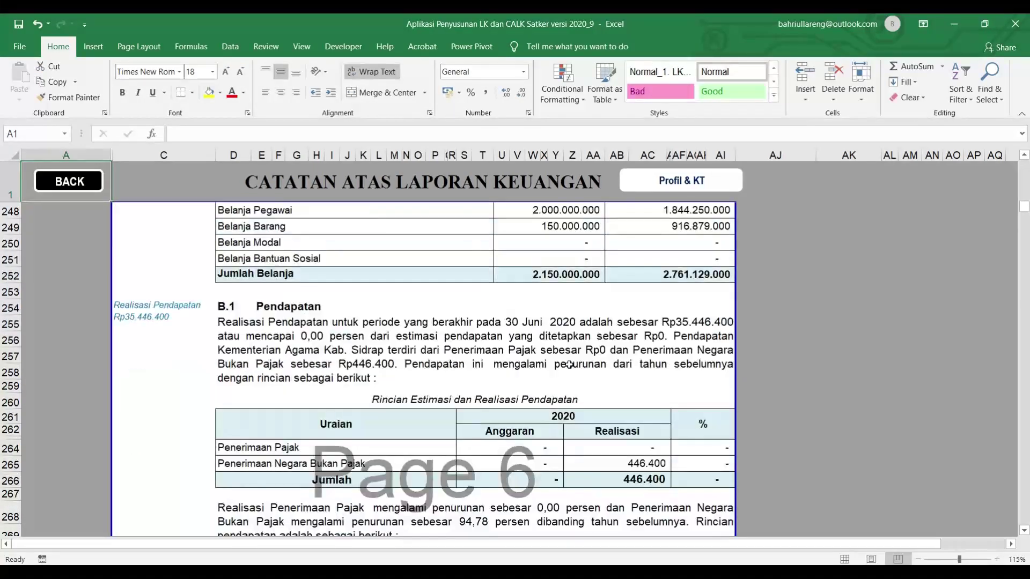
{"action": "scroll", "coordinate": [569, 364], "scroll_direction": "up", "scroll_amount": 3}
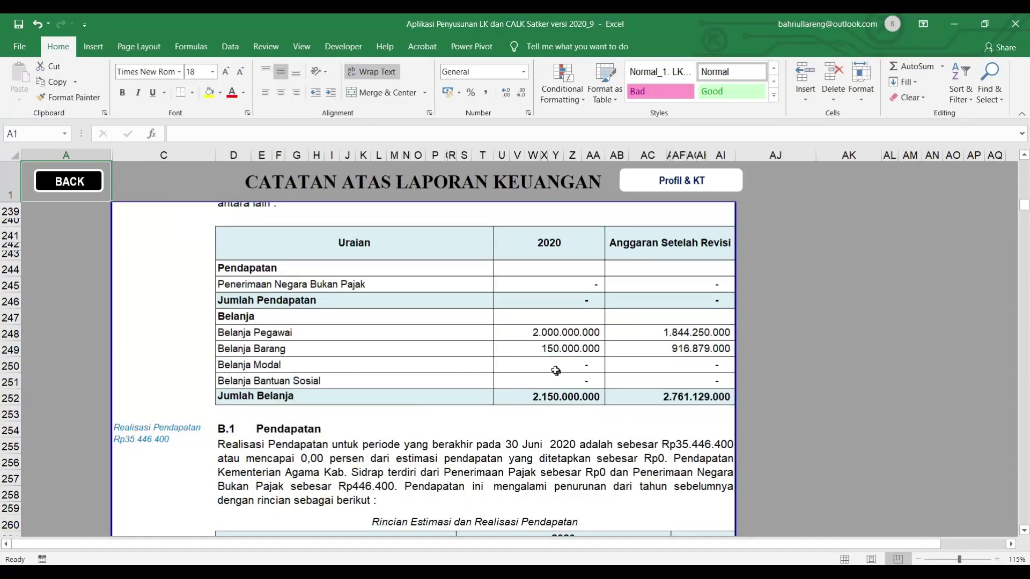
{"action": "scroll", "coordinate": [554, 367], "scroll_direction": "down", "scroll_amount": 3}
{"action": "scroll", "coordinate": [553, 367], "scroll_direction": "down", "scroll_amount": 2}
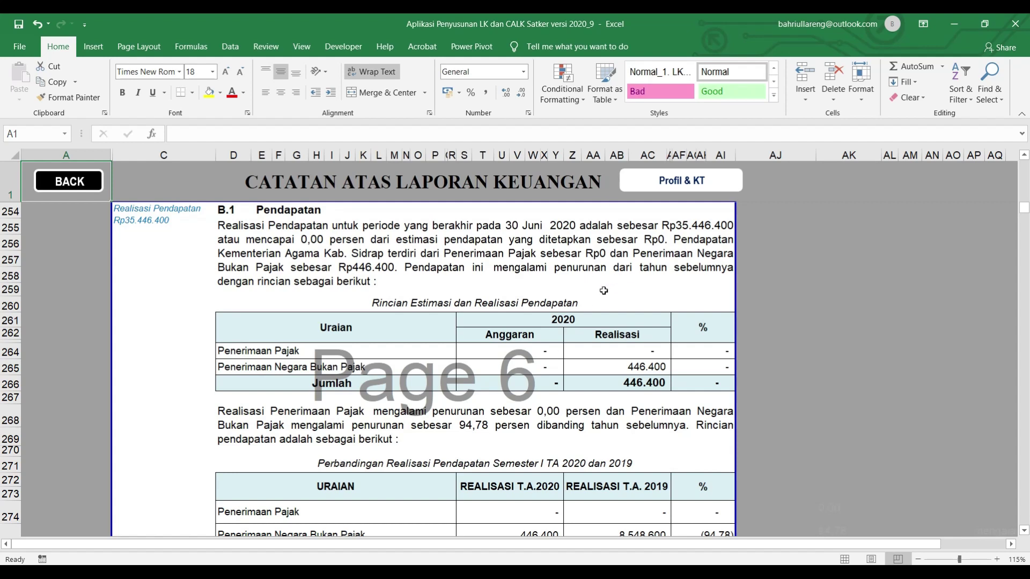
{"action": "scroll", "coordinate": [616, 285], "scroll_direction": "down", "scroll_amount": 4}
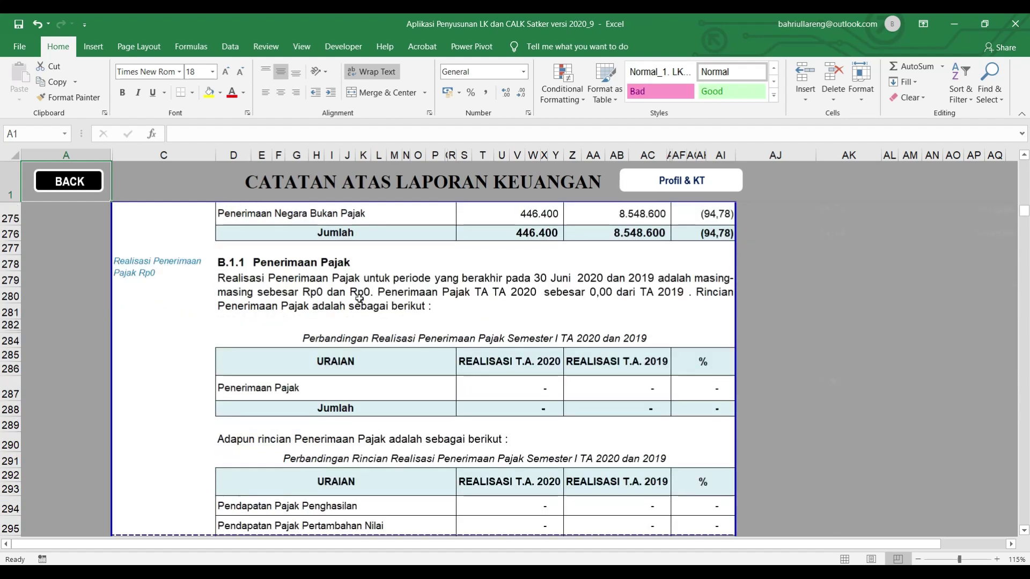
{"action": "left_click", "coordinate": [81, 182]}
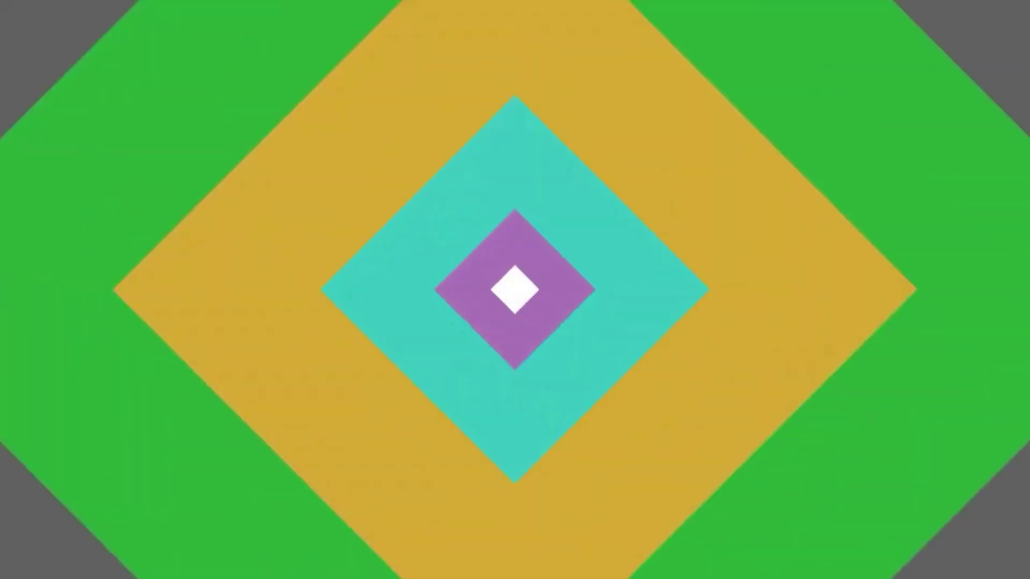